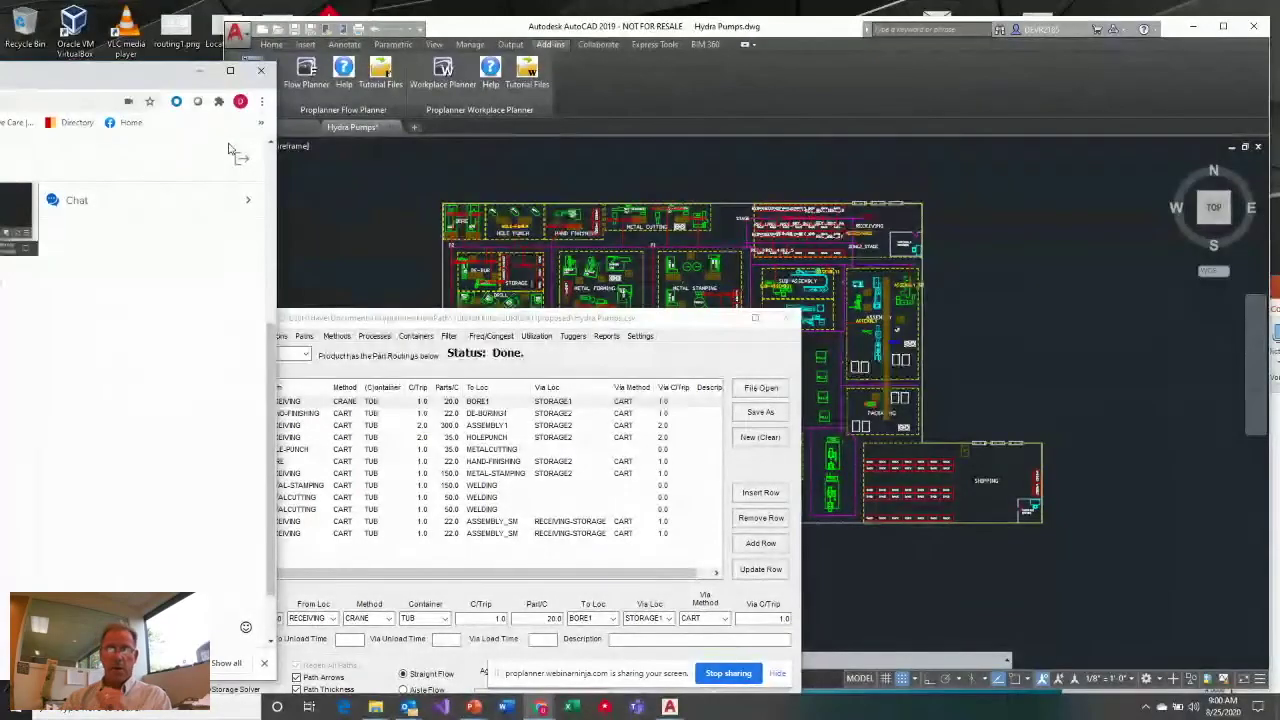
Move the browser and Flow Planner windows so the layout is accessible, and close all Outlook windows
{"action": "left_click_drag", "start_coordinate": [146, 74], "coordinate": [89, 40]}
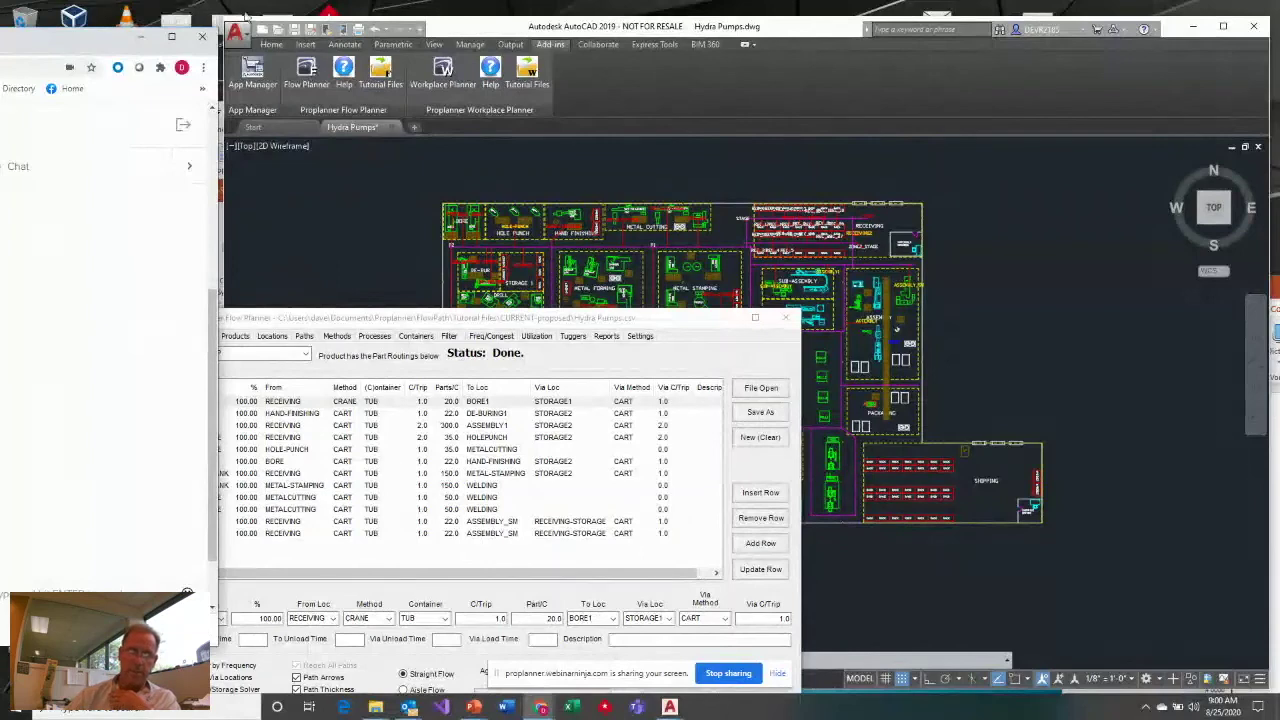
{"action": "left_click_drag", "start_coordinate": [565, 318], "coordinate": [722, 253]}
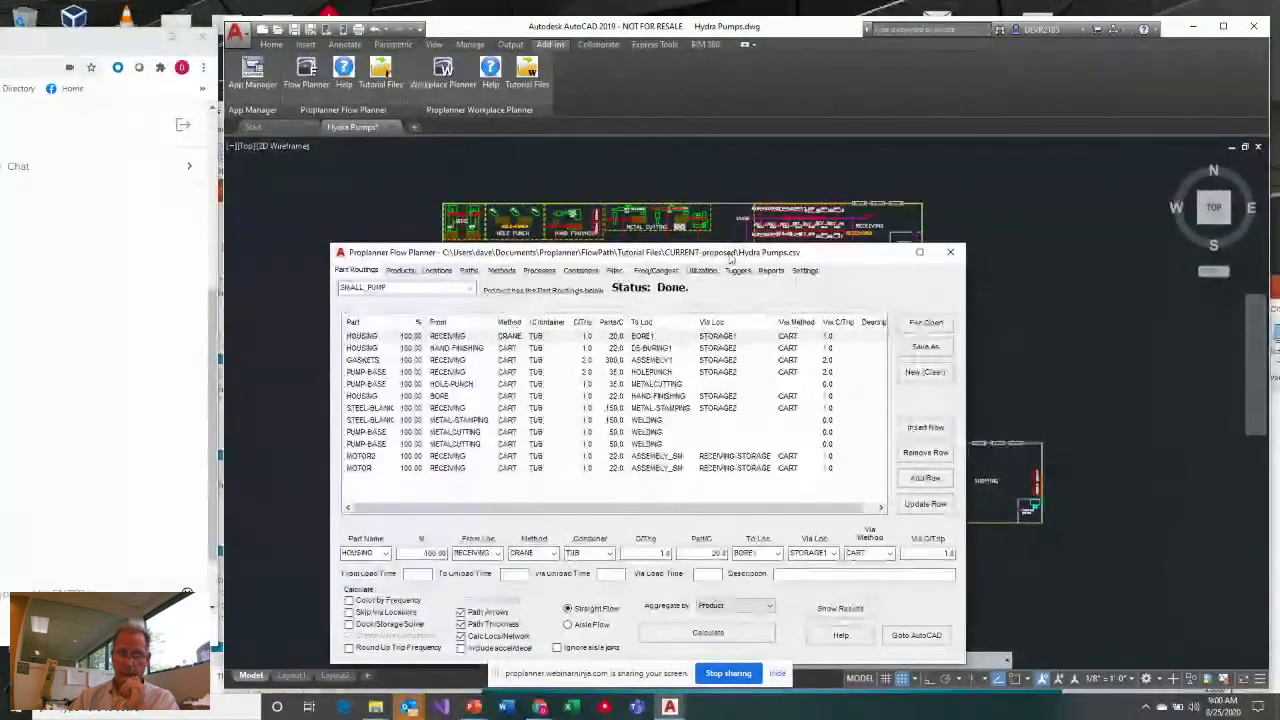
{"action": "right_click", "coordinate": [409, 706]}
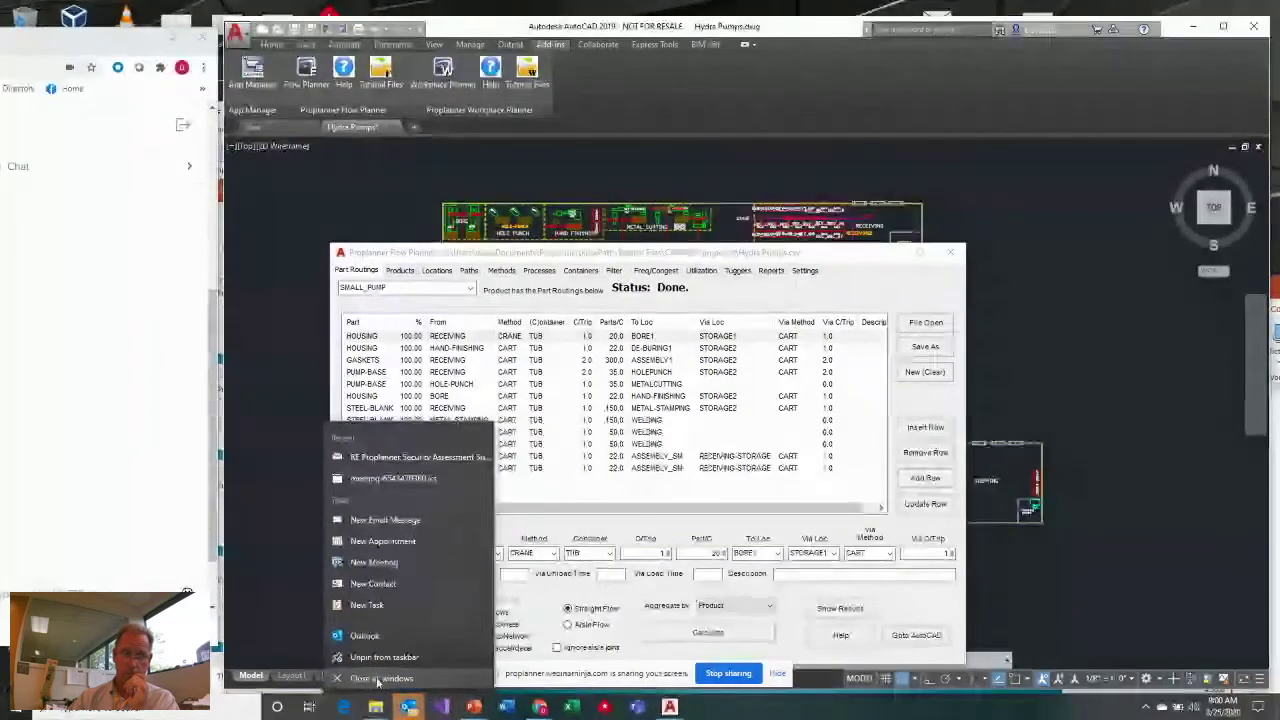
{"action": "left_click", "coordinate": [379, 679]}
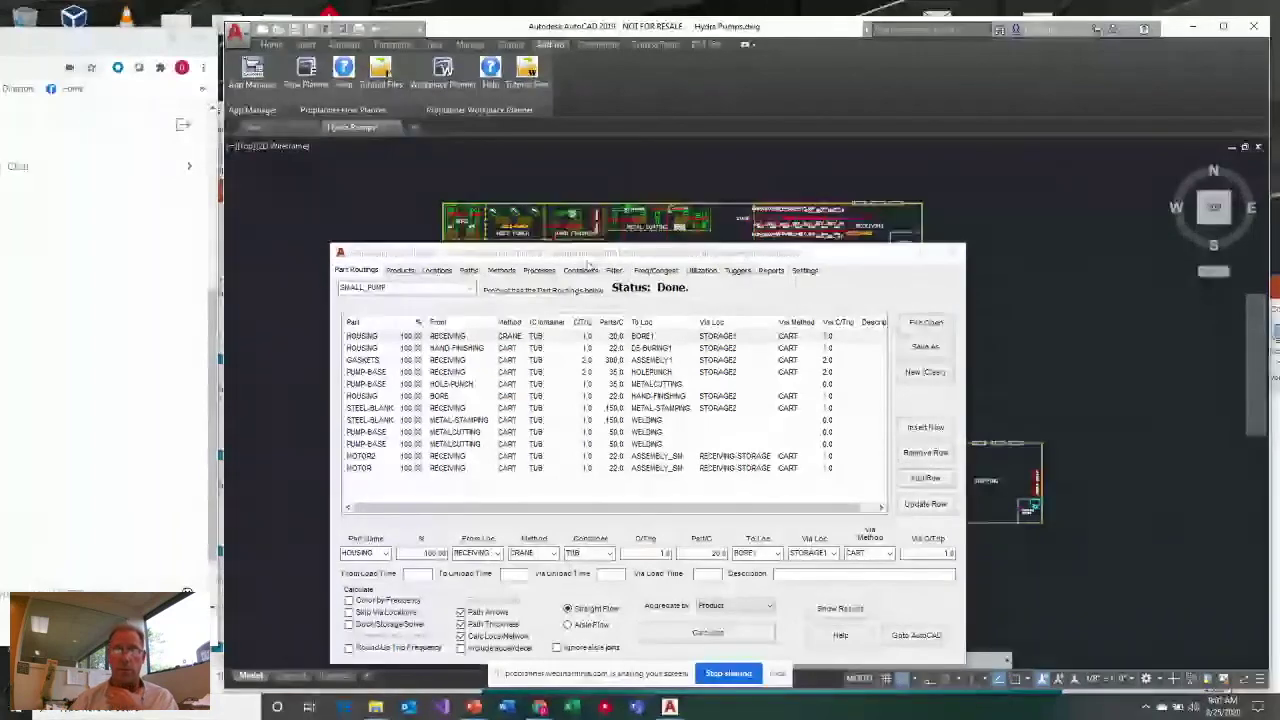
Move the Flow Planner window clear of the drawing and examine the Hydra Pumps factory layout and its departments
{"action": "left_click_drag", "start_coordinate": [588, 264], "coordinate": [341, 452]}
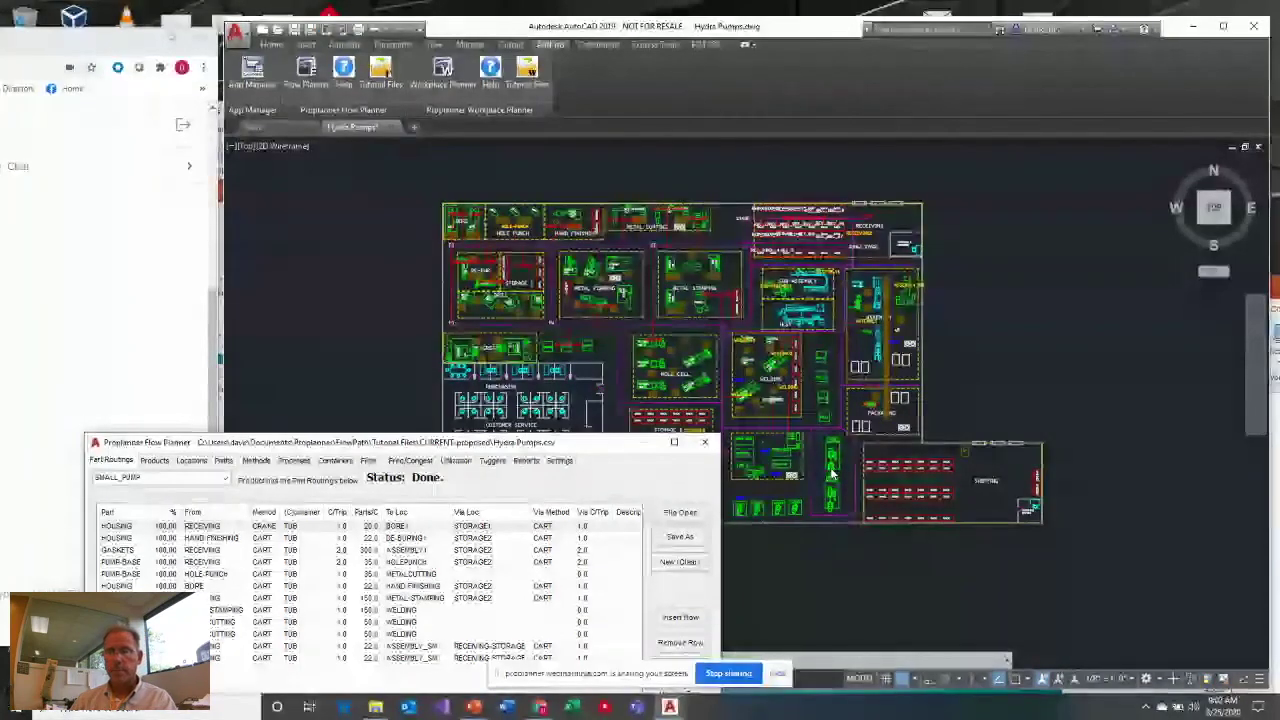
{"action": "scroll", "coordinate": [805, 445], "scroll_direction": "up", "scroll_amount": 4}
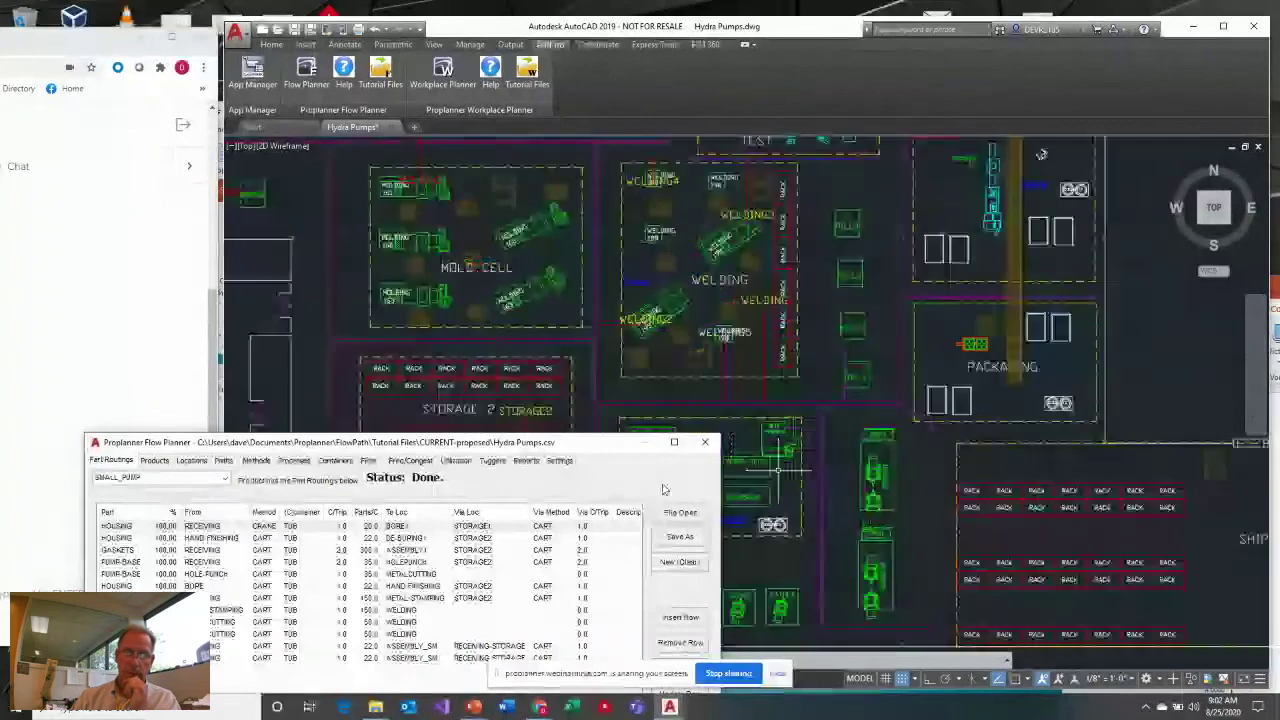
{"action": "scroll", "coordinate": [730, 398], "scroll_direction": "down", "scroll_amount": 5}
{"action": "scroll", "coordinate": [740, 390], "scroll_direction": "up", "scroll_amount": 3}
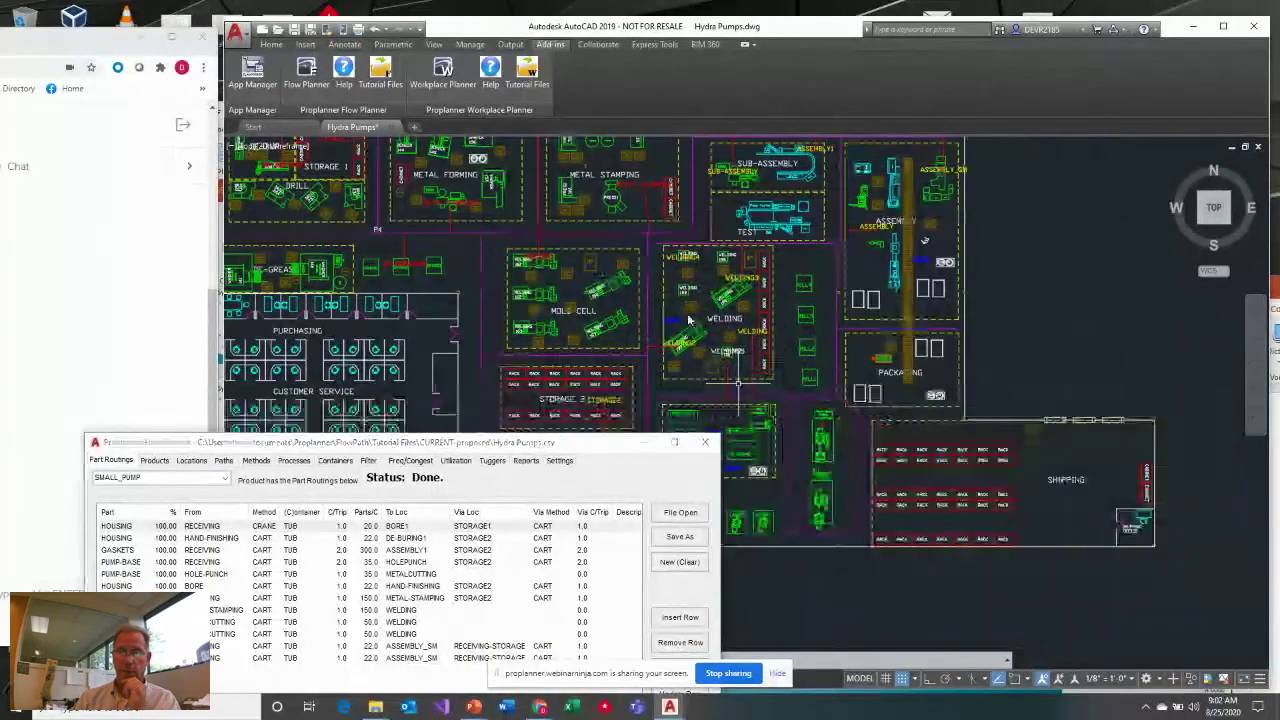
{"action": "left_click", "coordinate": [591, 452]}
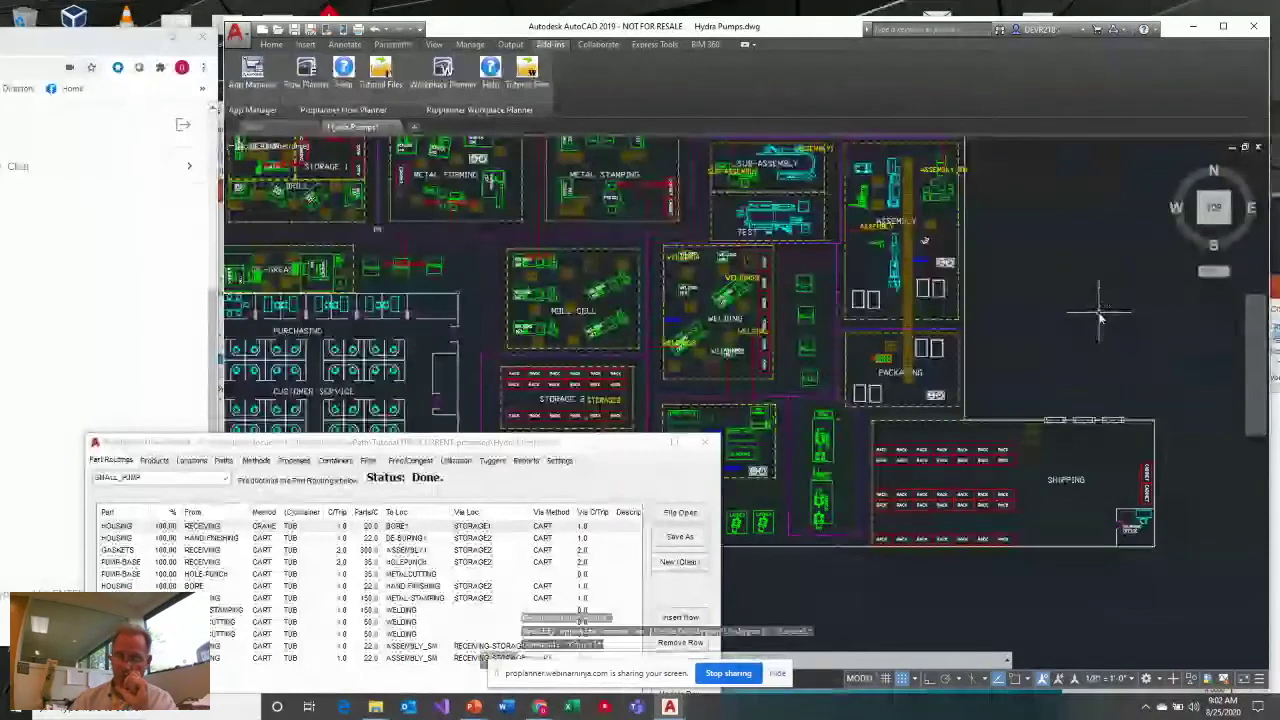
{"action": "middle_click_drag", "start_coordinate": [780, 347], "coordinate": [883, 447]}
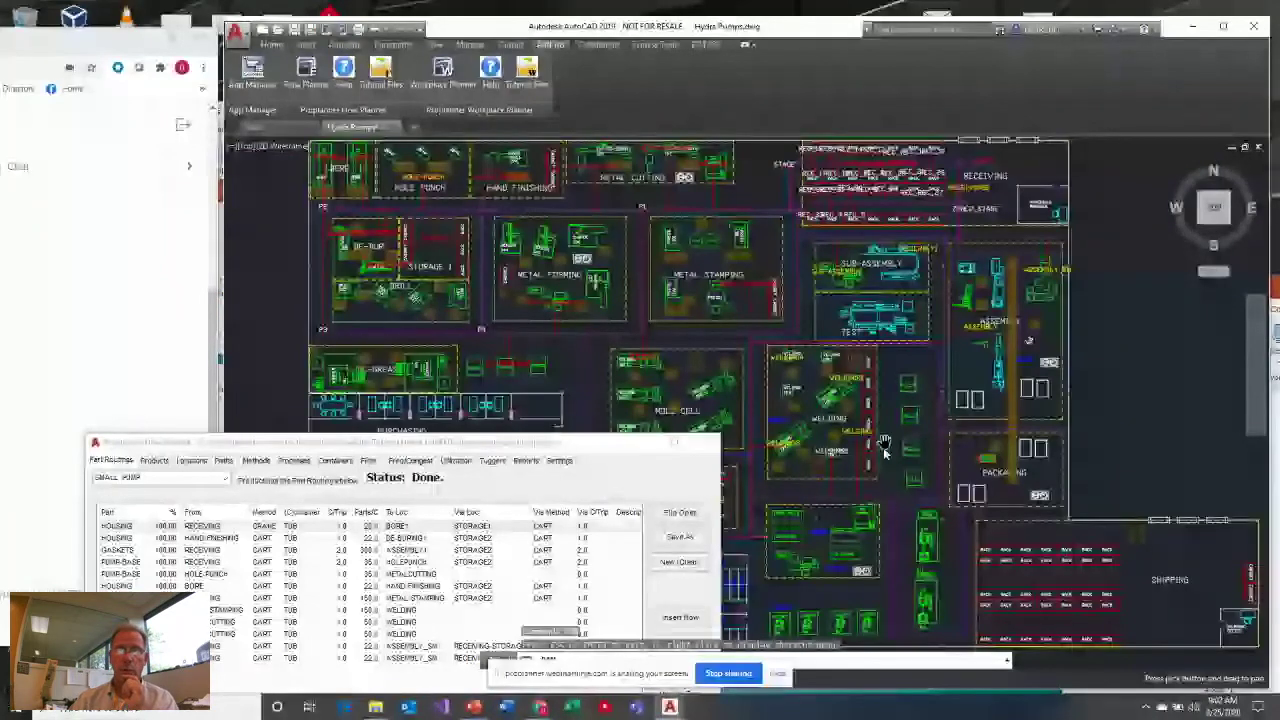
{"action": "left_click_drag", "start_coordinate": [500, 448], "coordinate": [546, 119]}
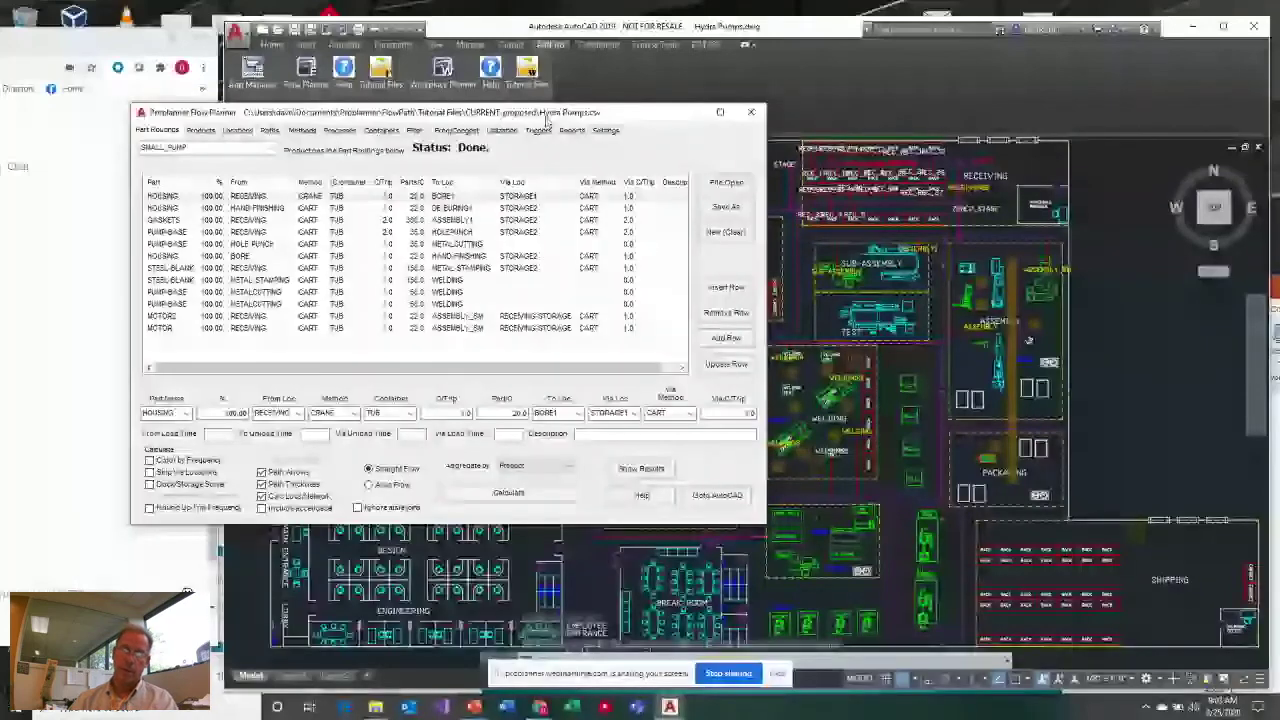
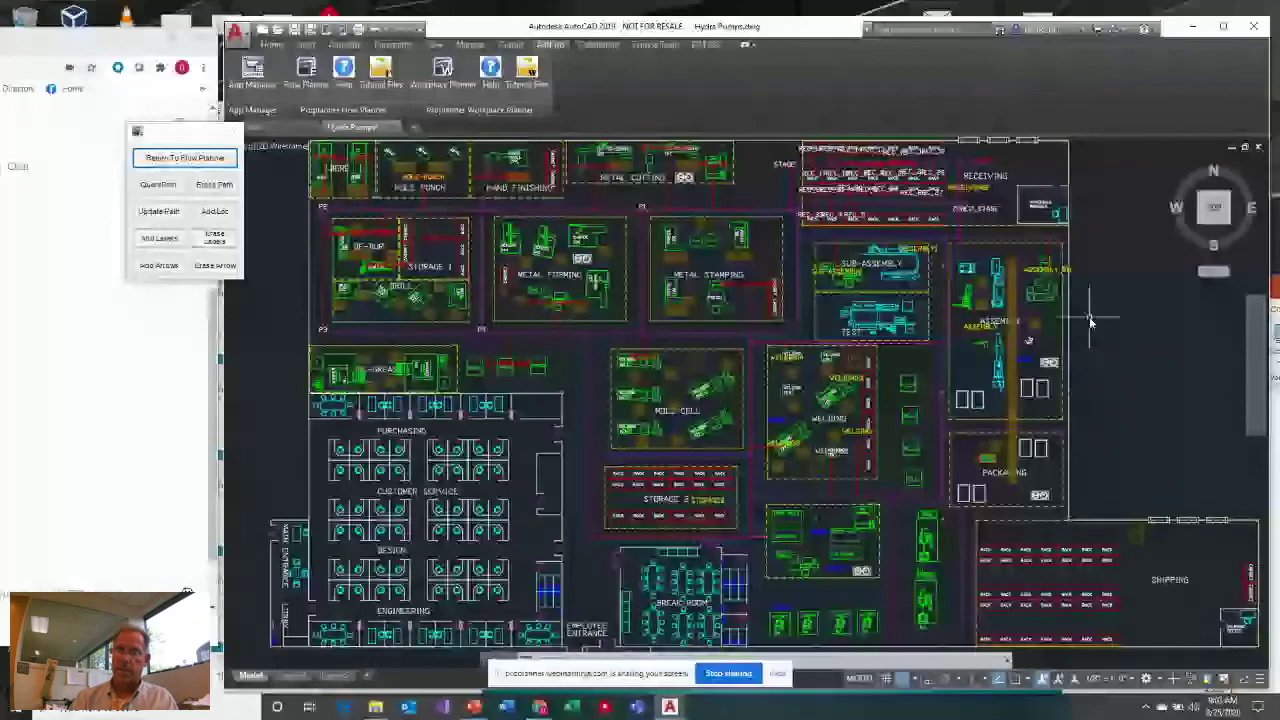
Check the length type and insertion scale in the drawing units settings, and close them without changes
{"action": "type", "text": "units"}
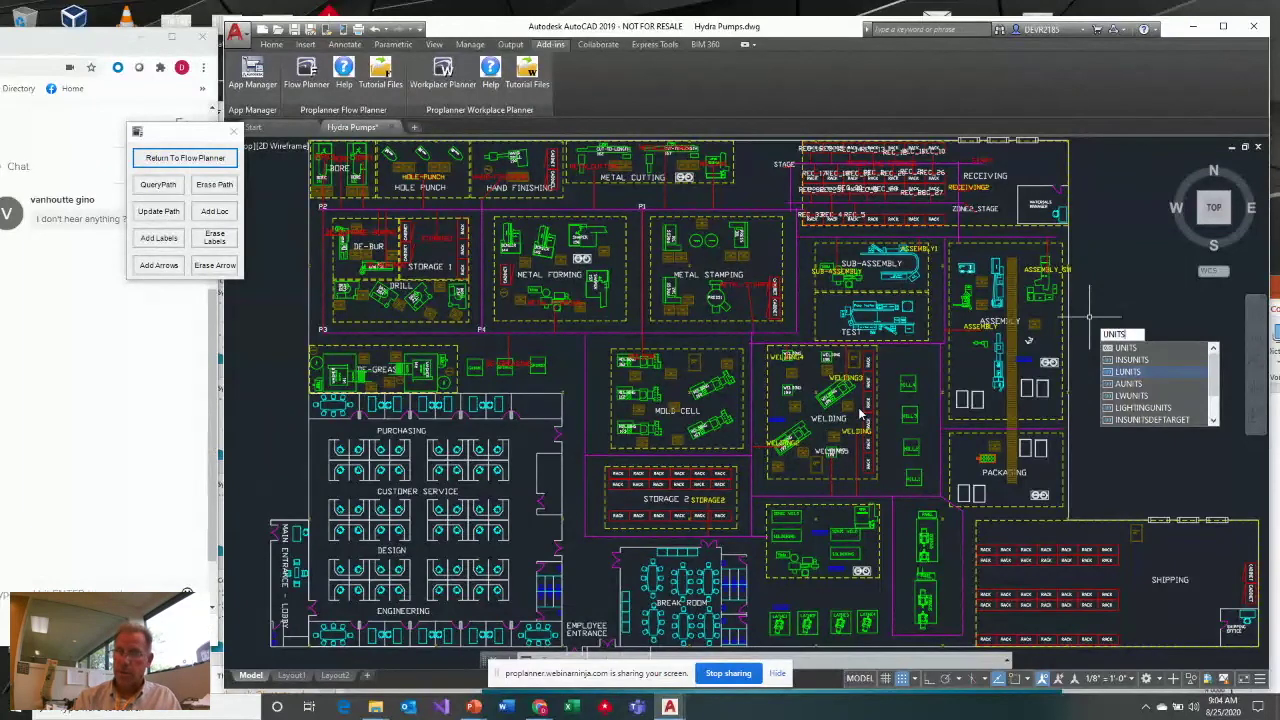
{"action": "key", "text": "Return"}
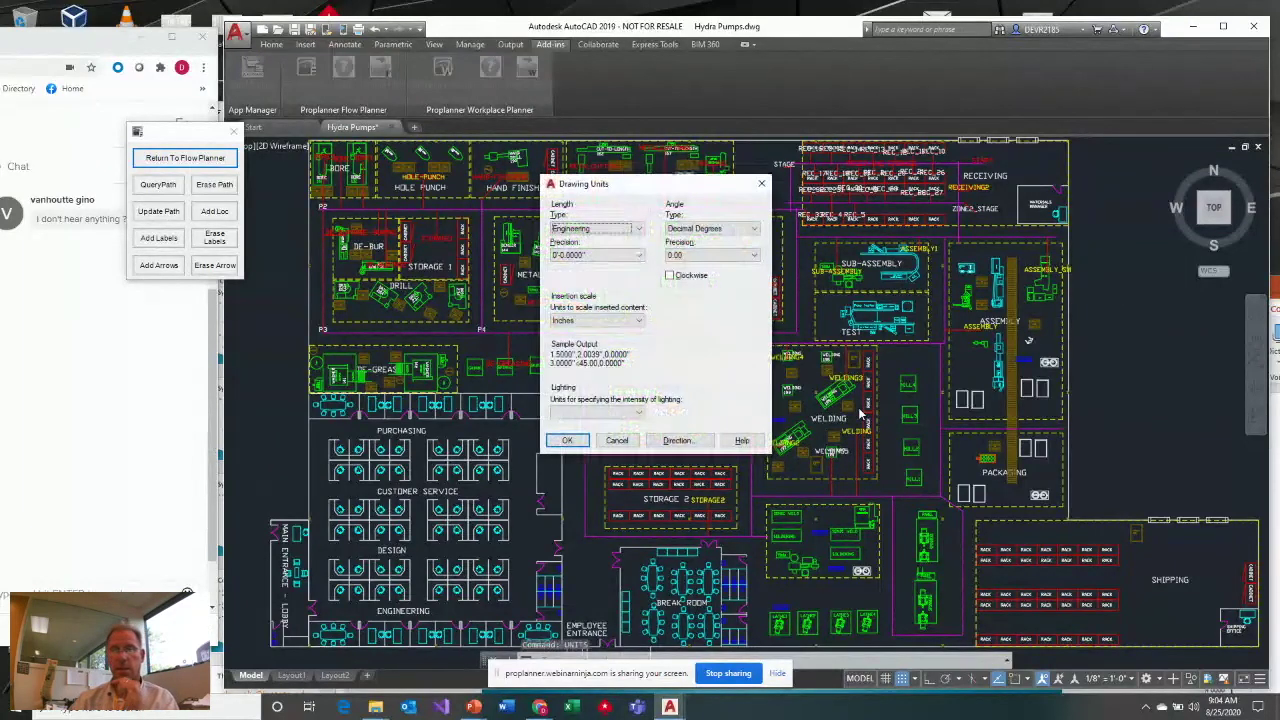
{"action": "left_click", "coordinate": [605, 230]}
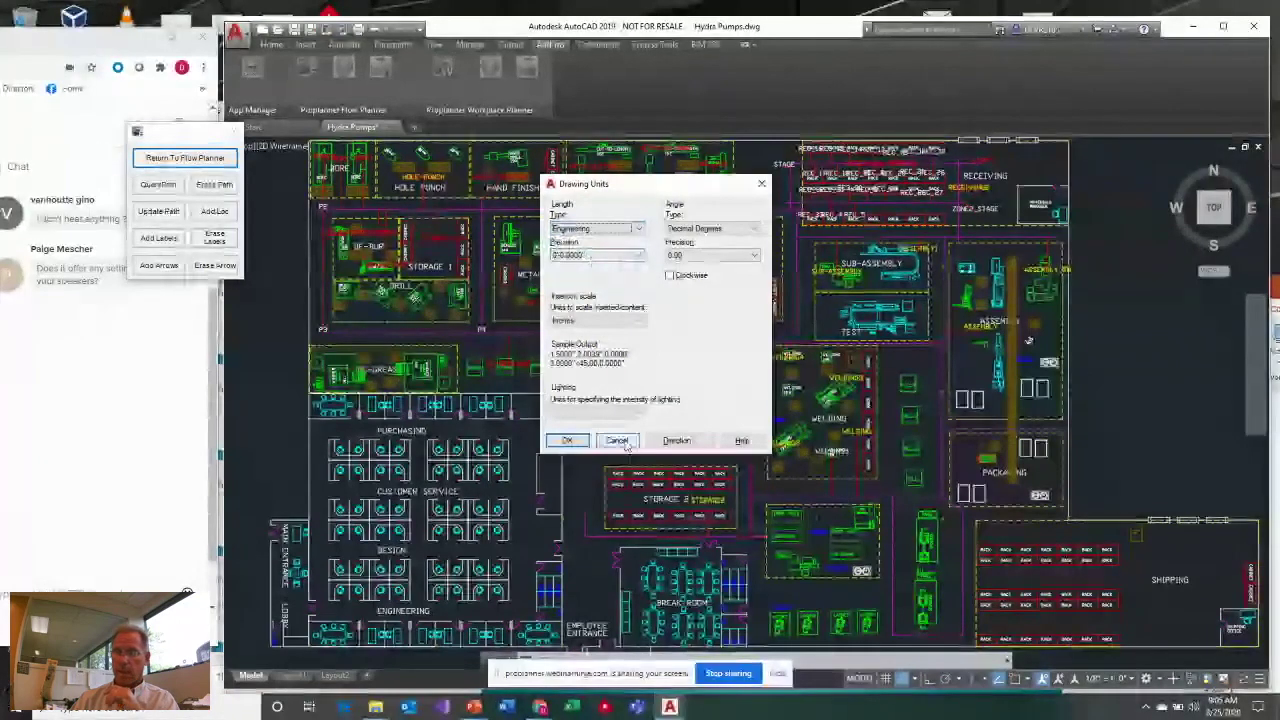
{"action": "left_click", "coordinate": [723, 366]}
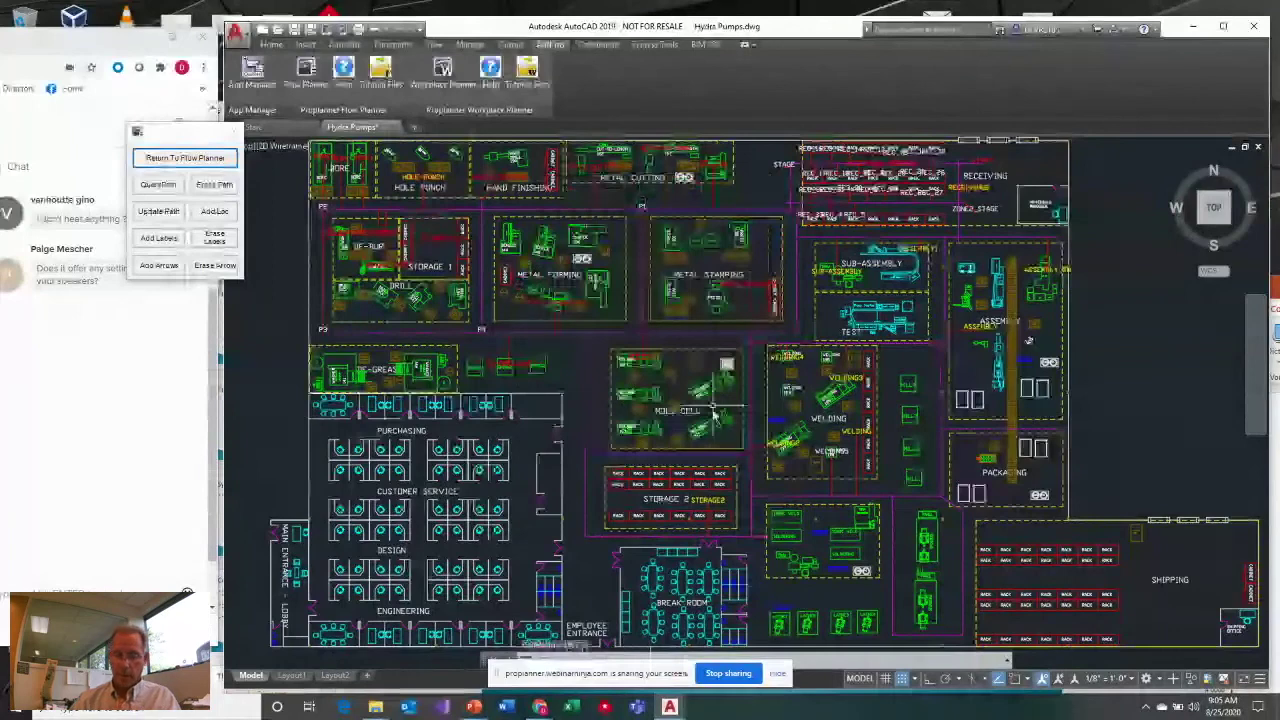
Start a distance measurement along the aisle beside the assembly and packaging areas, and return to Flow Planner
{"action": "type", "text": "dist"}
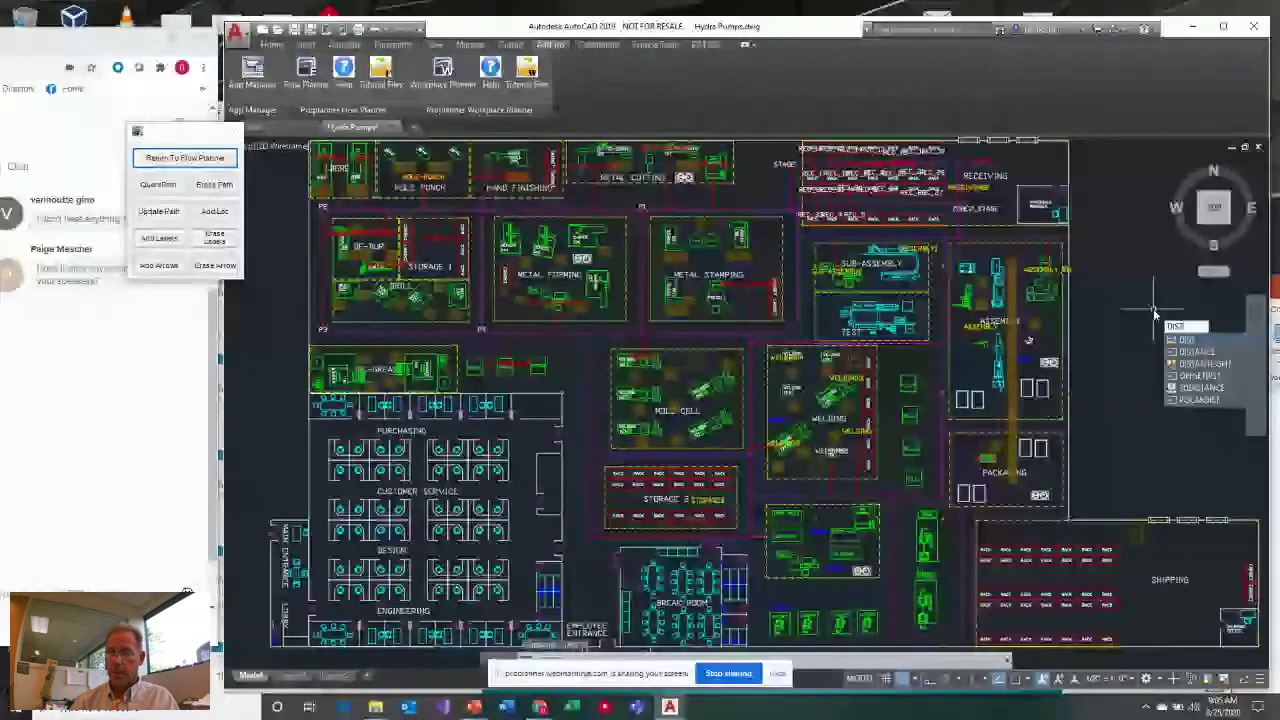
{"action": "key", "text": "Return"}
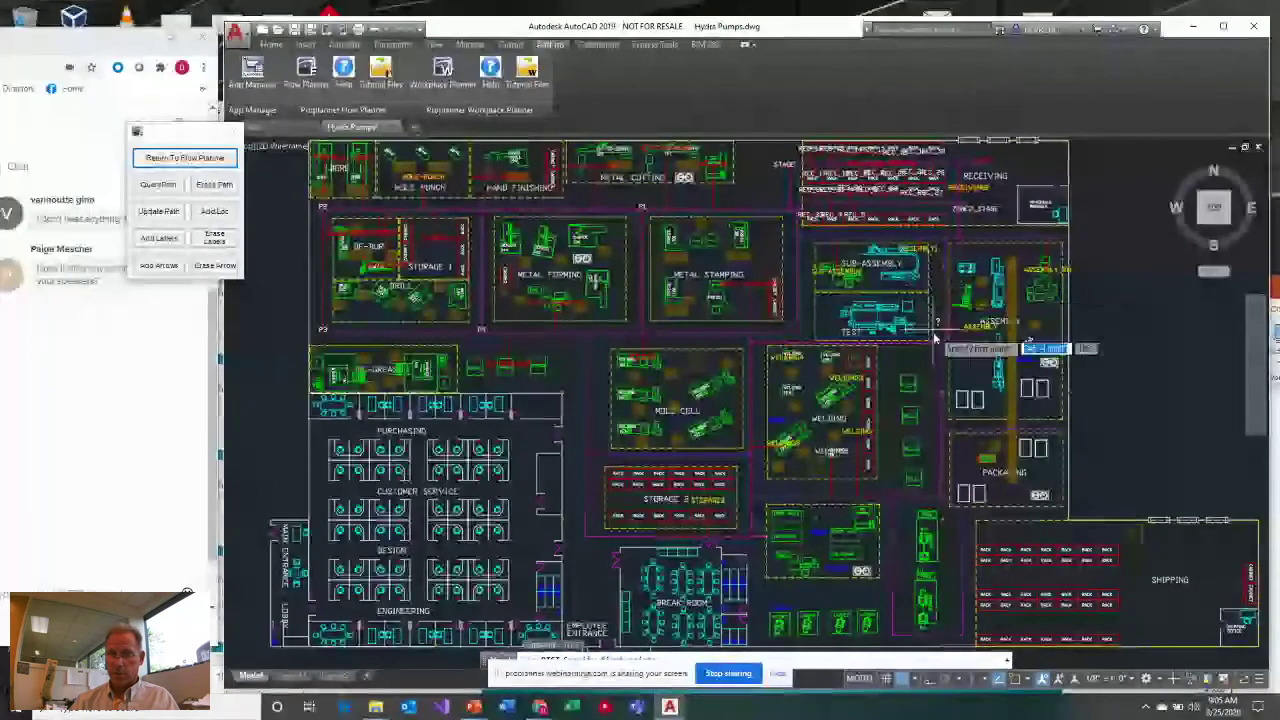
{"action": "left_click", "coordinate": [944, 522]}
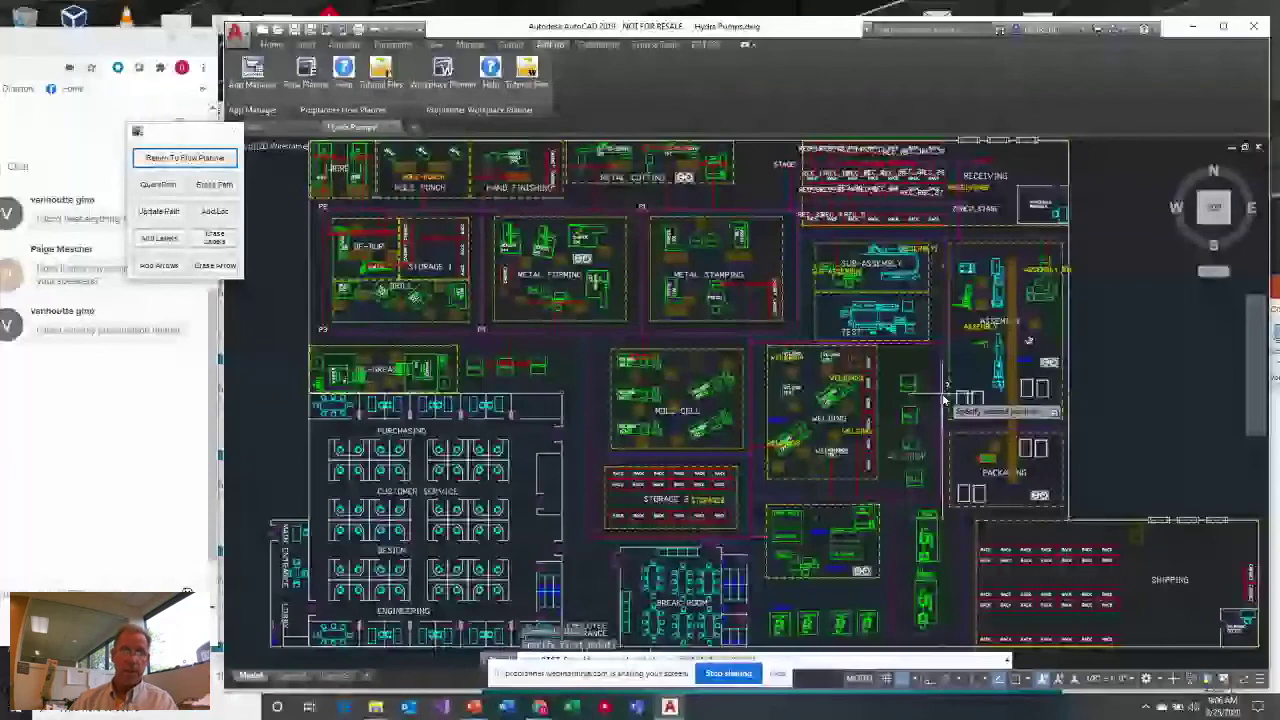
{"action": "left_click", "coordinate": [943, 400]}
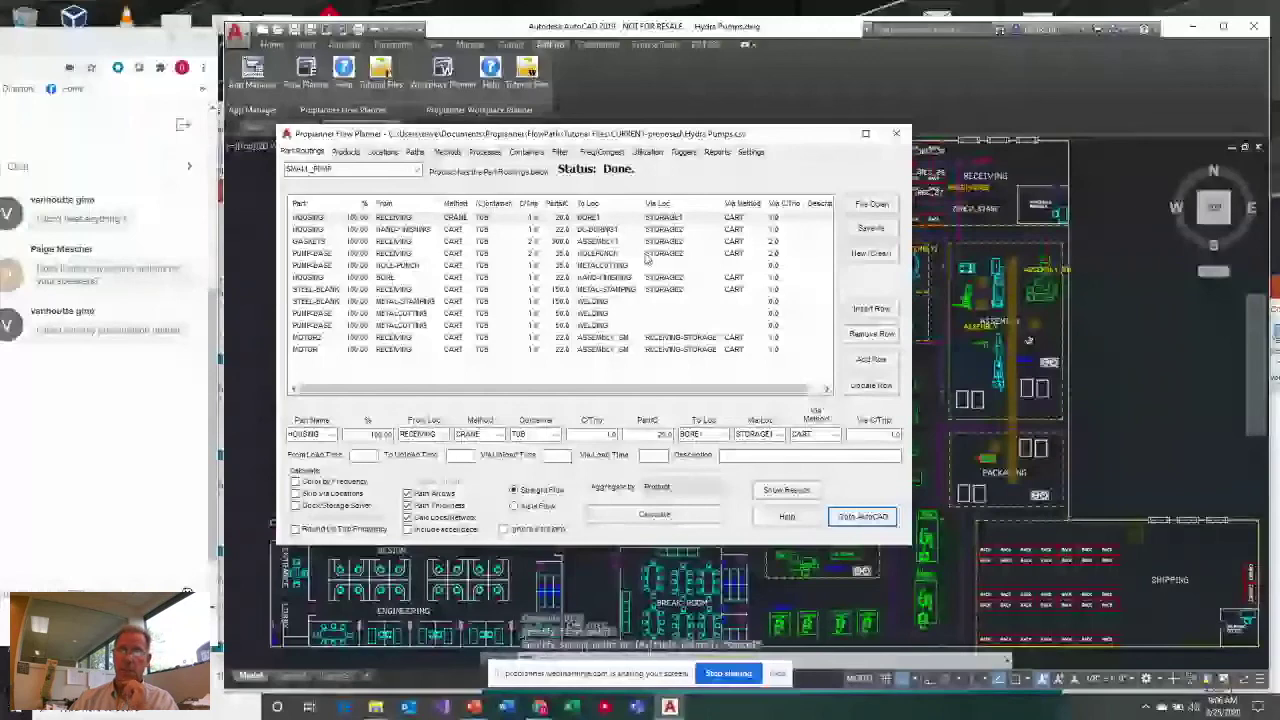
Review the output and DWG unit options in Flow Planner's settings, keeping FEET for output and INCHES for the drawing
{"action": "key", "text": "ctrl+shift+Tab"}
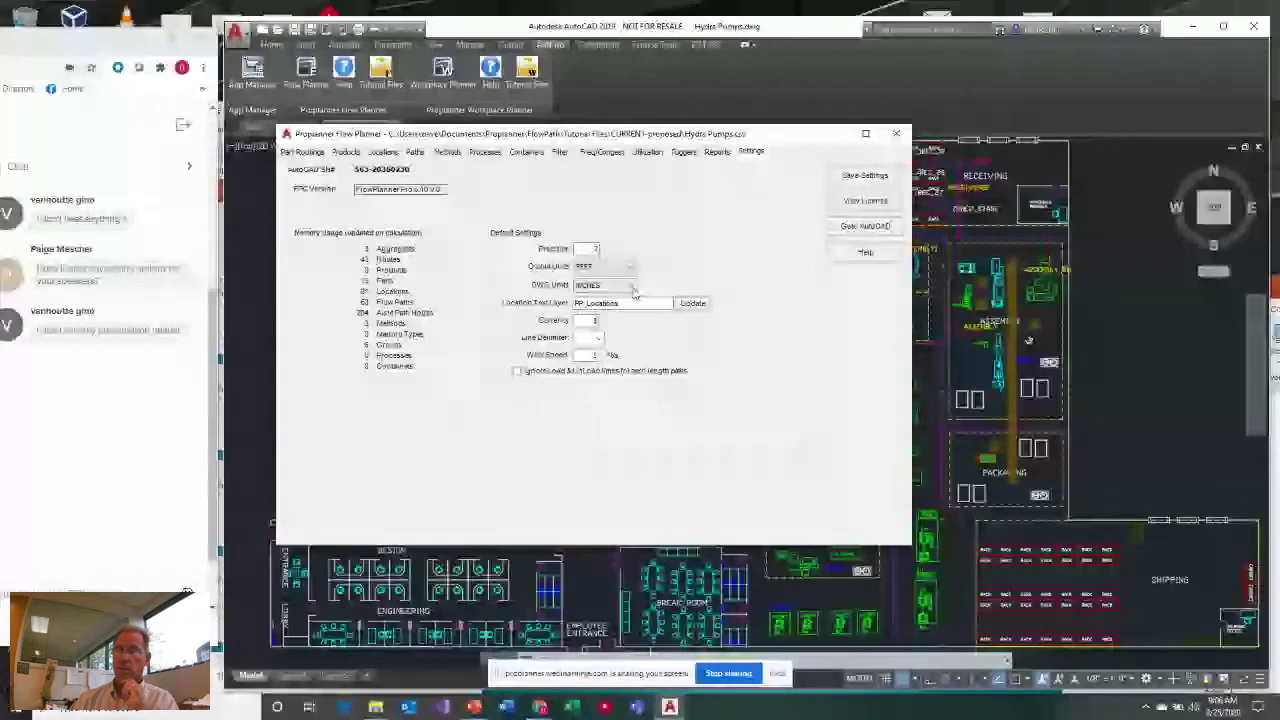
{"action": "left_click", "coordinate": [630, 286]}
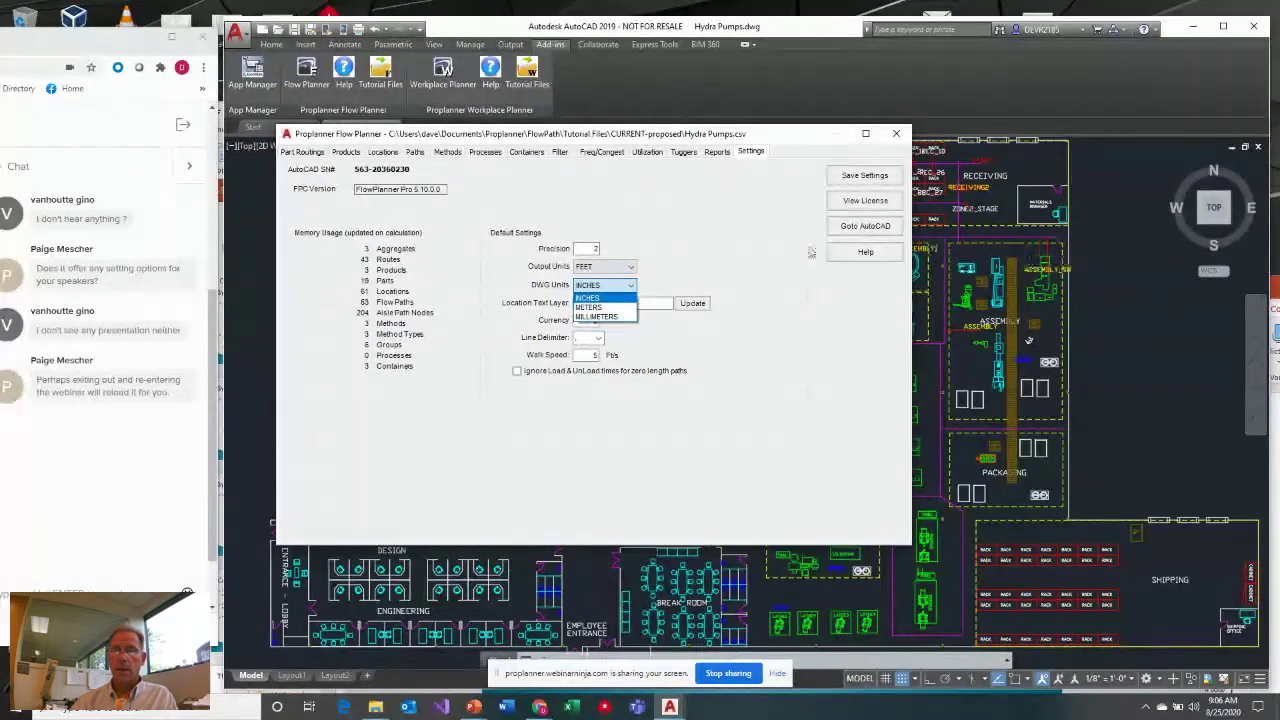
{"action": "left_click", "coordinate": [616, 268]}
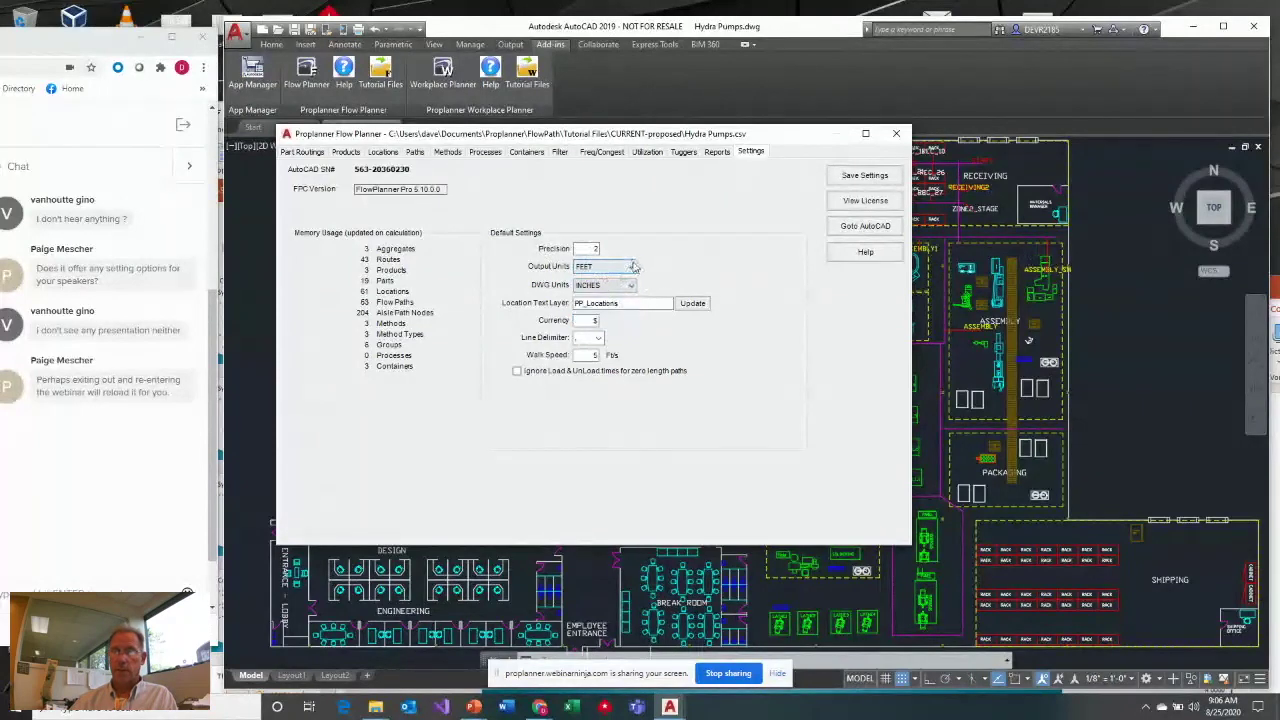
{"action": "left_click", "coordinate": [600, 285]}
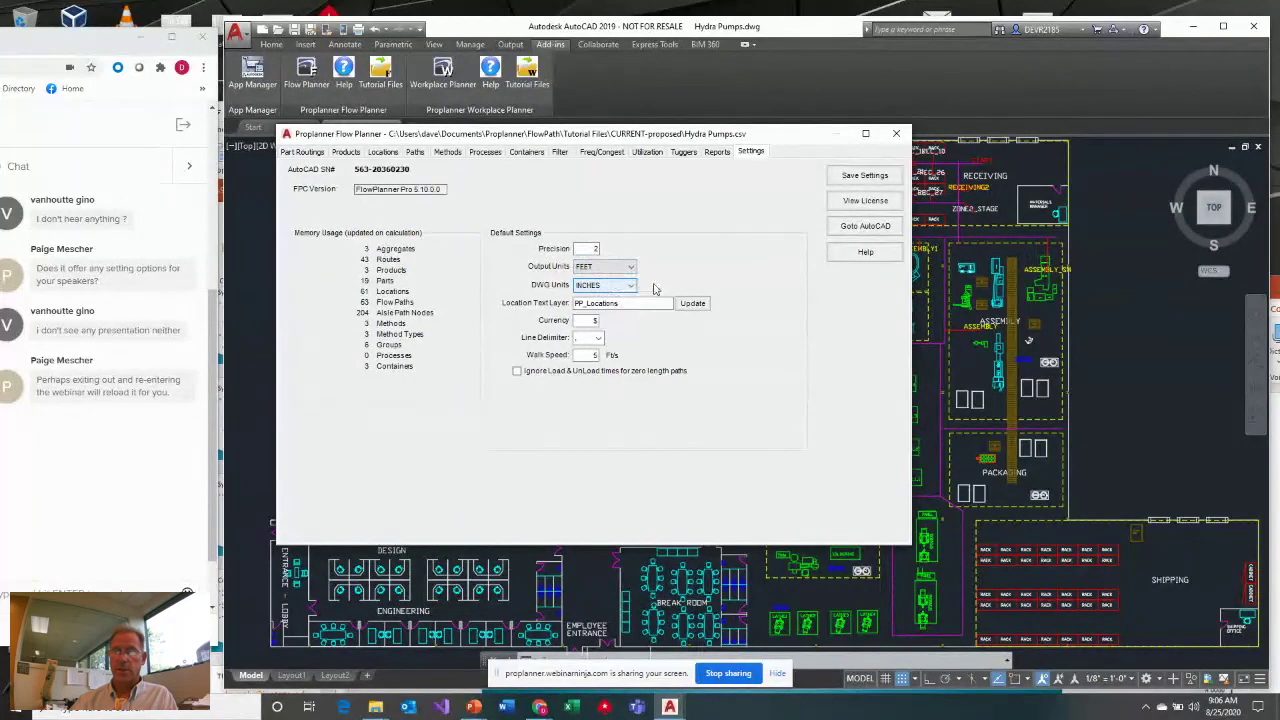
{"action": "left_click", "coordinate": [630, 266]}
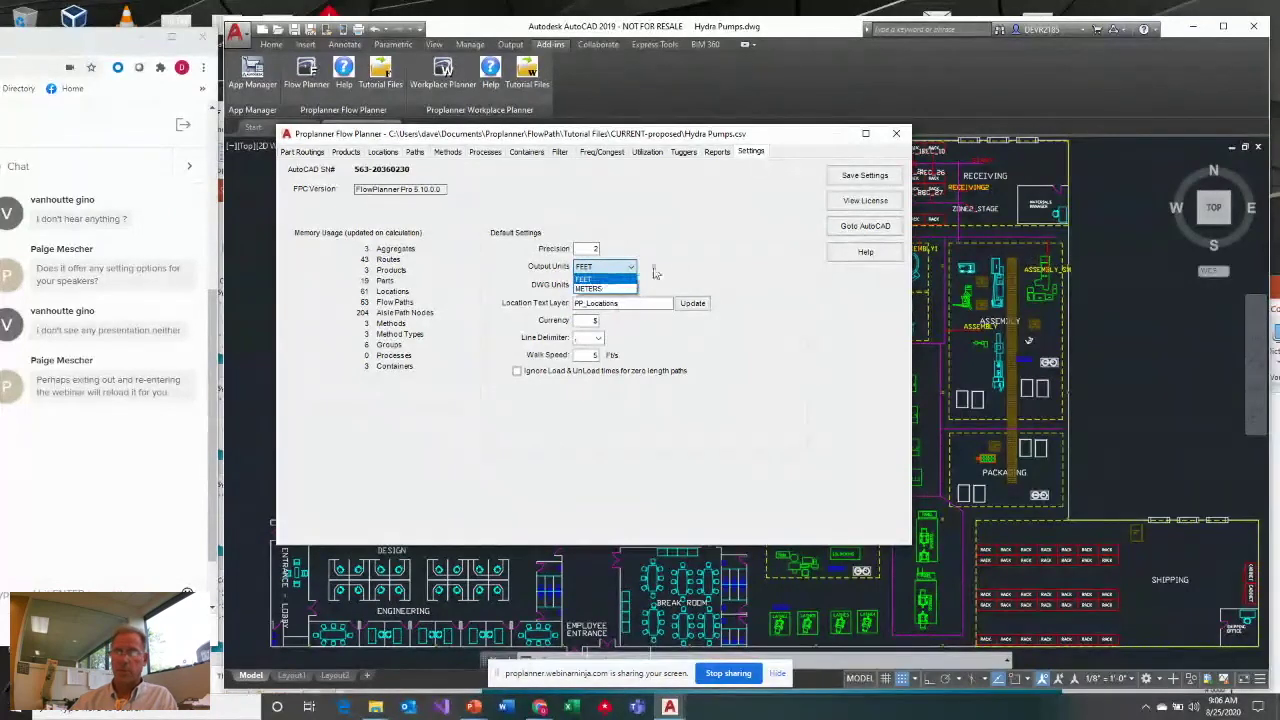
{"action": "left_click", "coordinate": [582, 279]}
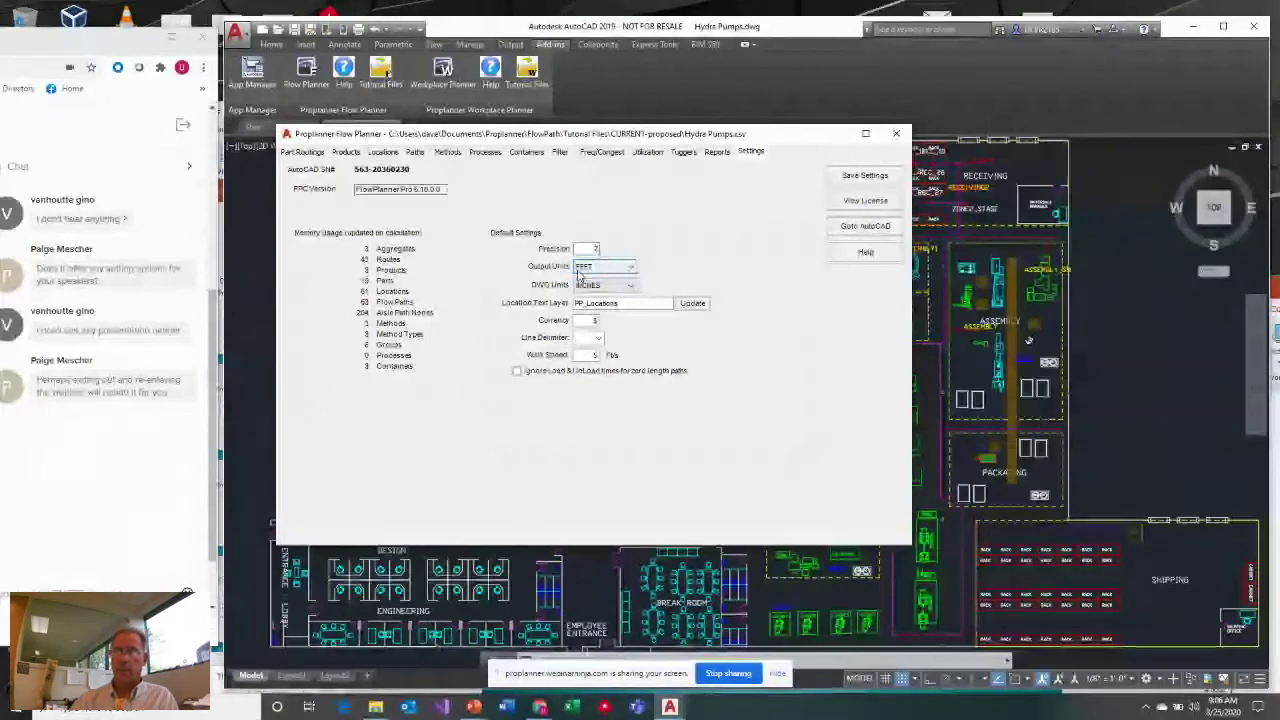
{"action": "left_click", "coordinate": [627, 287]}
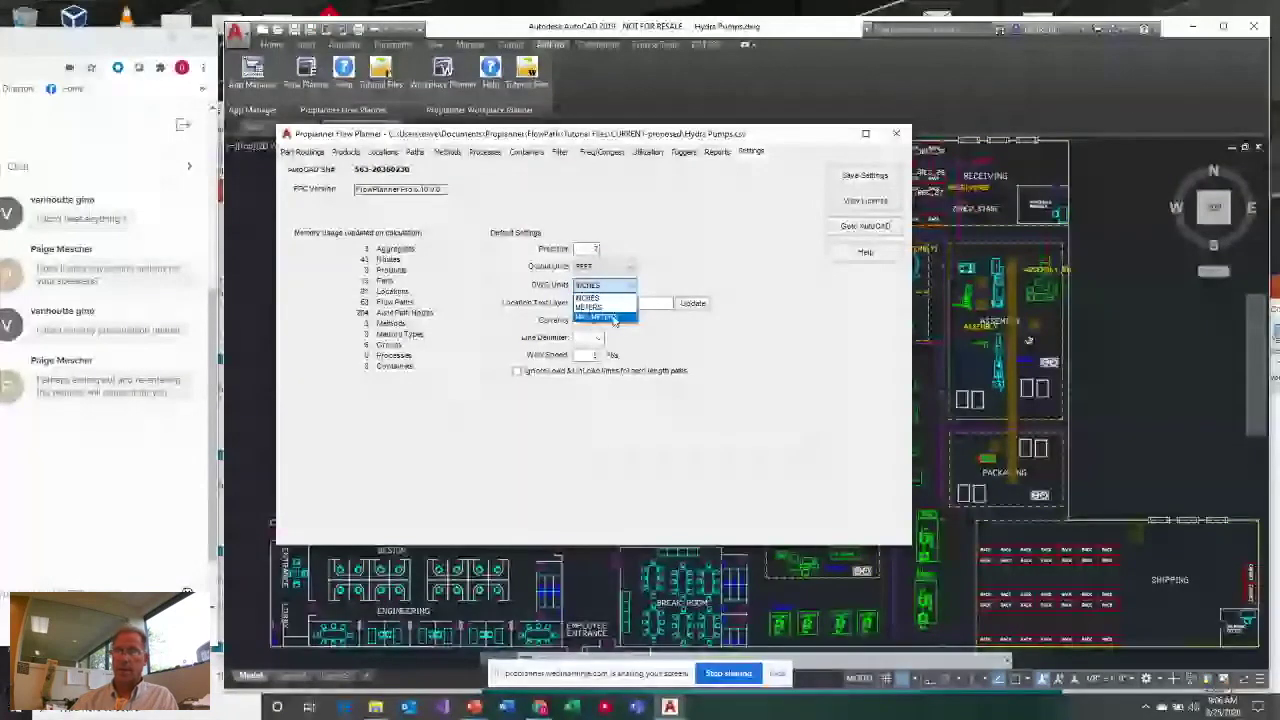
{"action": "left_click", "coordinate": [621, 289]}
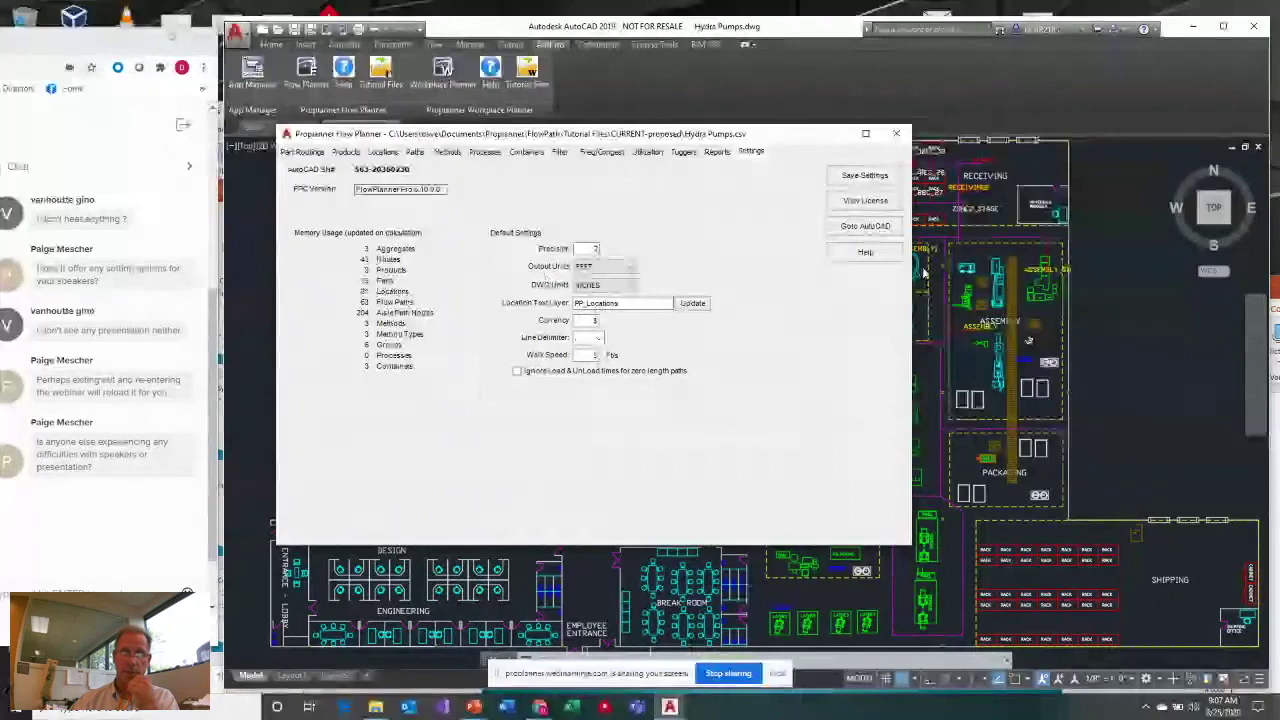
Review the part routings of the Large_Pump and Medium_Pump products
{"action": "left_click", "coordinate": [303, 152]}
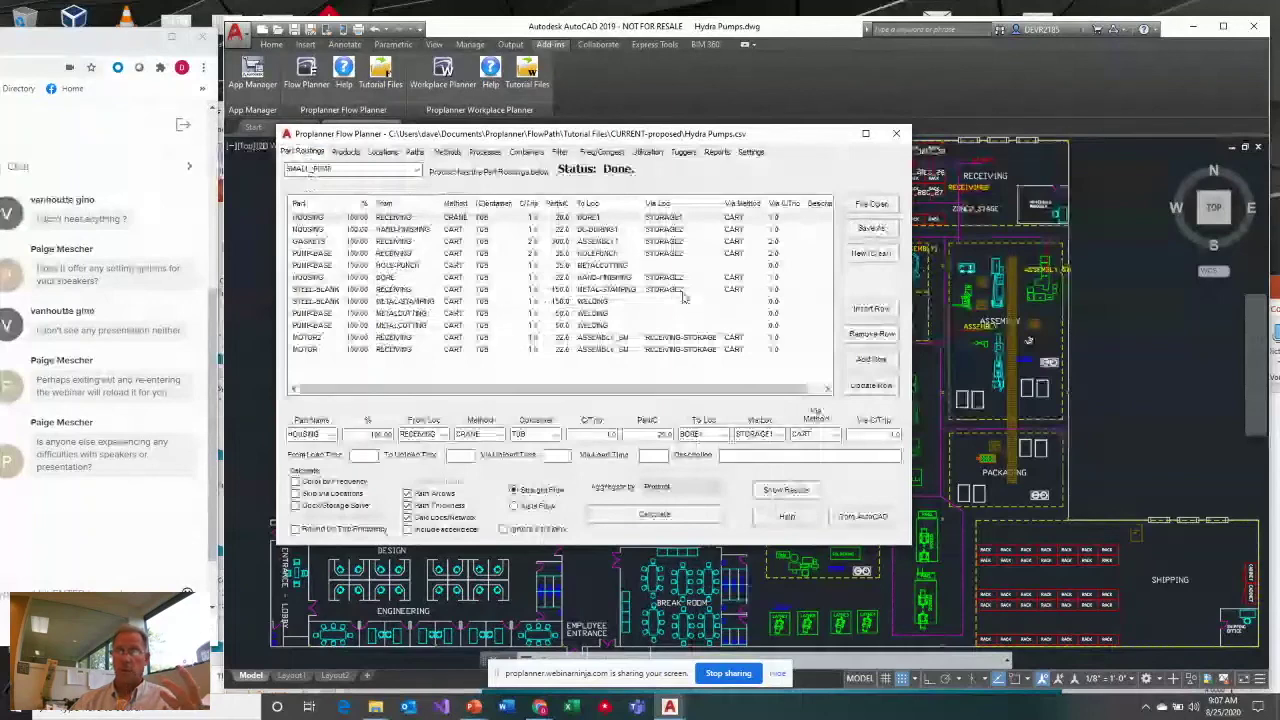
{"action": "left_click", "coordinate": [416, 172]}
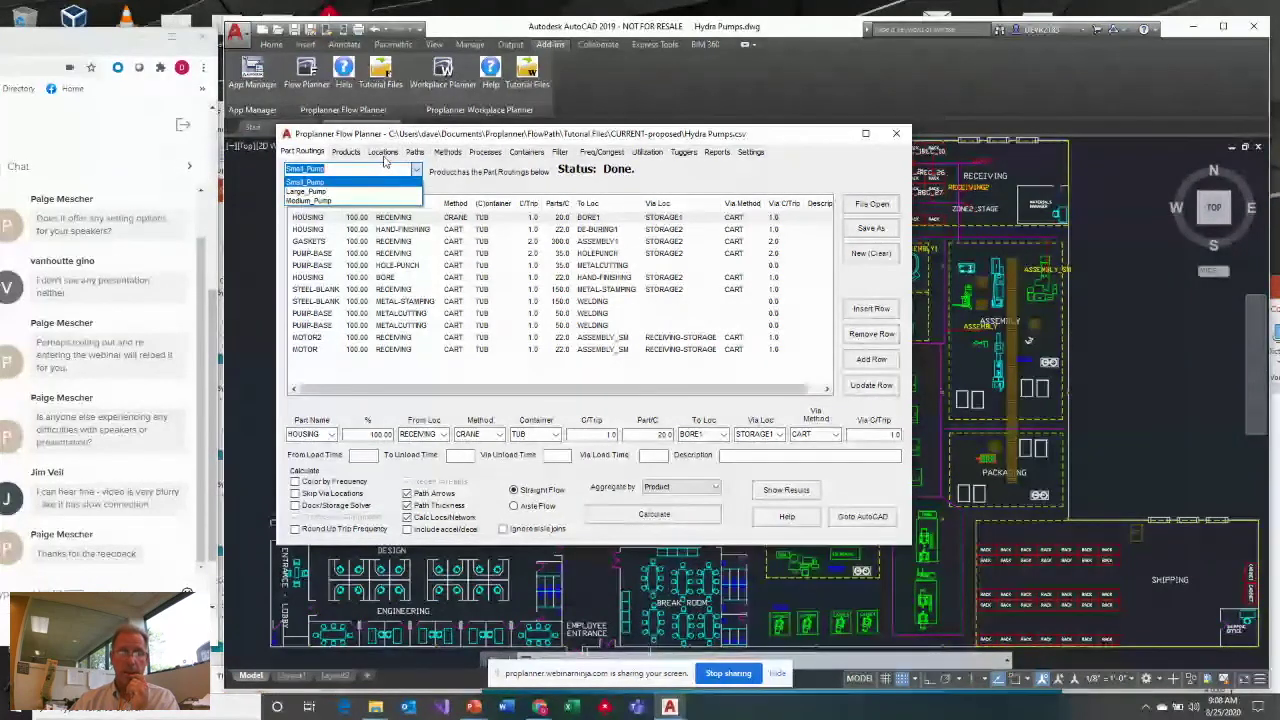
{"action": "left_click", "coordinate": [335, 196]}
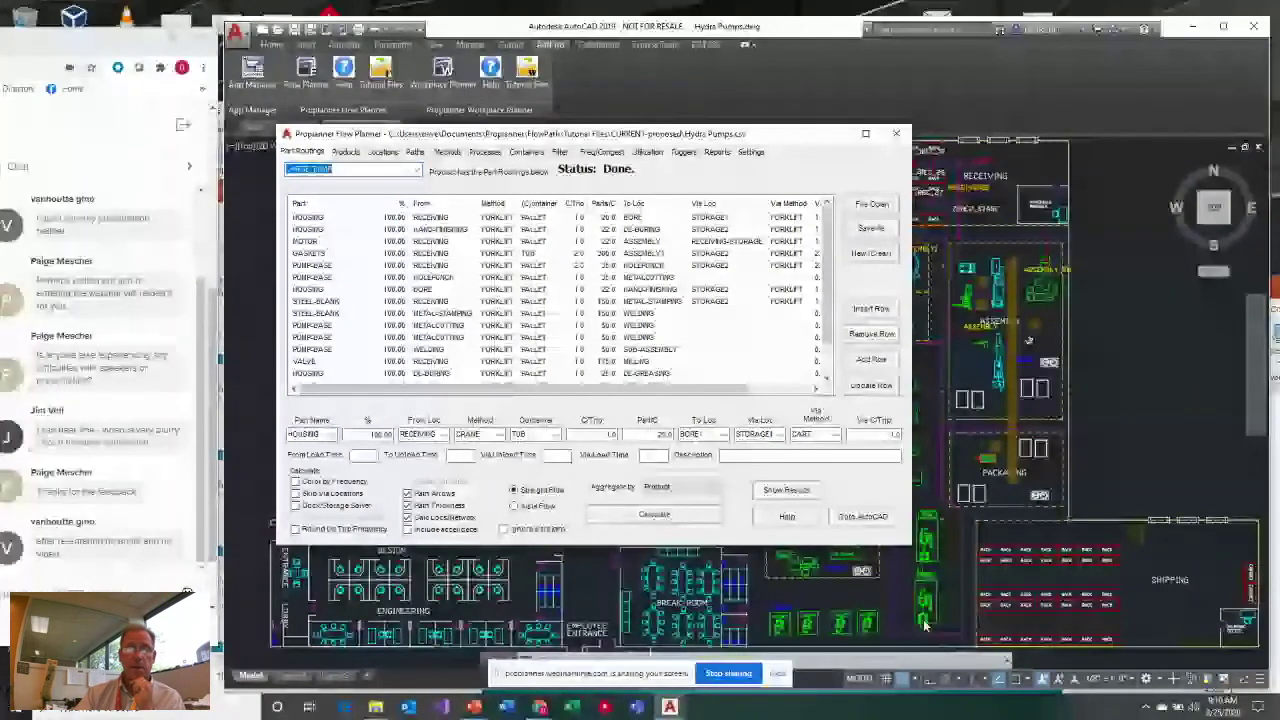
{"action": "left_click", "coordinate": [417, 171]}
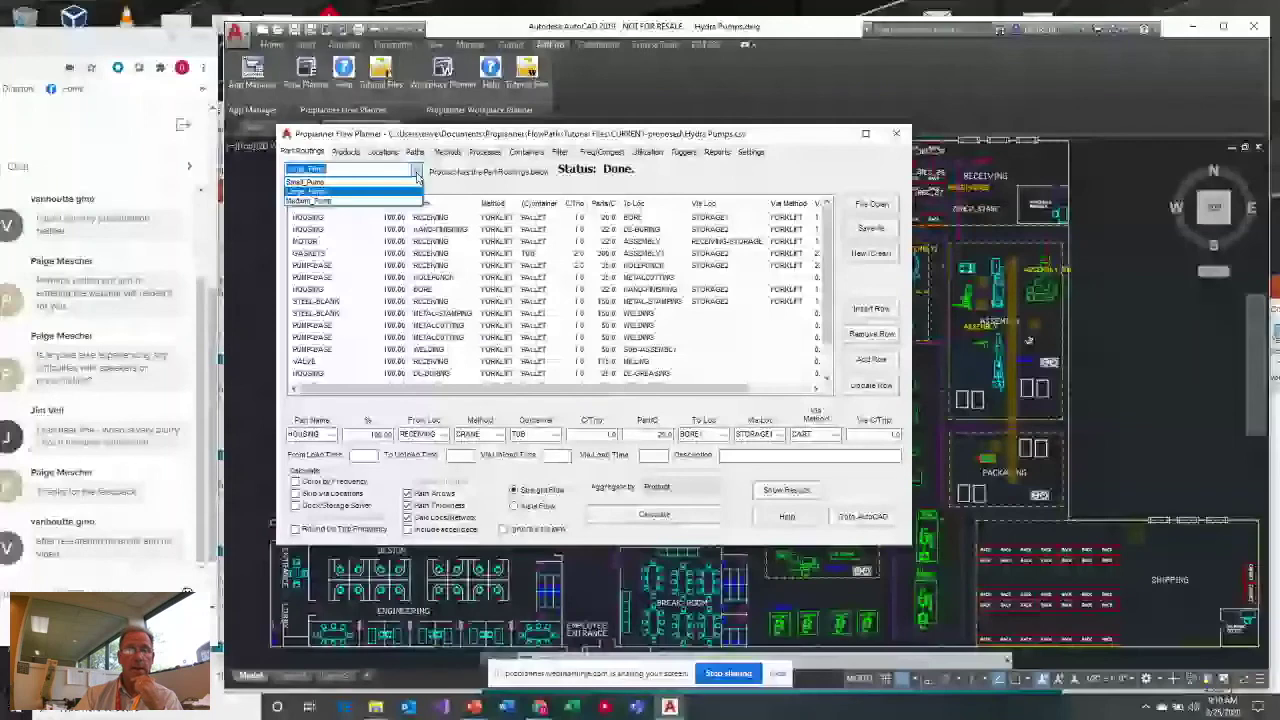
{"action": "left_click", "coordinate": [357, 201]}
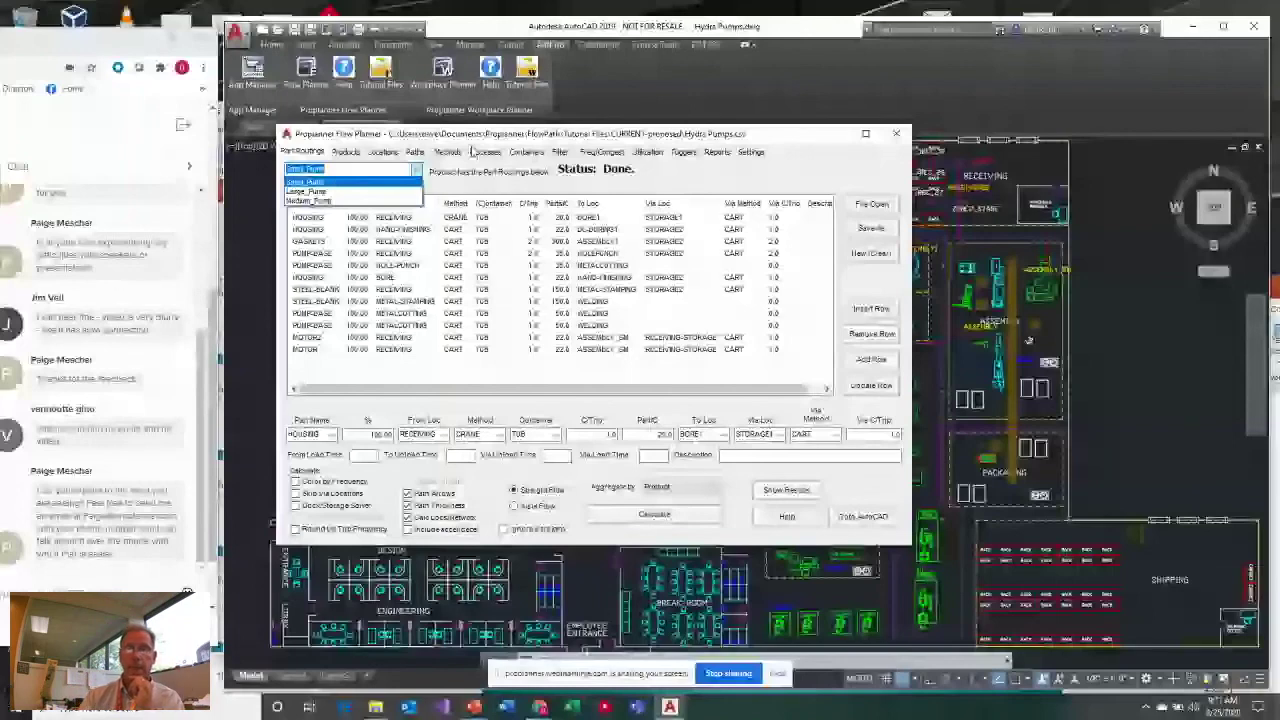
Show the Large_Pump routings and examine the MOTOR row and the STEEL-BLANK row from metal stamping to welding
{"action": "left_click", "coordinate": [306, 190]}
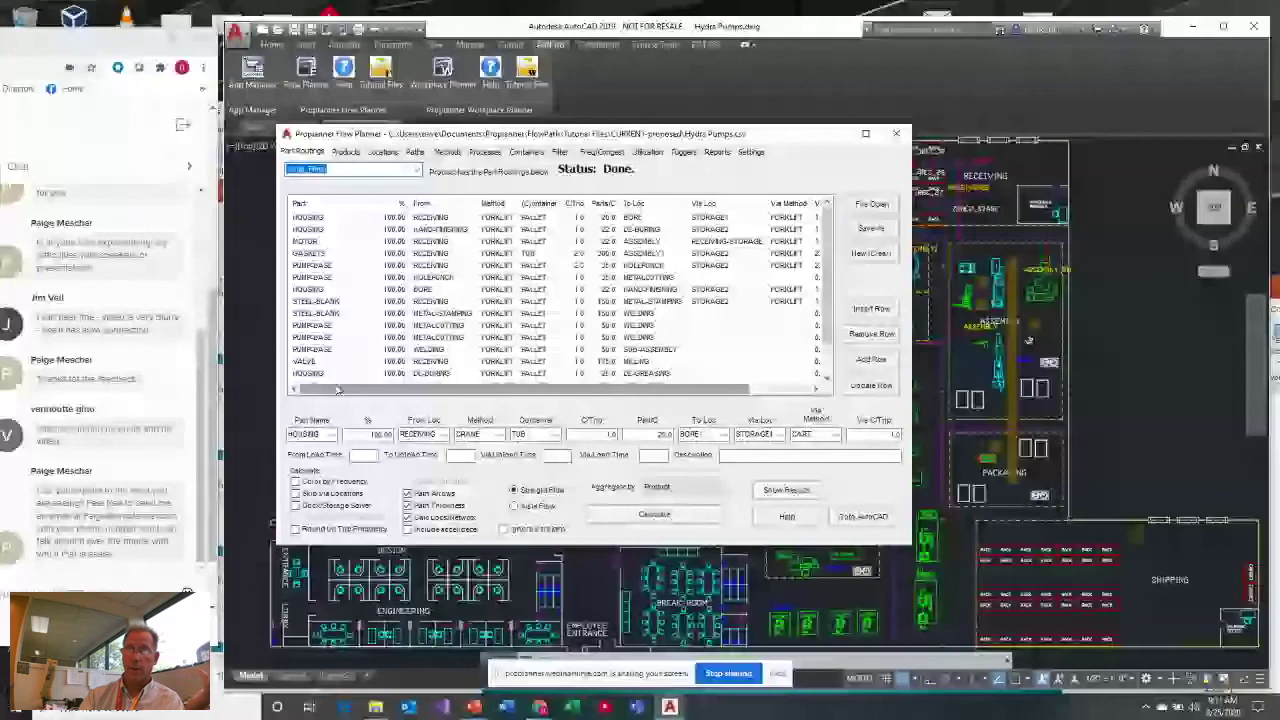
{"action": "left_click", "coordinate": [310, 241]}
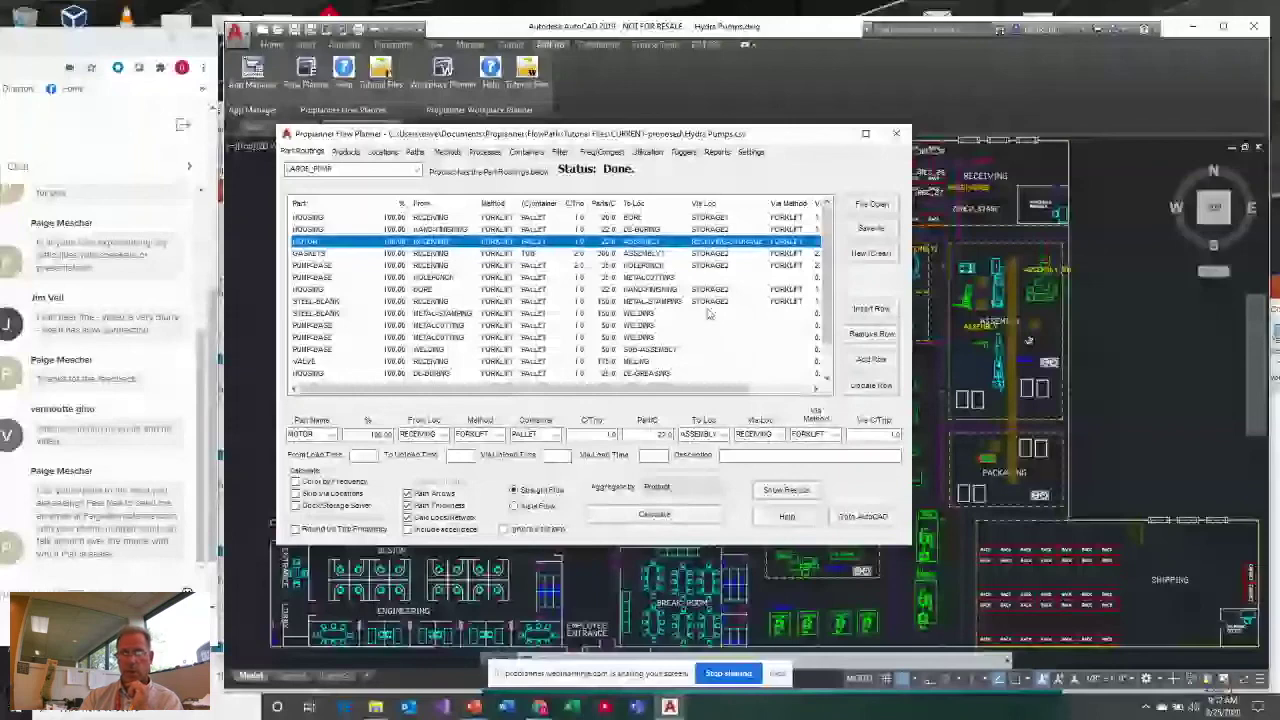
{"action": "left_click", "coordinate": [445, 314]}
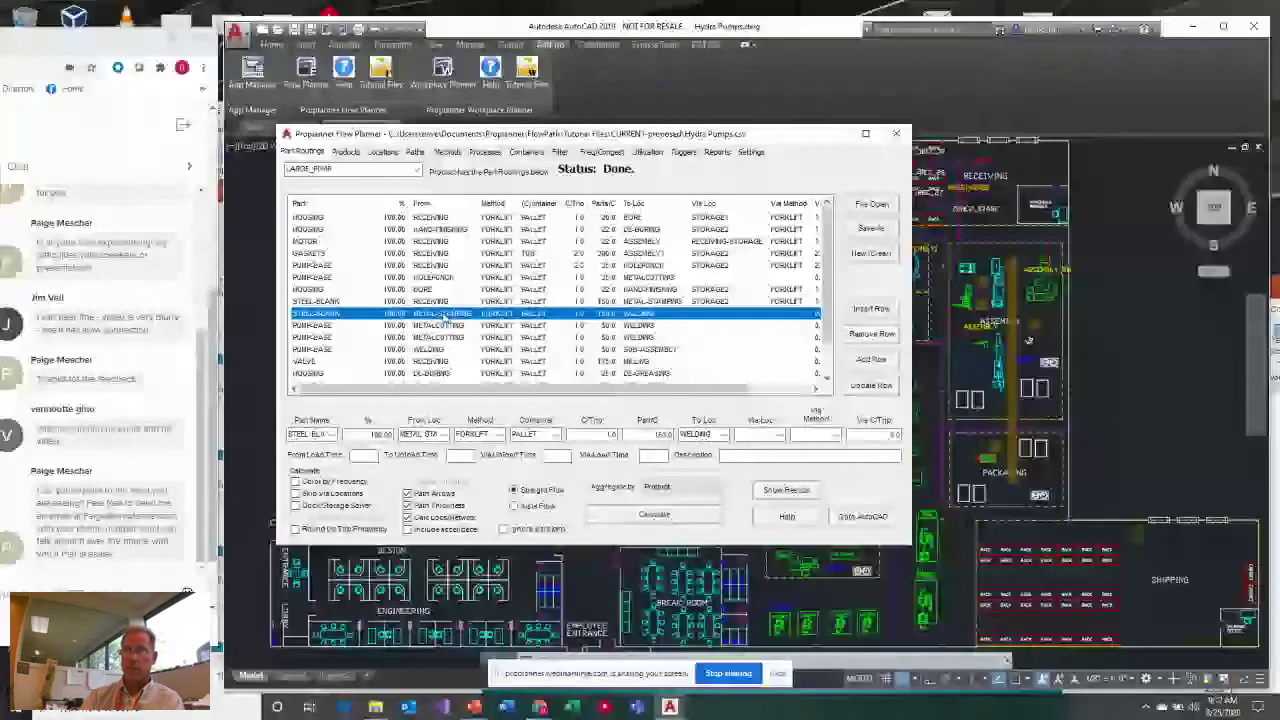
Select the GASKETS routing row from RECEIVING and review the locations available for its From Loc
{"action": "left_click", "coordinate": [722, 254]}
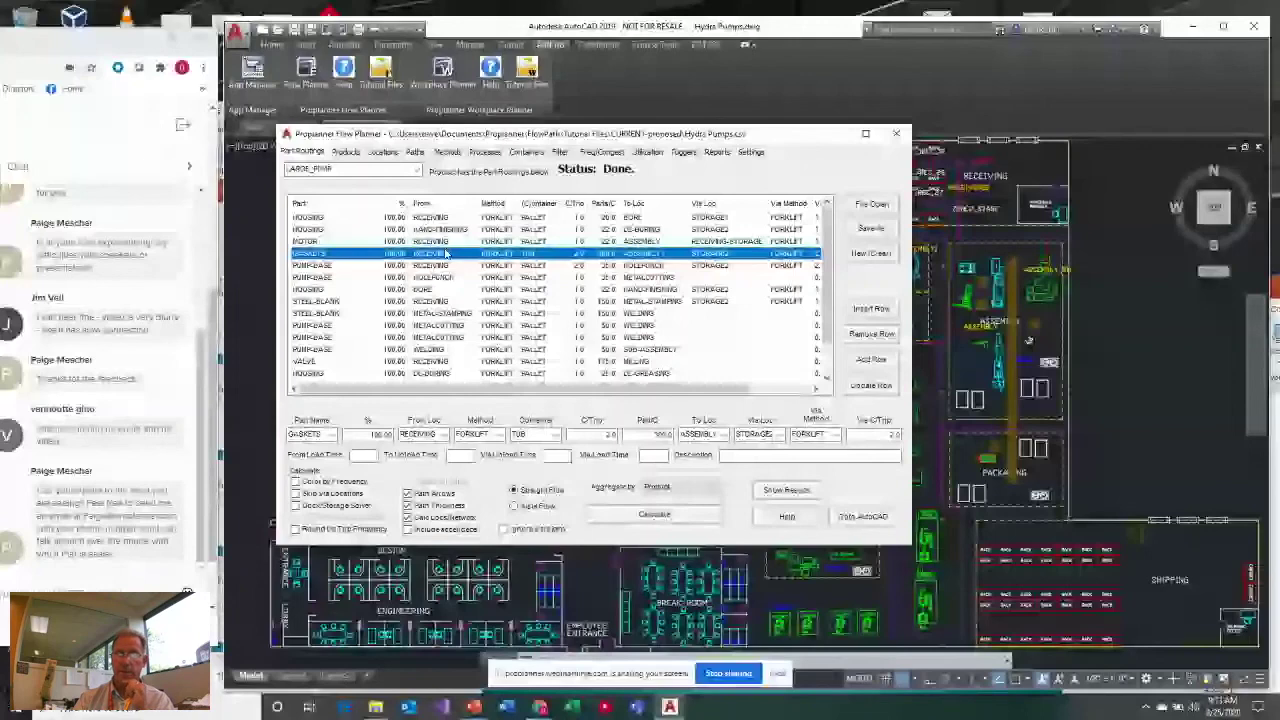
{"action": "left_click", "coordinate": [443, 434]}
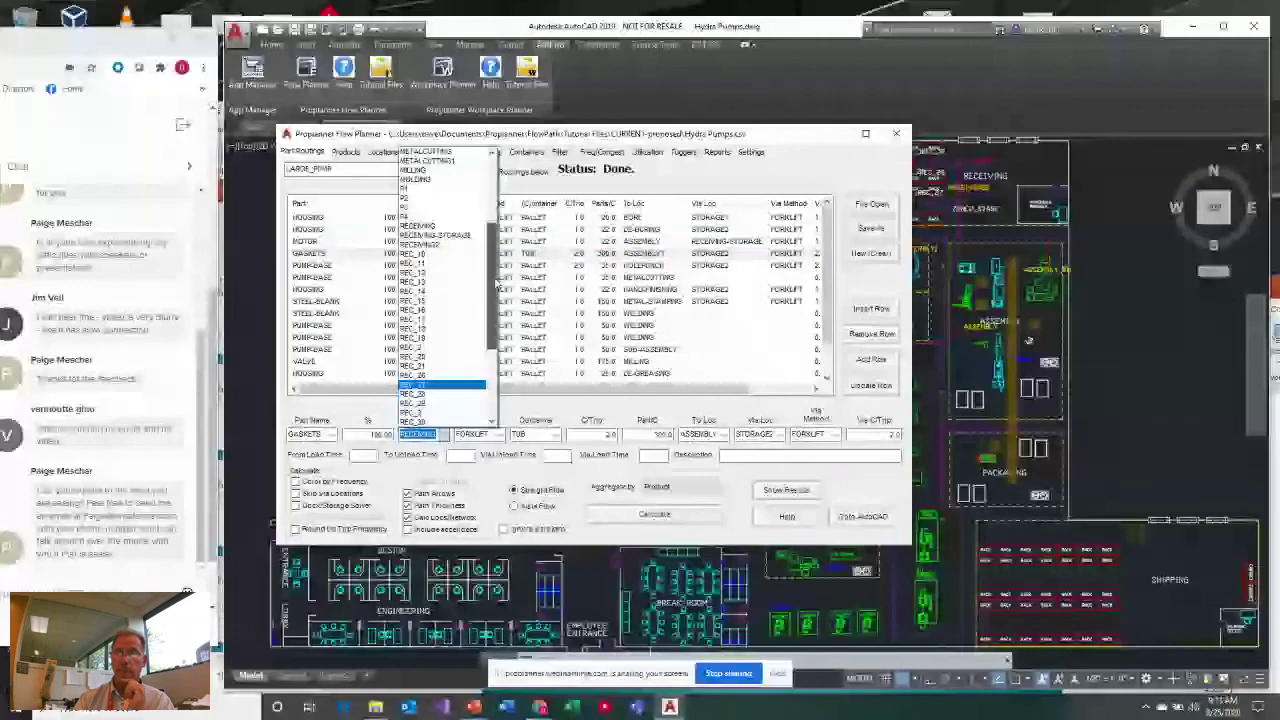
{"action": "scroll", "coordinate": [672, 204], "scroll_direction": "down", "scroll_amount": 5}
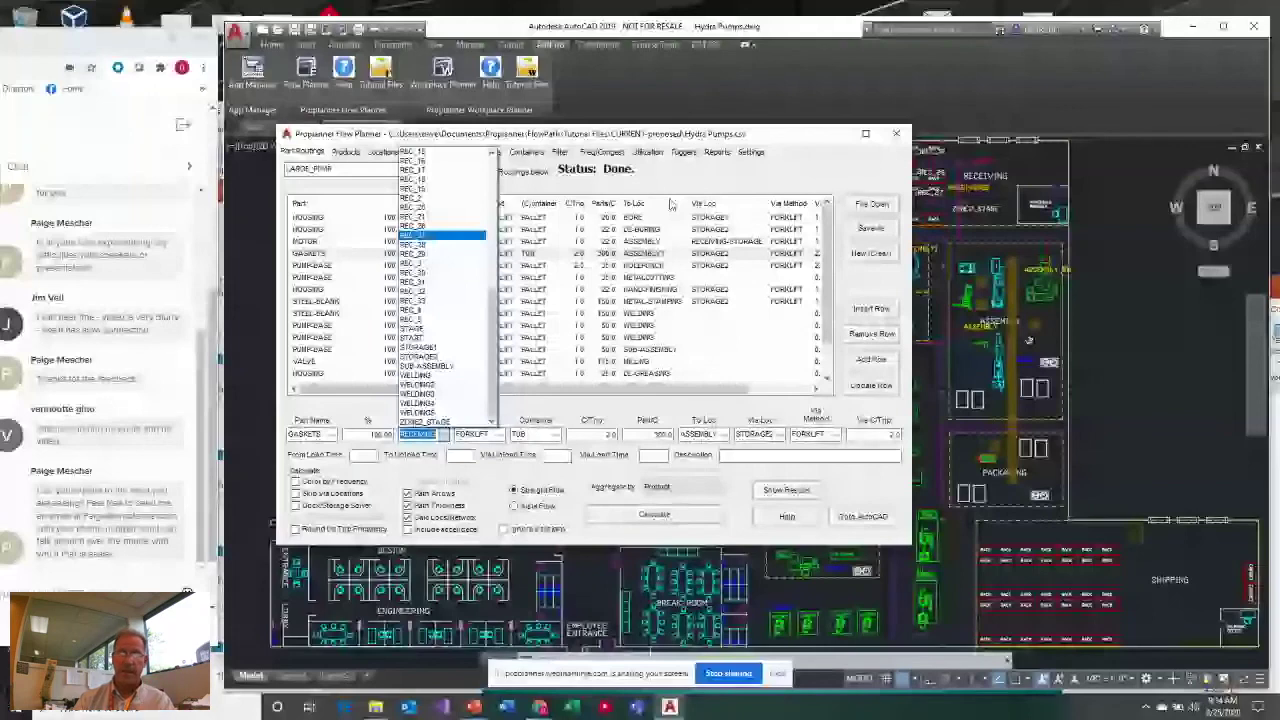
{"action": "left_click", "coordinate": [672, 204]}
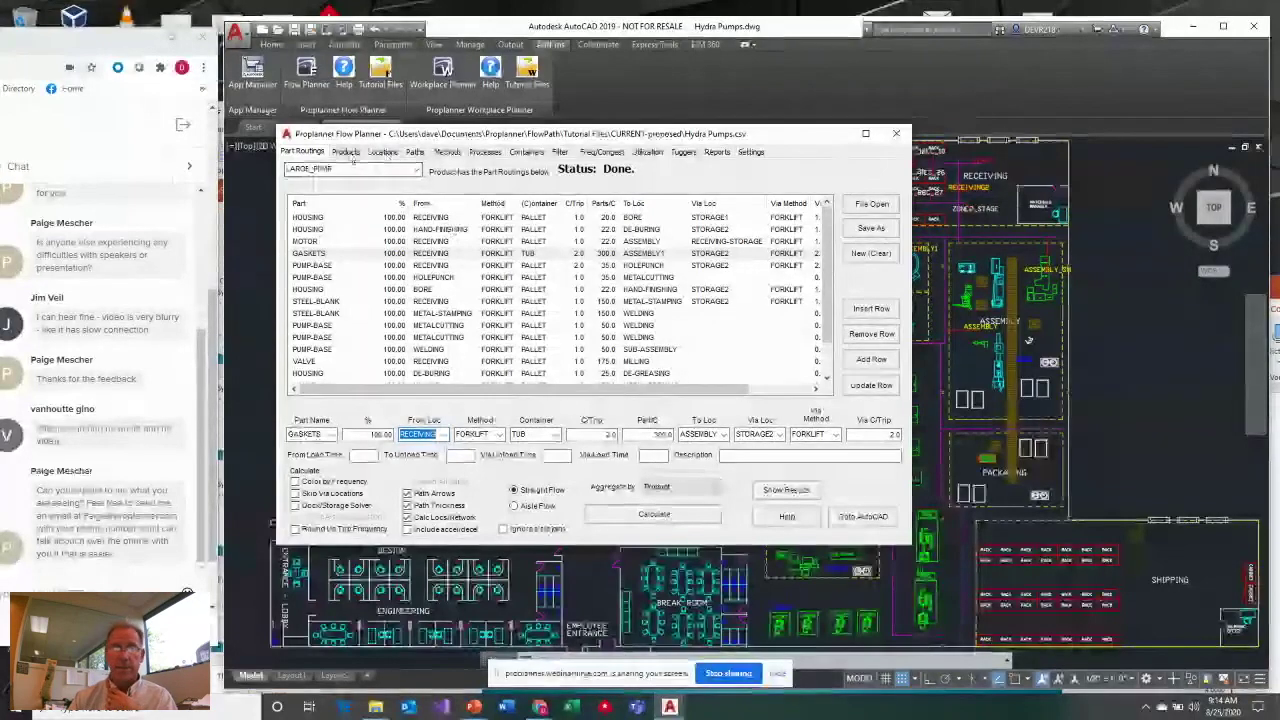
Show the locations and review the whole list with its groups, routes and X/Y coordinates
{"action": "left_click", "coordinate": [391, 156]}
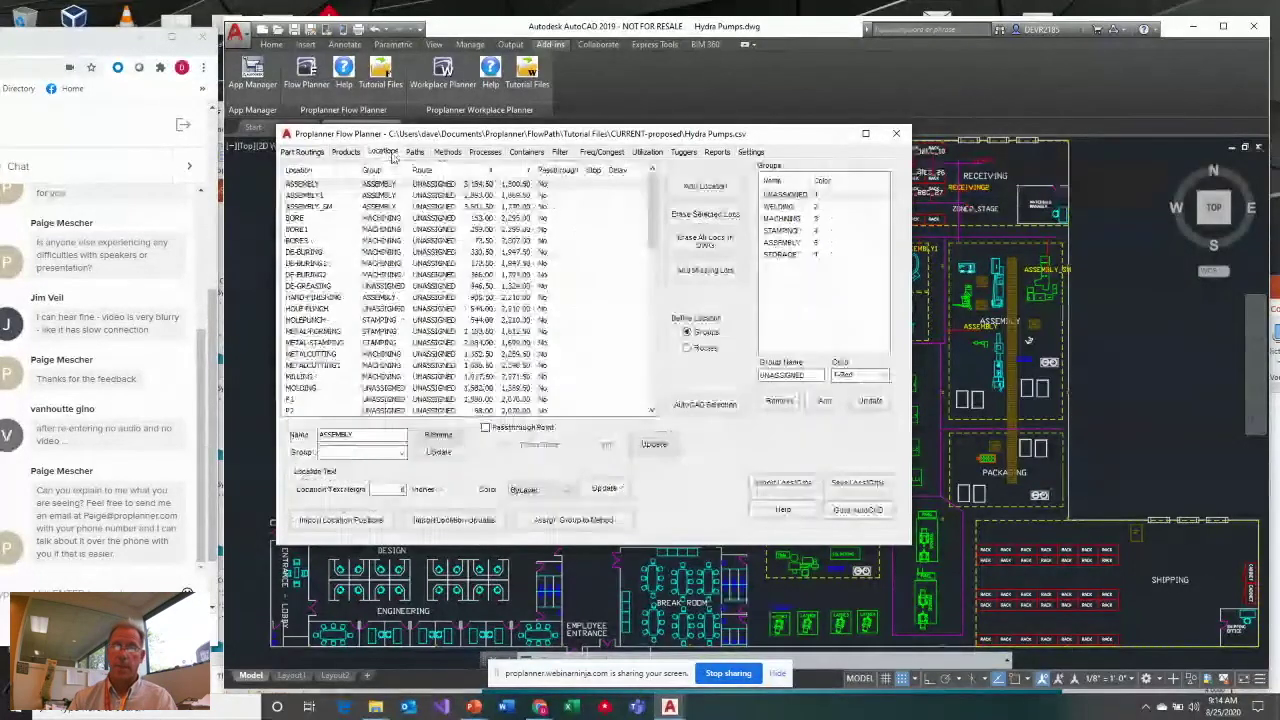
{"action": "scroll", "coordinate": [651, 208], "scroll_direction": "down", "scroll_amount": 1}
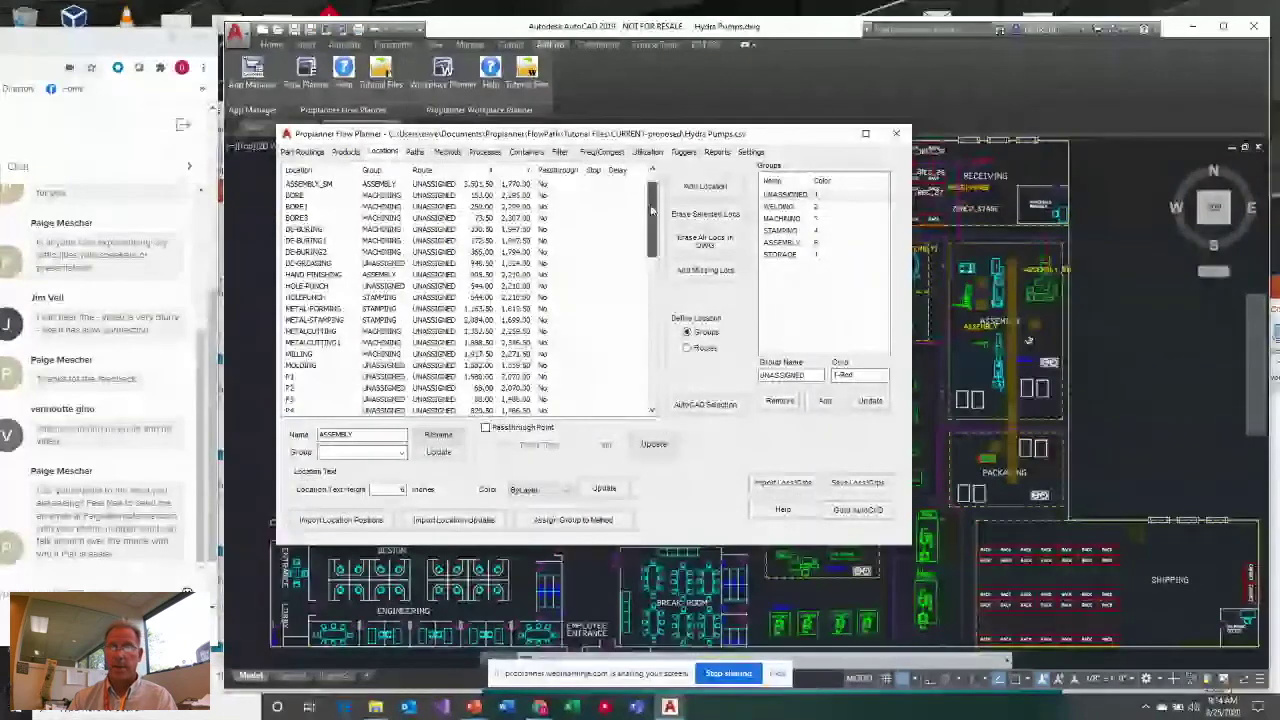
{"action": "scroll", "coordinate": [651, 208], "scroll_direction": "up", "scroll_amount": 1}
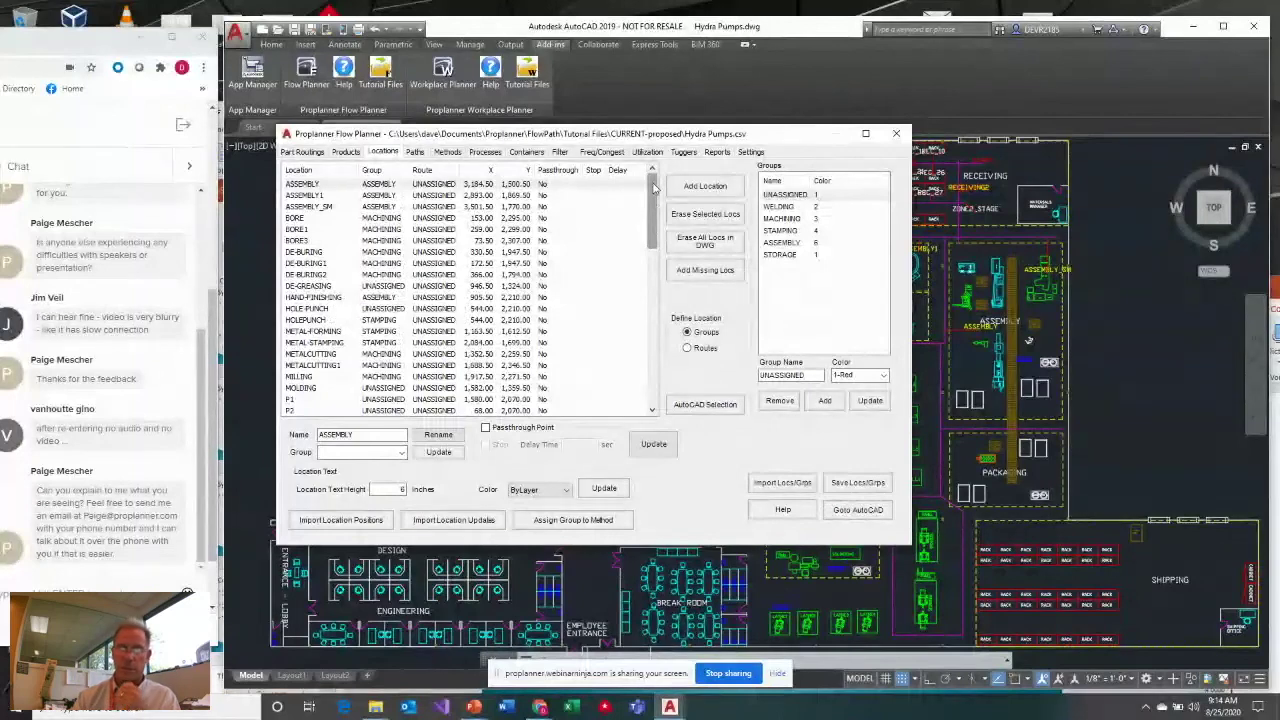
{"action": "left_click_drag", "start_coordinate": [655, 188], "coordinate": [652, 338]}
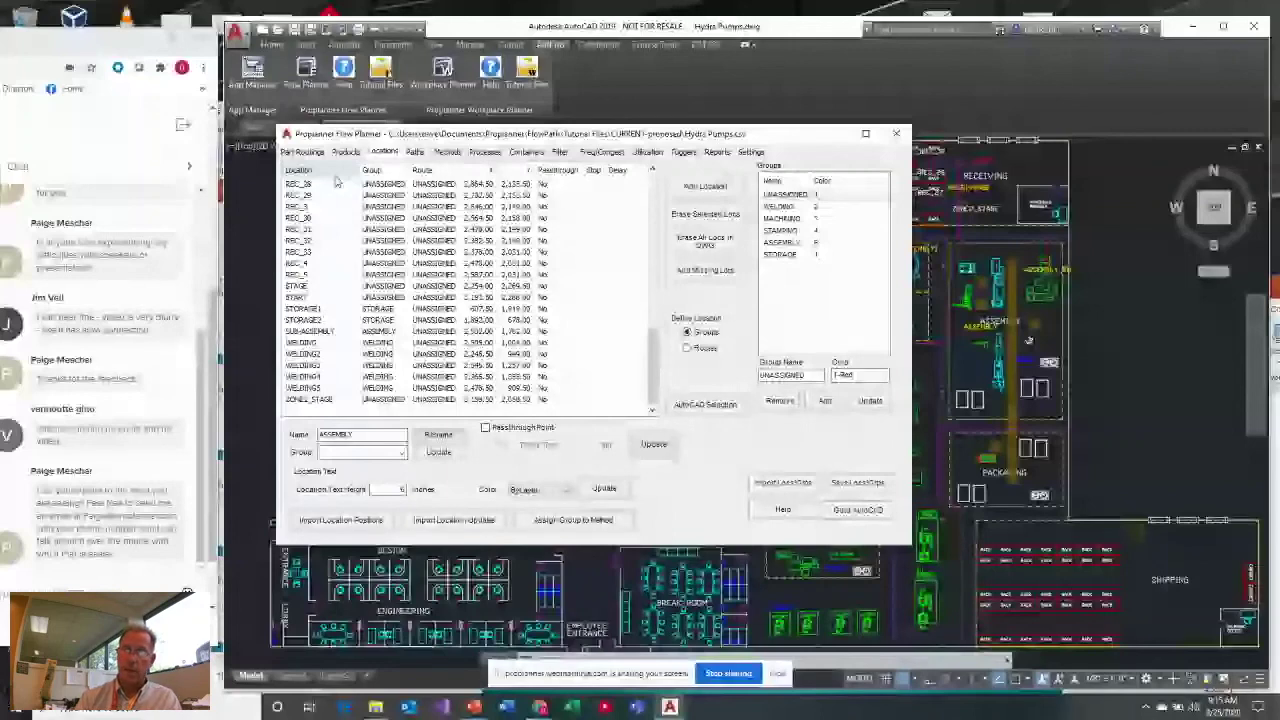
{"action": "left_click_drag", "start_coordinate": [655, 356], "coordinate": [656, 338]}
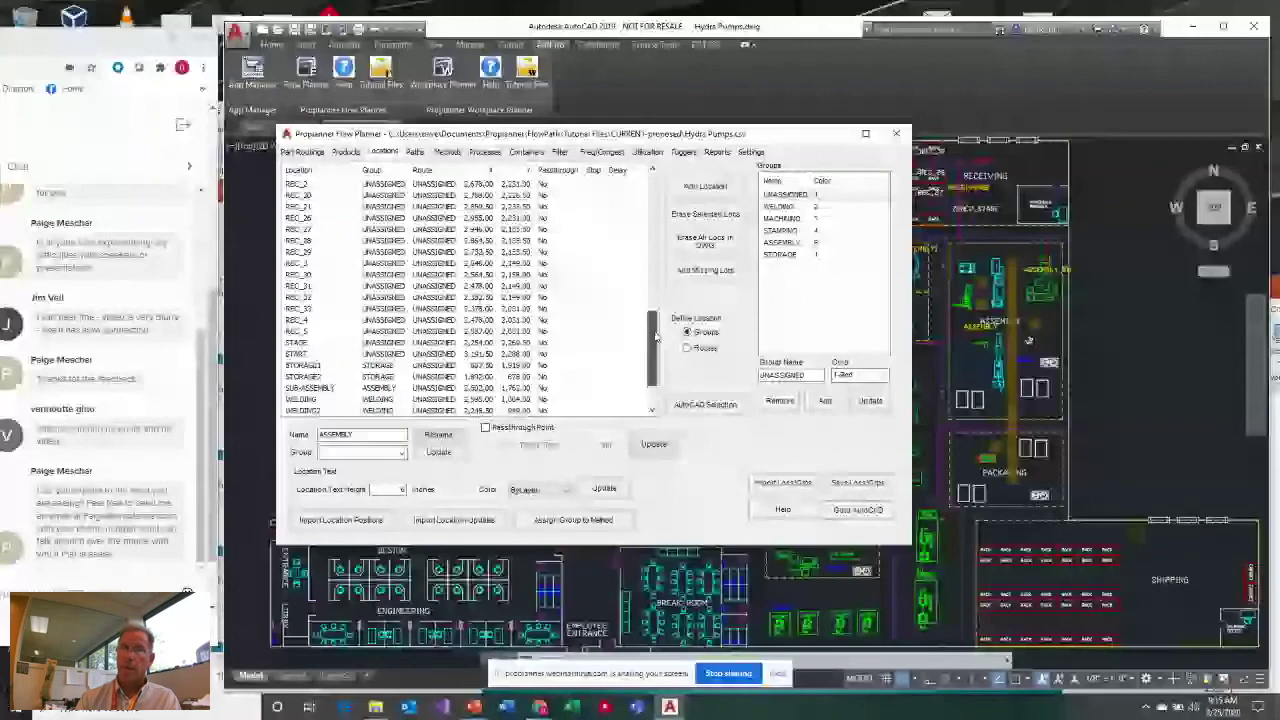
{"action": "left_click_drag", "start_coordinate": [656, 338], "coordinate": [513, 140]}
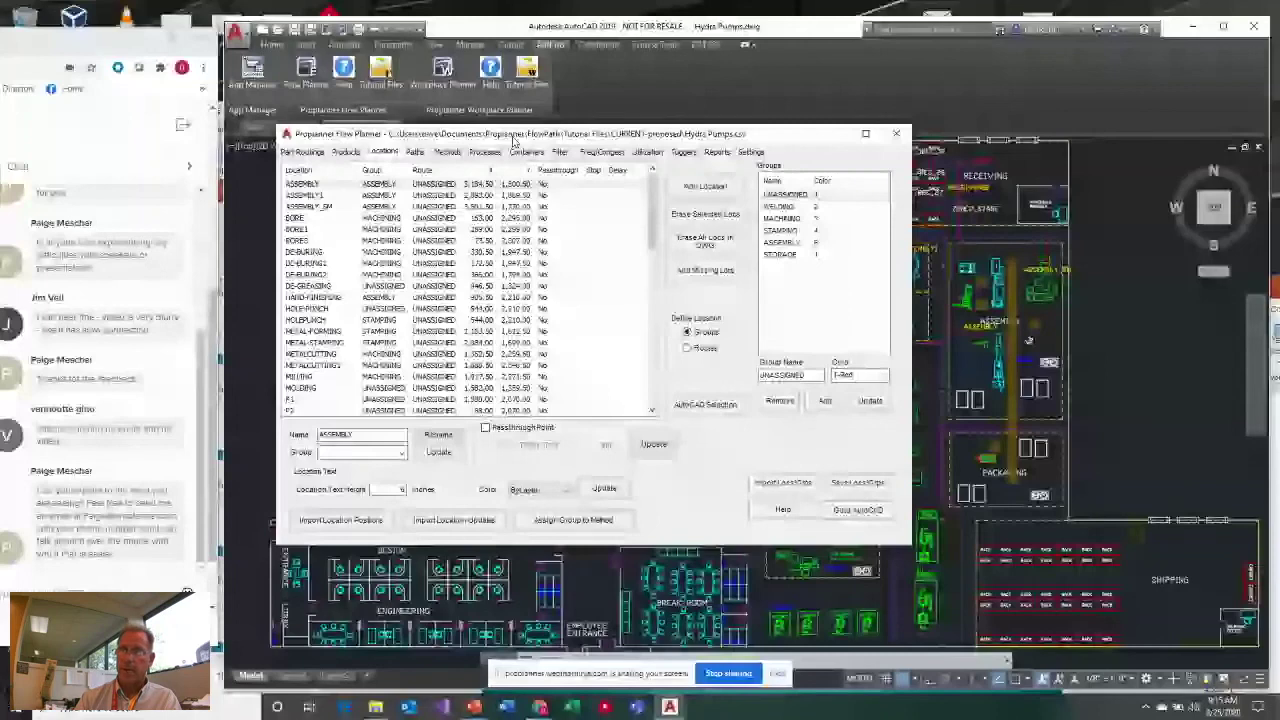
Check the location text layer in the settings and compare the location list with the LARGE_PUMP part routings
{"action": "left_click", "coordinate": [750, 153]}
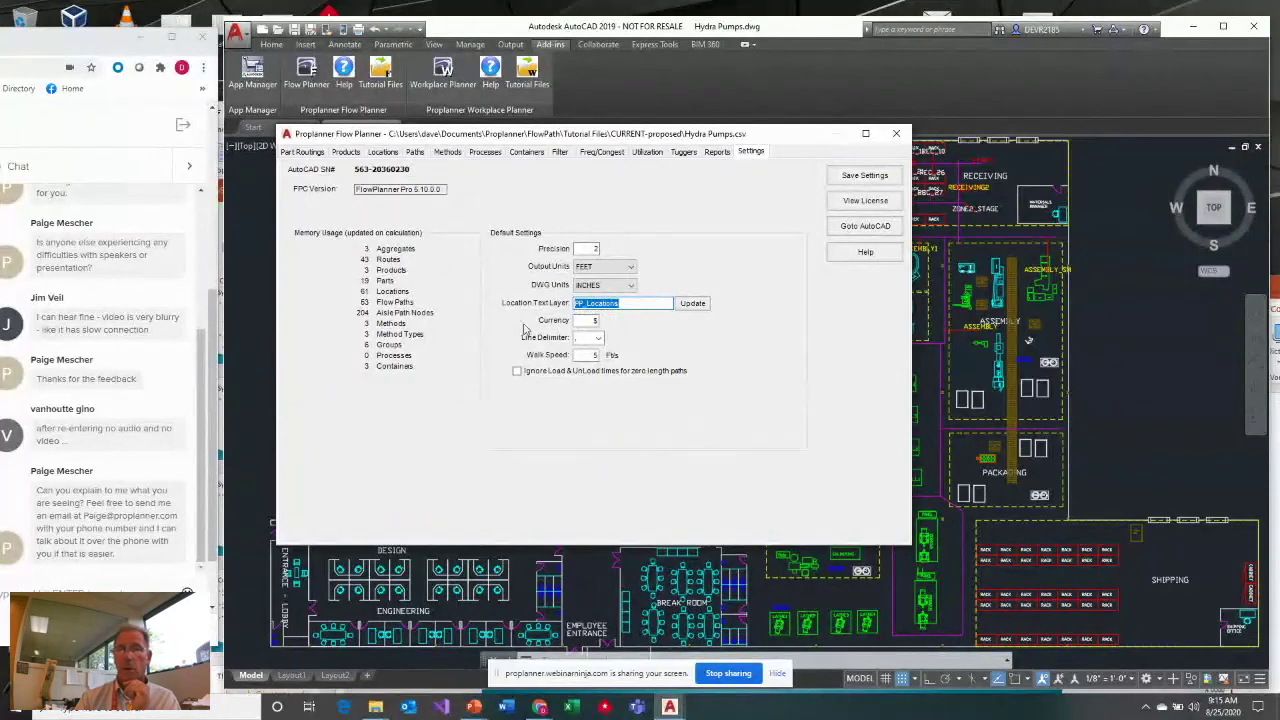
{"action": "left_click", "coordinate": [302, 151]}
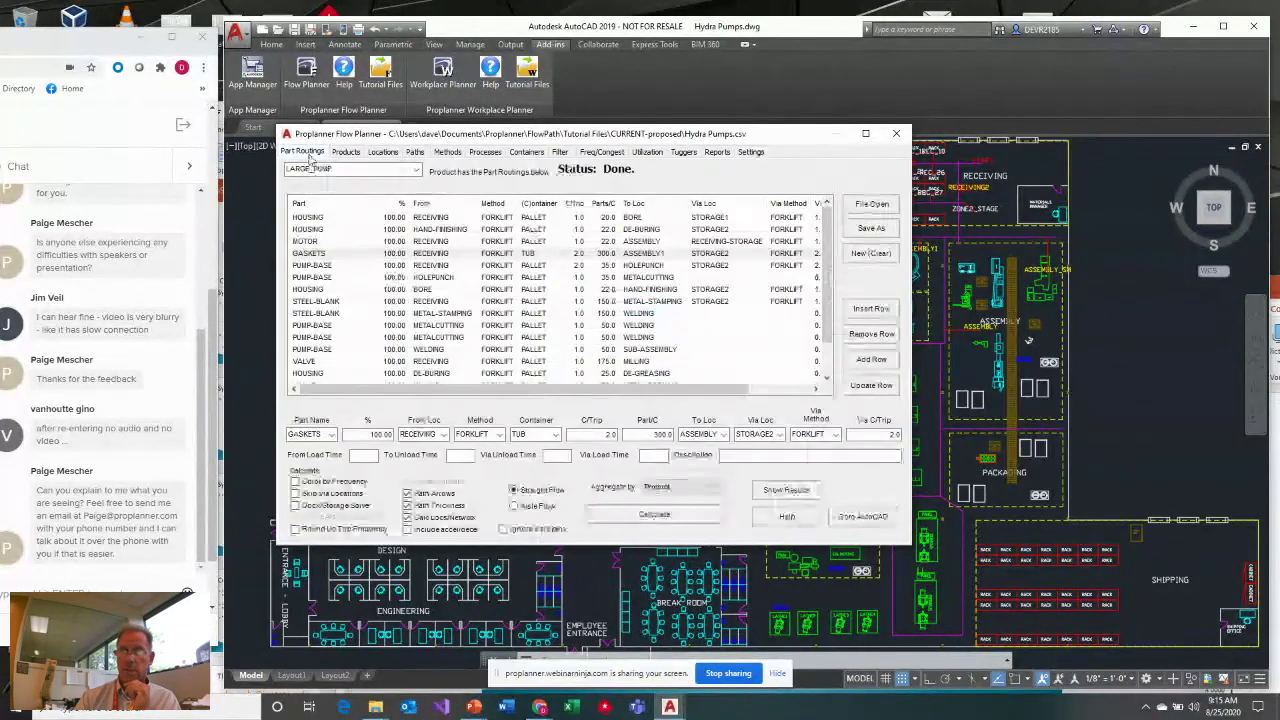
{"action": "left_click", "coordinate": [383, 151]}
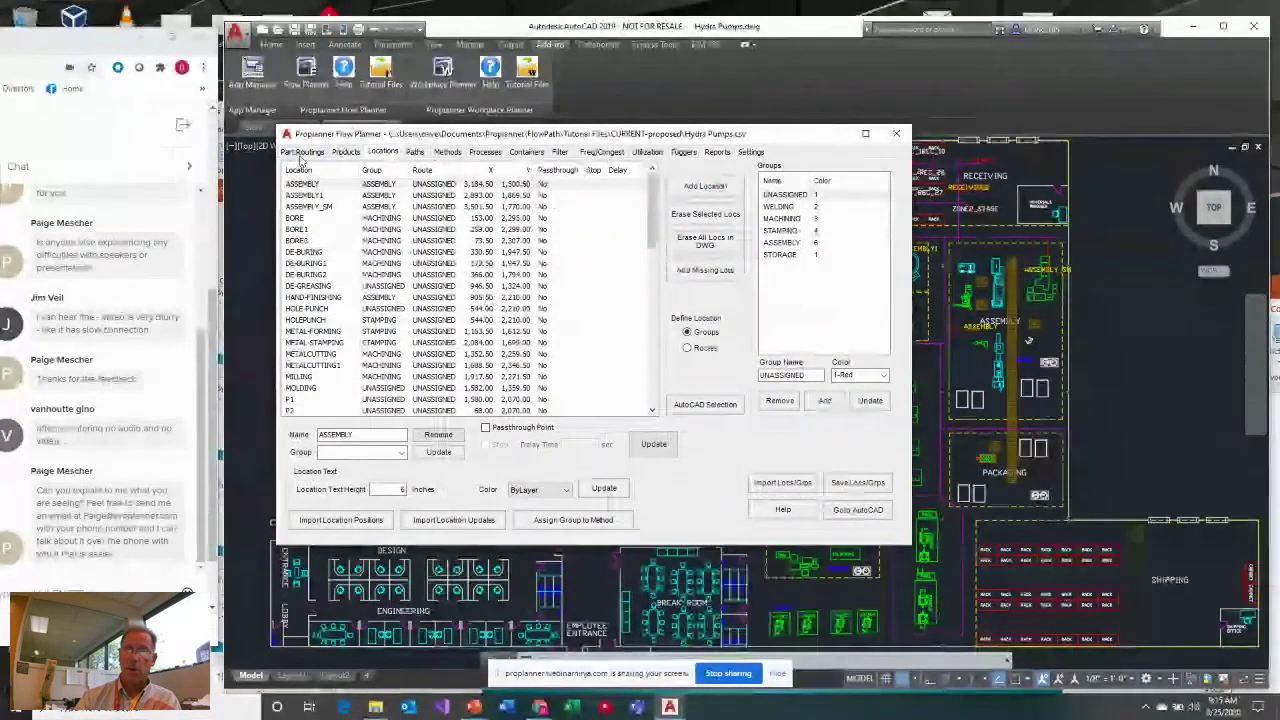
{"action": "left_click", "coordinate": [301, 152]}
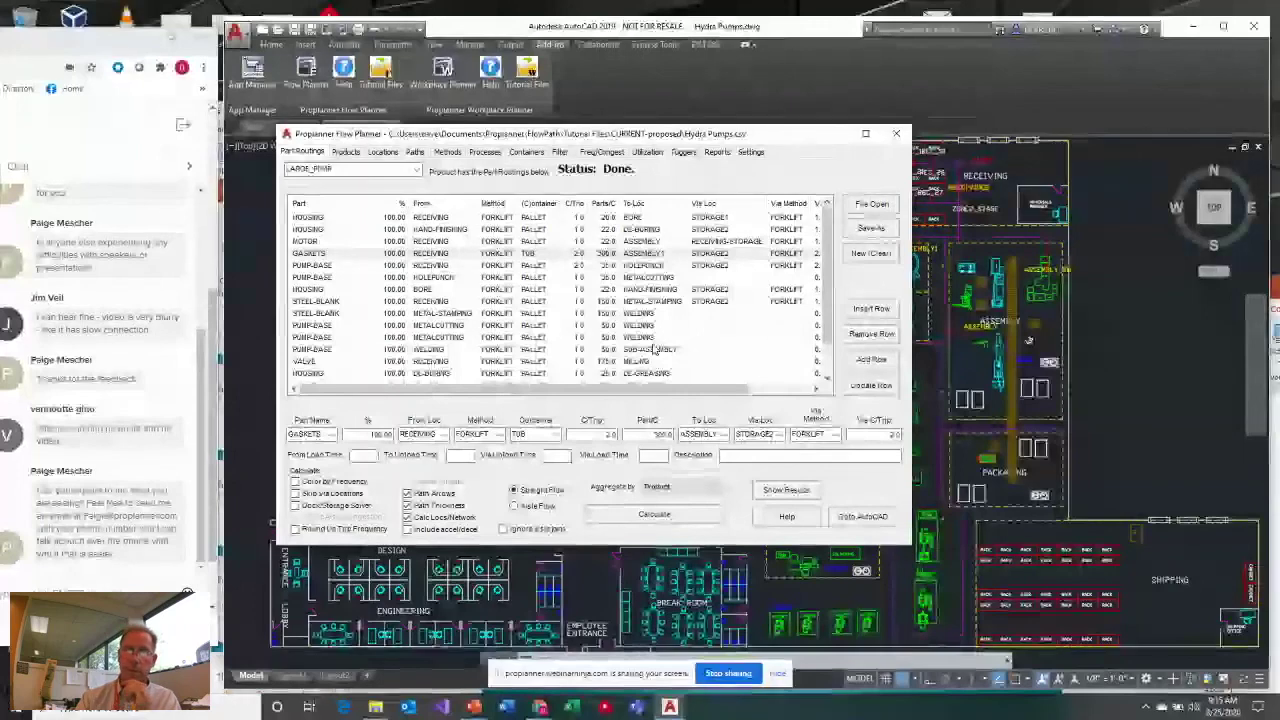
{"action": "left_click", "coordinate": [384, 152]}
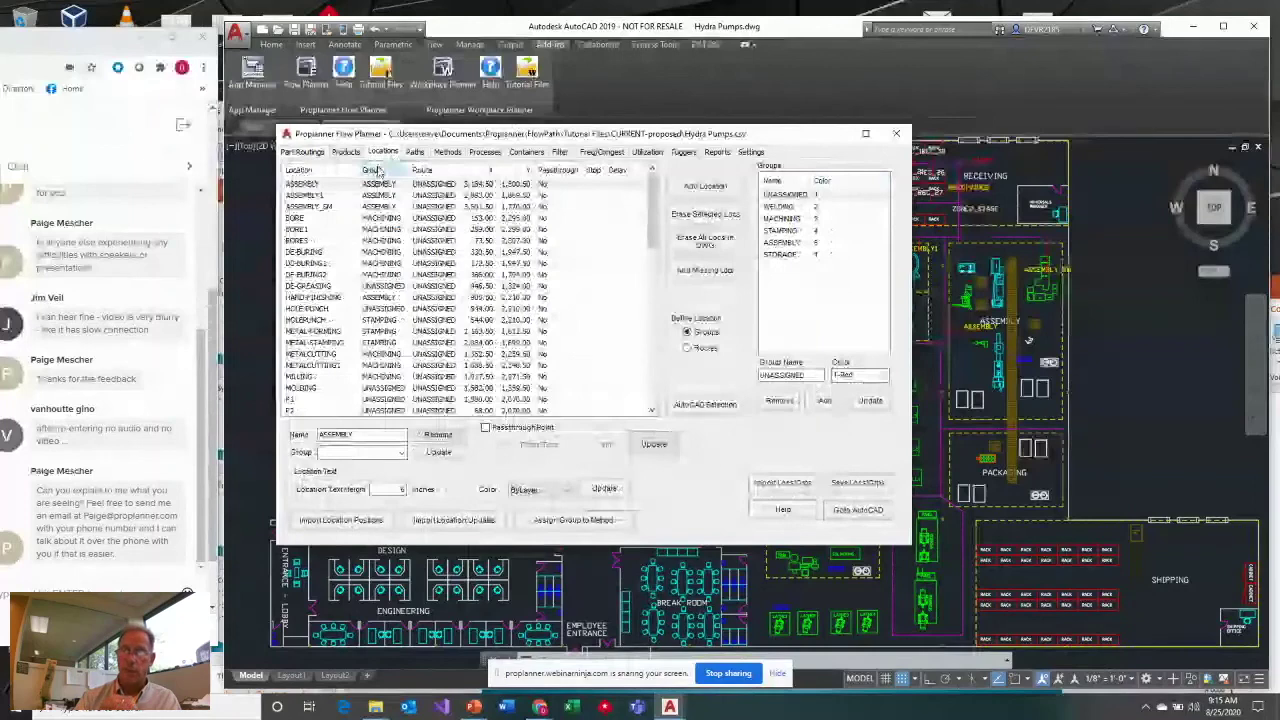
{"action": "left_click", "coordinate": [302, 151]}
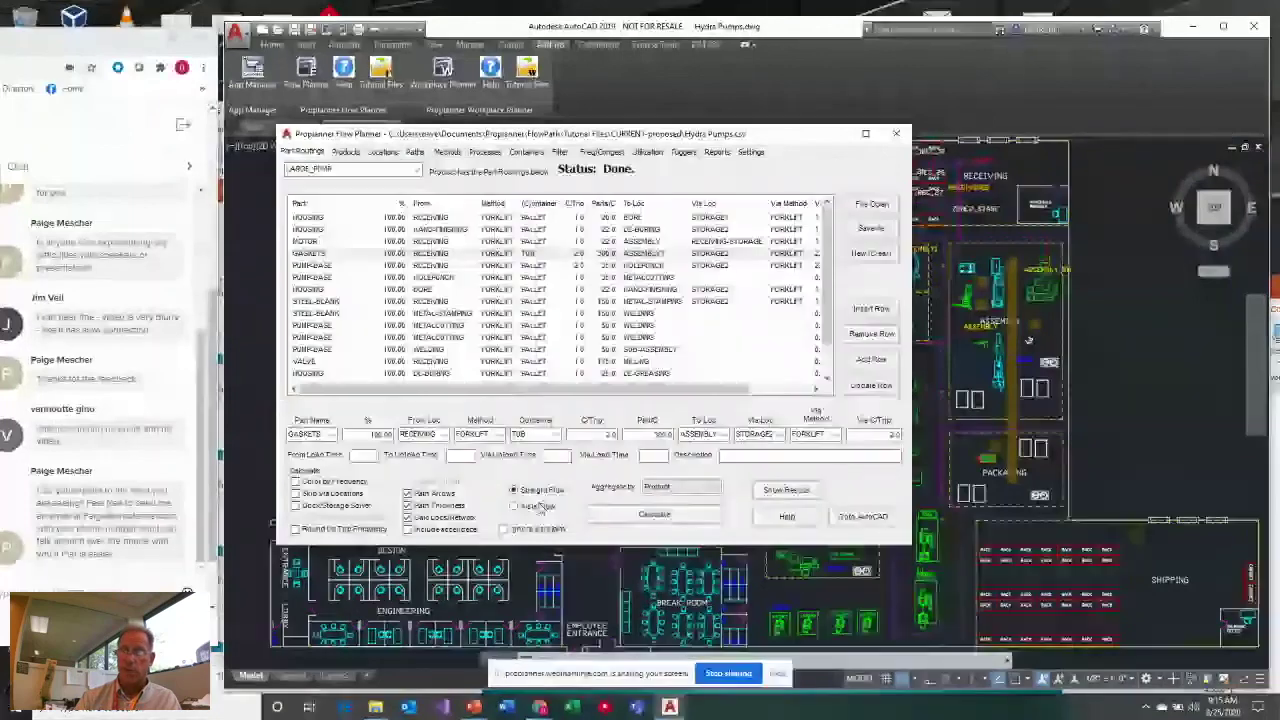
Calculate the Straight Flow aggregated by Product, review the distance, cost and time columns per pump, and close the results
{"action": "left_click", "coordinate": [635, 518]}
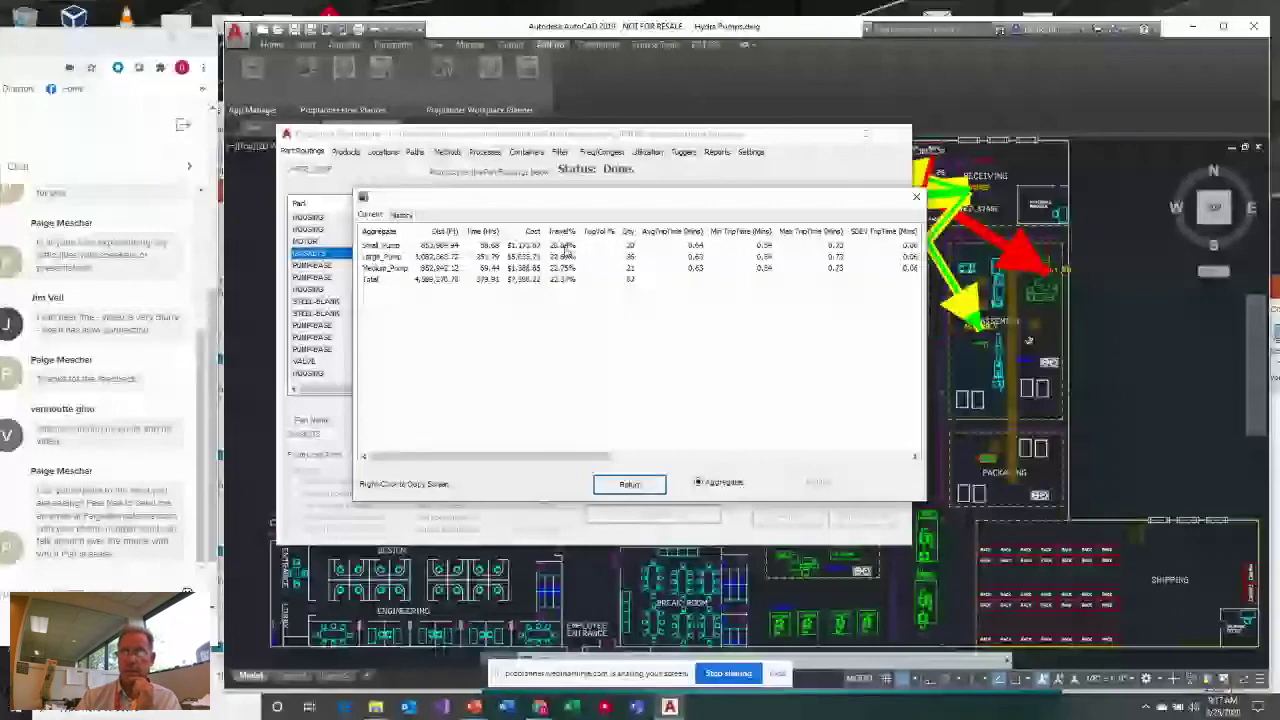
{"action": "left_click_drag", "start_coordinate": [566, 459], "coordinate": [677, 461]}
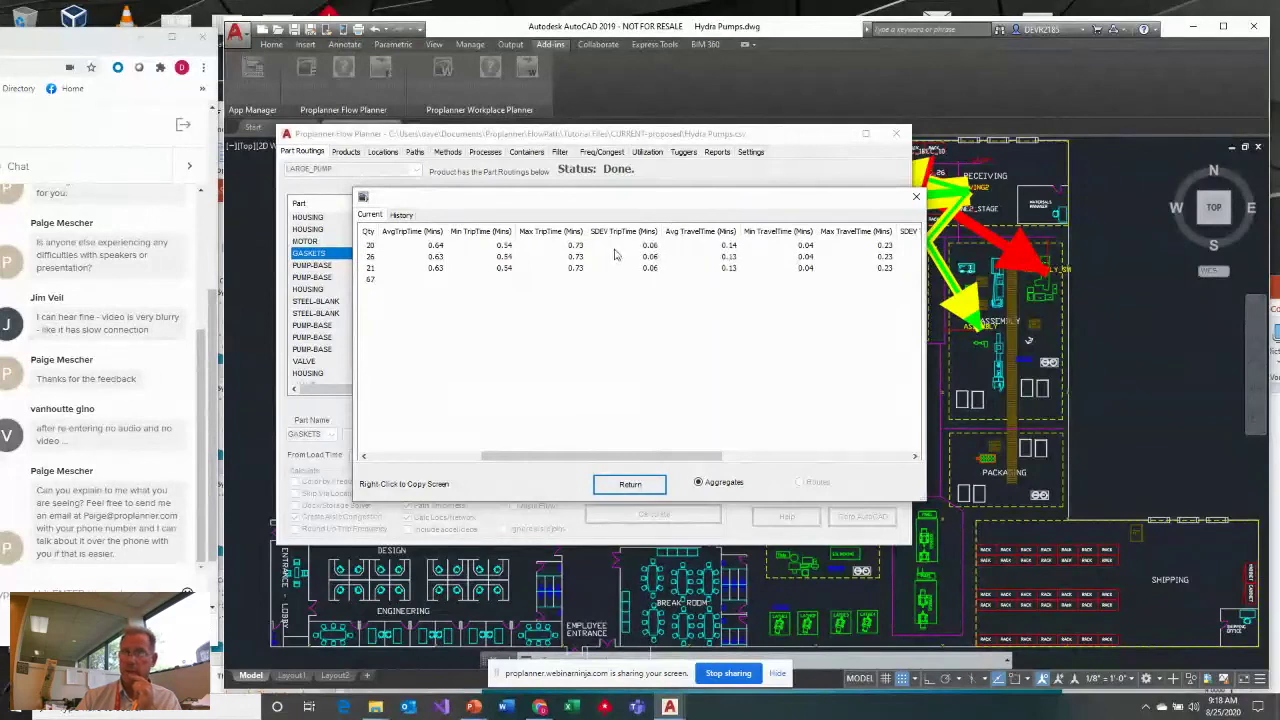
{"action": "left_click_drag", "start_coordinate": [655, 463], "coordinate": [759, 468]}
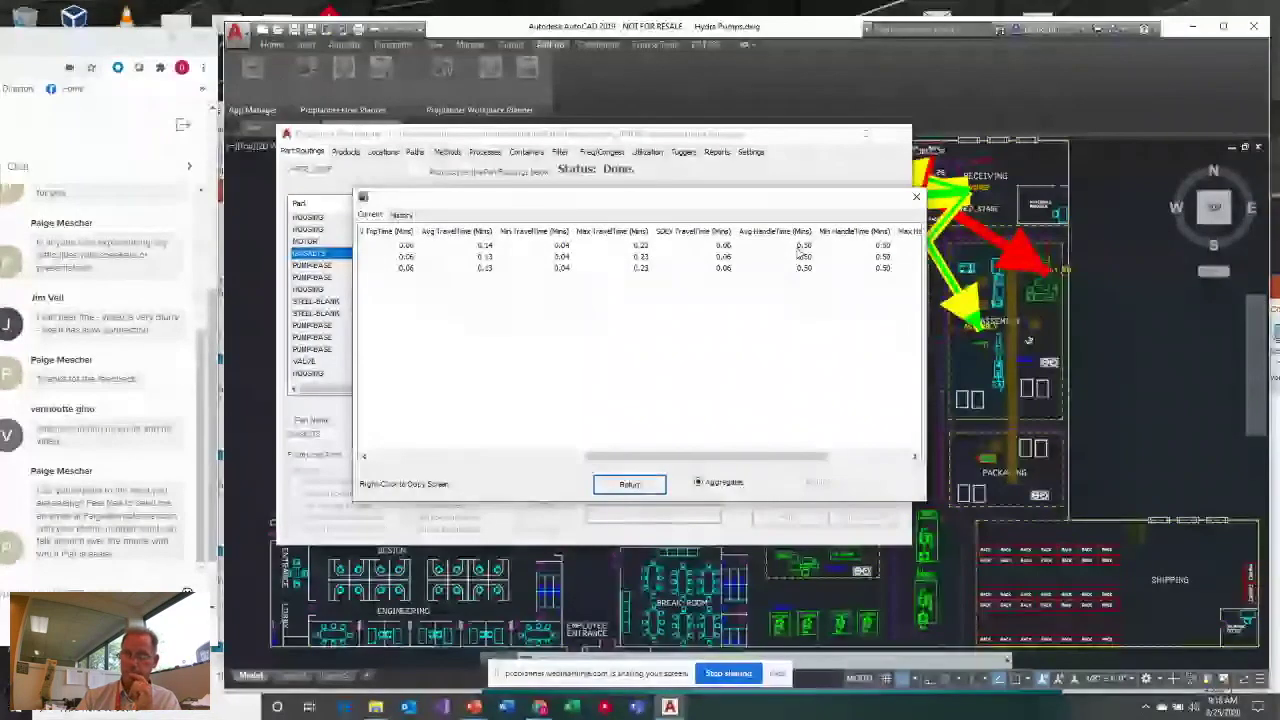
{"action": "left_click_drag", "start_coordinate": [760, 458], "coordinate": [562, 455]}
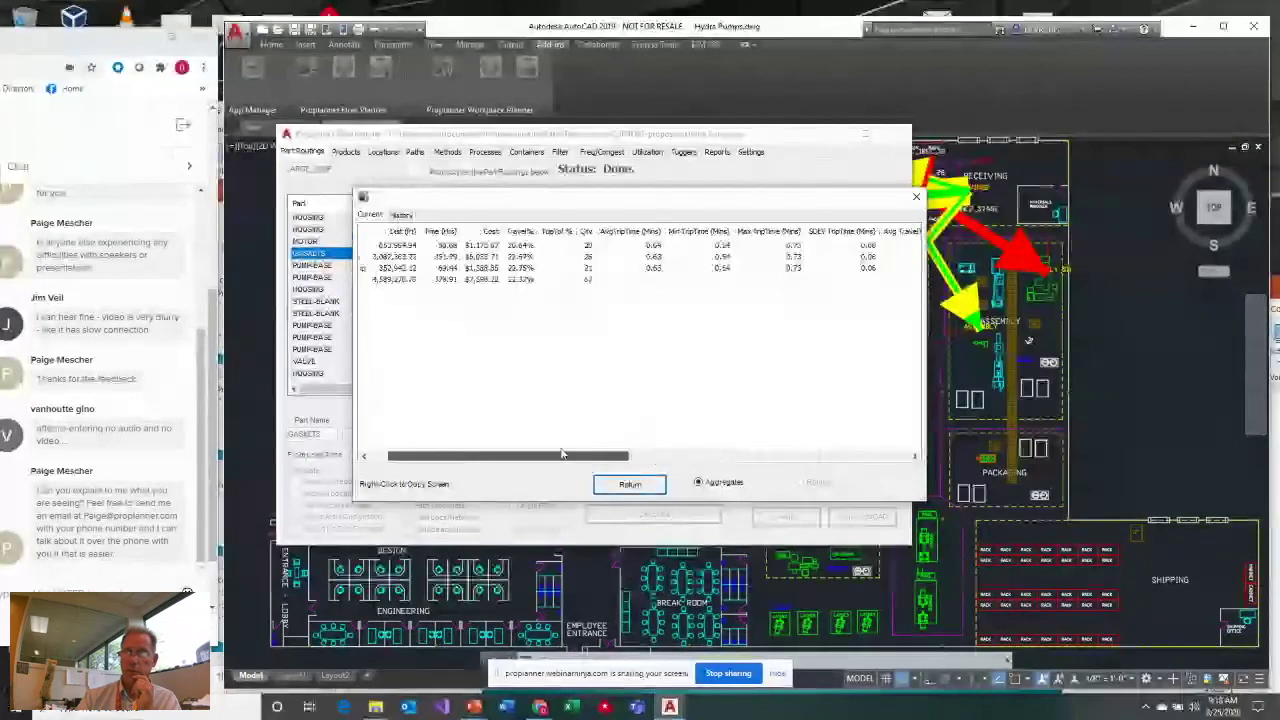
{"action": "left_click_drag", "start_coordinate": [561, 454], "coordinate": [543, 455]}
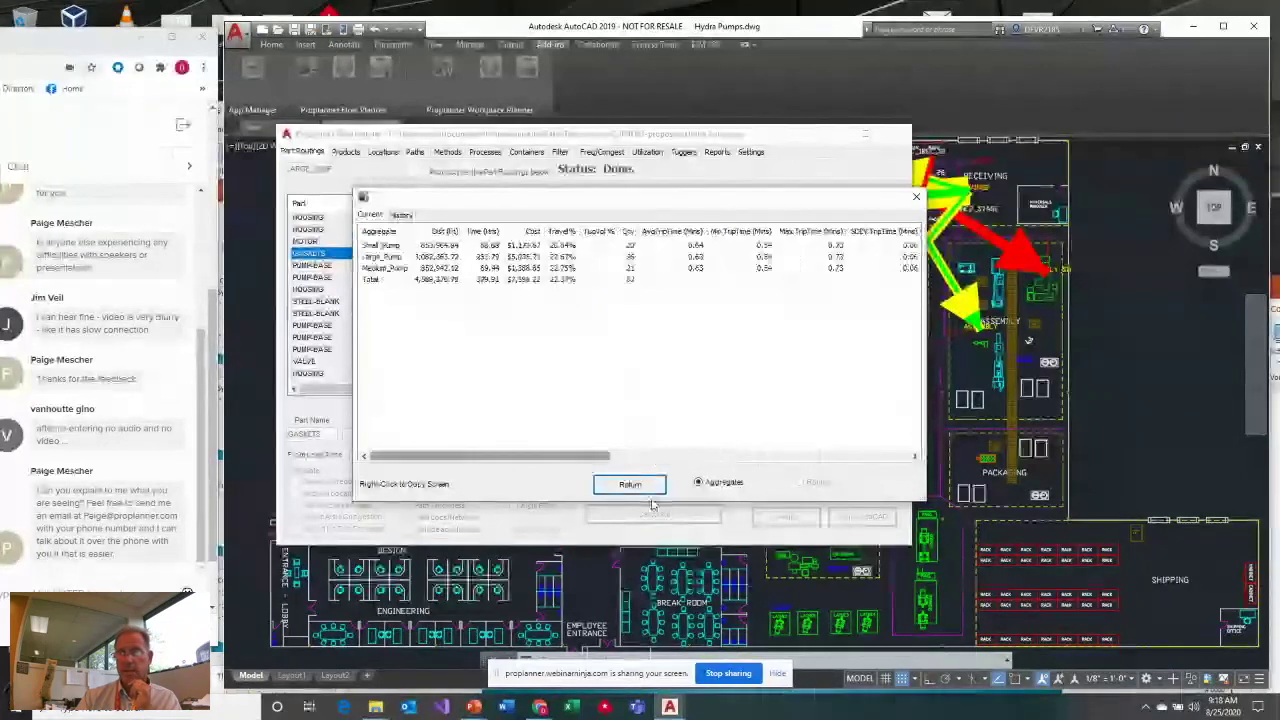
{"action": "left_click", "coordinate": [630, 485]}
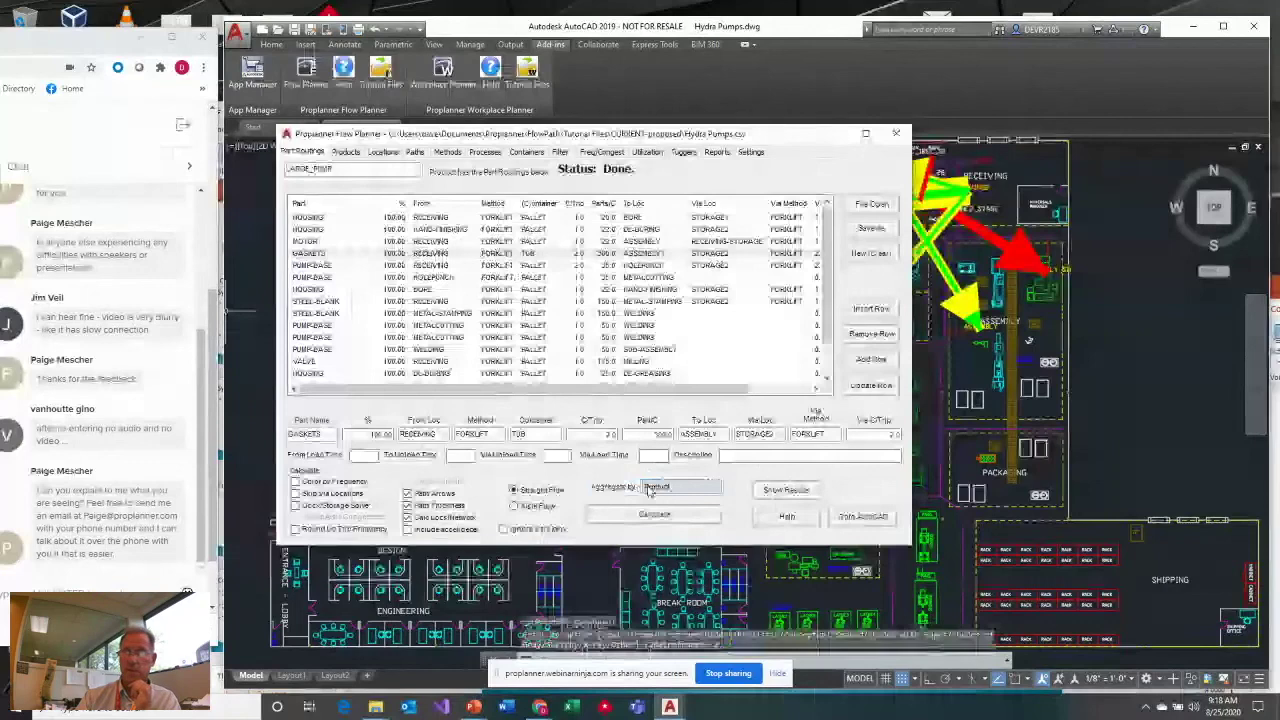
Review the material handling methods, return to the part routings and move the Flow Planner window clear of the flow arrows
{"action": "left_click", "coordinate": [447, 151]}
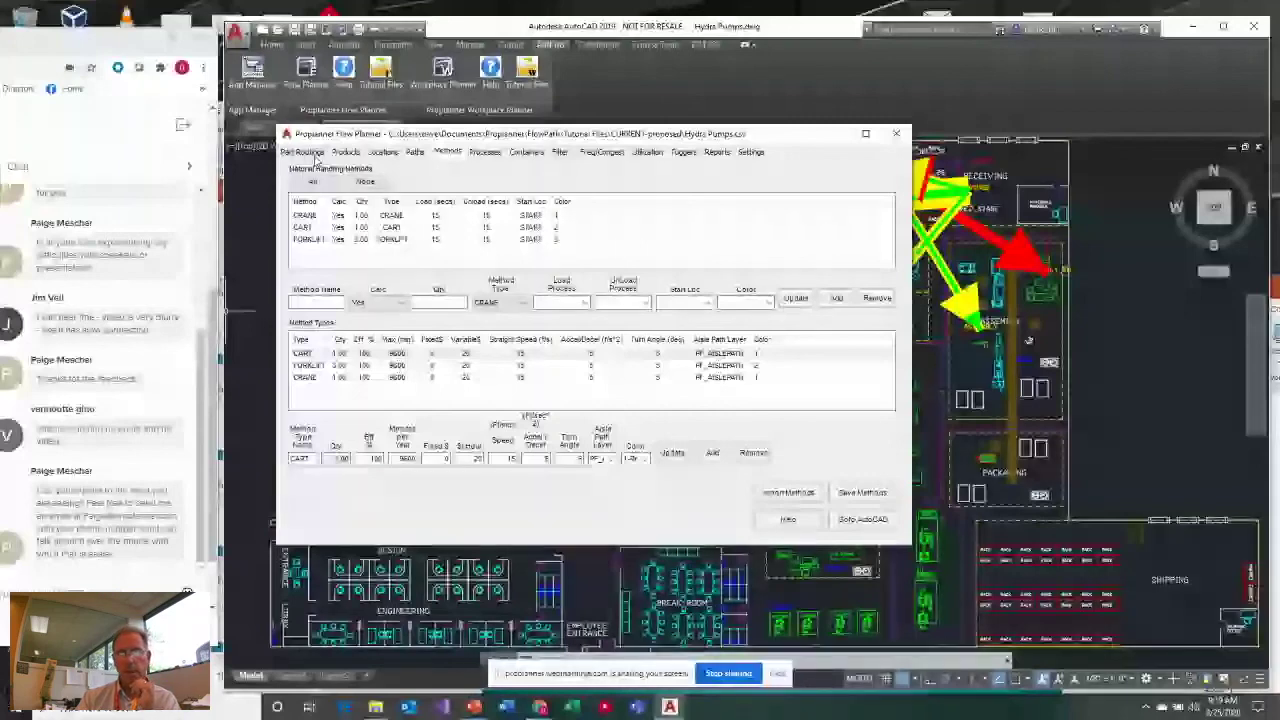
{"action": "left_click", "coordinate": [303, 151]}
{"action": "mouse_move", "coordinate": [783, 144]}
{"action": "left_mouse_down"}
{"action": "mouse_move", "coordinate": [830, 478]}
{"action": "mouse_move", "coordinate": [787, 520]}
{"action": "left_mouse_up"}
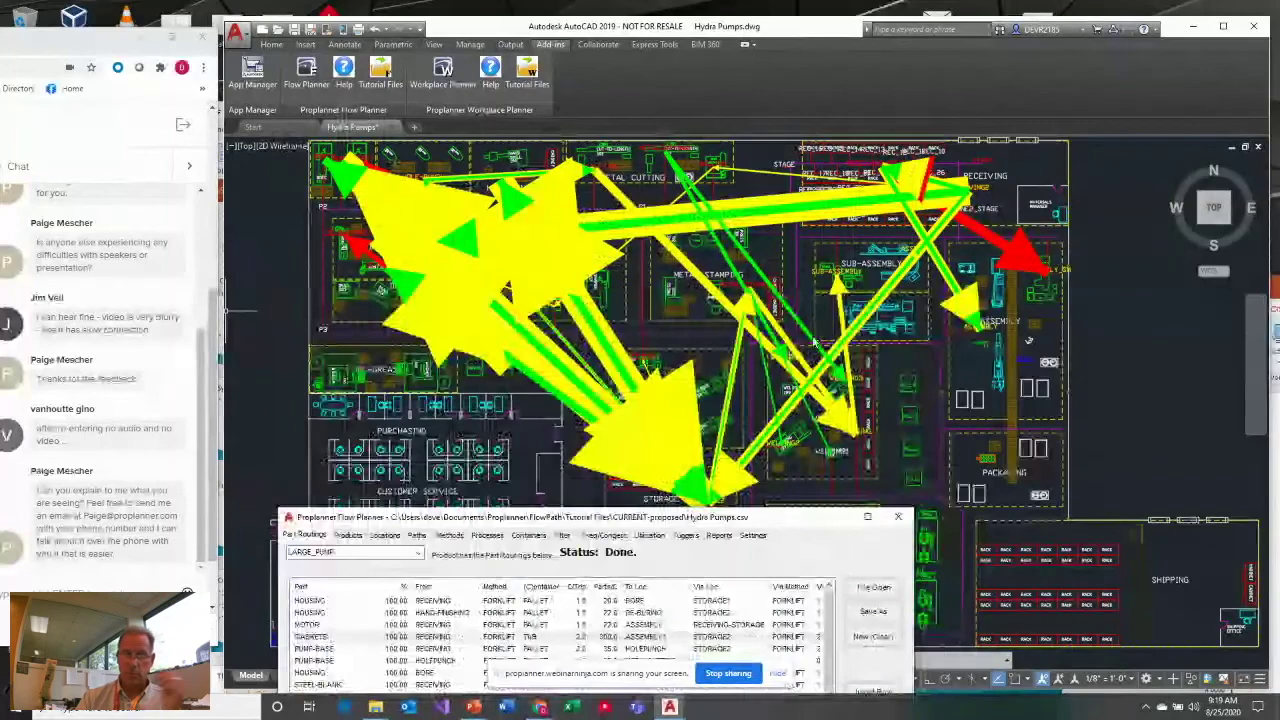
List the products to compare with the coloured flow paths, and view the full flow diagram in the drawing before returning to Flow Planner
{"action": "left_click", "coordinate": [417, 553]}
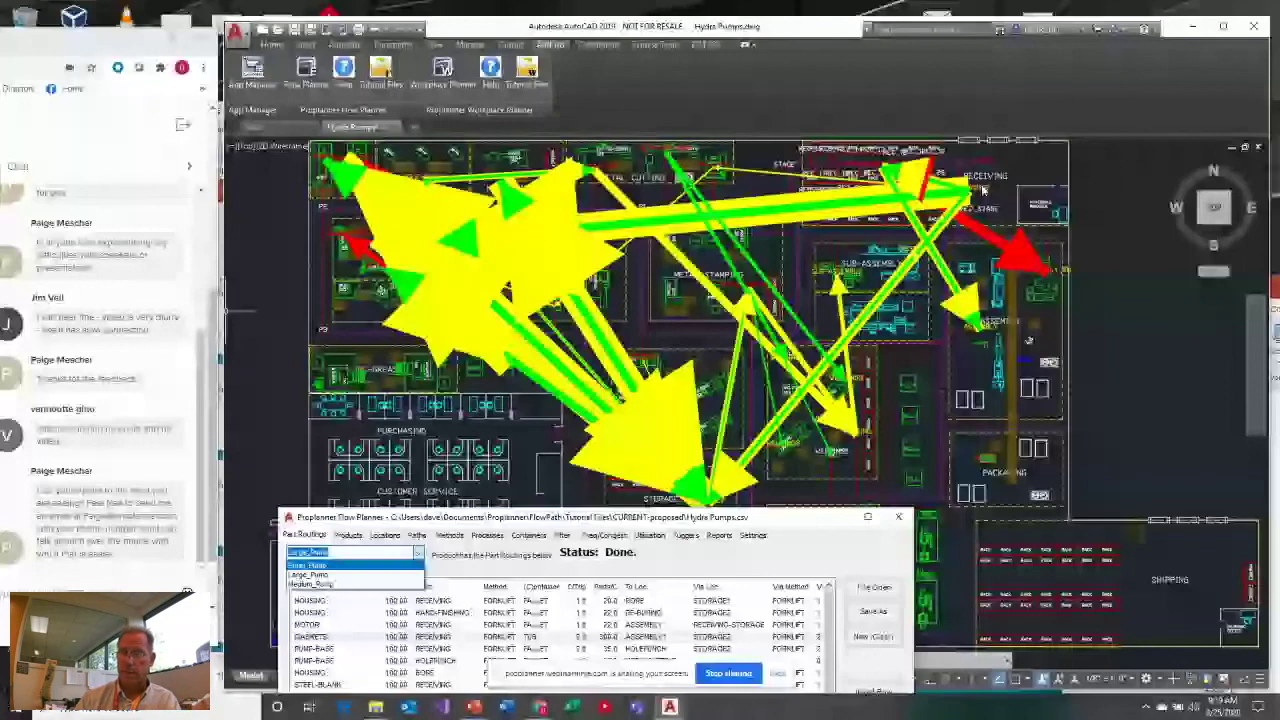
{"action": "key", "text": "Escape"}
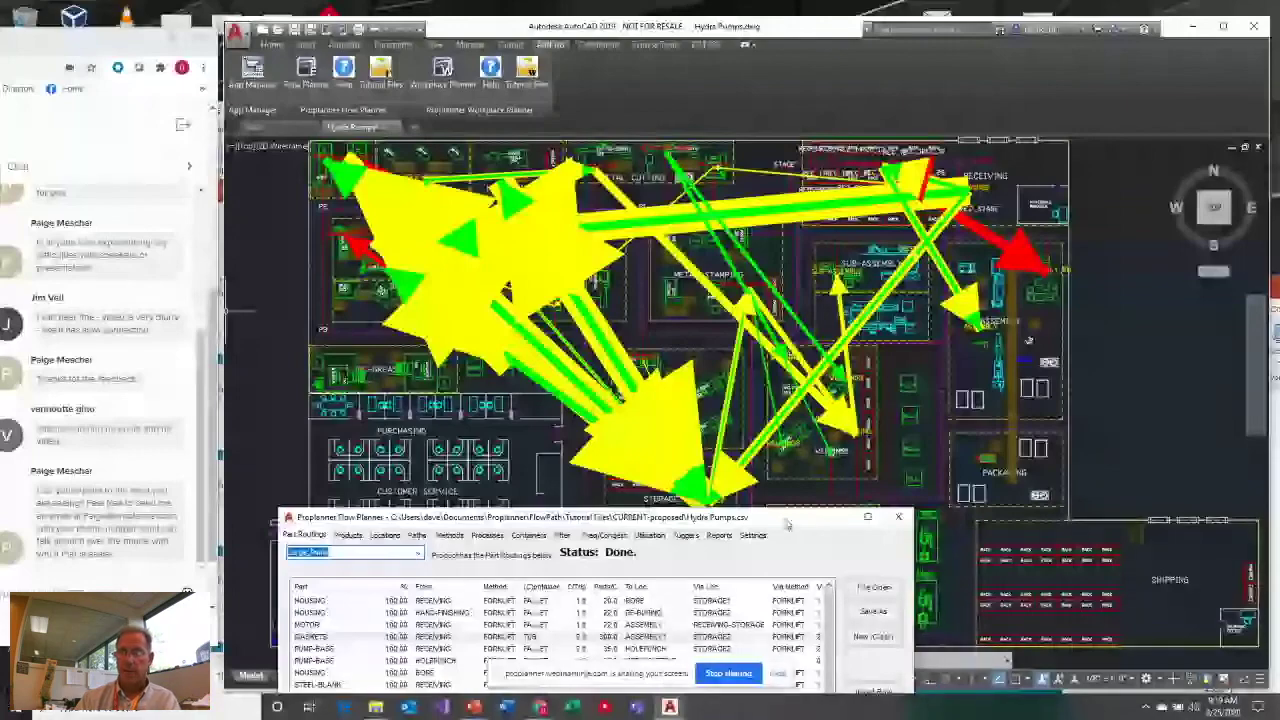
{"action": "left_click_drag", "start_coordinate": [787, 524], "coordinate": [564, 96]}
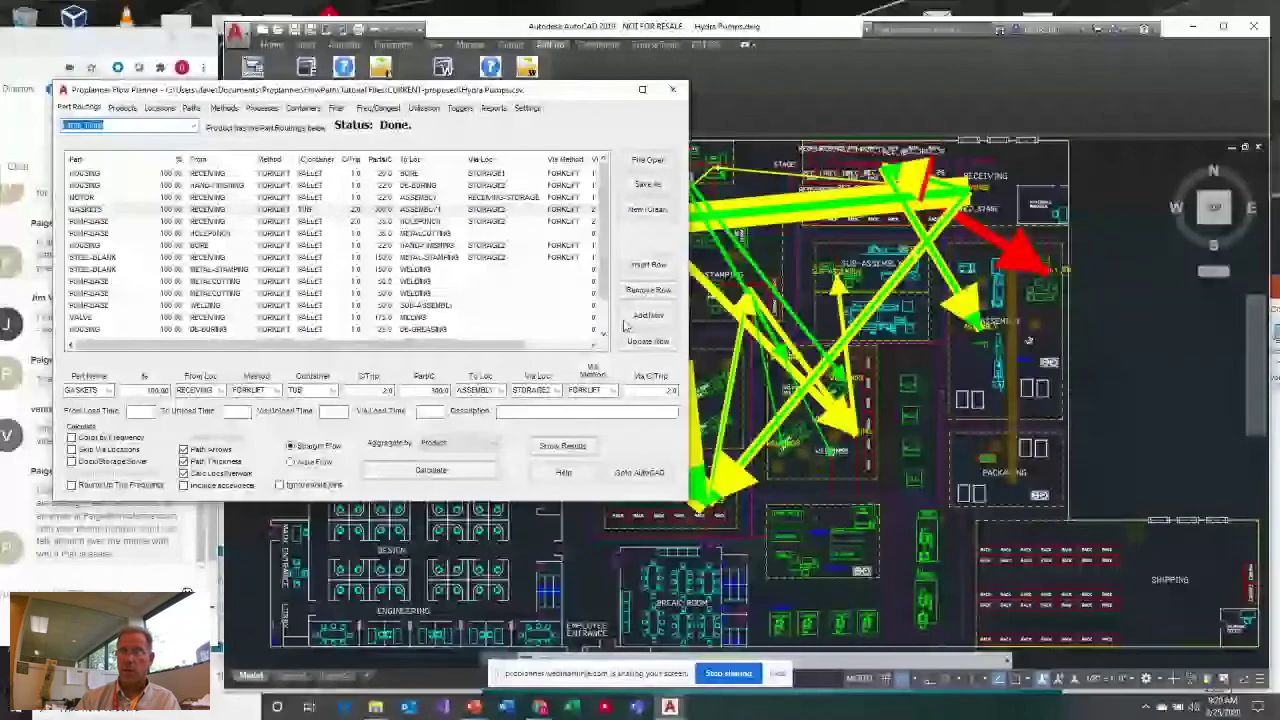
{"action": "left_click", "coordinate": [643, 476]}
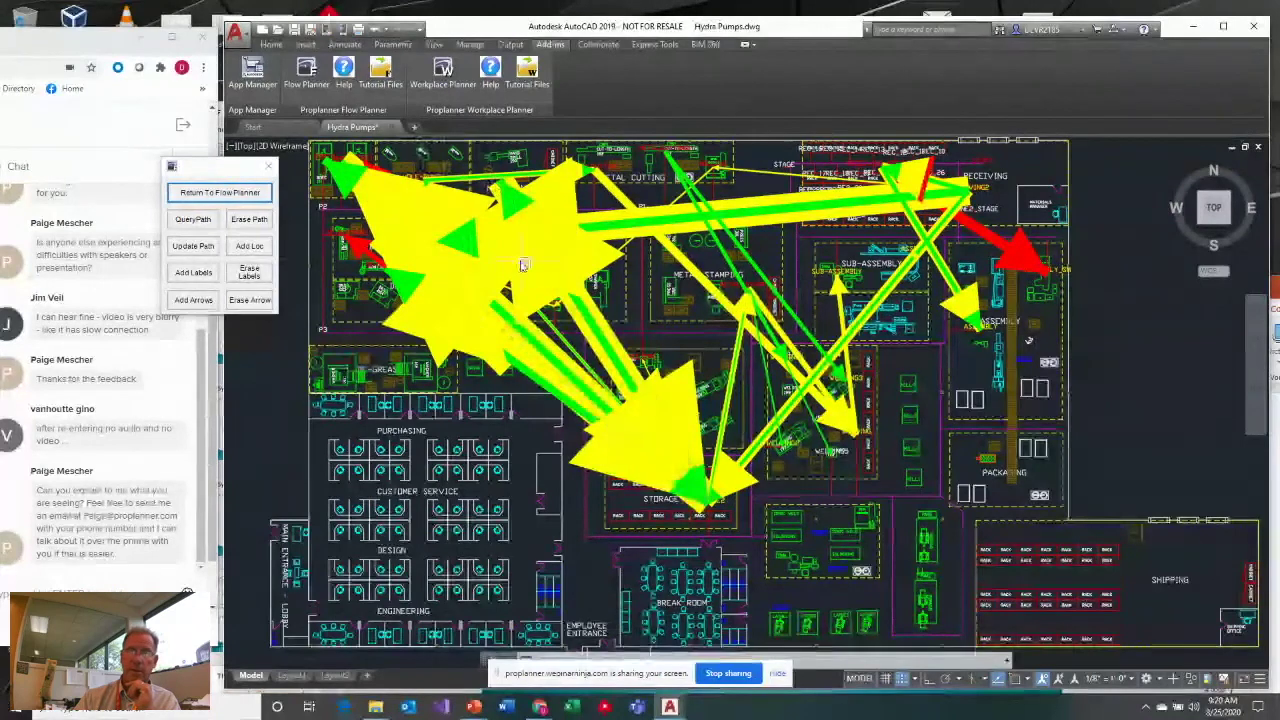
{"action": "left_click", "coordinate": [262, 196]}
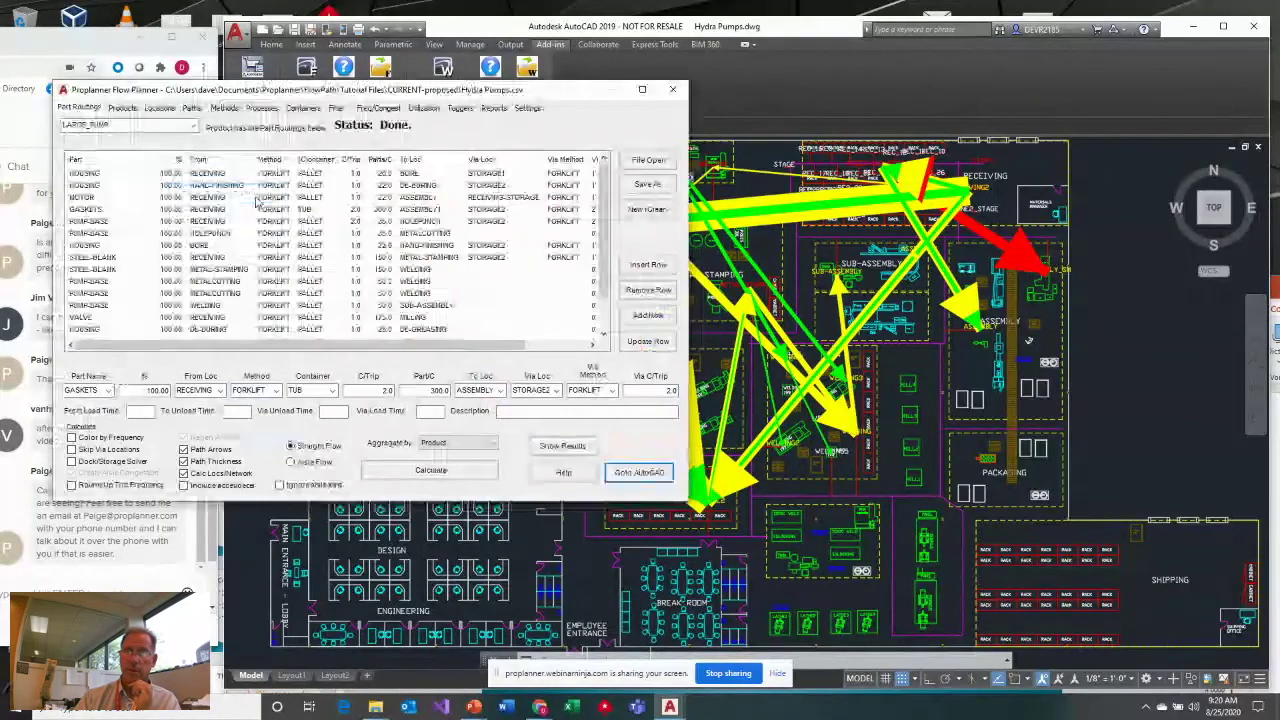
{"action": "mouse_move", "coordinate": [438, 92]}
{"action": "left_mouse_down"}
{"action": "mouse_move", "coordinate": [718, 84]}
{"action": "mouse_move", "coordinate": [527, 55]}
{"action": "mouse_move", "coordinate": [527, 71]}
{"action": "left_mouse_up"}
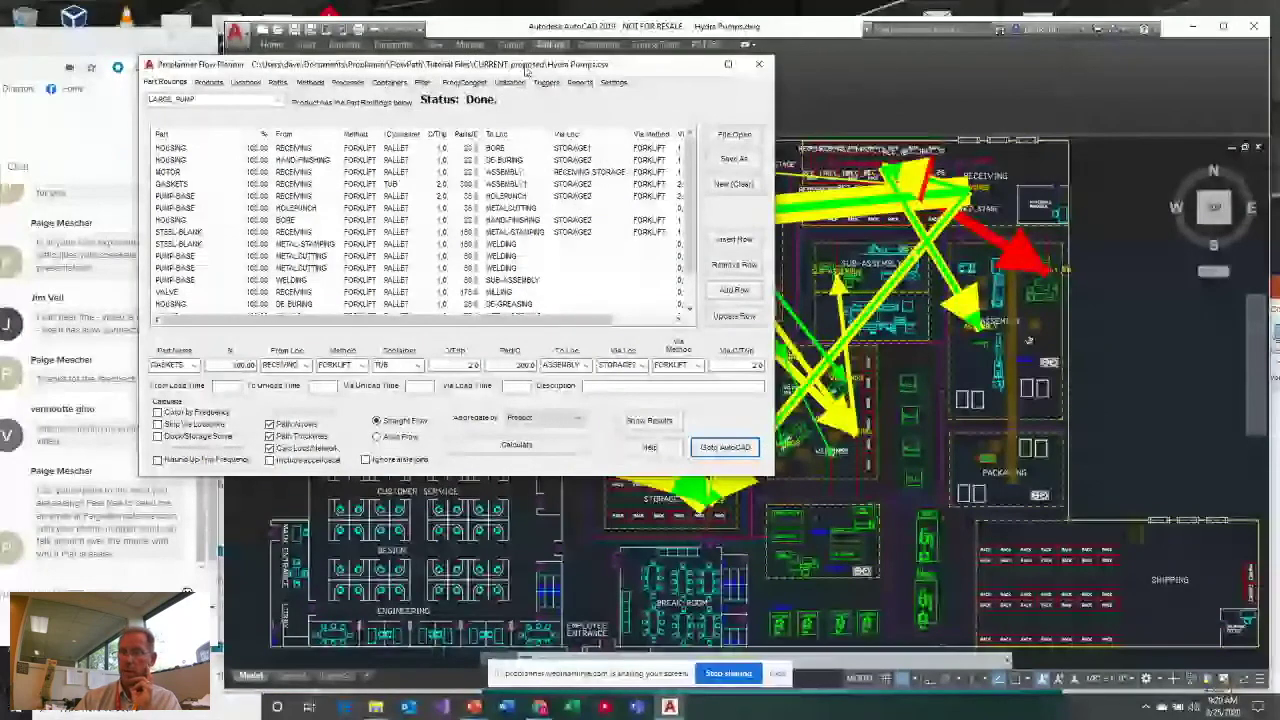
Query the Large_Pump flow path from RECEIVING to STORAGE1 in the drawing, review its result and close it
{"action": "left_click", "coordinate": [1080, 421]}
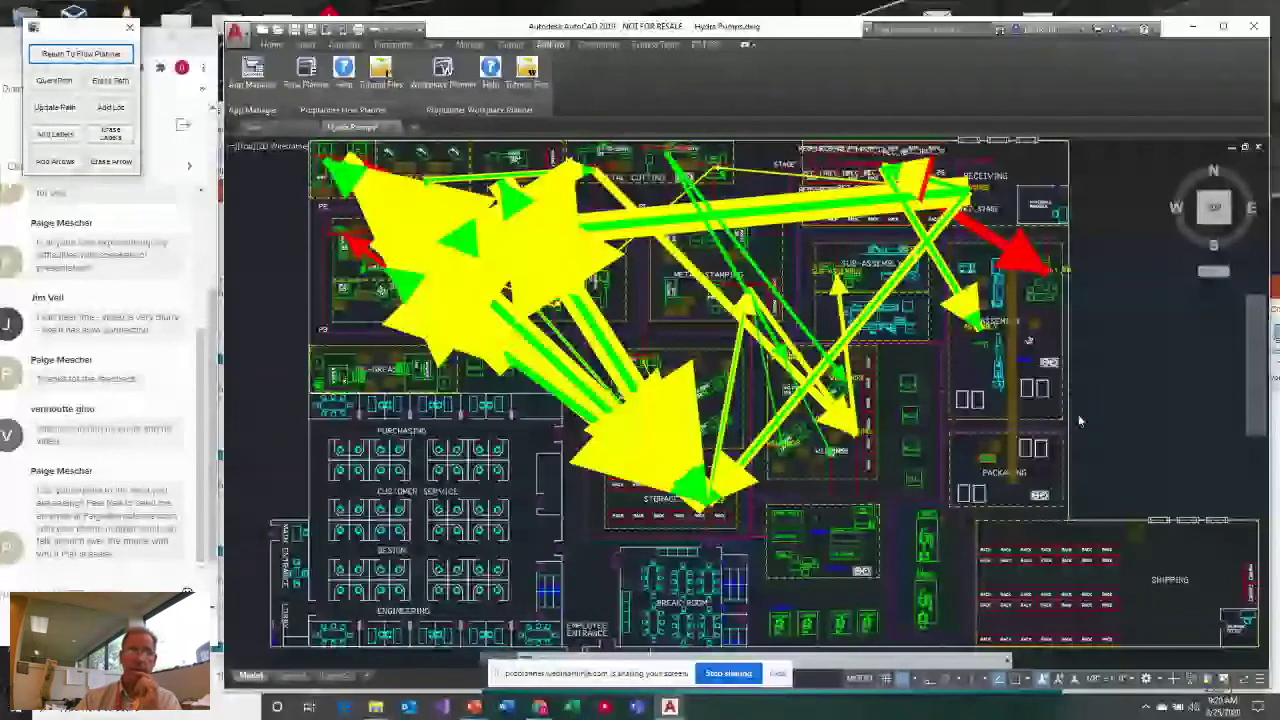
{"action": "left_click_drag", "start_coordinate": [88, 34], "coordinate": [487, 366]}
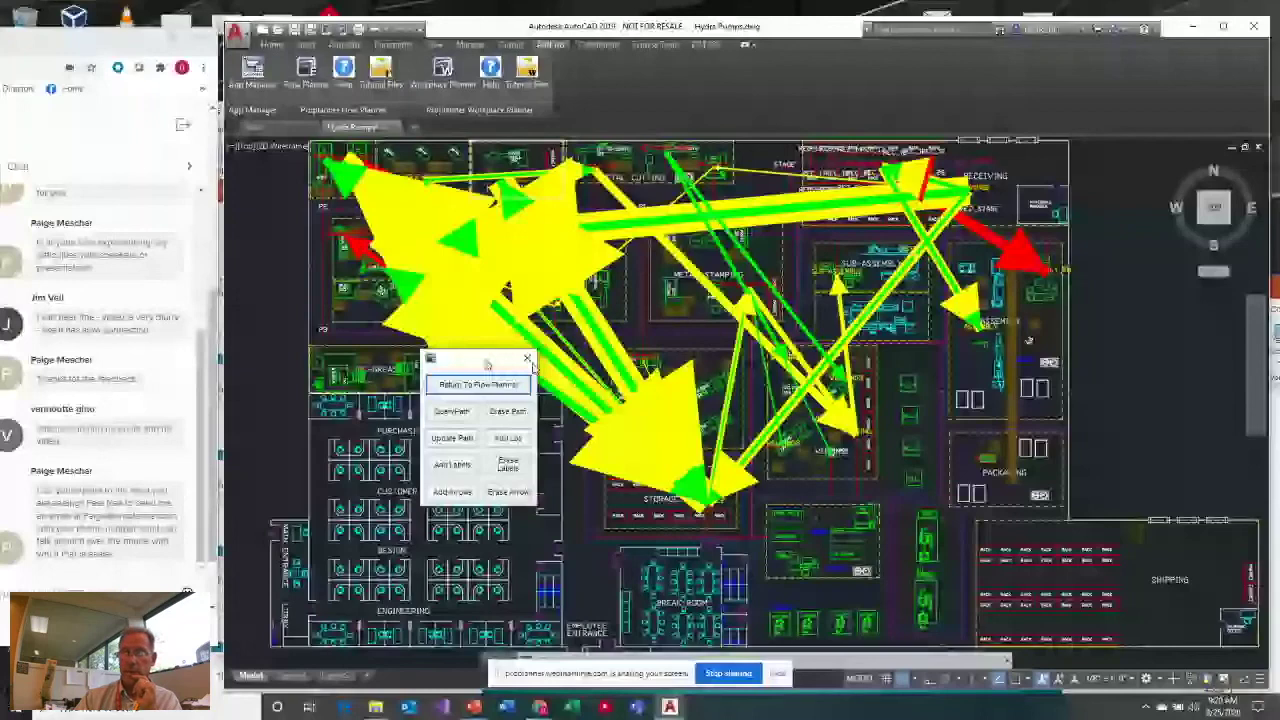
{"action": "left_click", "coordinate": [528, 360]}
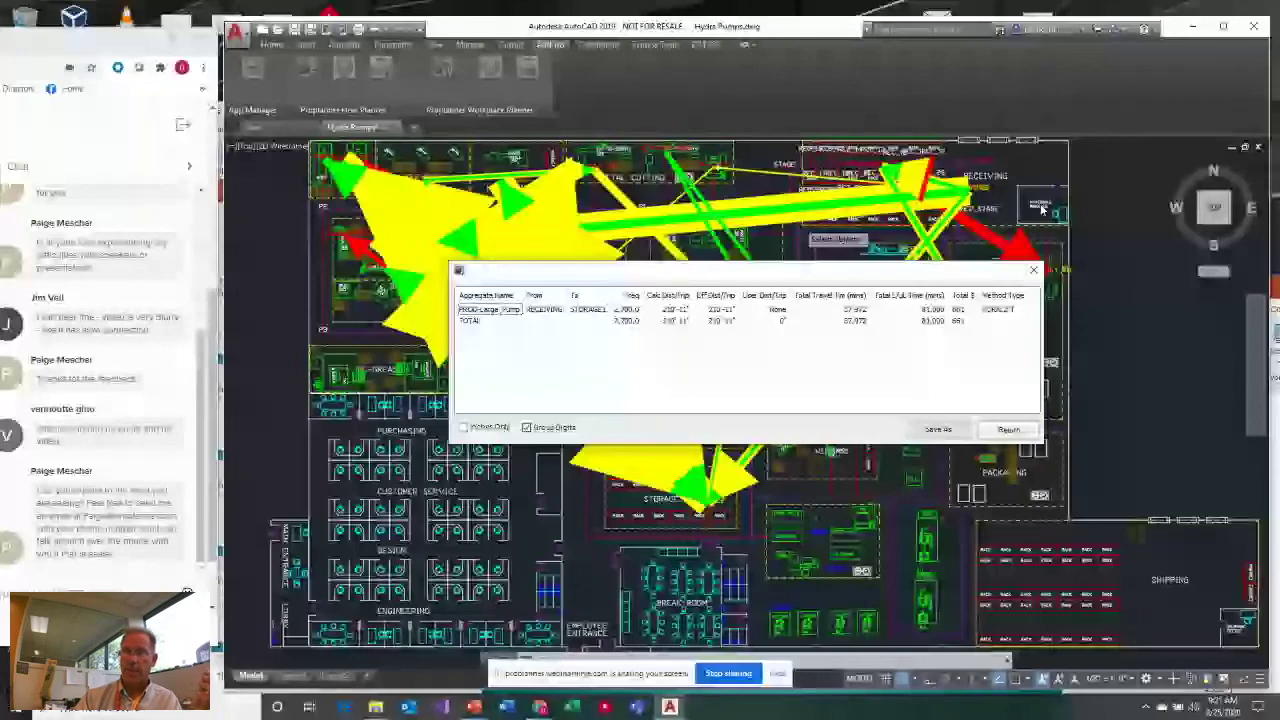
{"action": "key", "text": "Escape"}
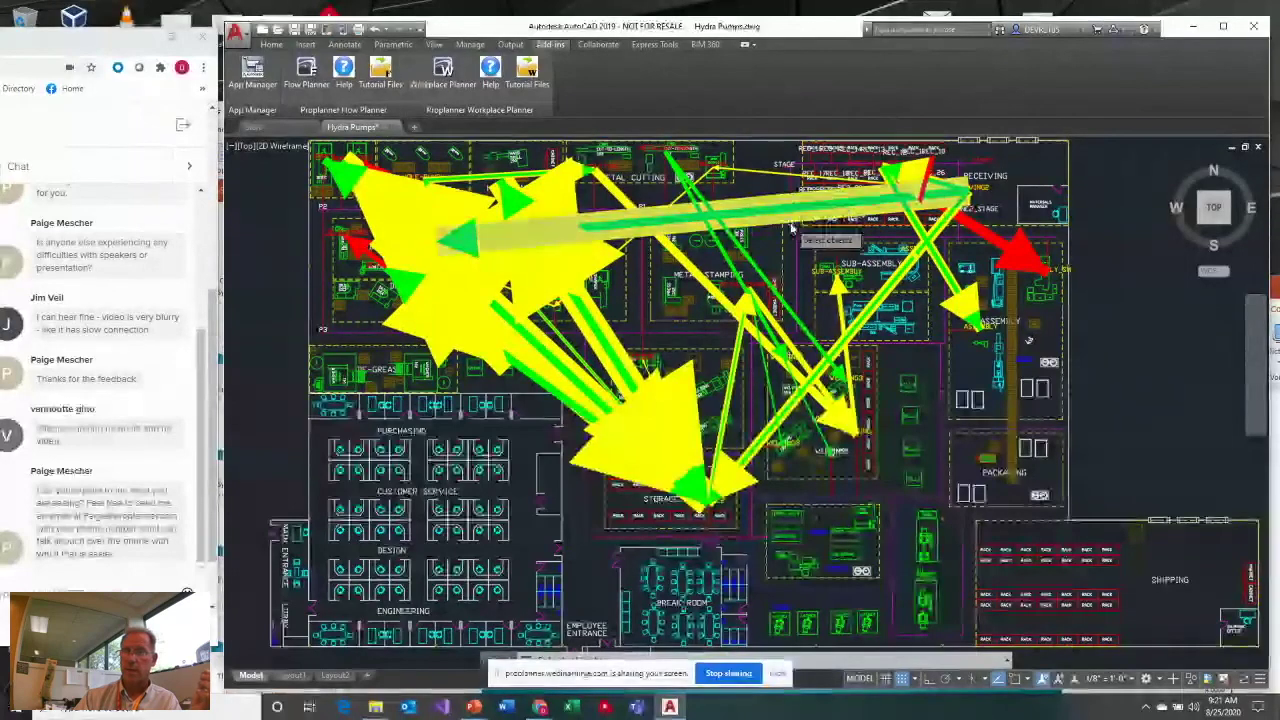
Query the overlapping product flow paths from RECEIVING to STORAGE1 together, review the per-product results and close them
{"action": "left_click", "coordinate": [1090, 354]}
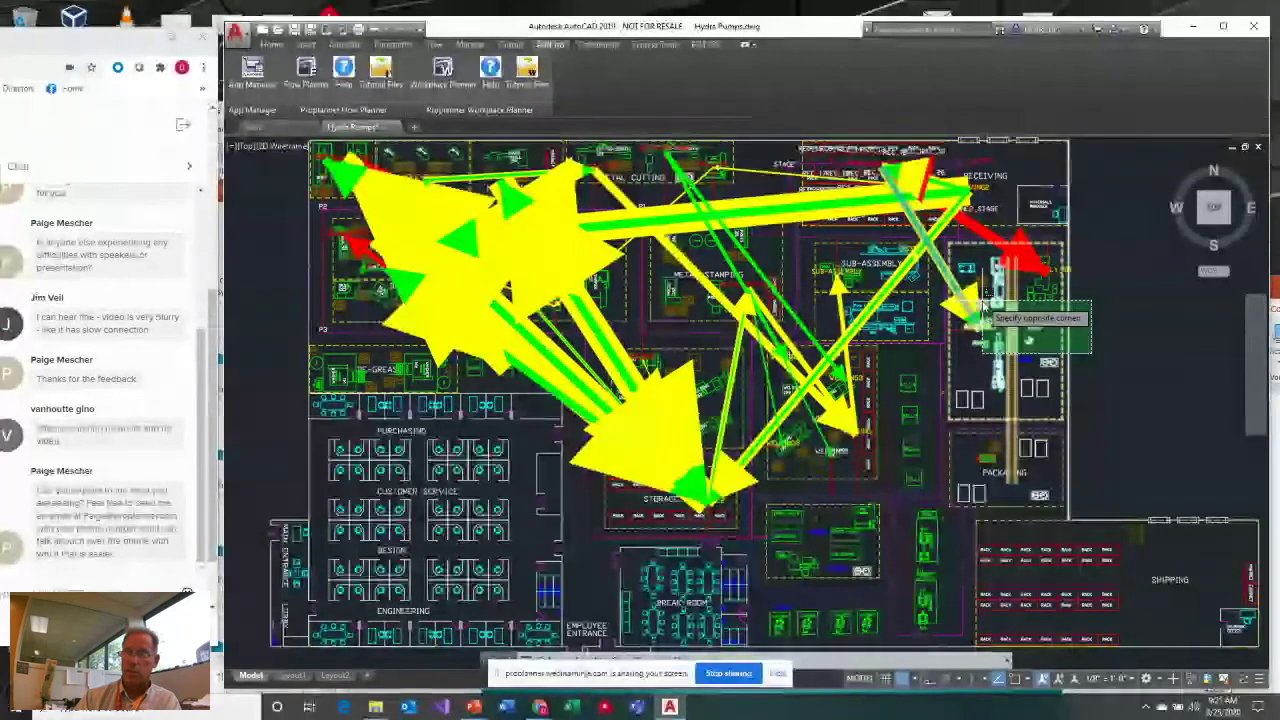
{"action": "left_click", "coordinate": [1192, 294]}
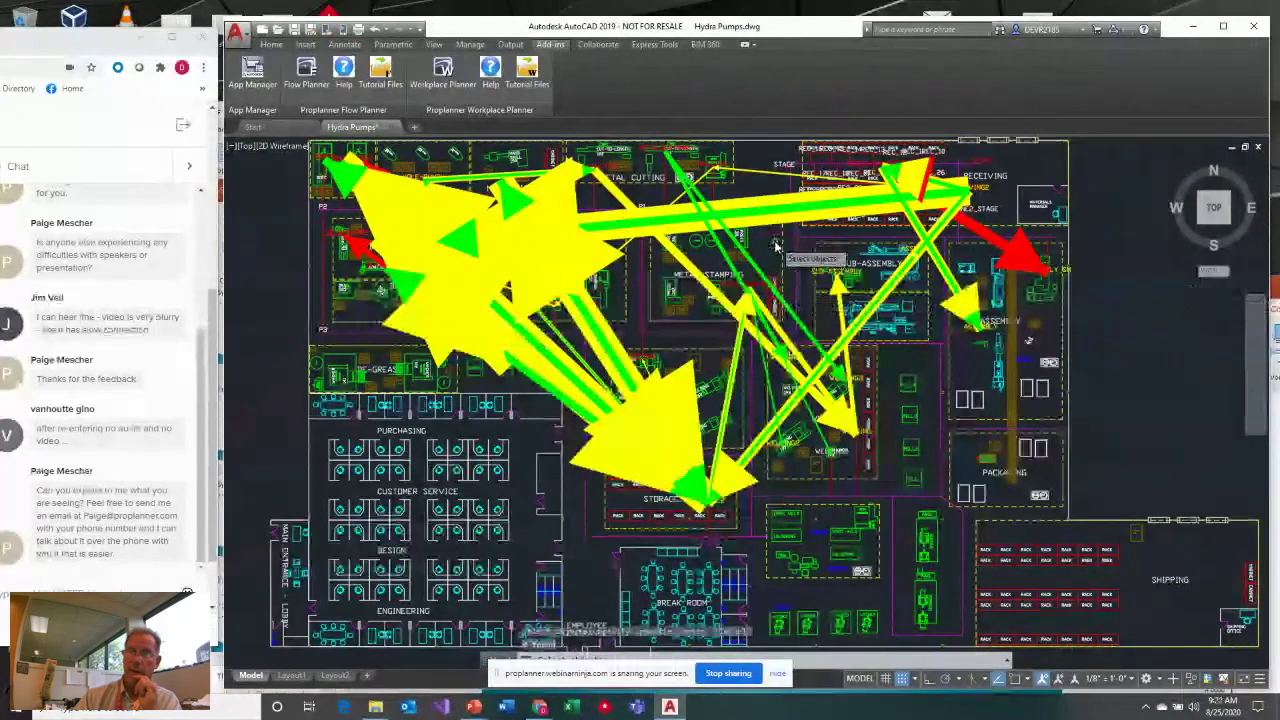
{"action": "left_click", "coordinate": [761, 195]}
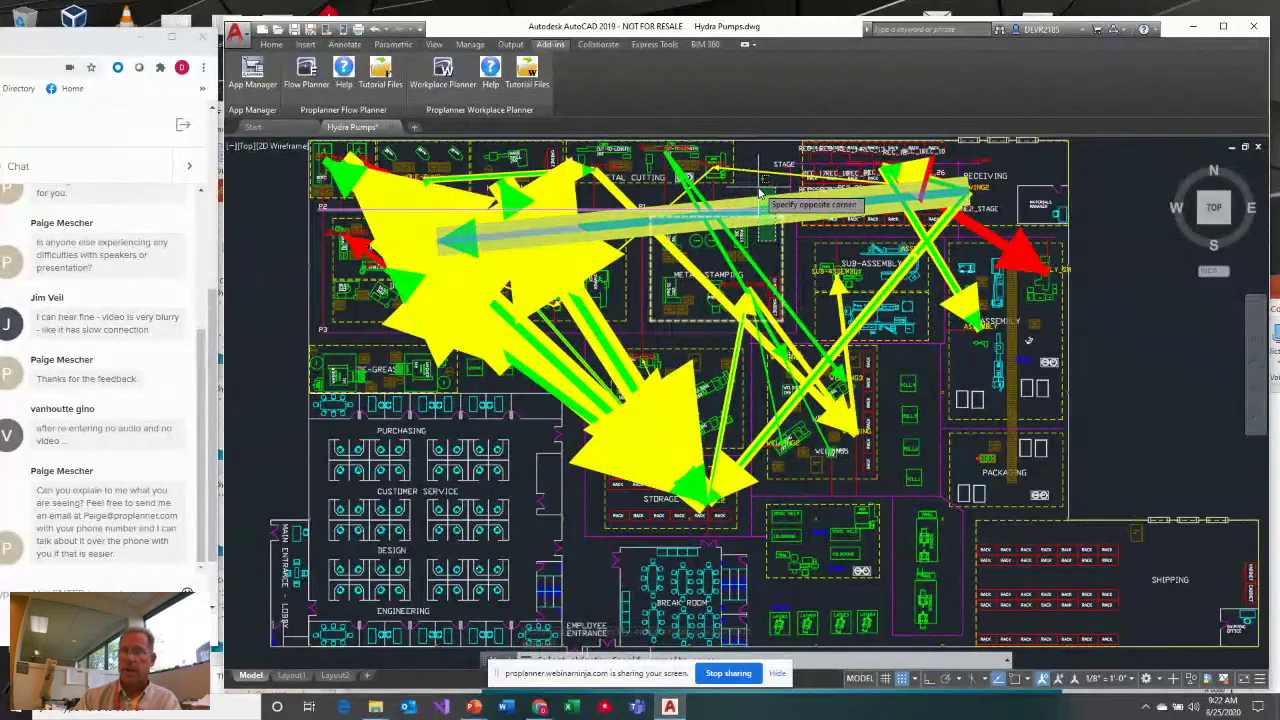
{"action": "left_click", "coordinate": [760, 194]}
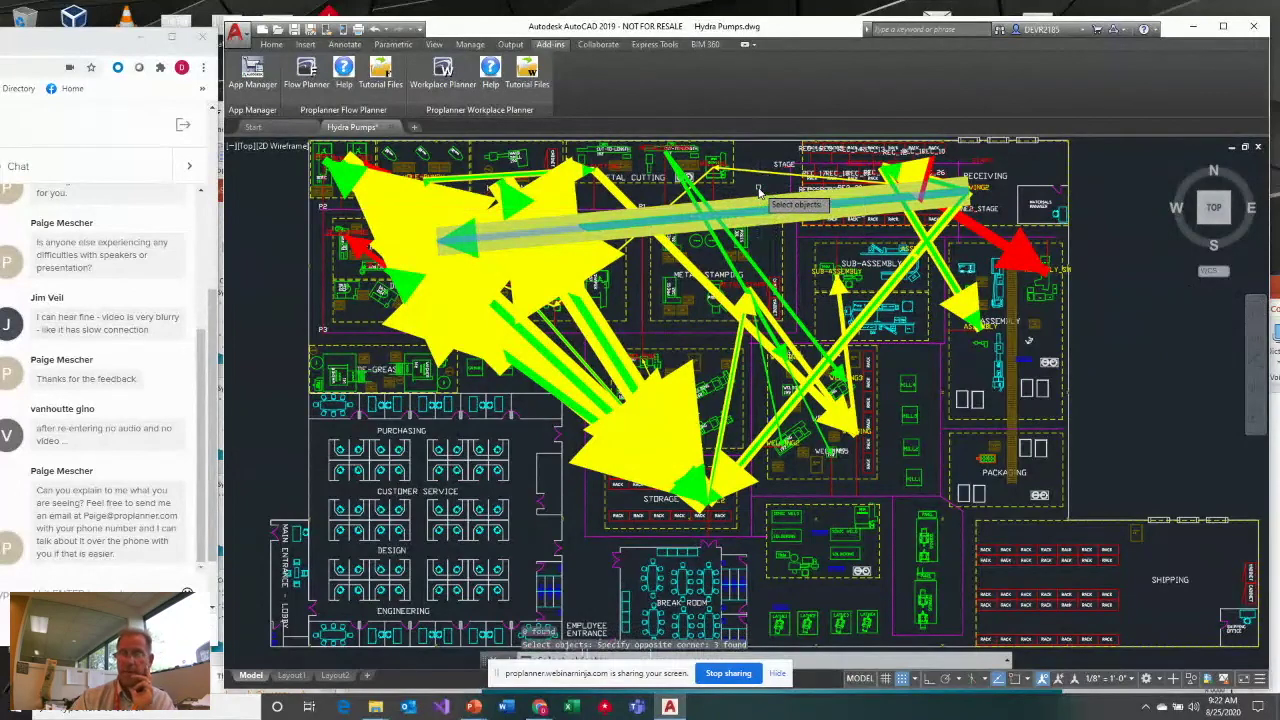
{"action": "key", "text": "Return"}
{"action": "left_click_drag", "start_coordinate": [845, 525], "coordinate": [835, 100]}
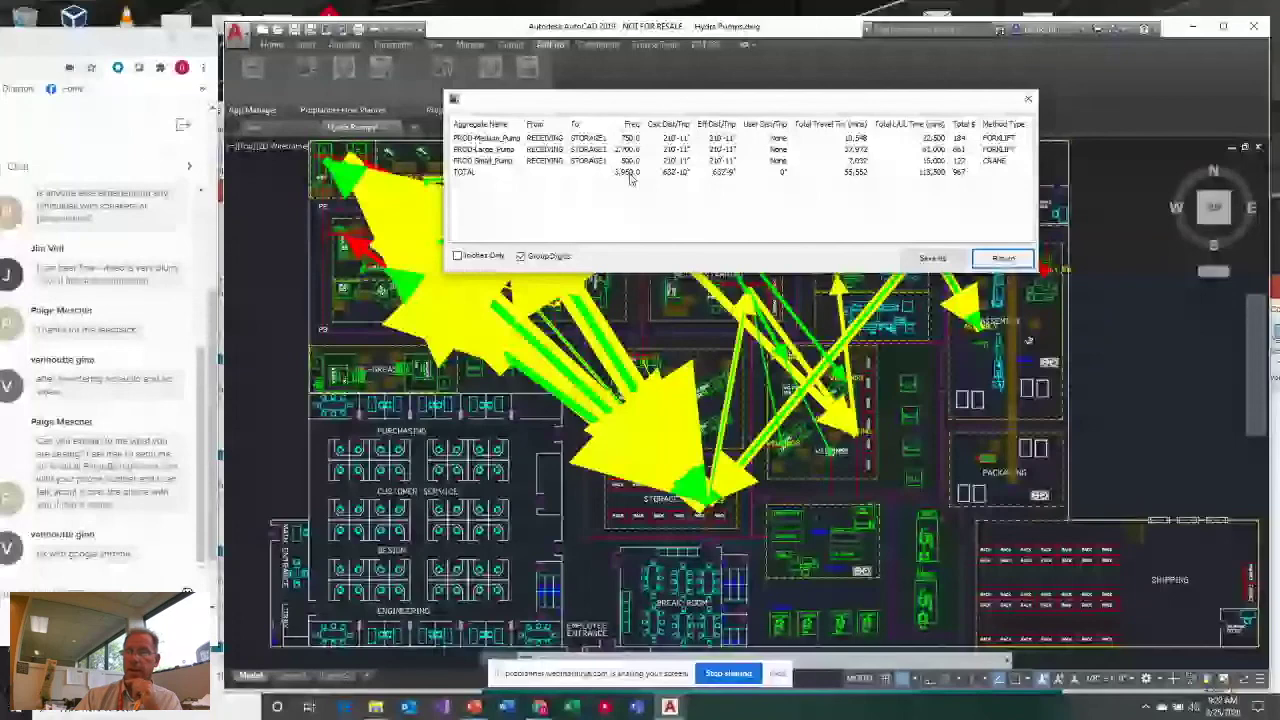
{"action": "right_click", "coordinate": [692, 149]}
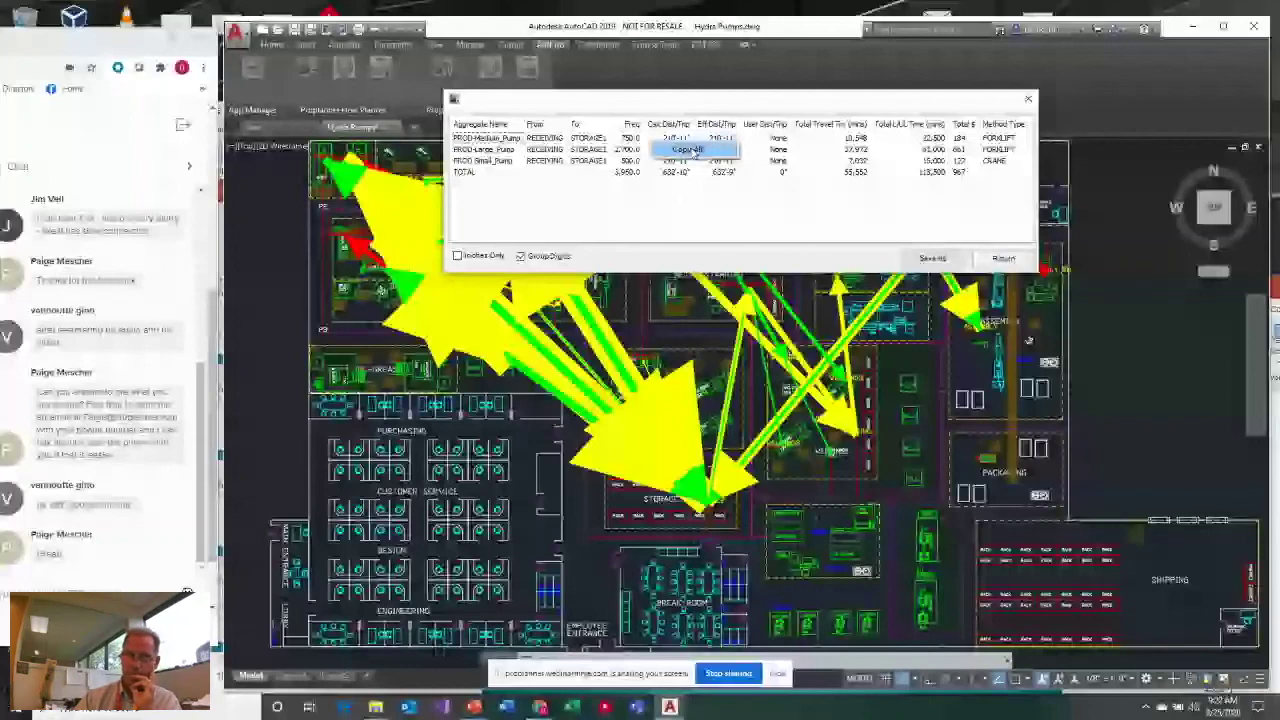
{"action": "left_click", "coordinate": [1003, 258]}
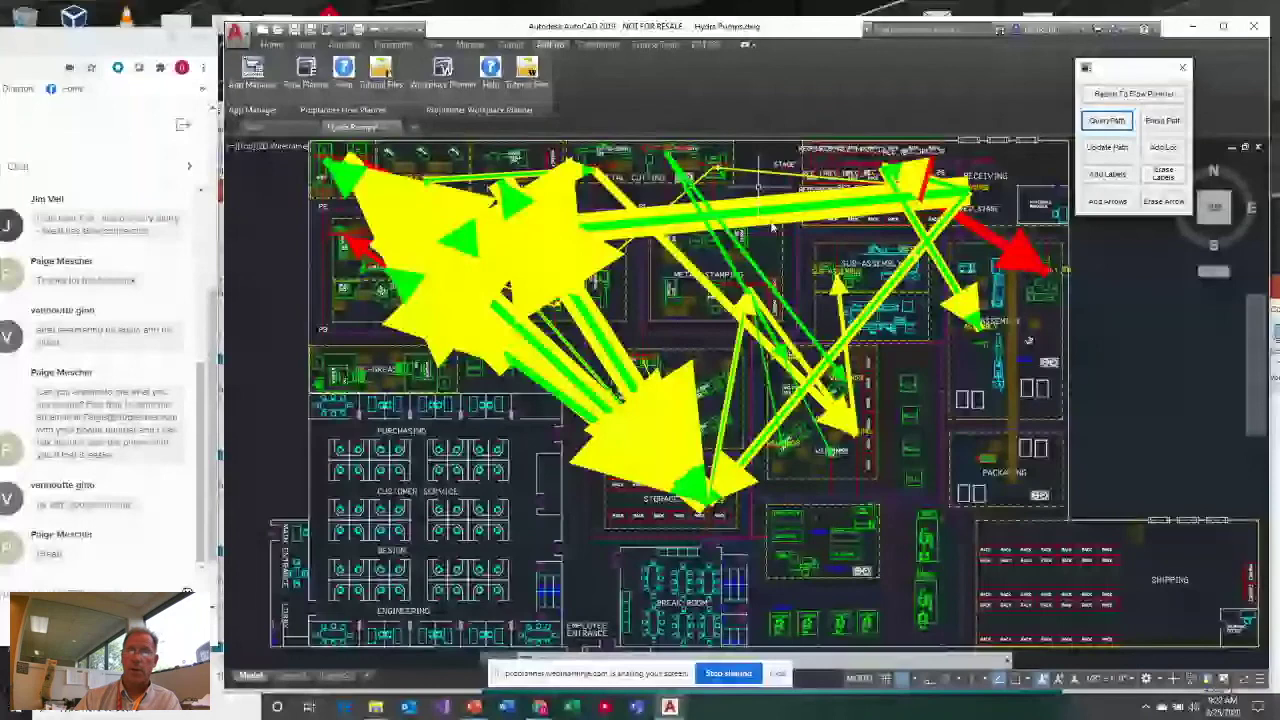
Change the Medium_Pump product's flow colour to 6-Magenta in the Flow Planner product list
{"action": "left_click", "coordinate": [306, 68]}
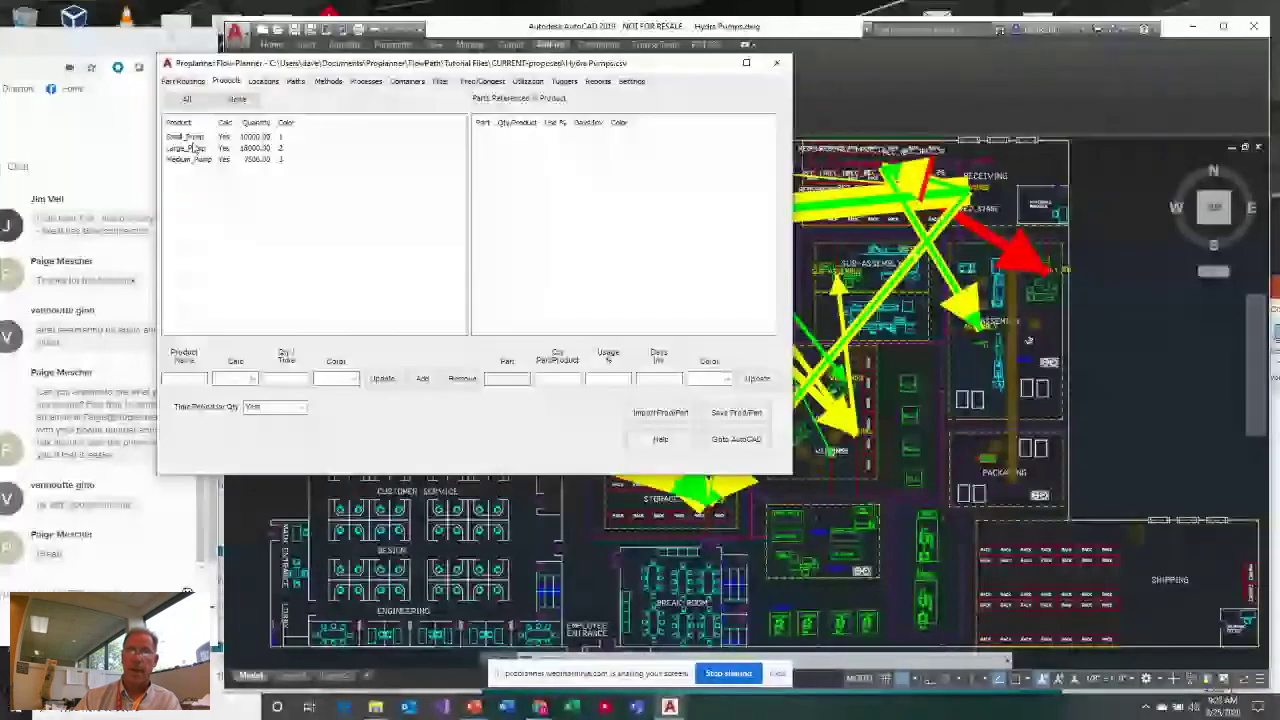
{"action": "left_click", "coordinate": [262, 159]}
{"action": "left_click", "coordinate": [352, 378]}
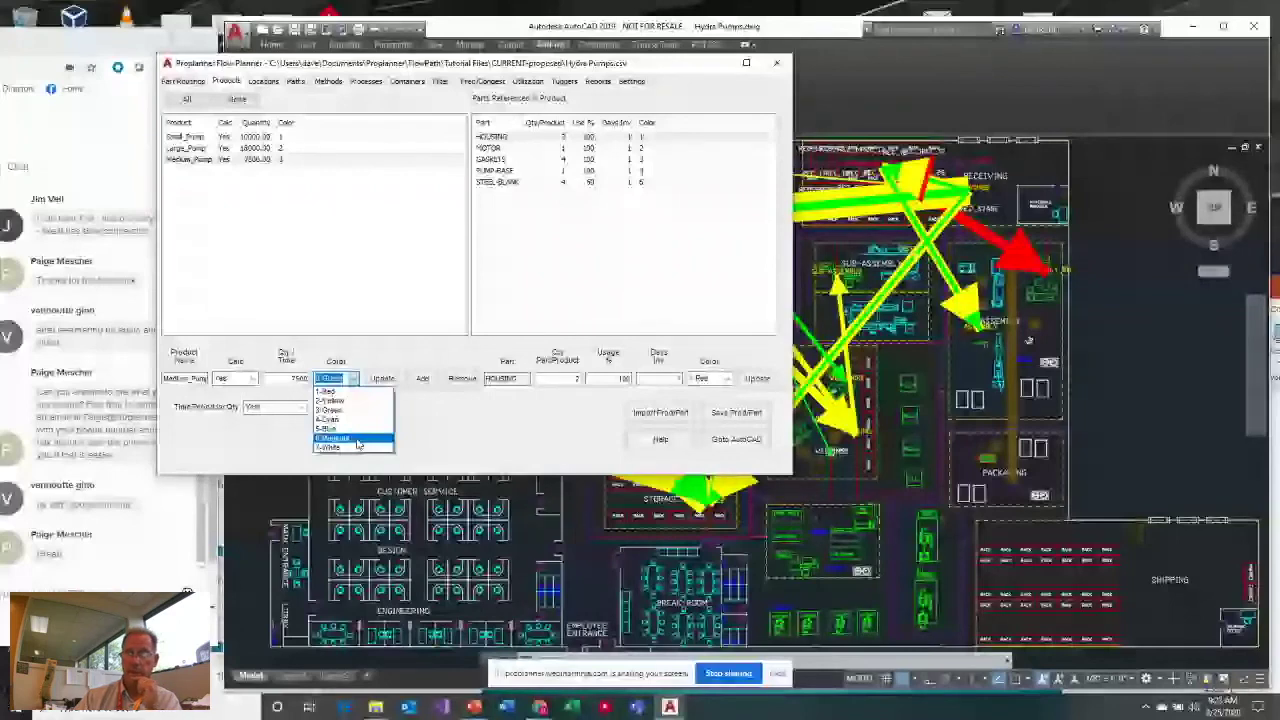
{"action": "left_click", "coordinate": [357, 443]}
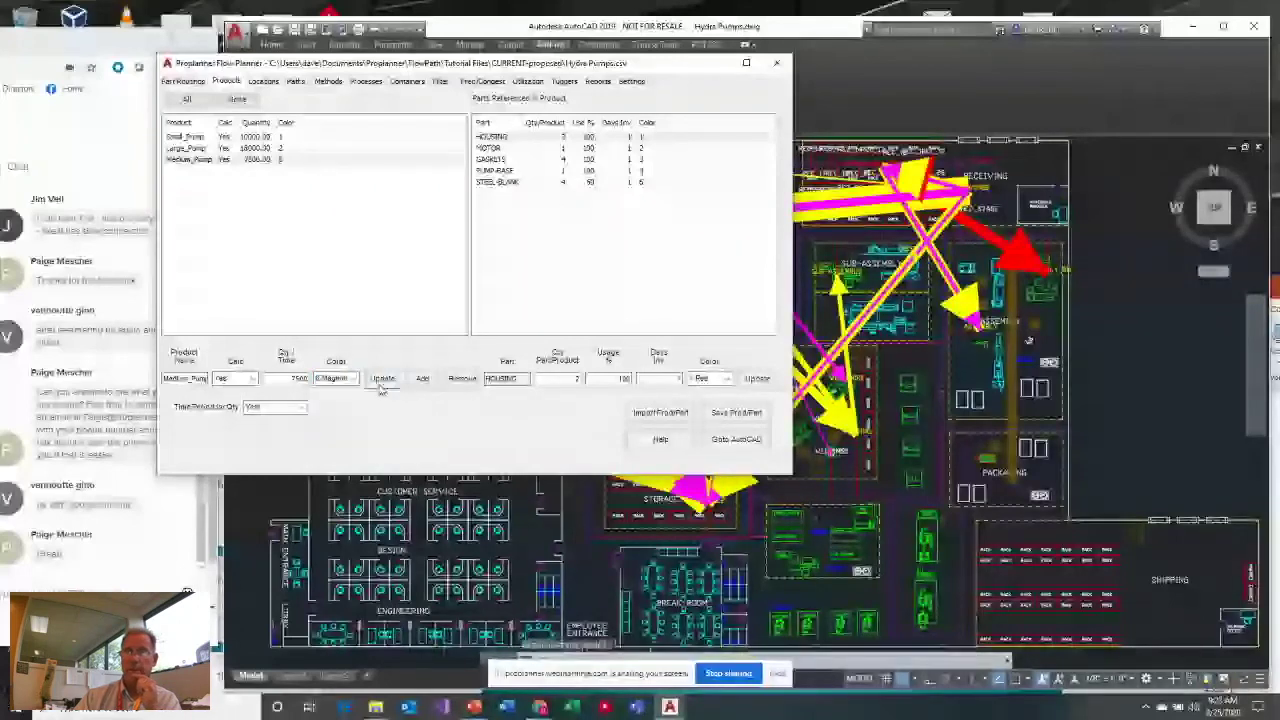
{"action": "left_click", "coordinate": [382, 379]}
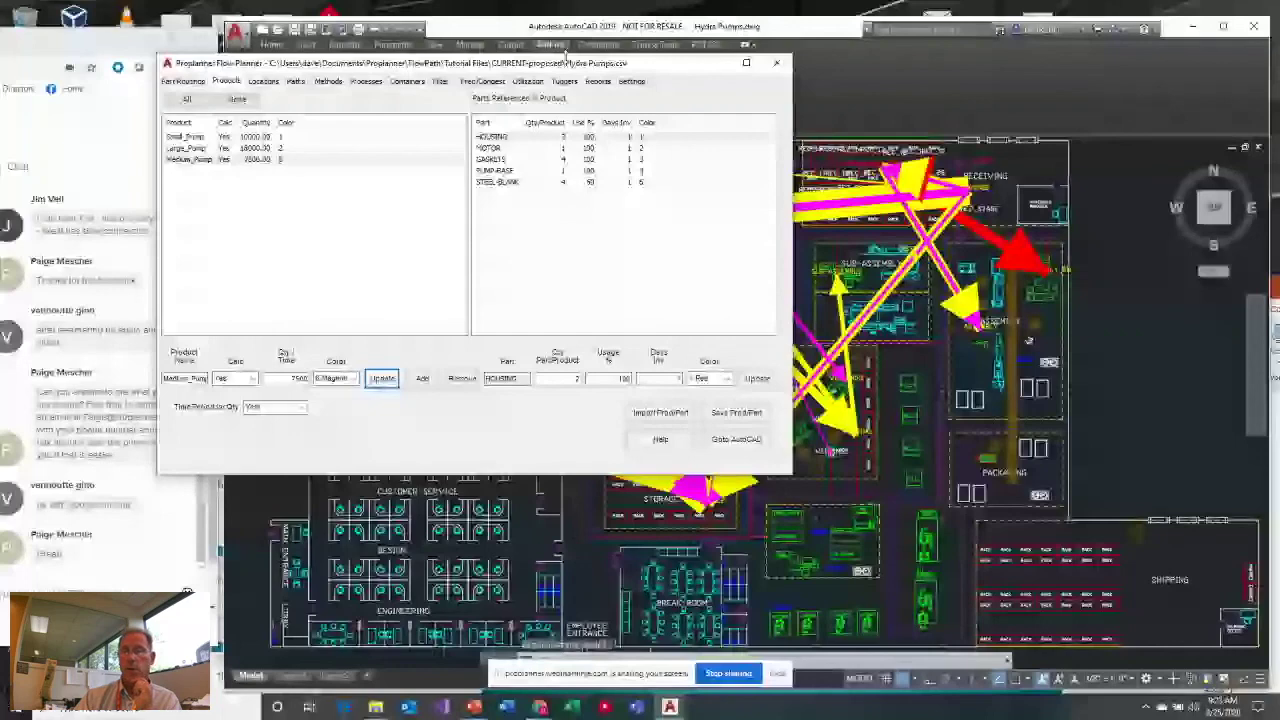
Insert a legend aggregated by Product with 36 in text height in the empty area beside the assembly and packaging cells
{"action": "left_click_drag", "start_coordinate": [565, 56], "coordinate": [483, 43]}
{"action": "left_click", "coordinate": [515, 68]}
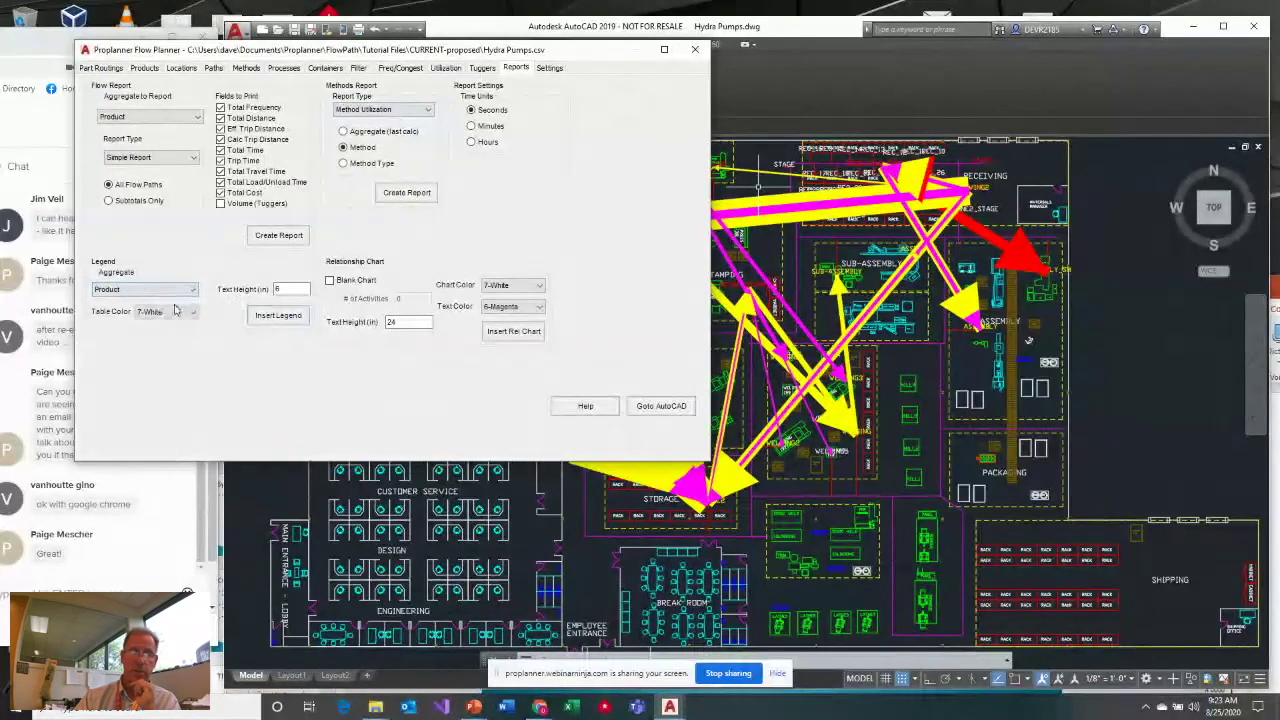
{"action": "double_click", "coordinate": [279, 289]}
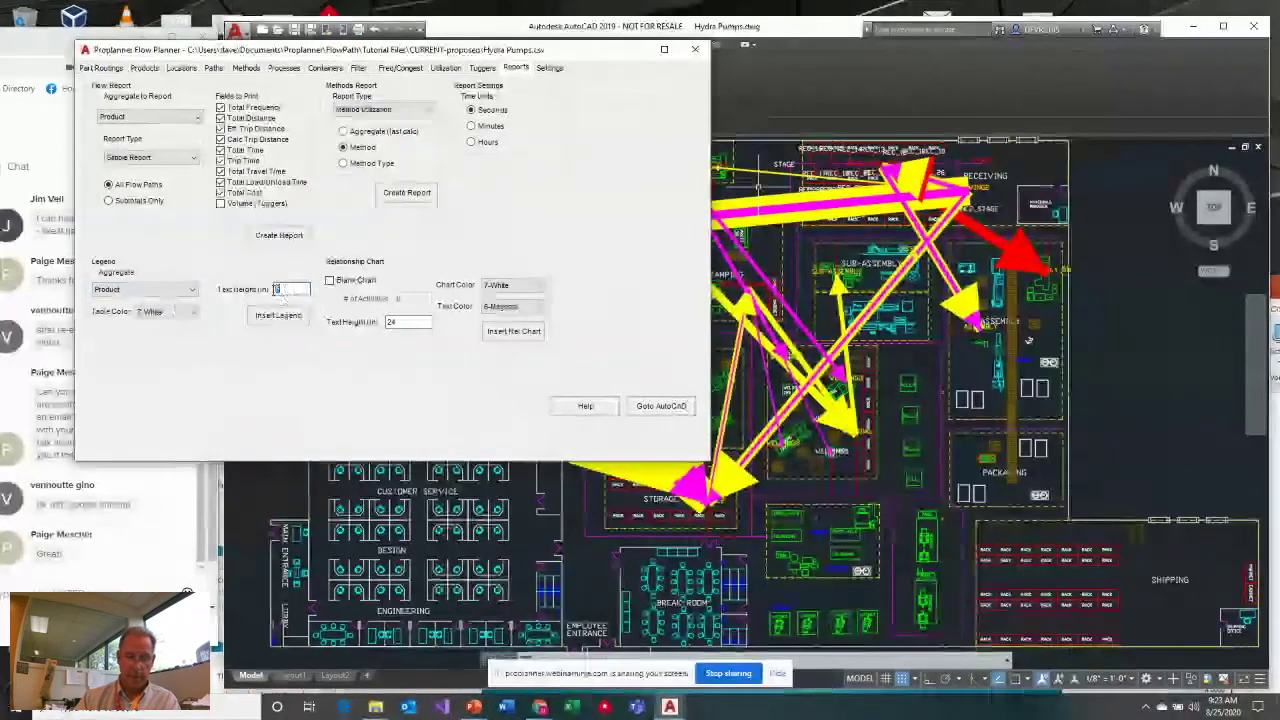
{"action": "type", "text": "36"}
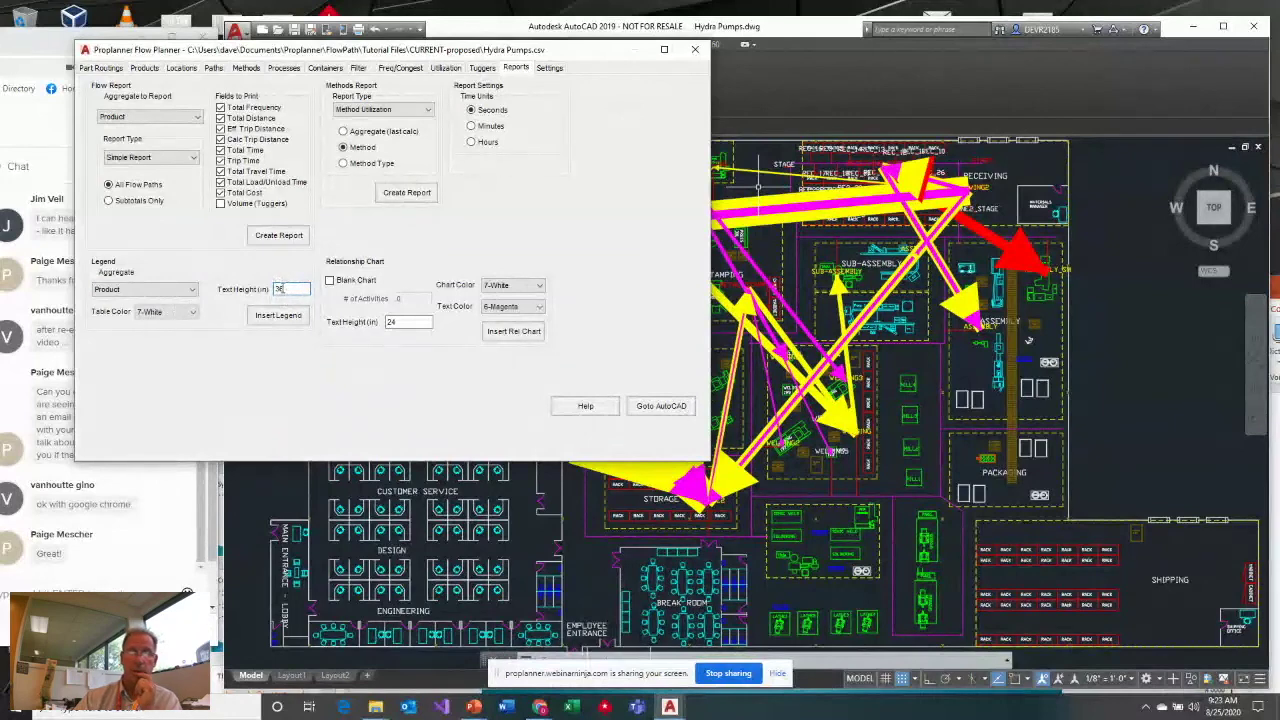
{"action": "left_click", "coordinate": [190, 290]}
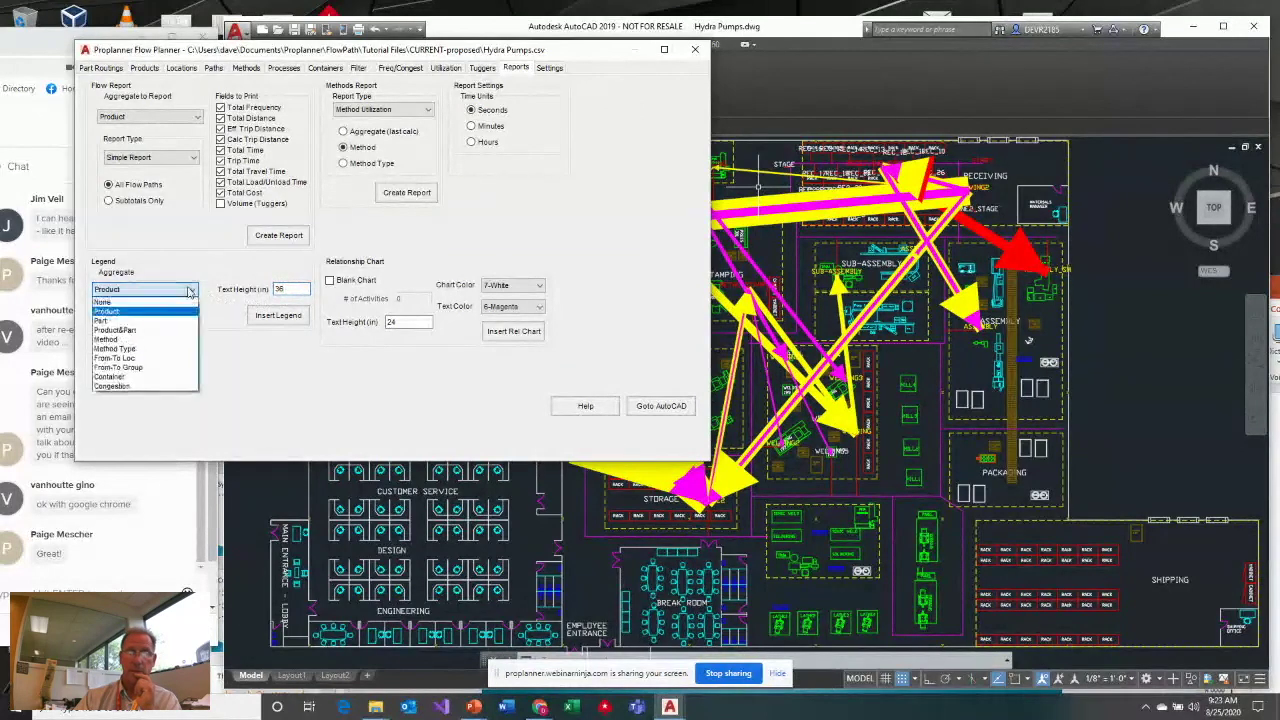
{"action": "left_click", "coordinate": [175, 311]}
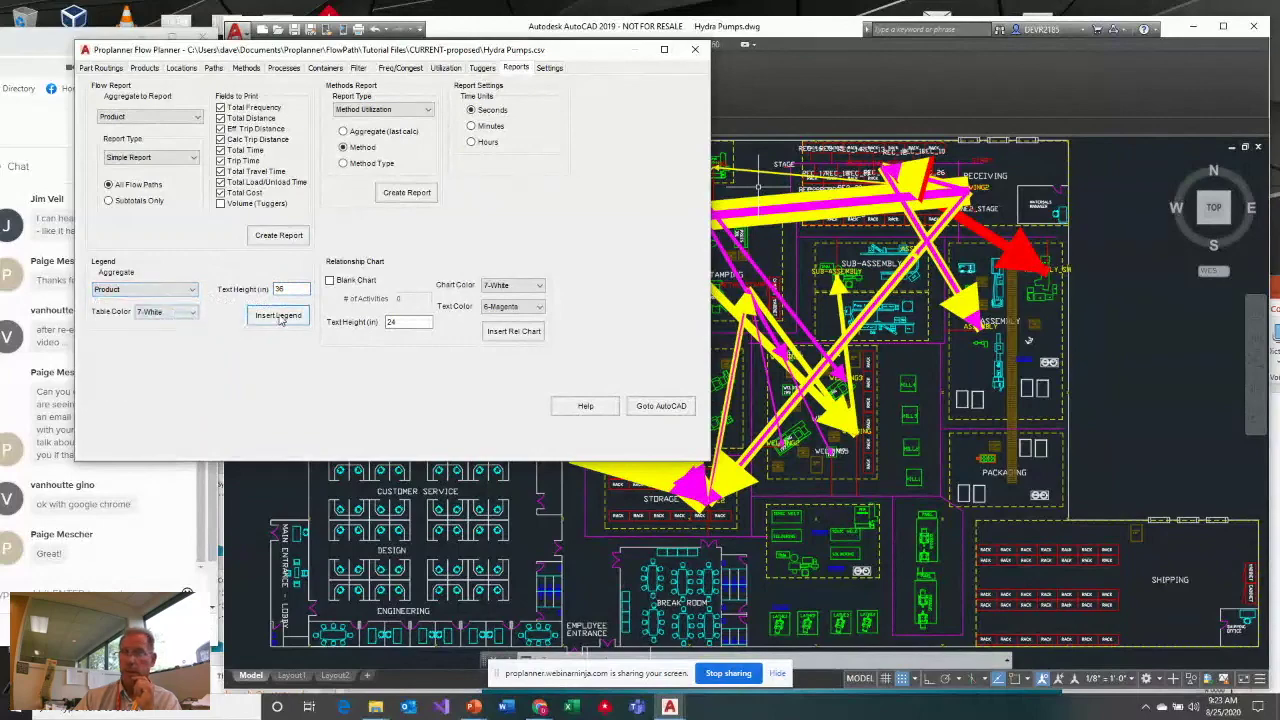
{"action": "left_click", "coordinate": [279, 316]}
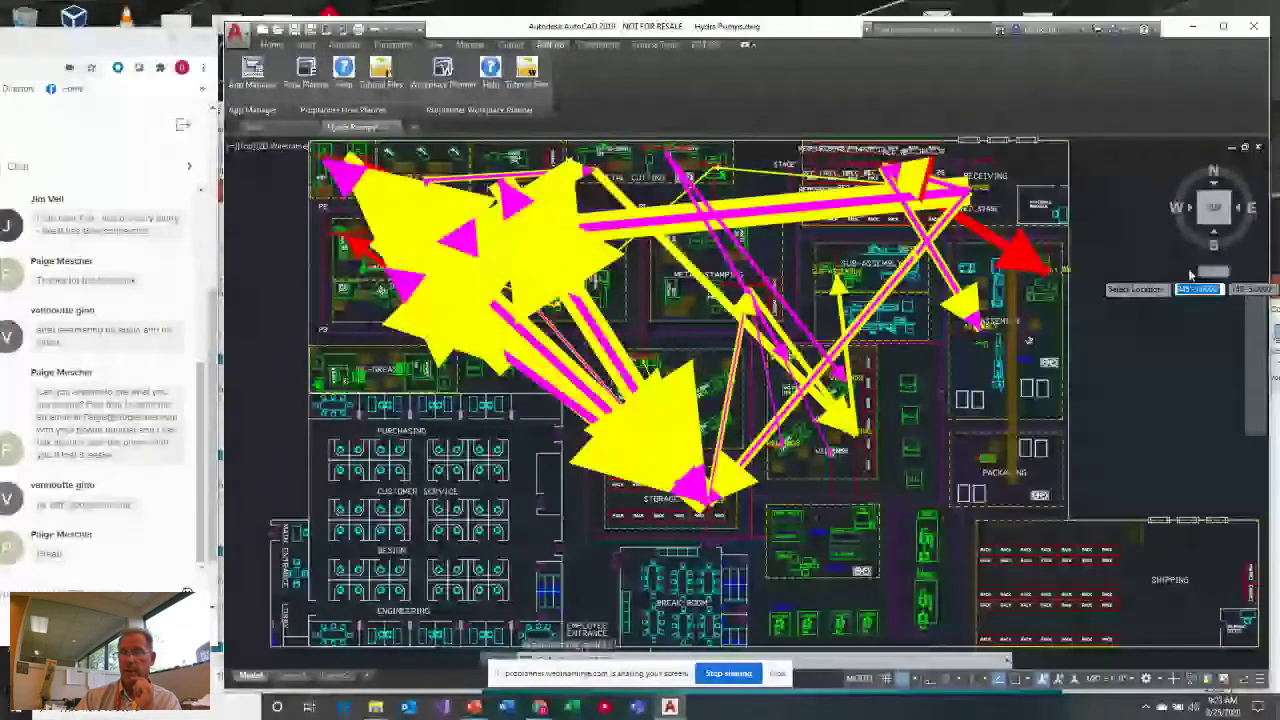
{"action": "left_click", "coordinate": [1177, 374]}
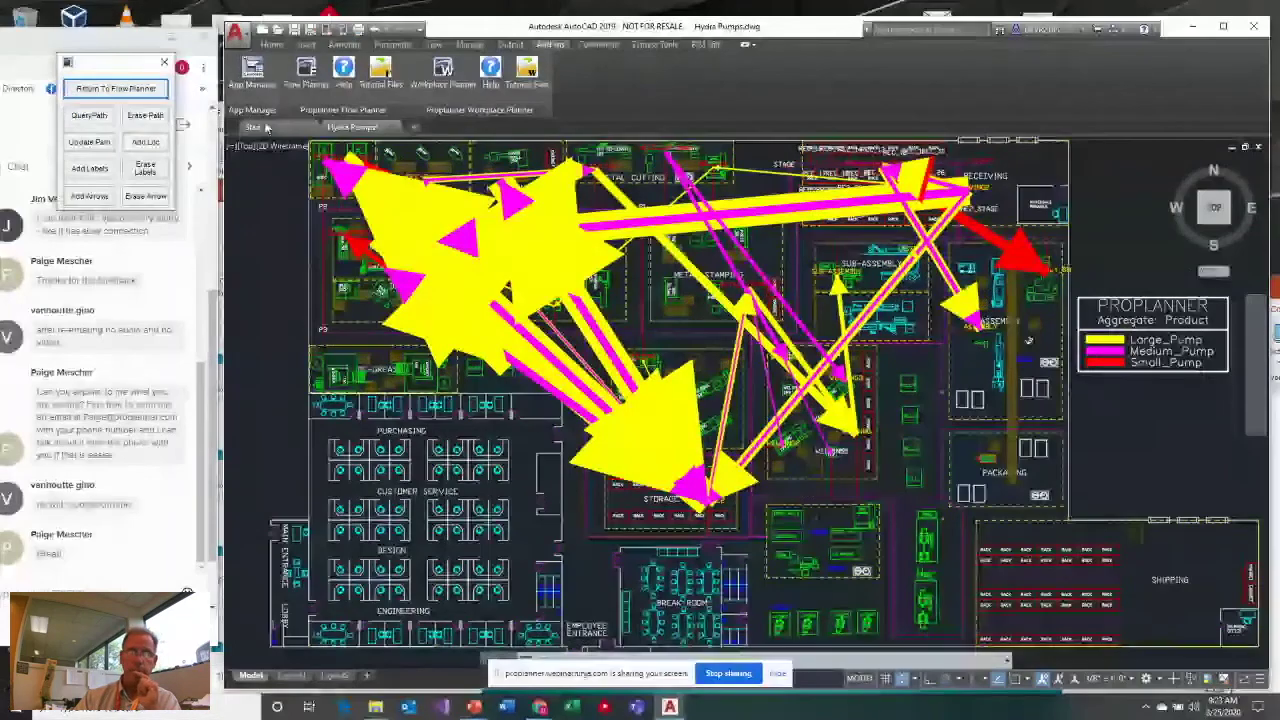
Filter the displayed flows by product, first to Large_Pump only and then to Medium_Pump only
{"action": "left_click", "coordinate": [138, 89]}
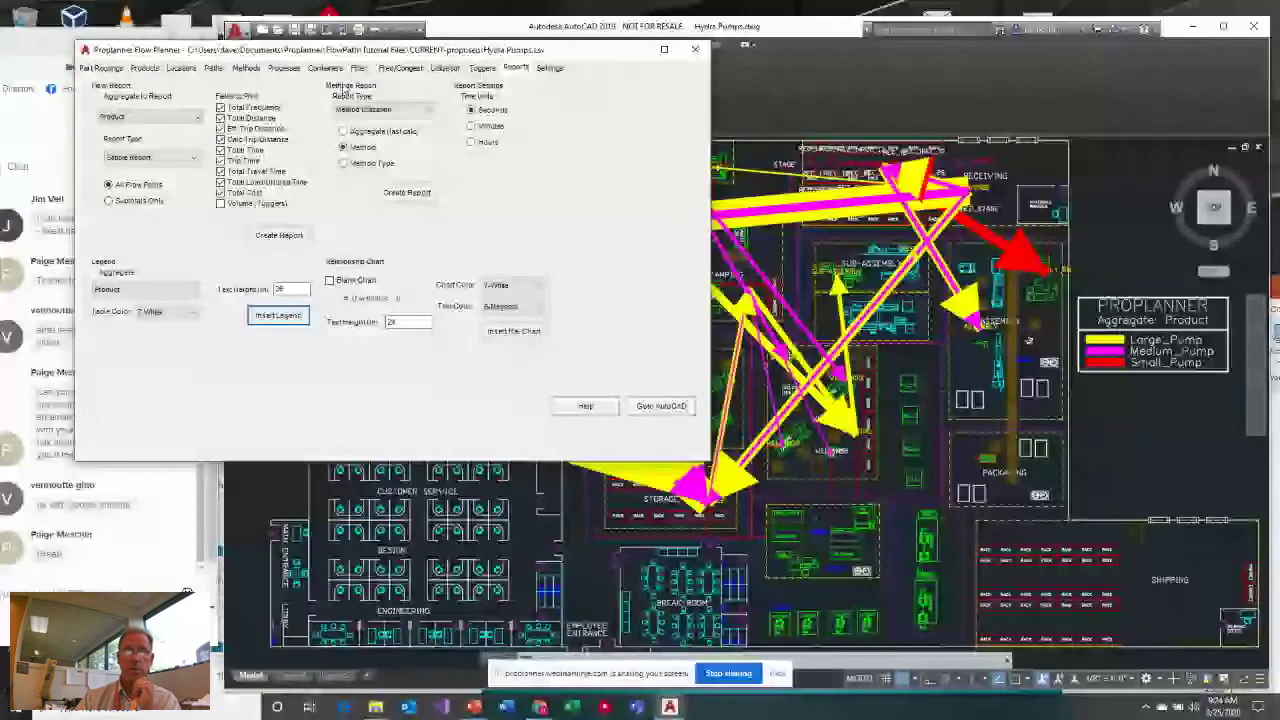
{"action": "left_click", "coordinate": [357, 67]}
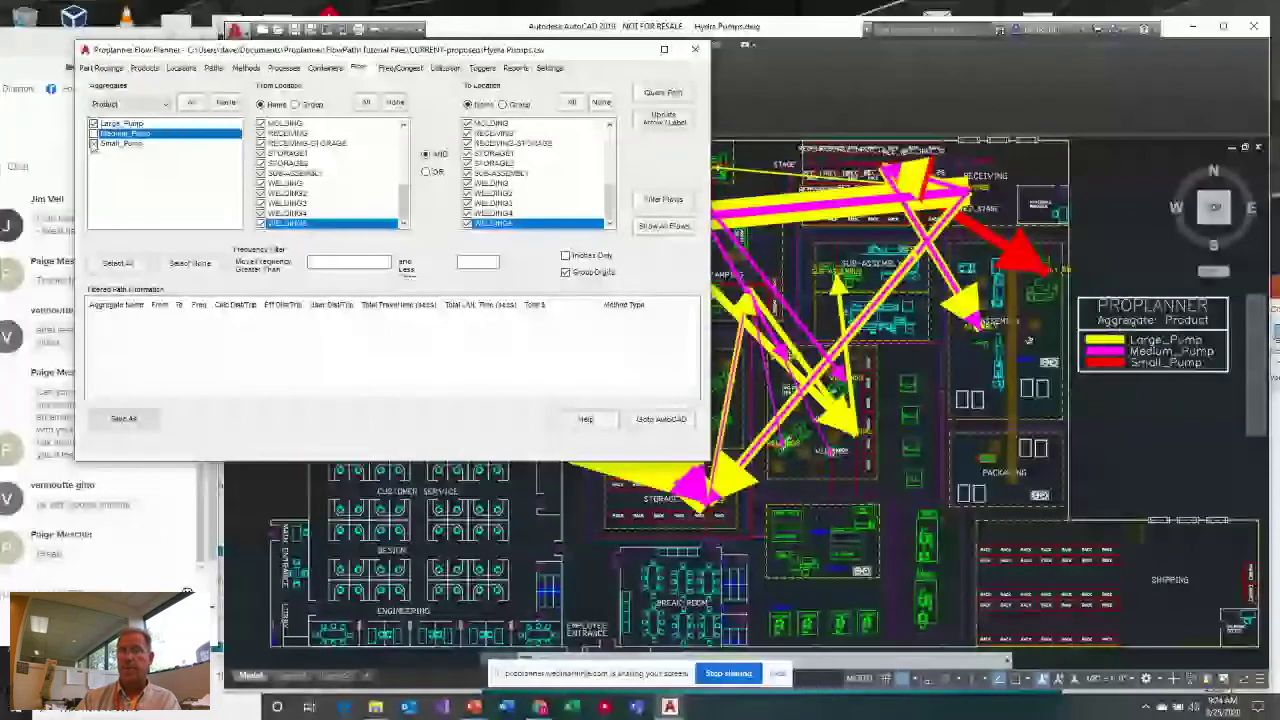
{"action": "left_click", "coordinate": [662, 199]}
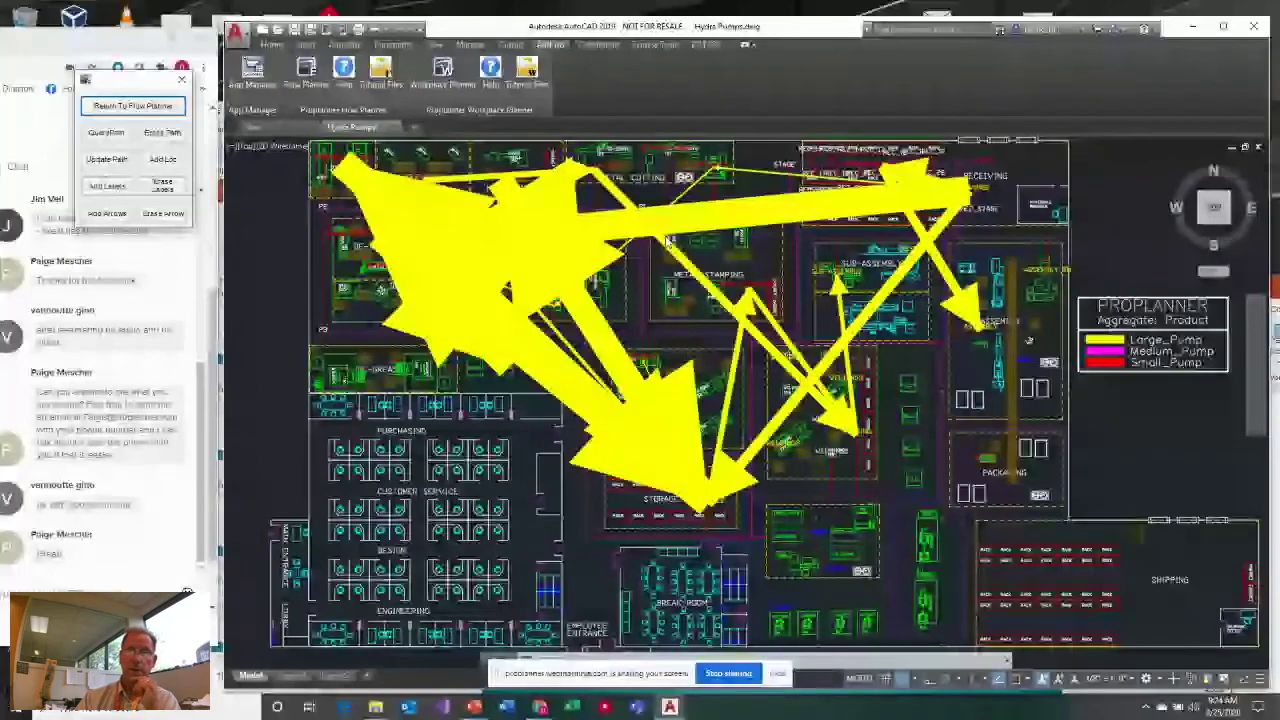
{"action": "left_click", "coordinate": [118, 106]}
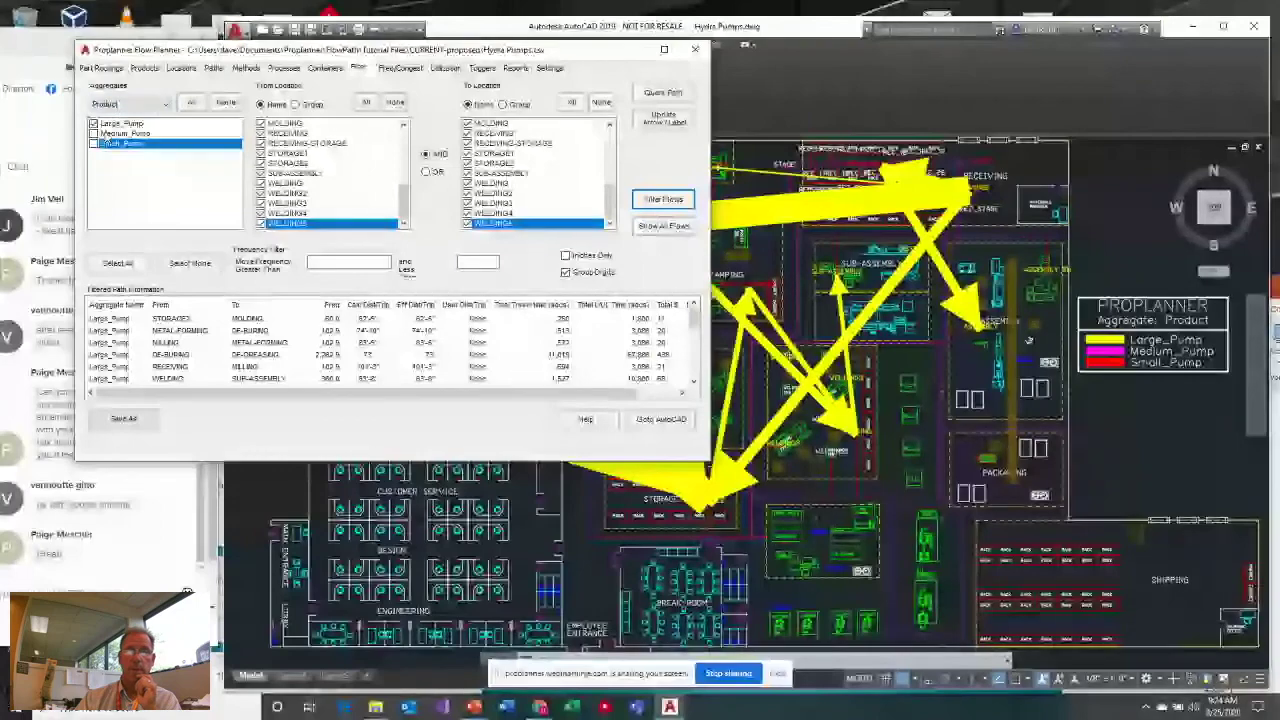
{"action": "left_click", "coordinate": [661, 203]}
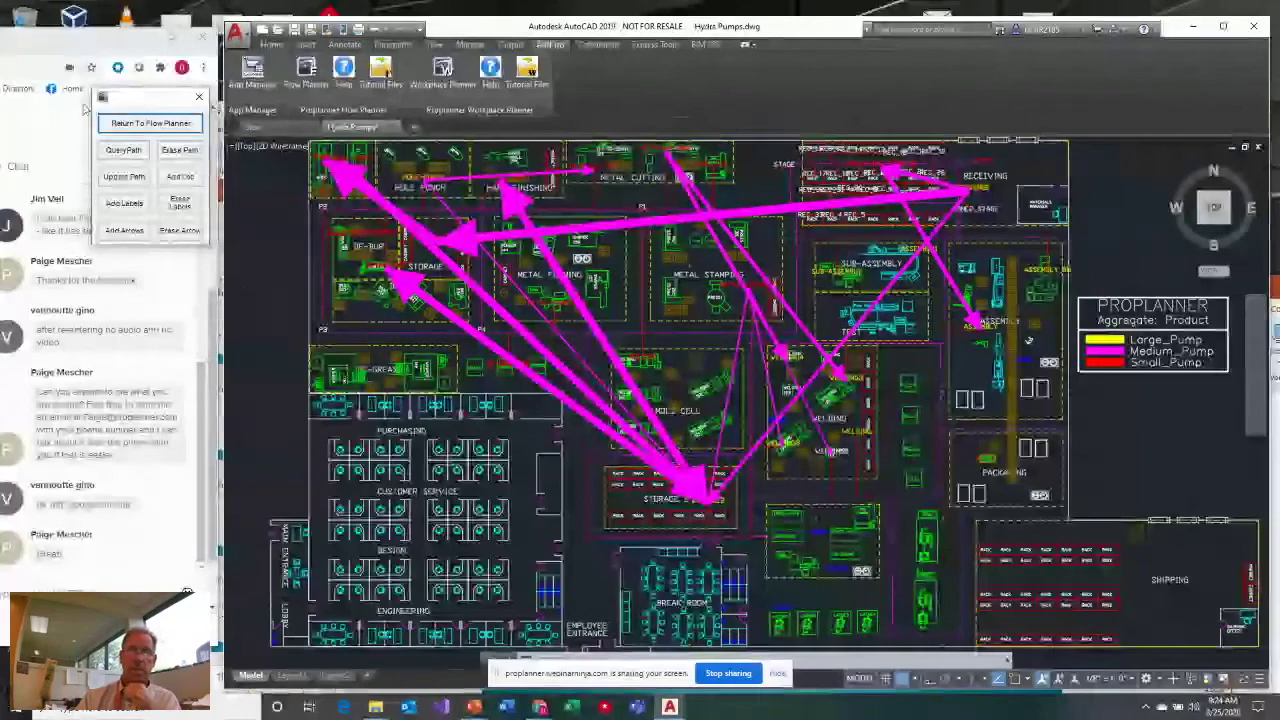
Filter the flows of all three pumps to those going from or to STORAGE1, combining the location conditions with OR
{"action": "left_click", "coordinate": [174, 124]}
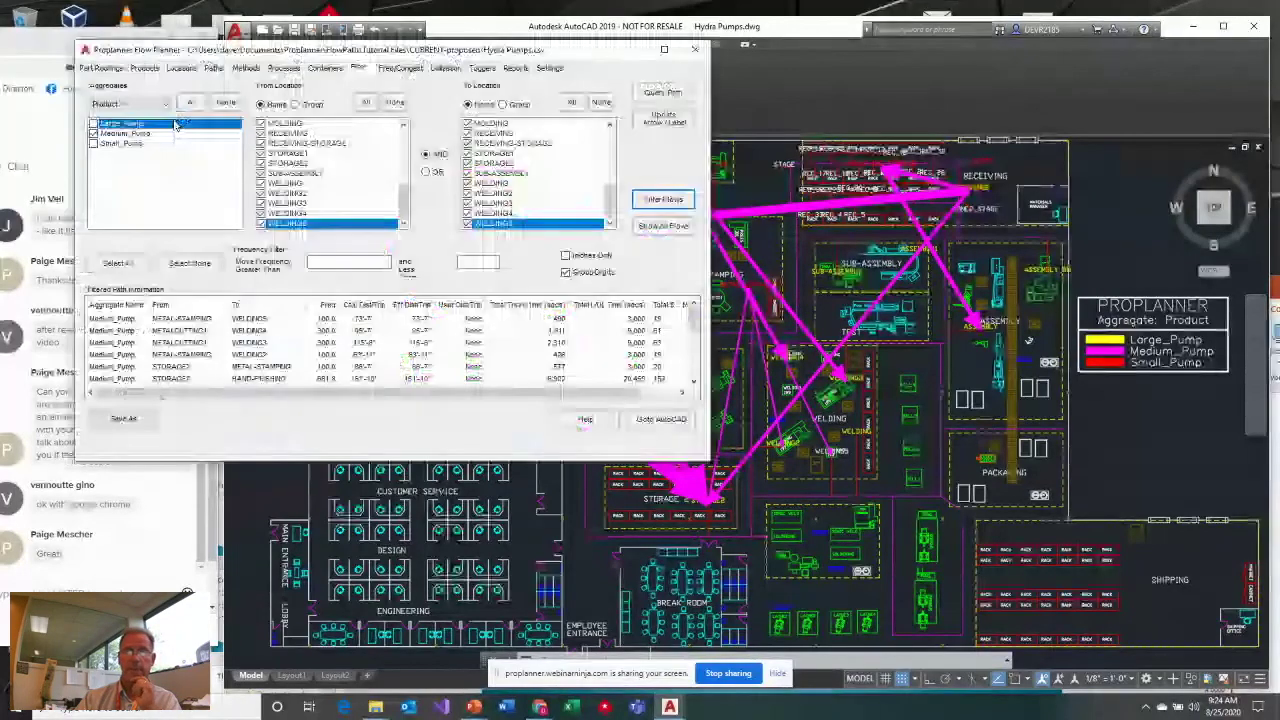
{"action": "left_click", "coordinate": [108, 143]}
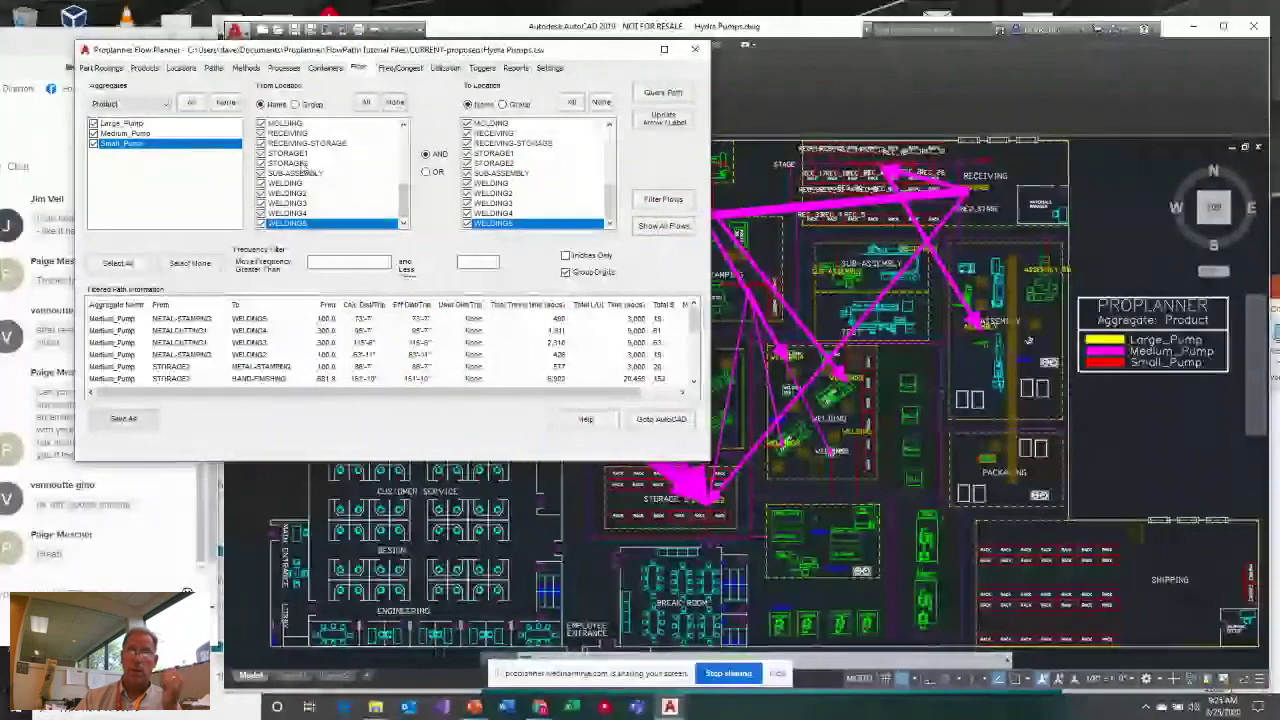
{"action": "left_click", "coordinate": [395, 102]}
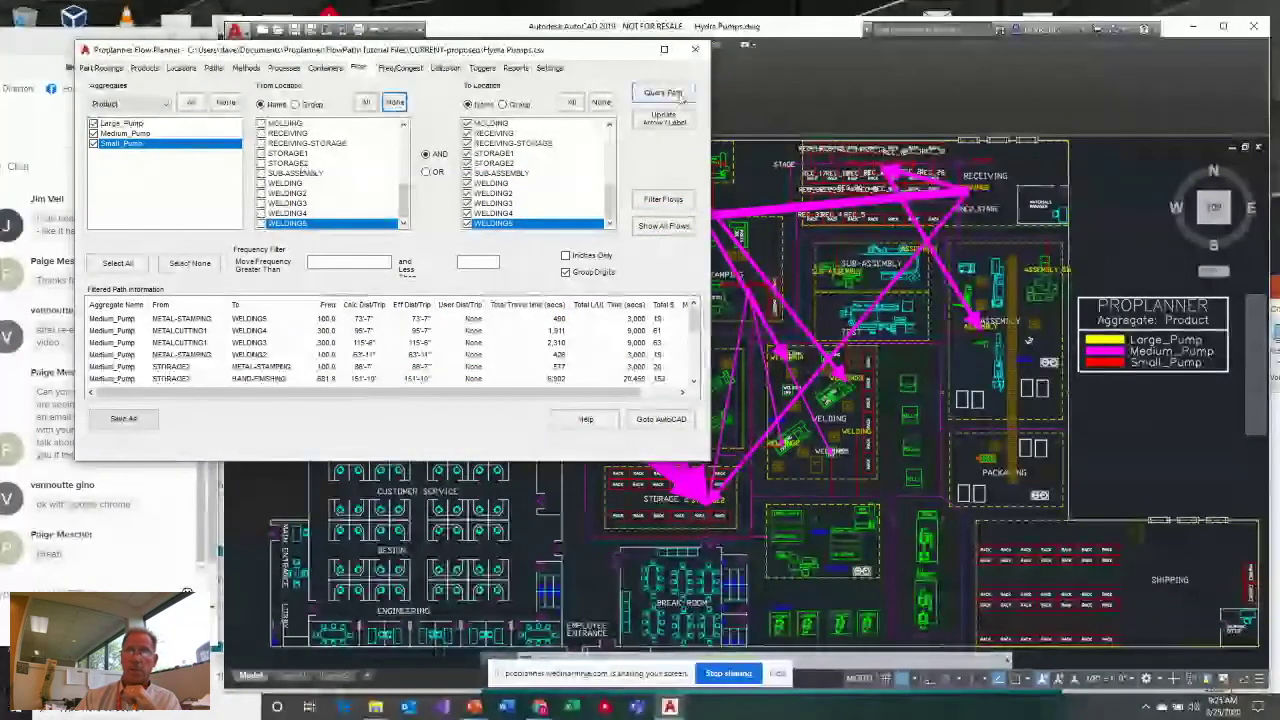
{"action": "left_click", "coordinate": [600, 102]}
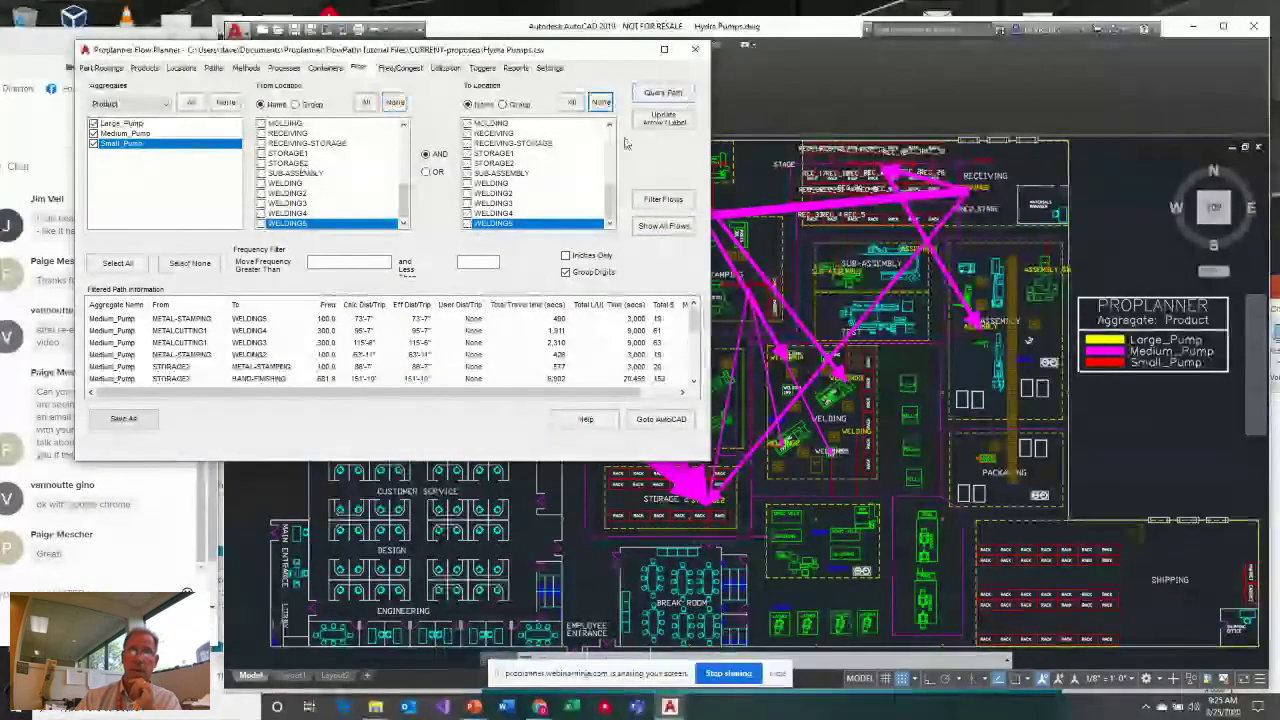
{"action": "left_click", "coordinate": [263, 155]}
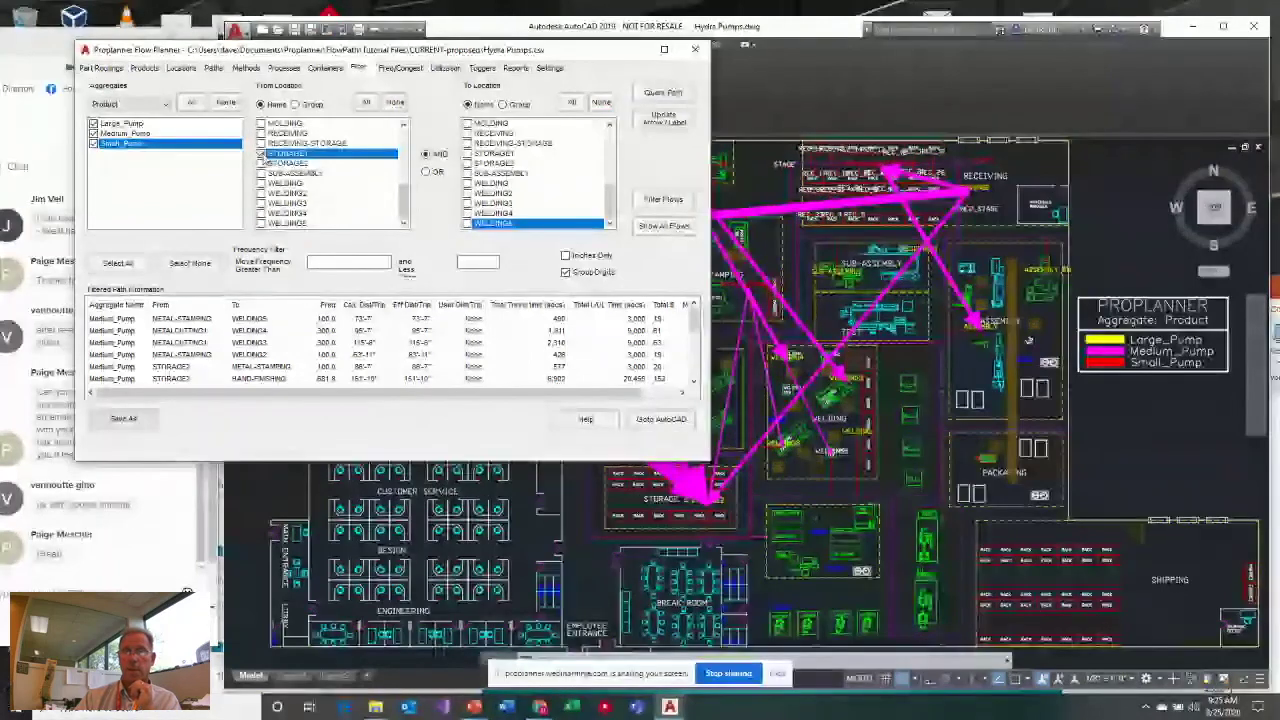
{"action": "left_click", "coordinate": [467, 154]}
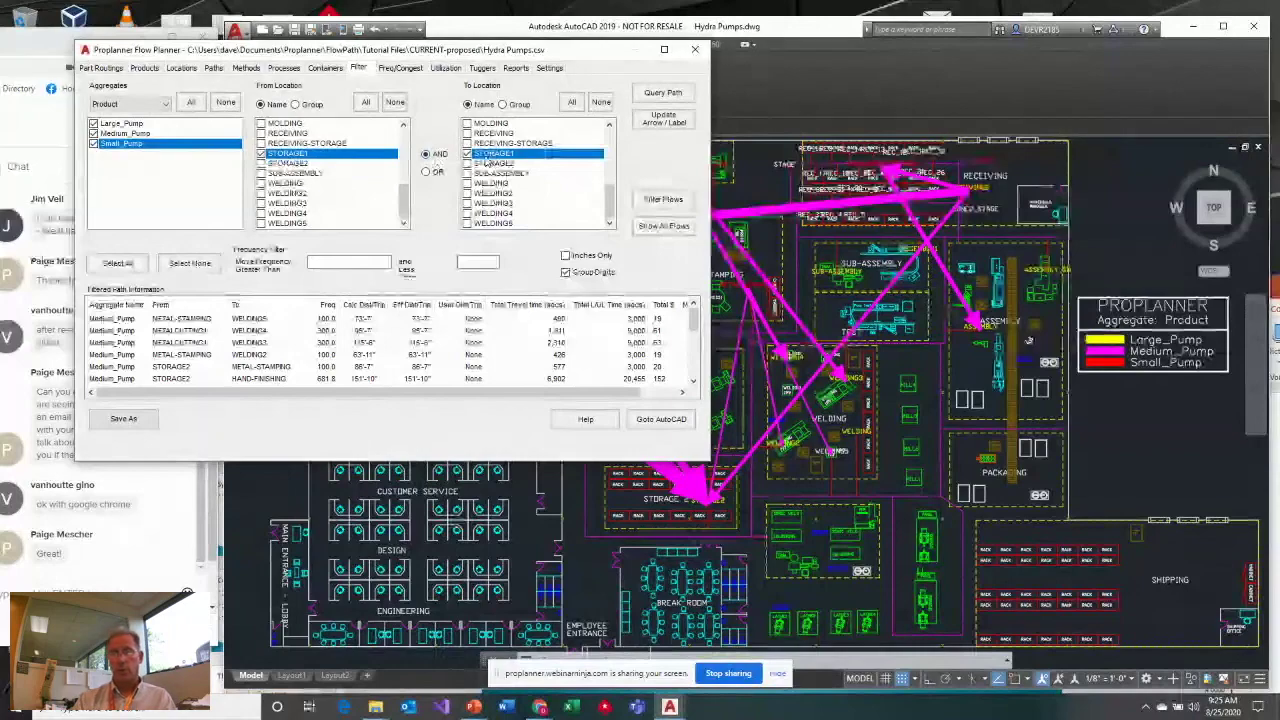
{"action": "left_click", "coordinate": [428, 172]}
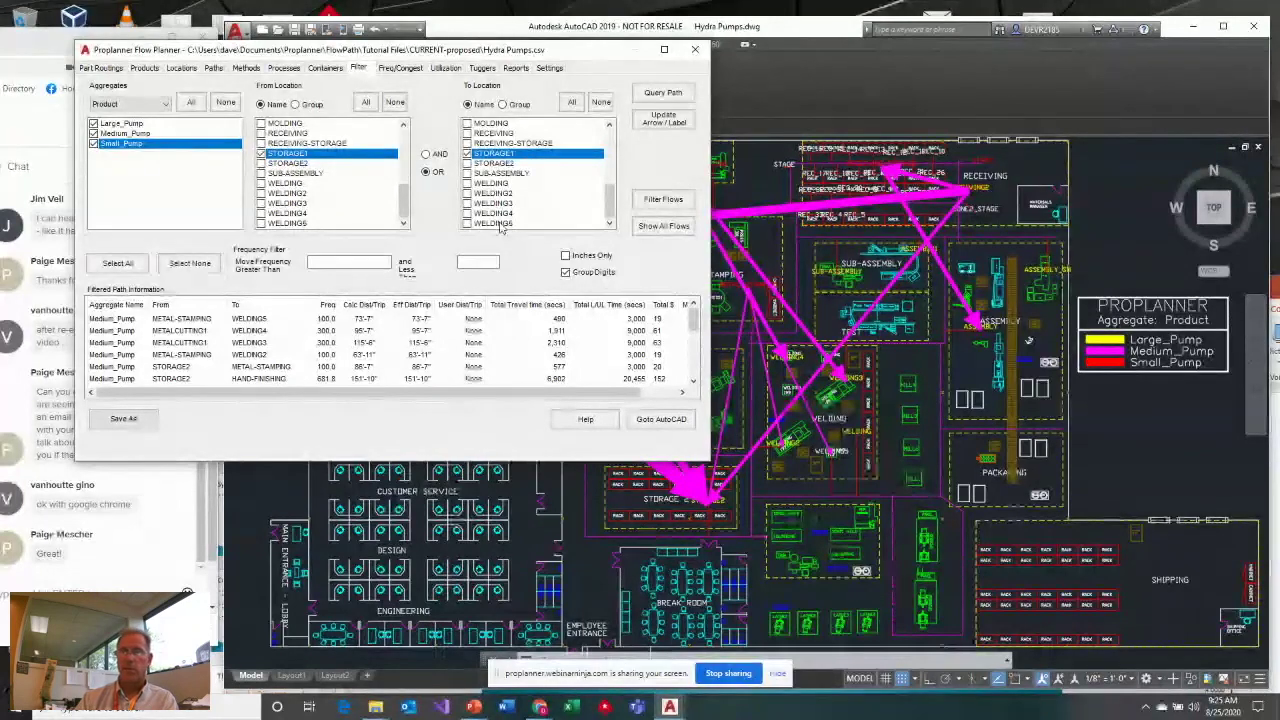
{"action": "left_click", "coordinate": [686, 201]}
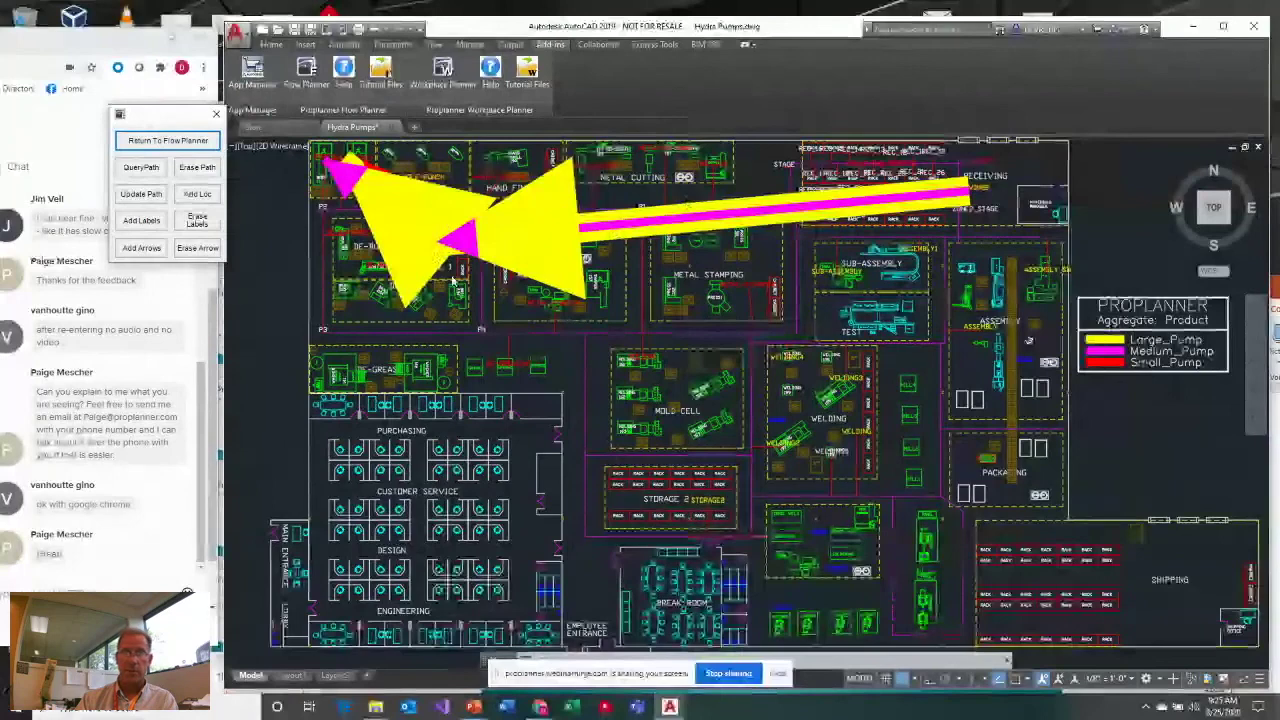
Restore the display of all flows, then filter them to those going from or to STORAGE2 and view them in the drawing
{"action": "left_click", "coordinate": [205, 143]}
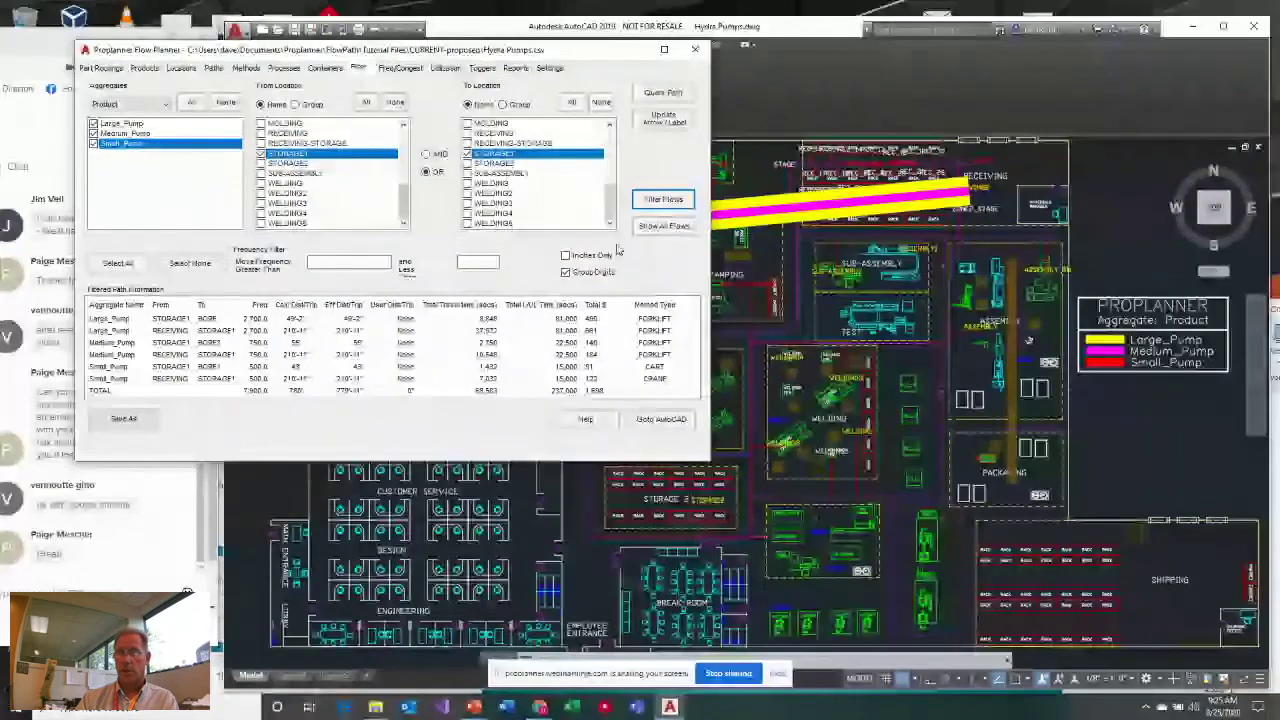
{"action": "left_click", "coordinate": [663, 226]}
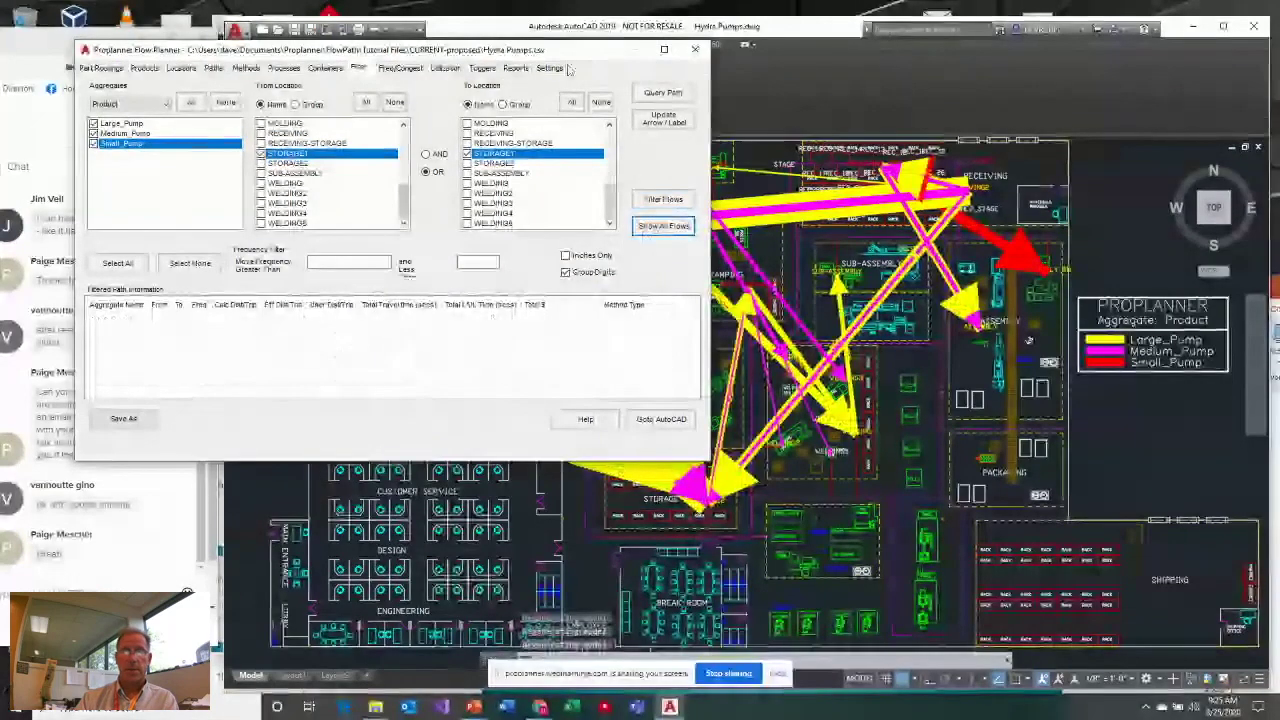
{"action": "left_click", "coordinate": [268, 164]}
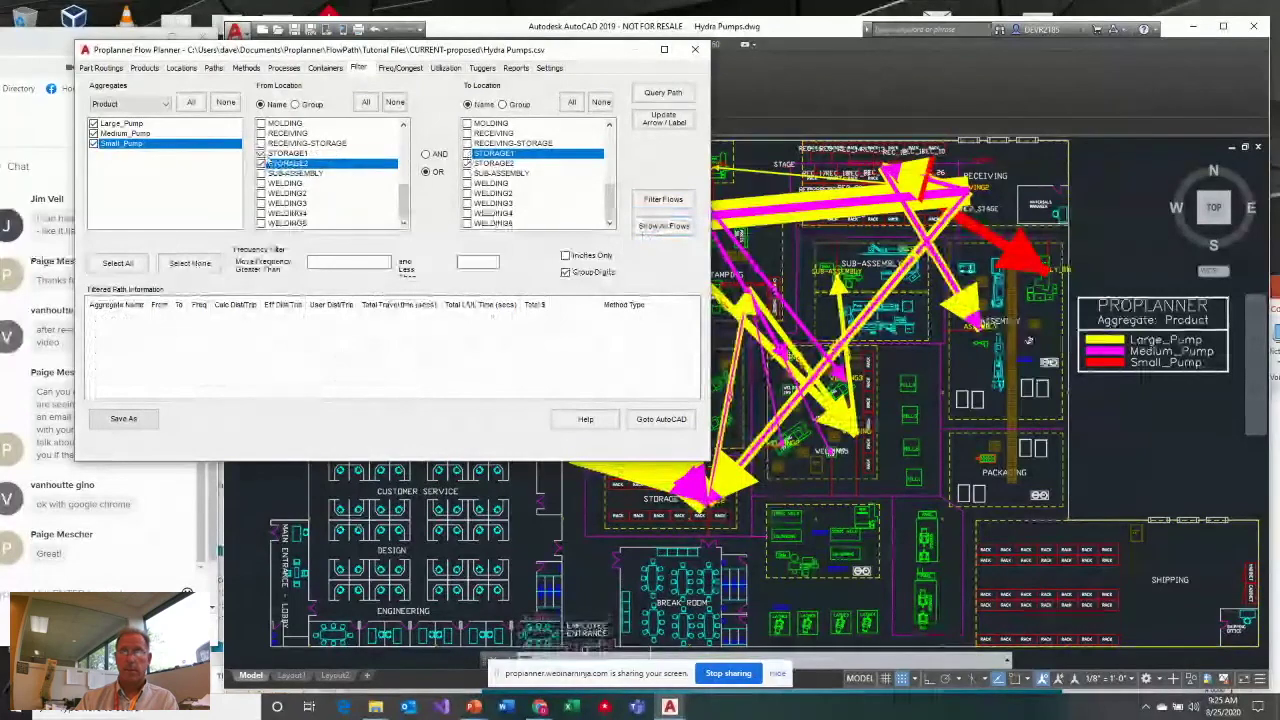
{"action": "left_click", "coordinate": [467, 163]}
{"action": "left_click", "coordinate": [661, 199]}
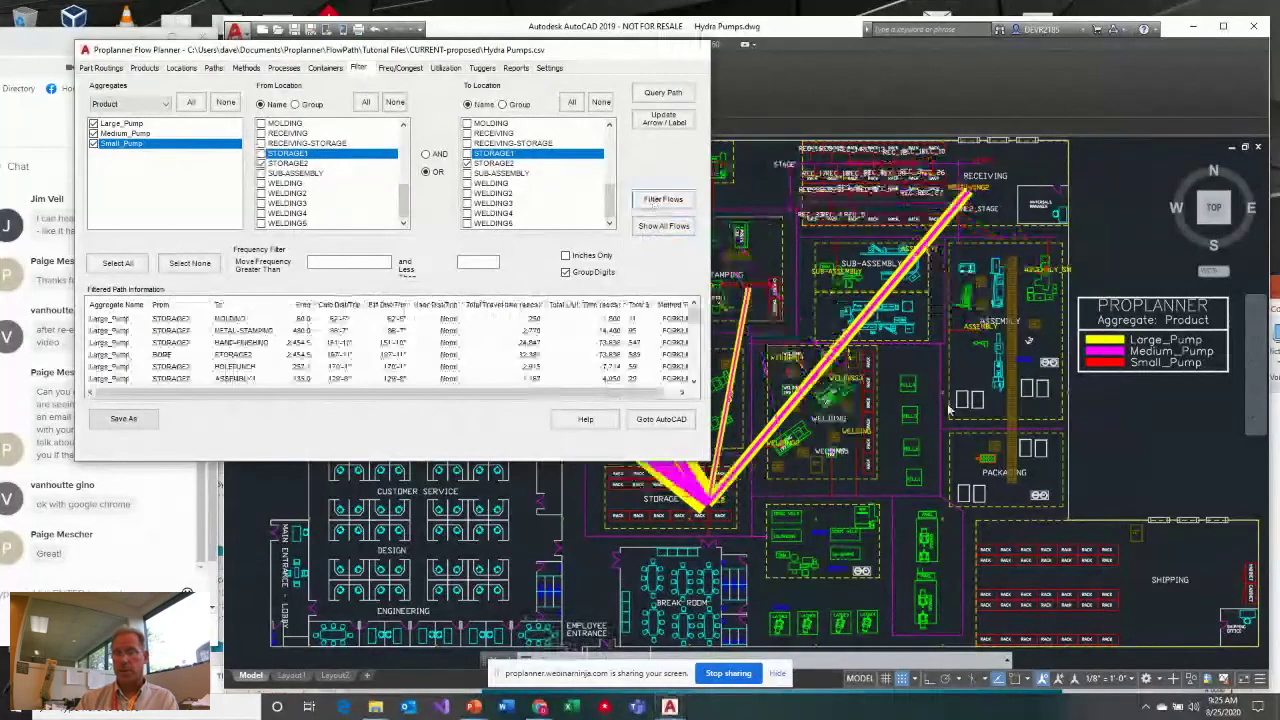
{"action": "left_click", "coordinate": [661, 418]}
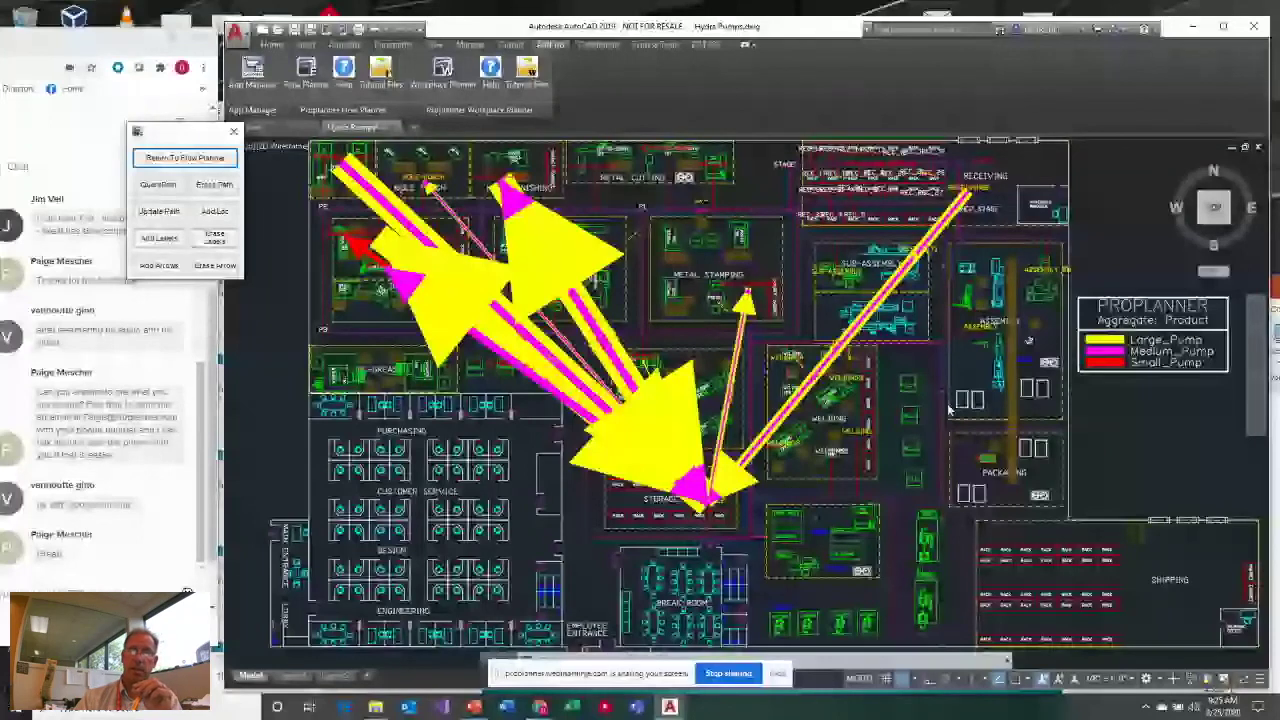
Set the flow path thickness to 10 inches per frequency and update the drawn paths
{"action": "left_click", "coordinate": [185, 157]}
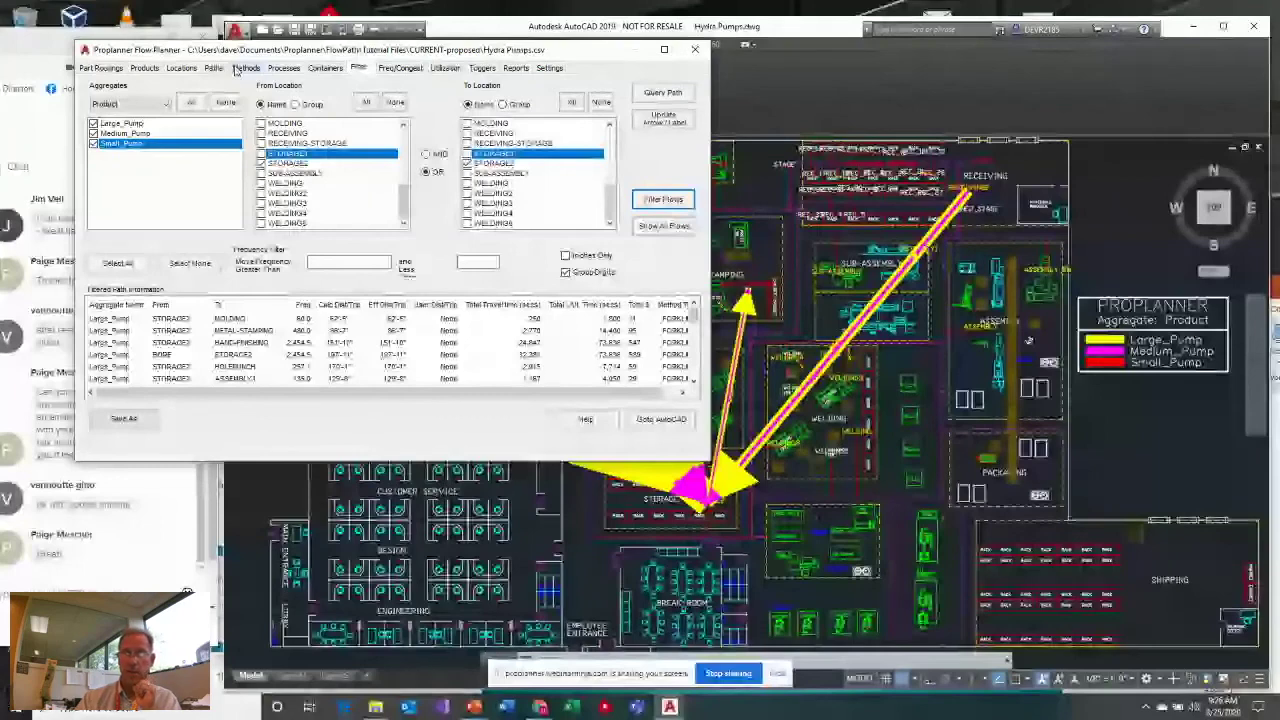
{"action": "left_click", "coordinate": [213, 67]}
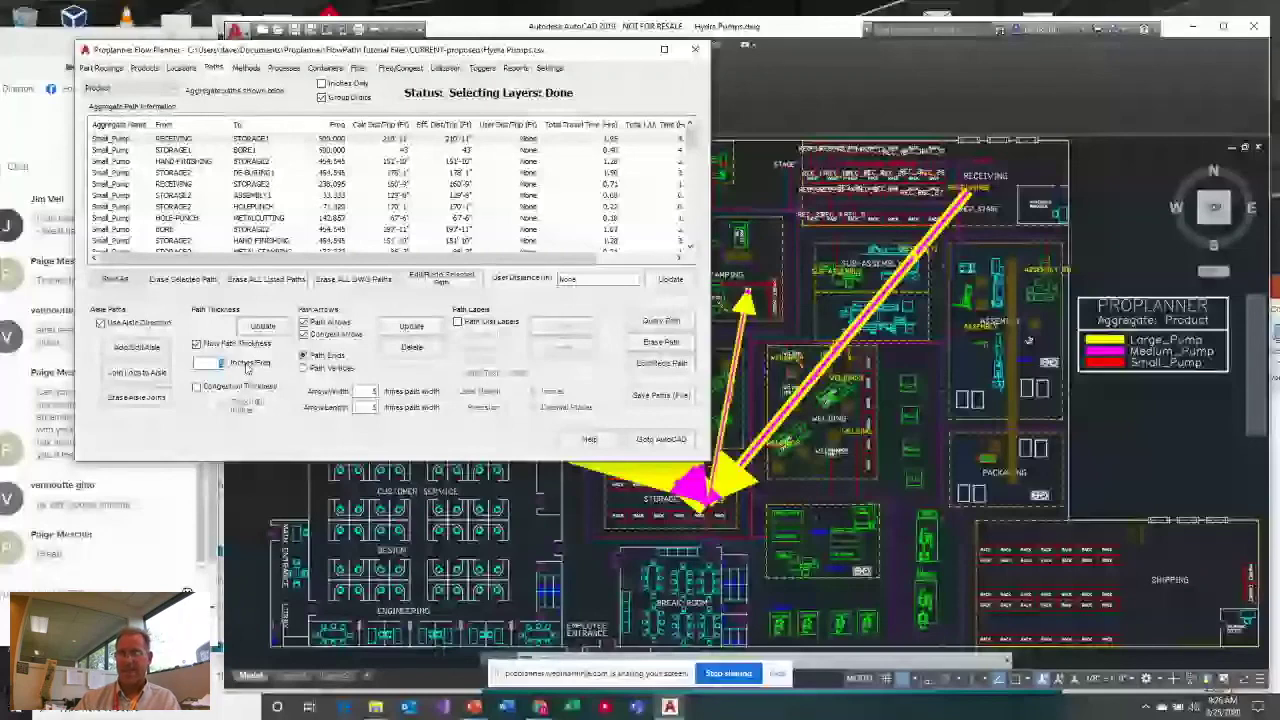
{"action": "type", "text": "10"}
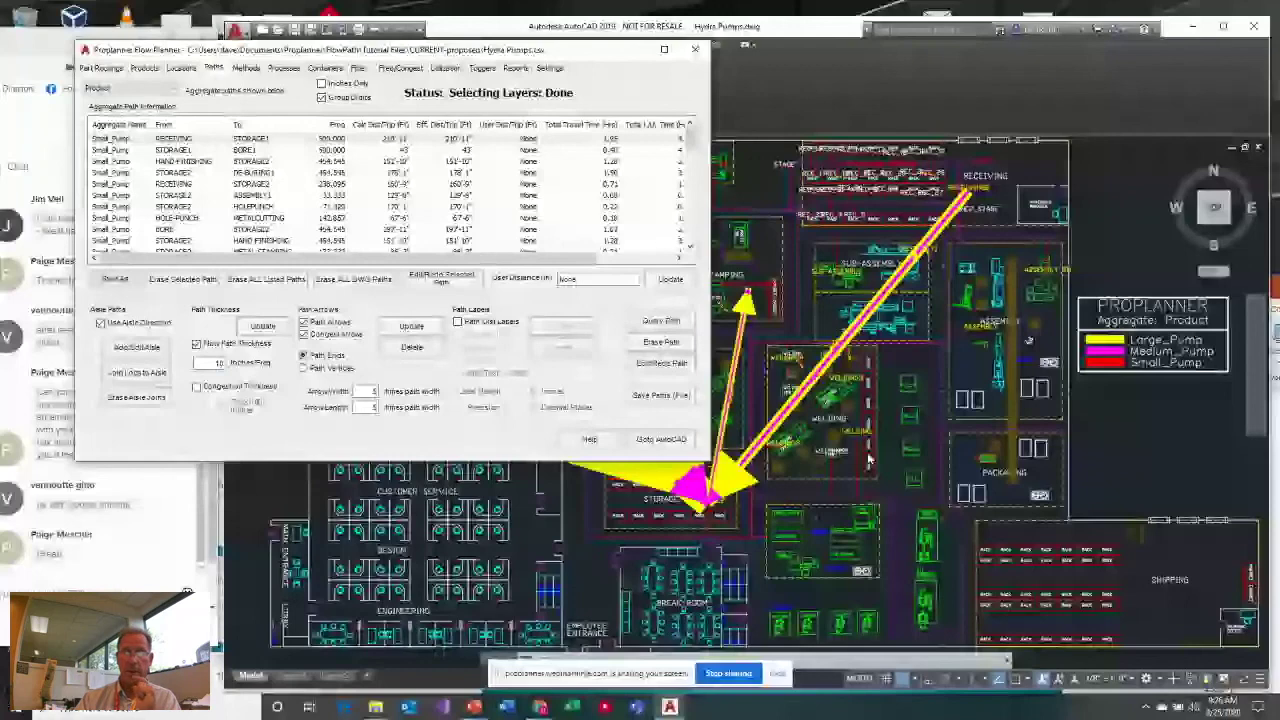
{"action": "key", "text": "Return"}
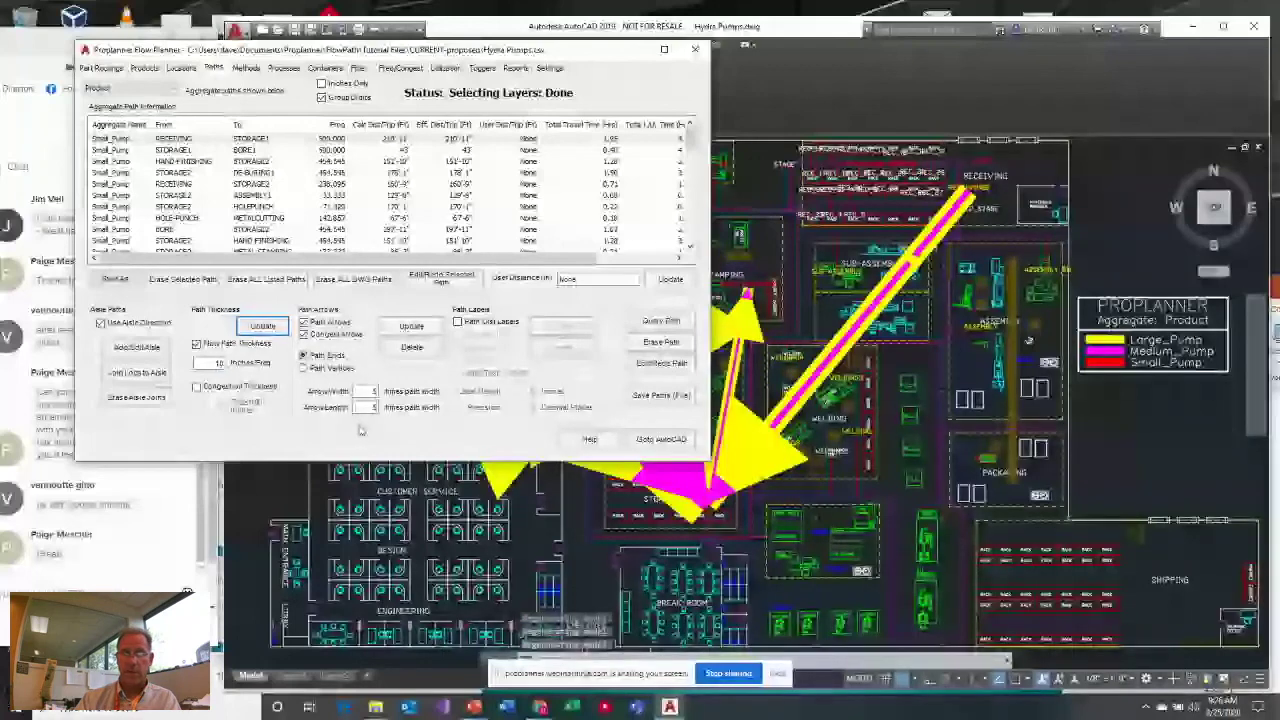
Set the path arrow width and length to 2 times path width and update the arrows
{"action": "double_click", "coordinate": [368, 391]}
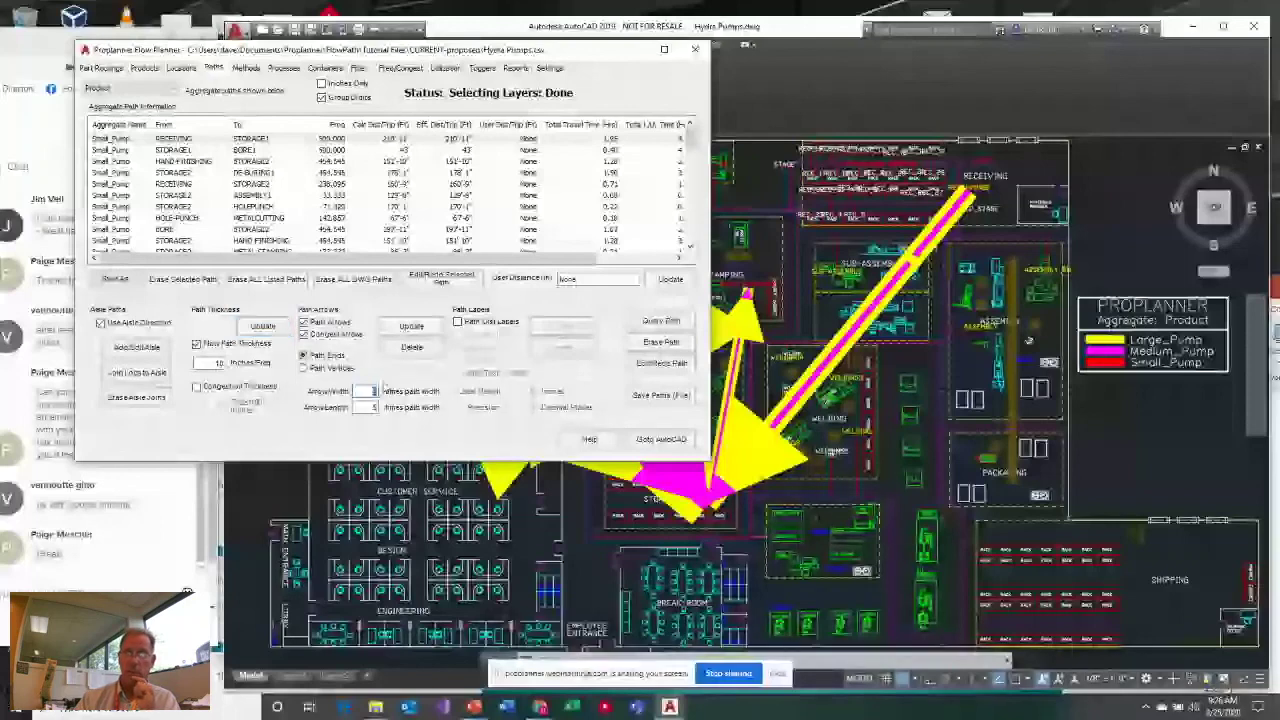
{"action": "type", "text": "2"}
{"action": "key", "text": "Tab"}
{"action": "type", "text": "2"}
{"action": "left_click", "coordinate": [411, 327]}
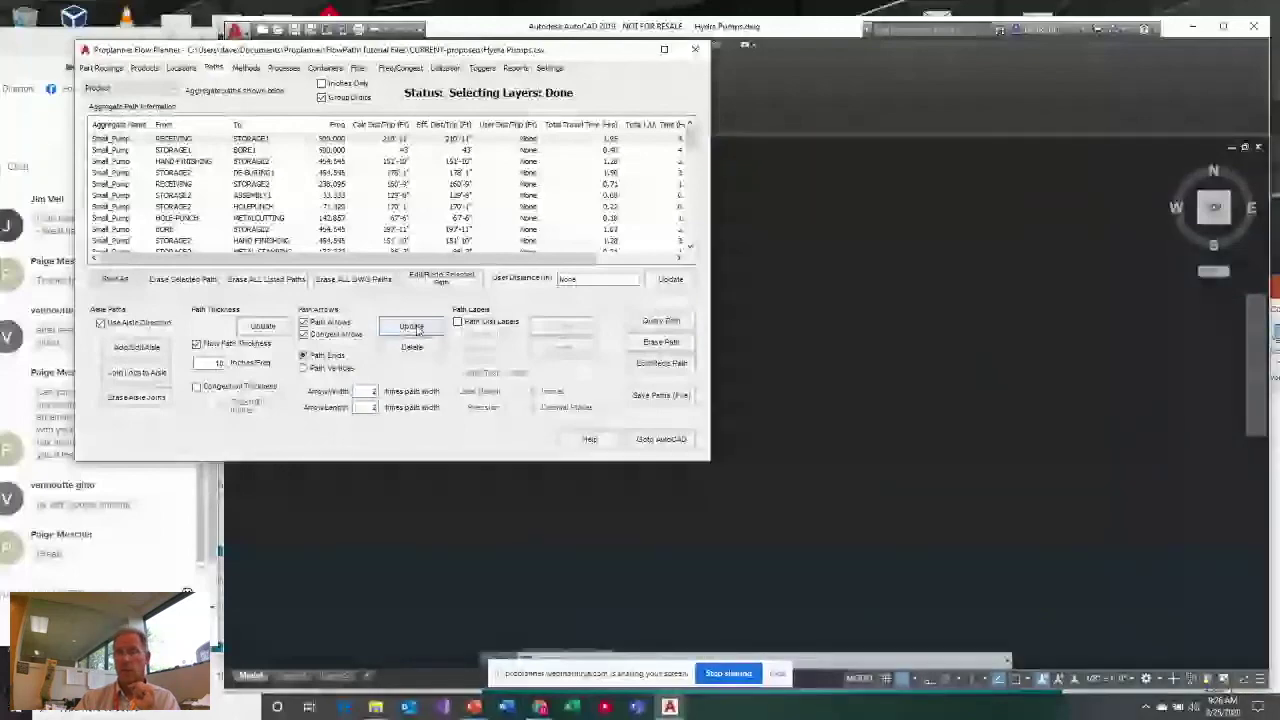
Reduce the flow path thickness and update the paths, keeping the Flow Planner window clear of the drawn flows
{"action": "left_click_drag", "start_coordinate": [430, 56], "coordinate": [385, 122]}
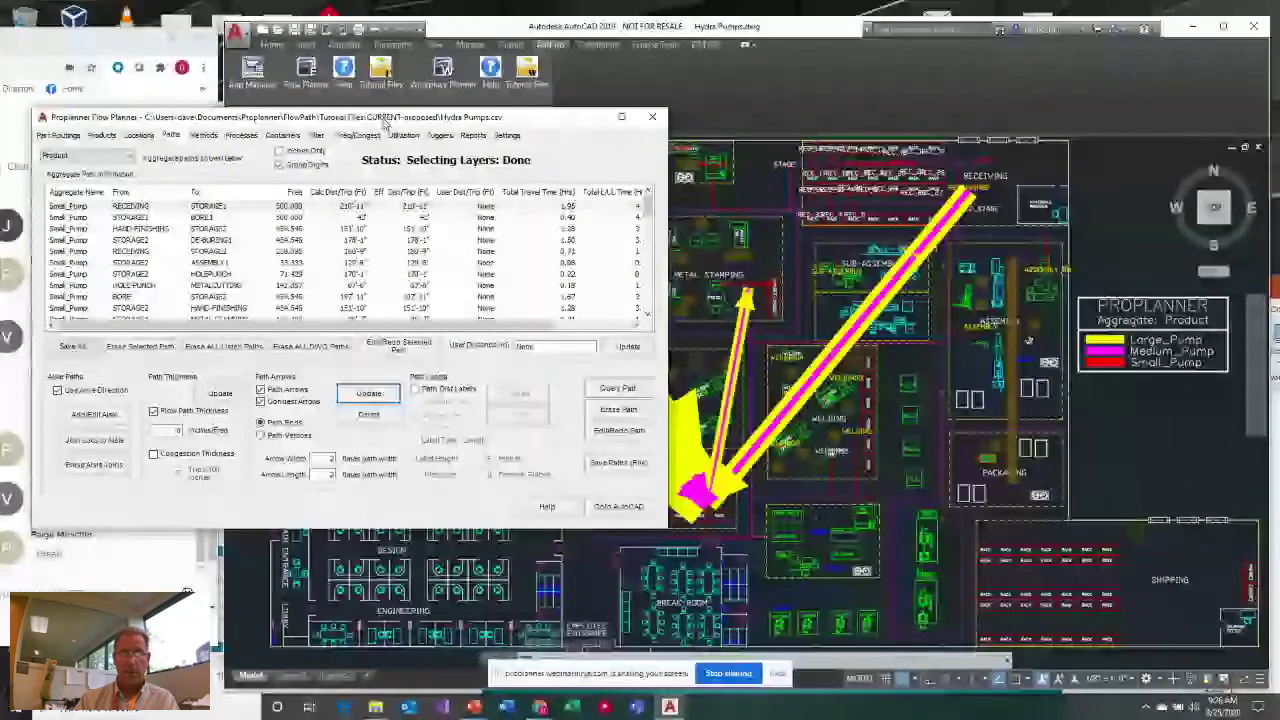
{"action": "left_click", "coordinate": [222, 393]}
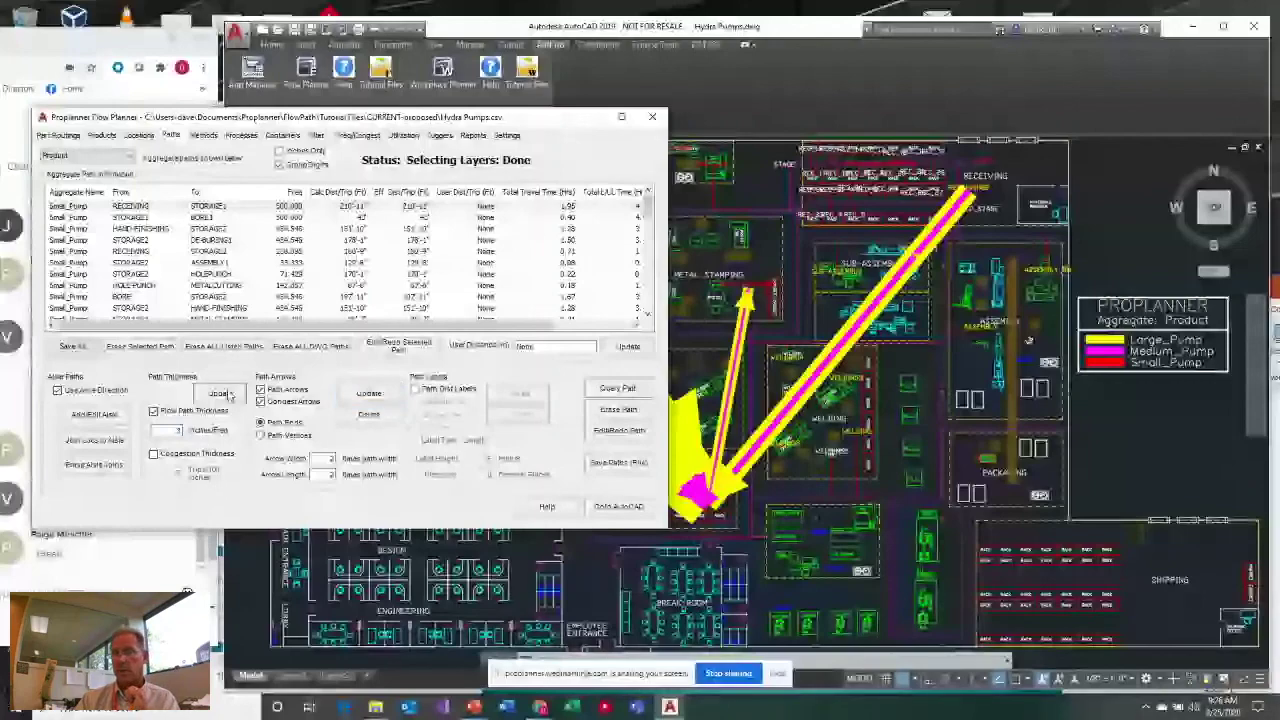
{"action": "left_click_drag", "start_coordinate": [510, 123], "coordinate": [382, 140]}
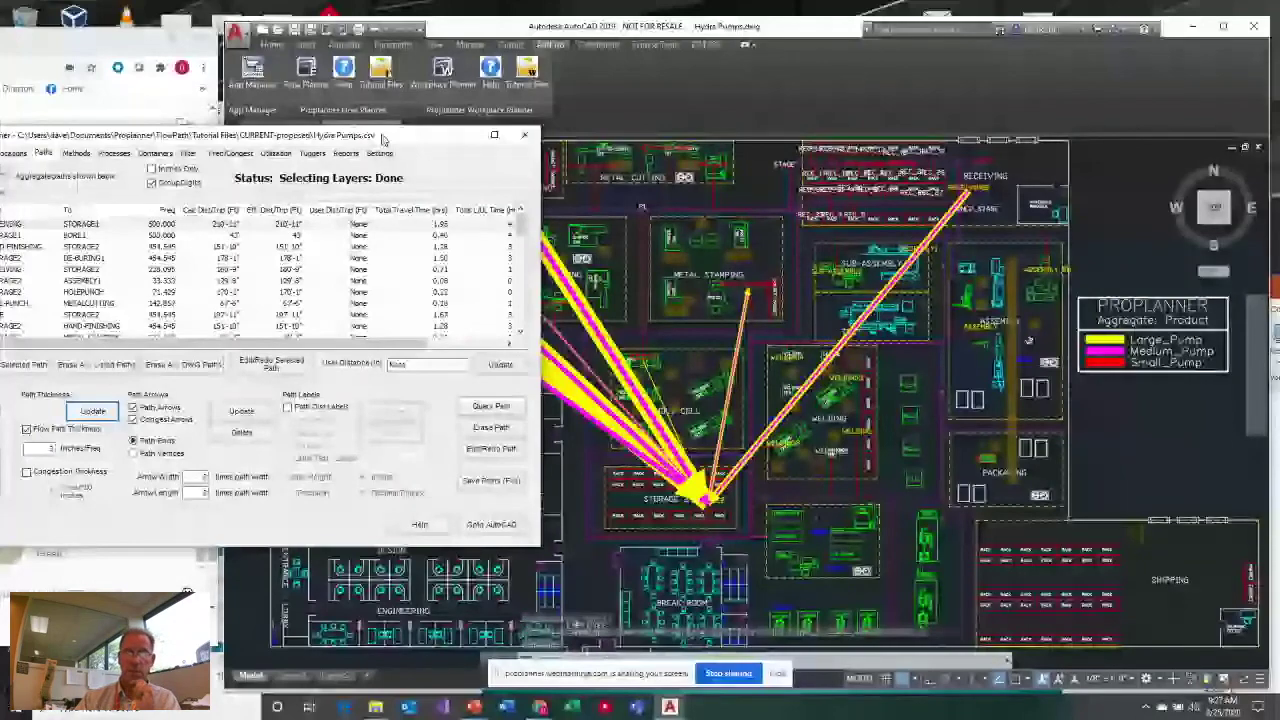
{"action": "left_click_drag", "start_coordinate": [382, 140], "coordinate": [508, 58]}
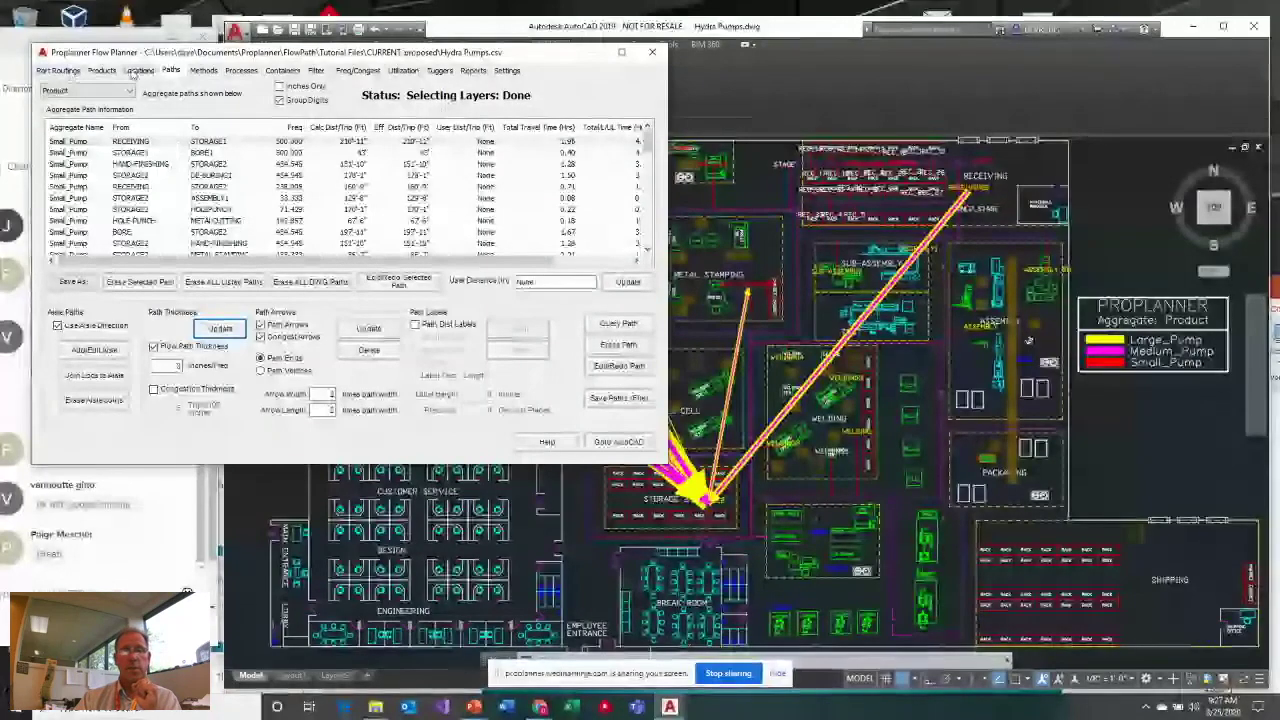
Inspect the ASSEMBLY_SM location and check the location text layer in the default settings
{"action": "left_click", "coordinate": [139, 70]}
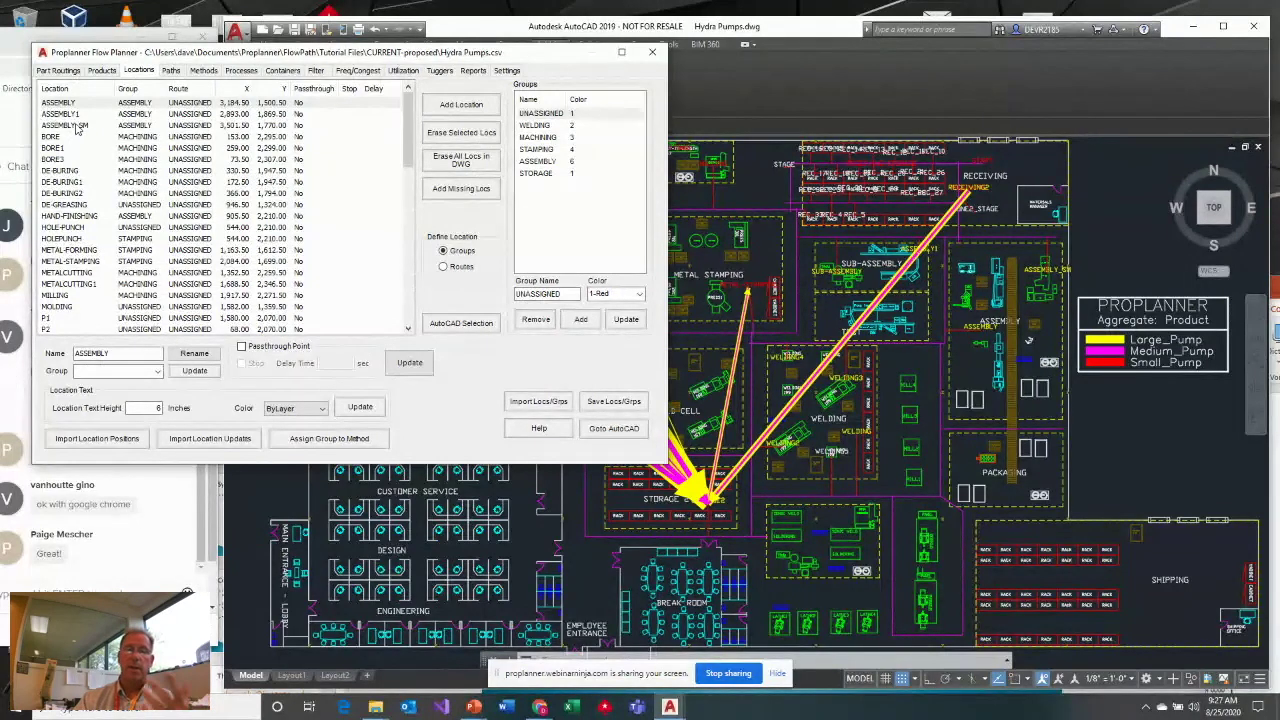
{"action": "left_click", "coordinate": [75, 126]}
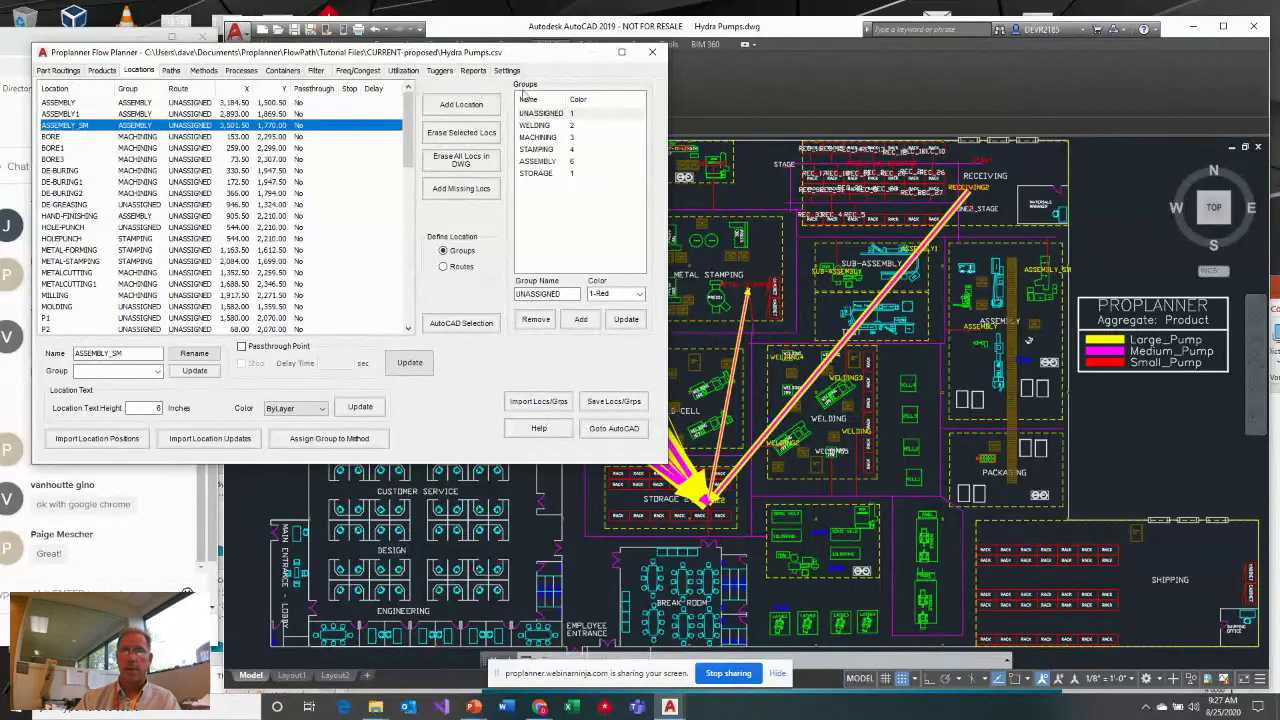
{"action": "left_click", "coordinate": [507, 70]}
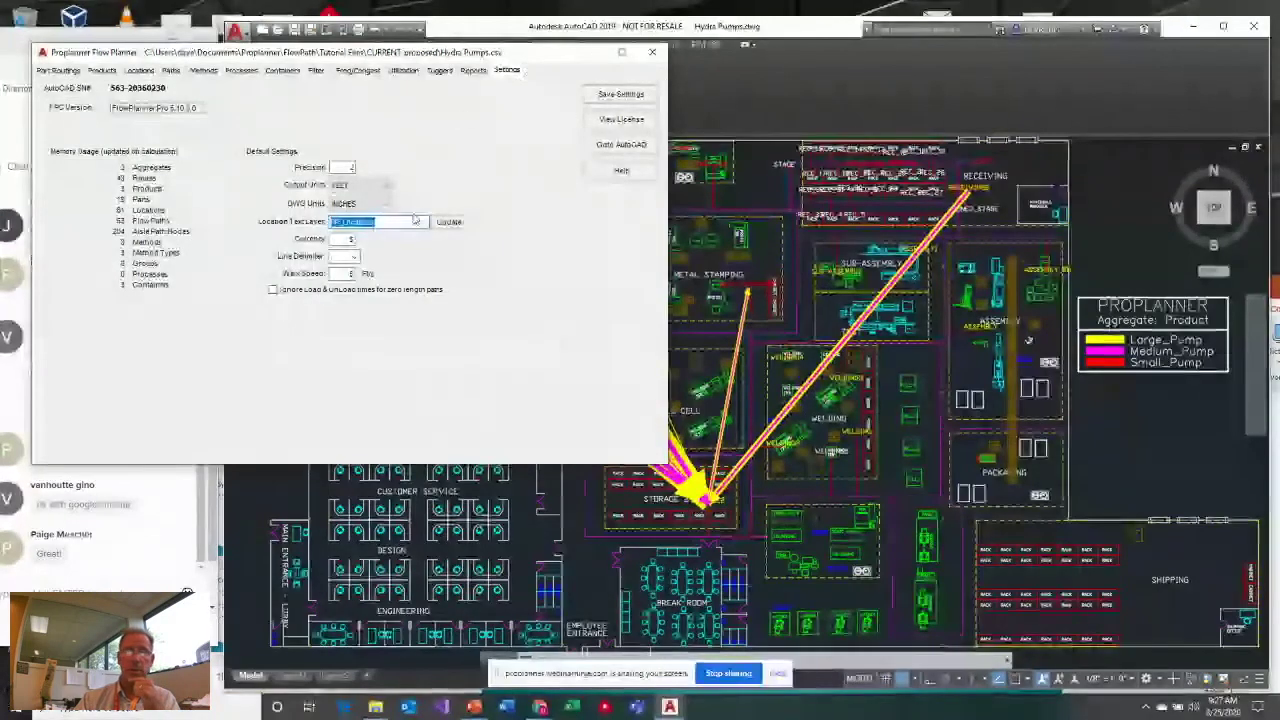
Update the location text height in the drawing, first to 12 inches and then to 48 inches
{"action": "left_click", "coordinate": [140, 71]}
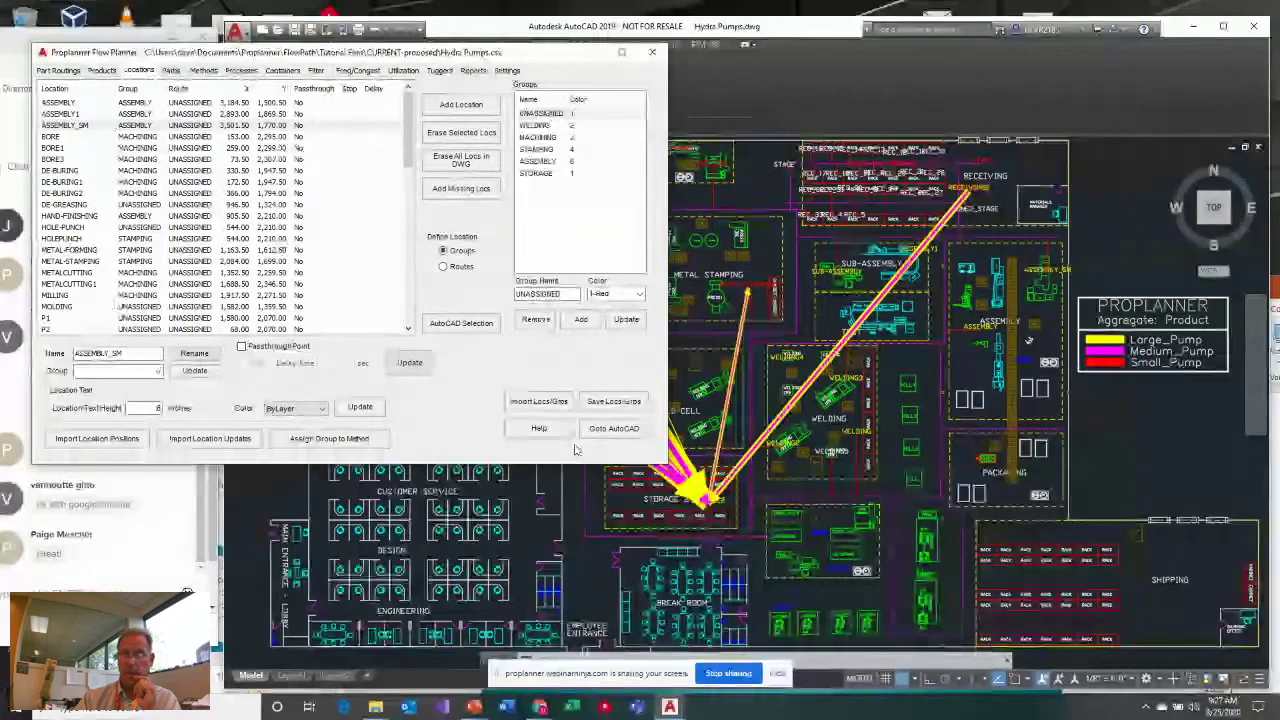
{"action": "type", "text": "12"}
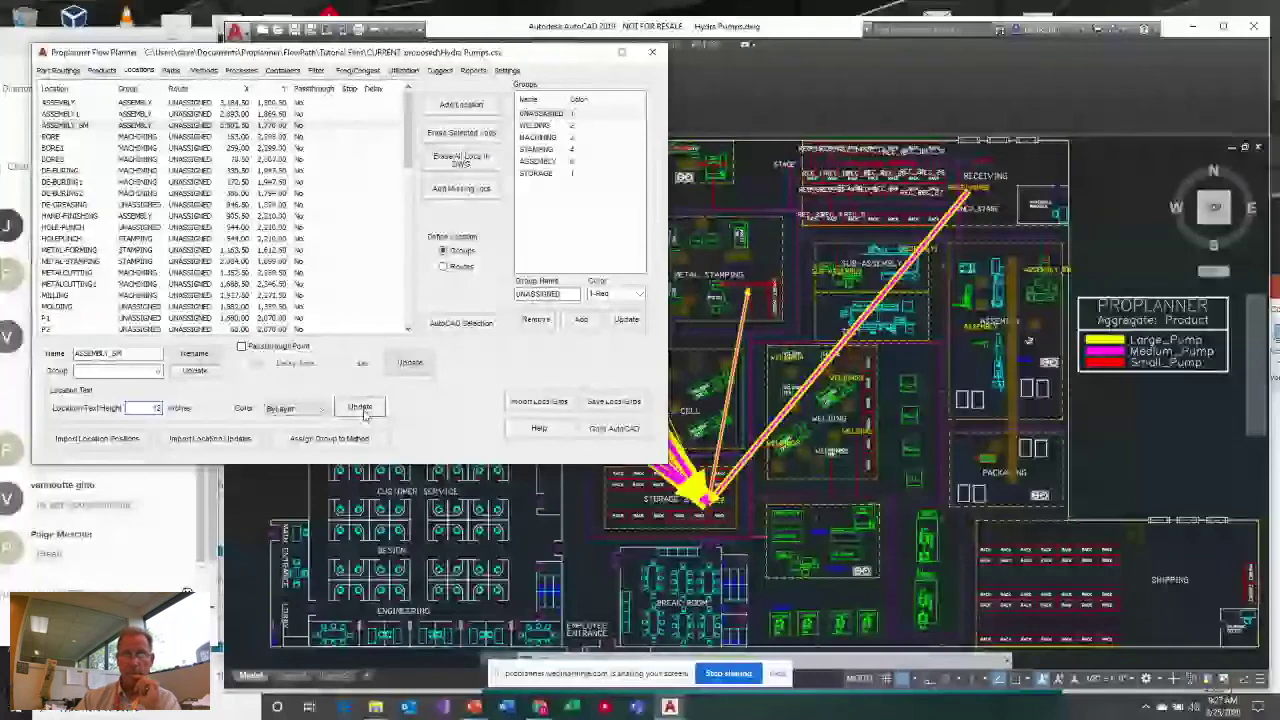
{"action": "left_click", "coordinate": [362, 410]}
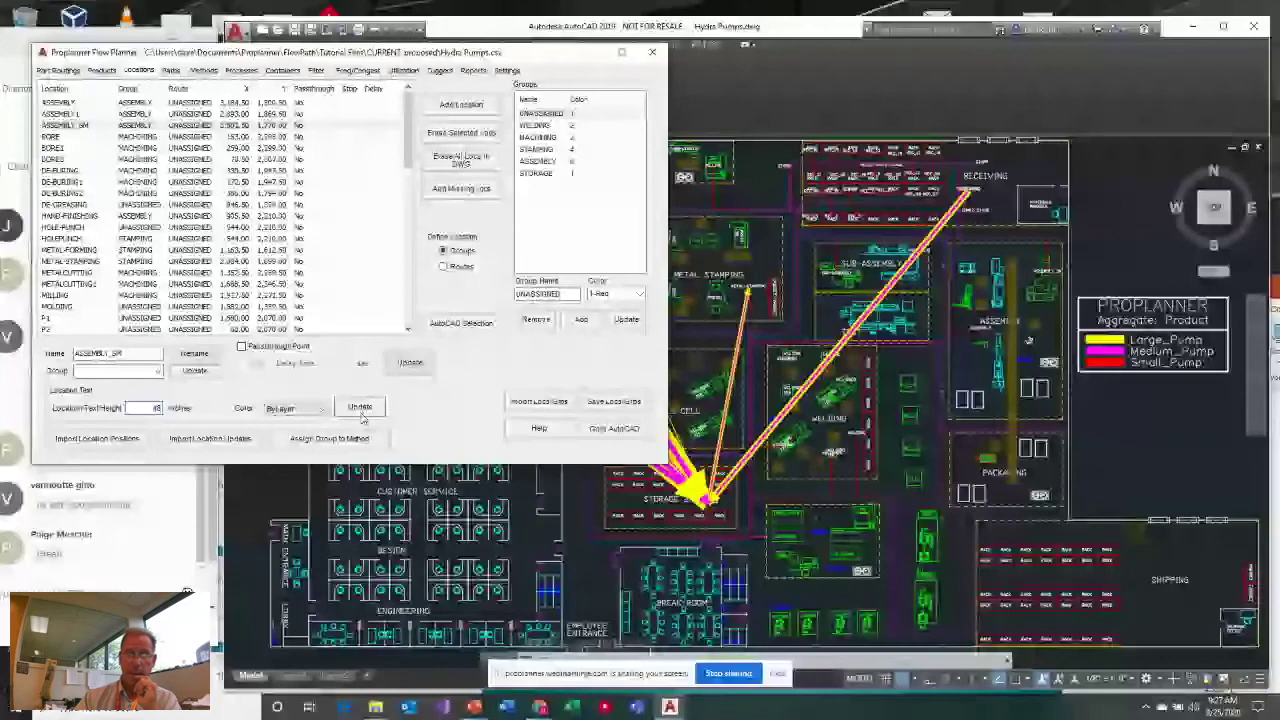
{"action": "left_click", "coordinate": [361, 410]}
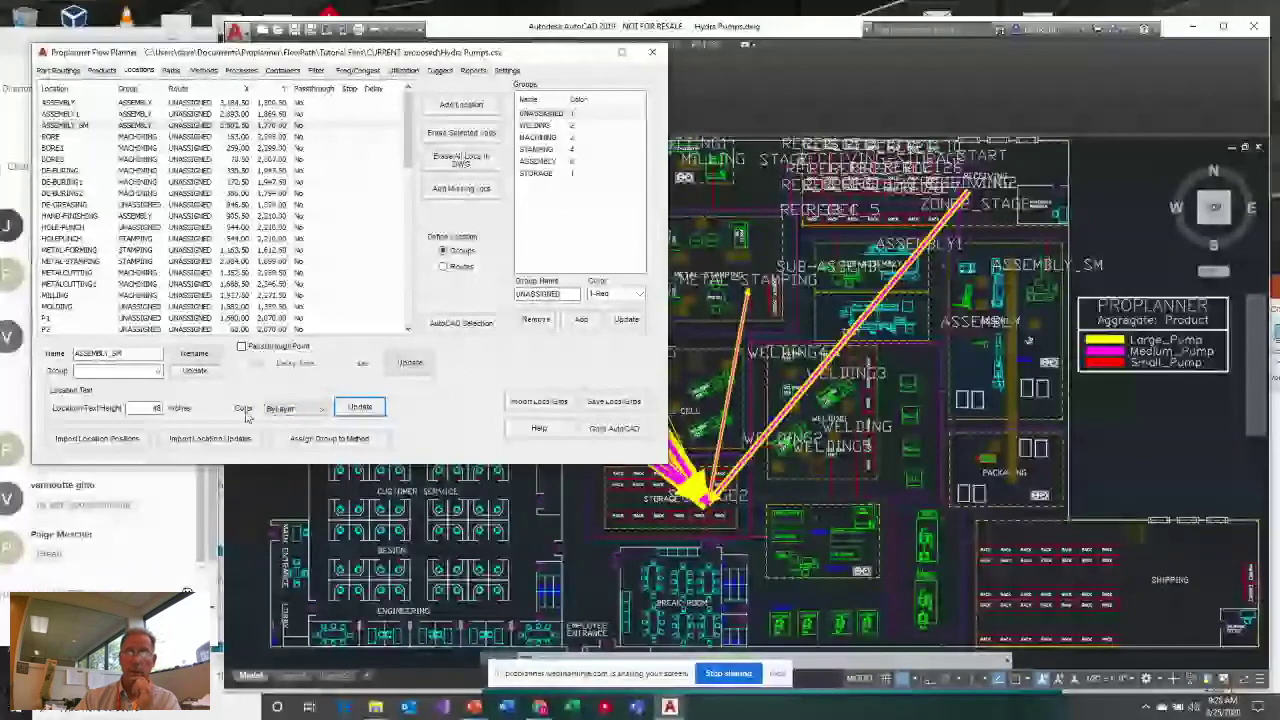
Review the location text colour options and the colours defined for the location groups, including MACHINING and ASSEMBLY
{"action": "left_click", "coordinate": [296, 409]}
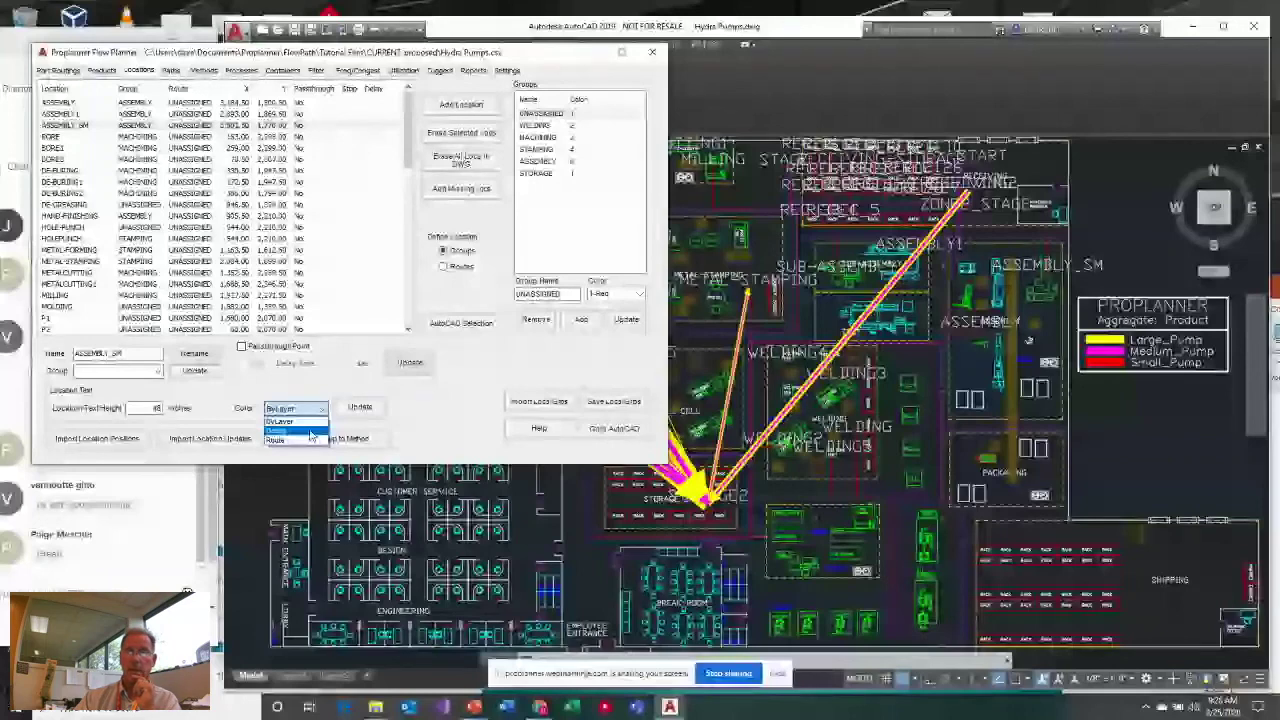
{"action": "left_click", "coordinate": [410, 205]}
{"action": "left_click_drag", "start_coordinate": [418, 205], "coordinate": [428, 130]}
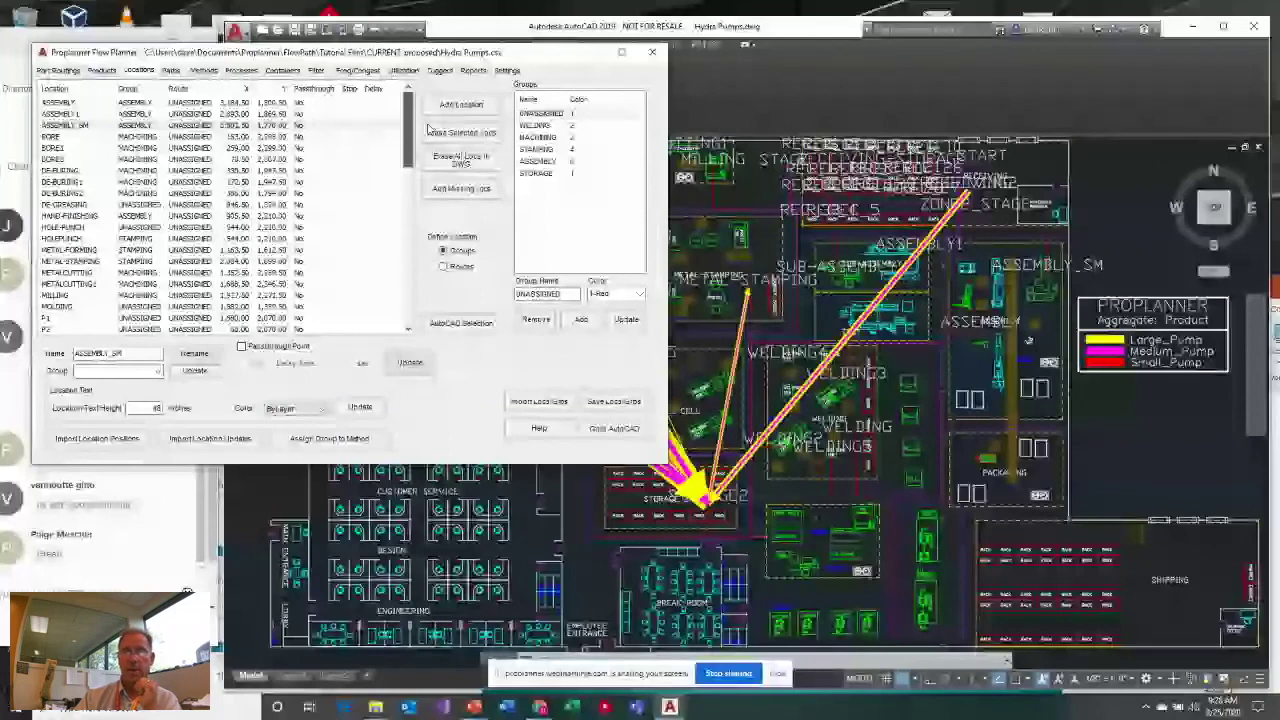
{"action": "left_click", "coordinate": [536, 125]}
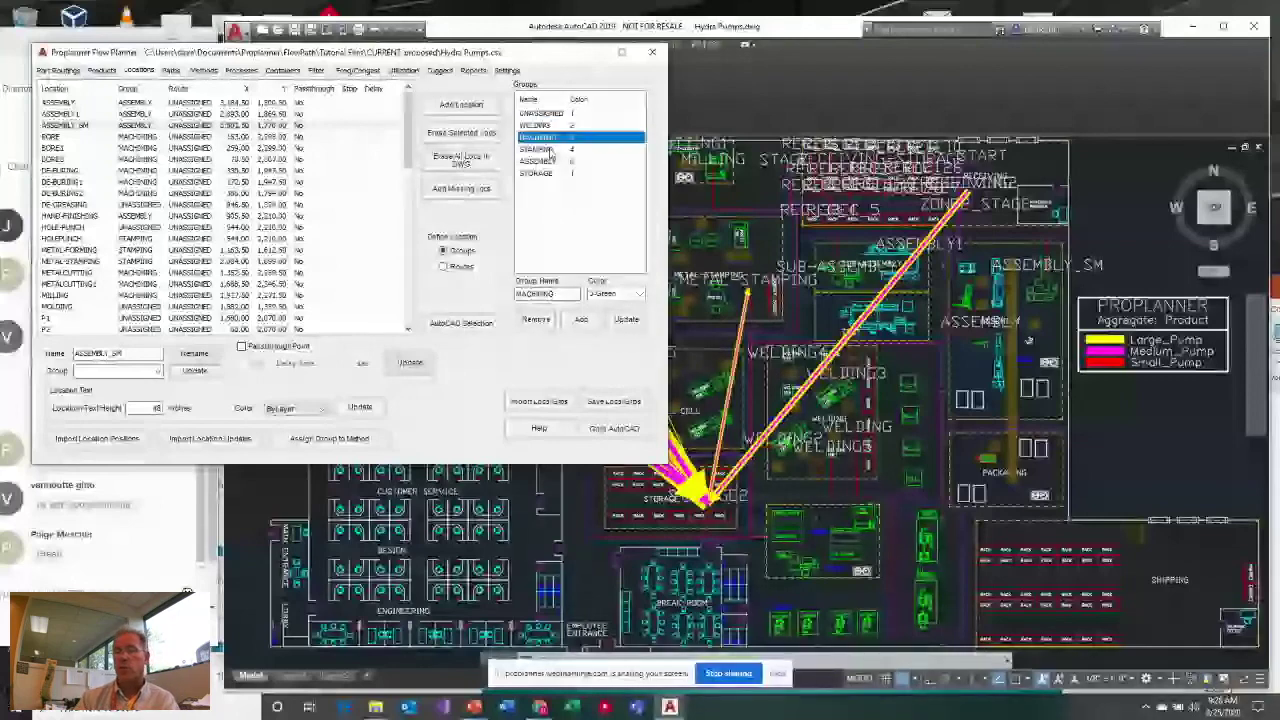
{"action": "left_click", "coordinate": [549, 161]}
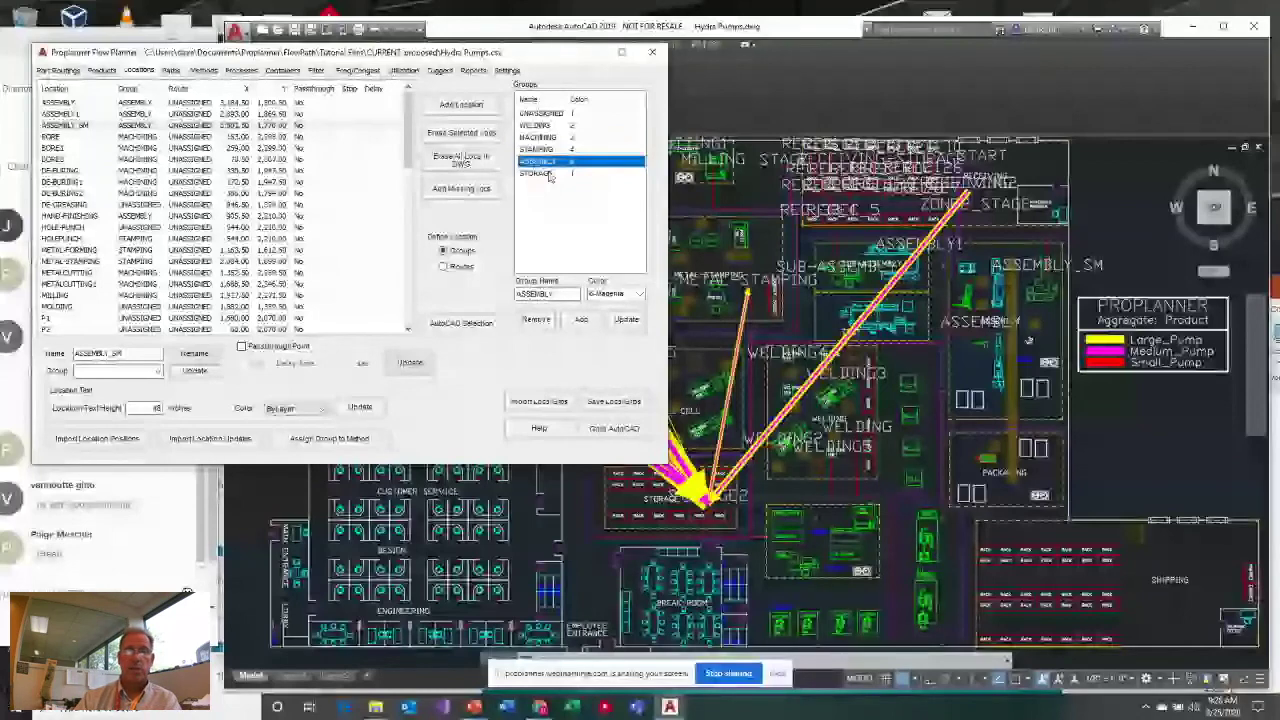
Assign ASSEMBLY, ASSEMBLY1, ASSEMBLY_SM and HAND-FINISHING to the ASSEMBLY group and colour the location text by Group
{"action": "left_click", "coordinate": [160, 102]}
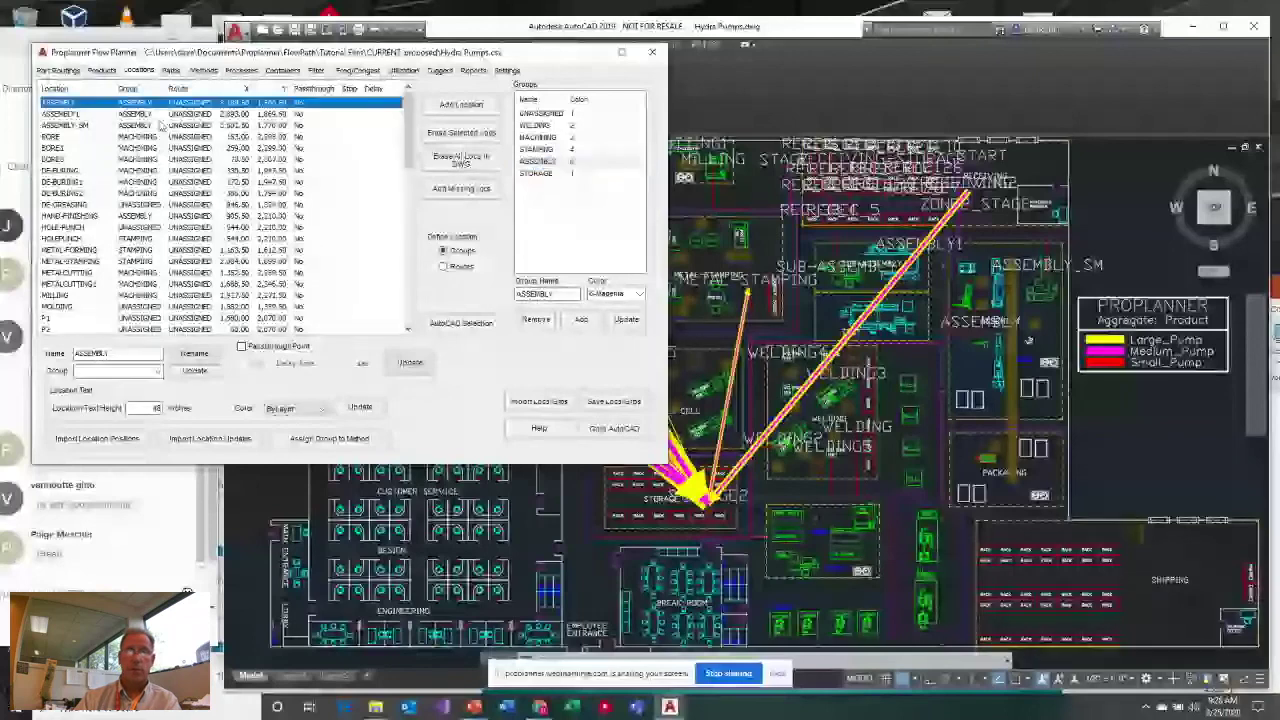
{"action": "left_click", "coordinate": [84, 129], "text": "shift"}
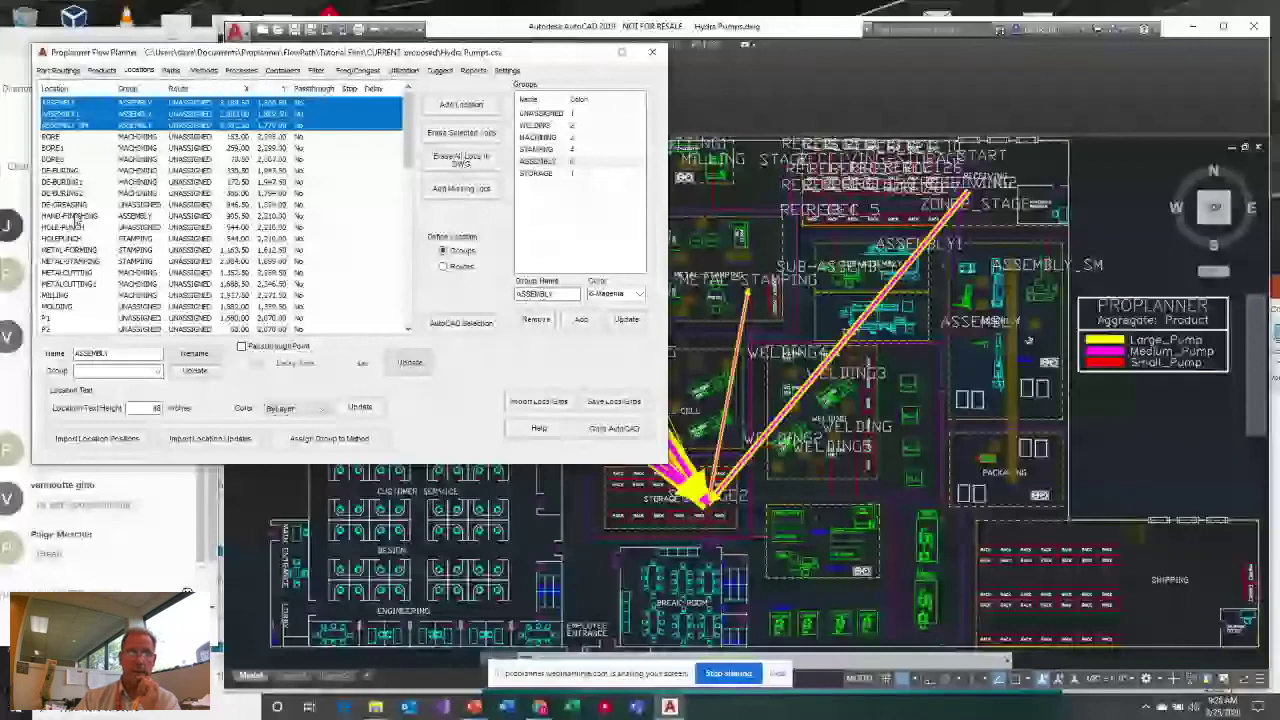
{"action": "left_click", "coordinate": [158, 372]}
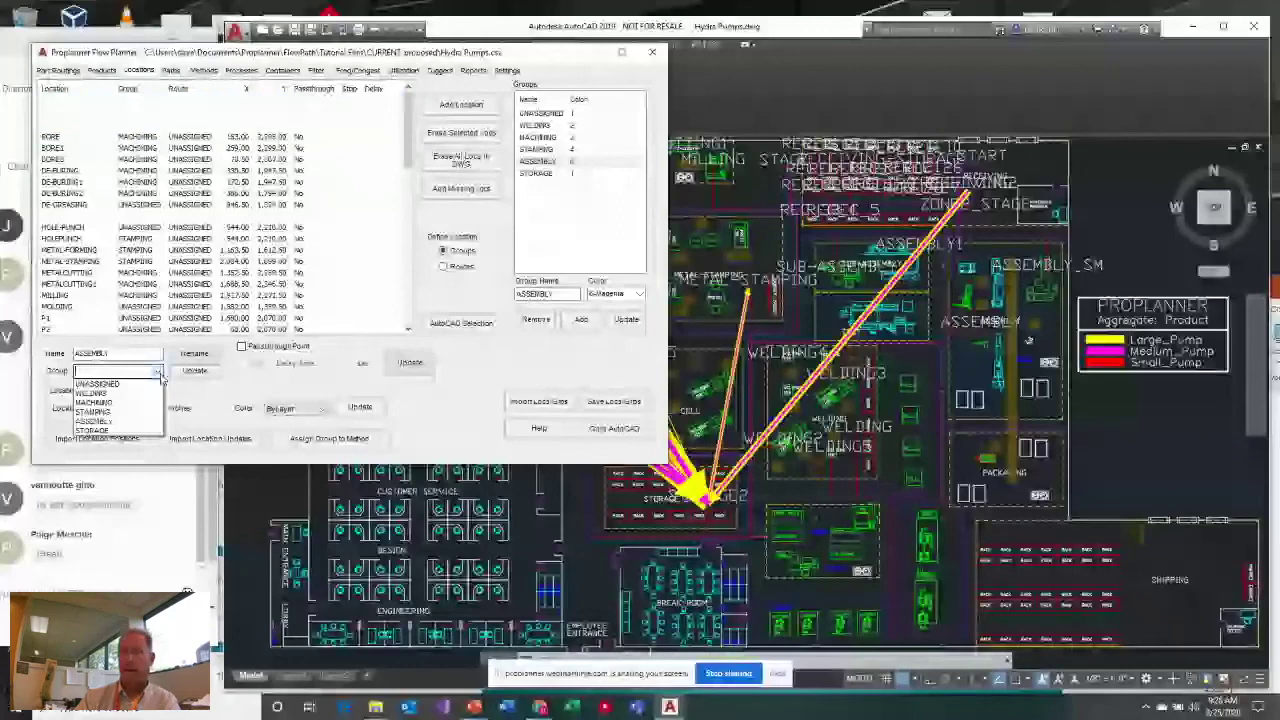
{"action": "left_click", "coordinate": [94, 421]}
{"action": "left_click", "coordinate": [194, 370]}
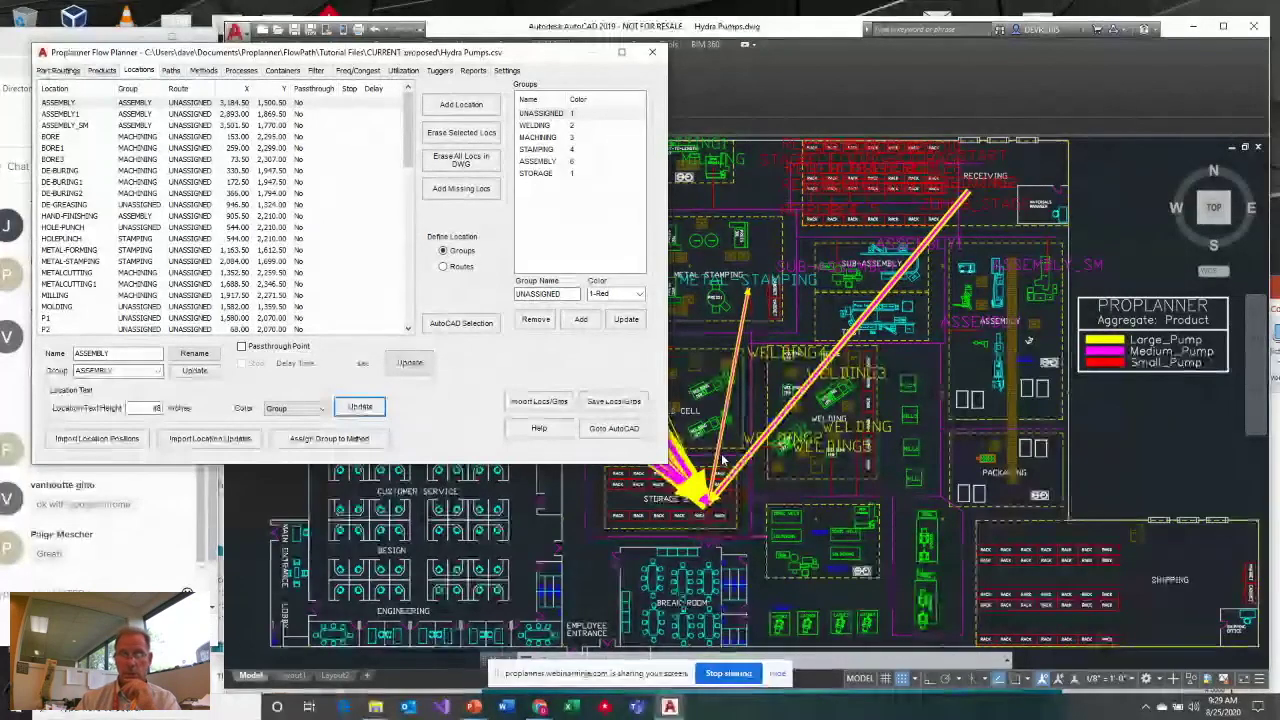
Move the STORAGE2 location label from the Storage 2 cell into the racks of the Shipping area
{"action": "left_click", "coordinate": [600, 430]}
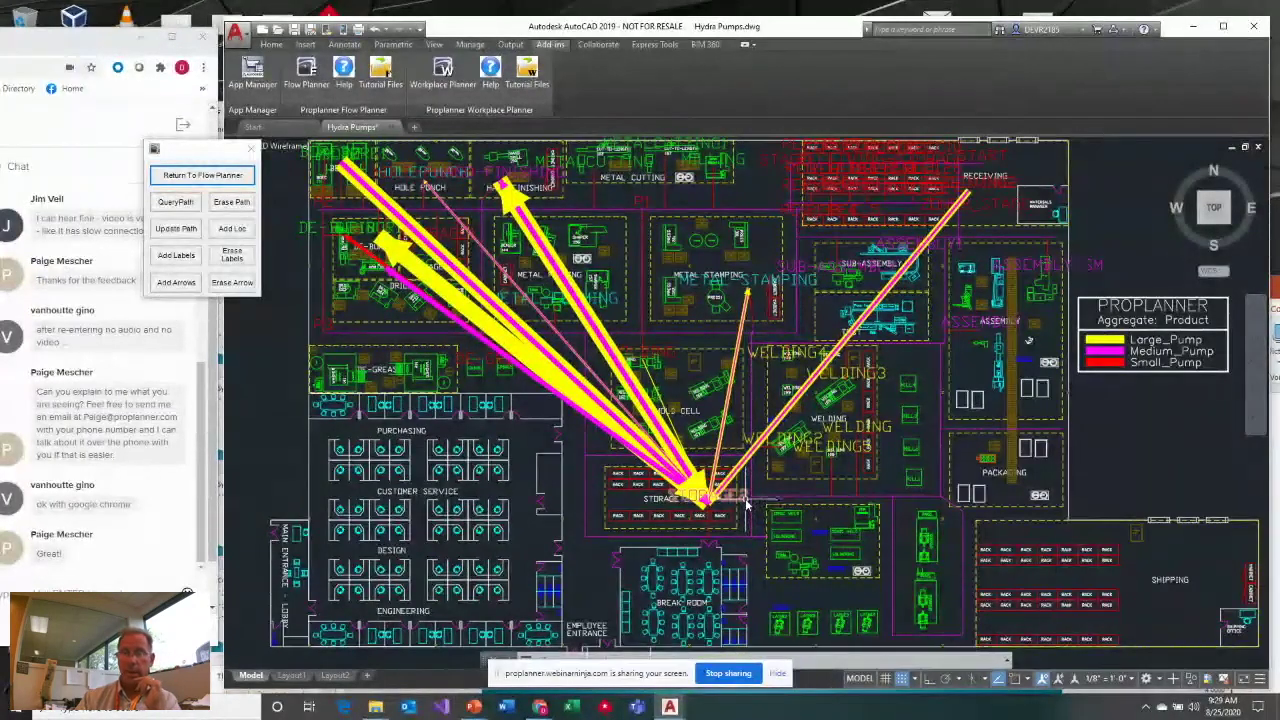
{"action": "left_click", "coordinate": [700, 498]}
{"action": "left_click", "coordinate": [701, 498]}
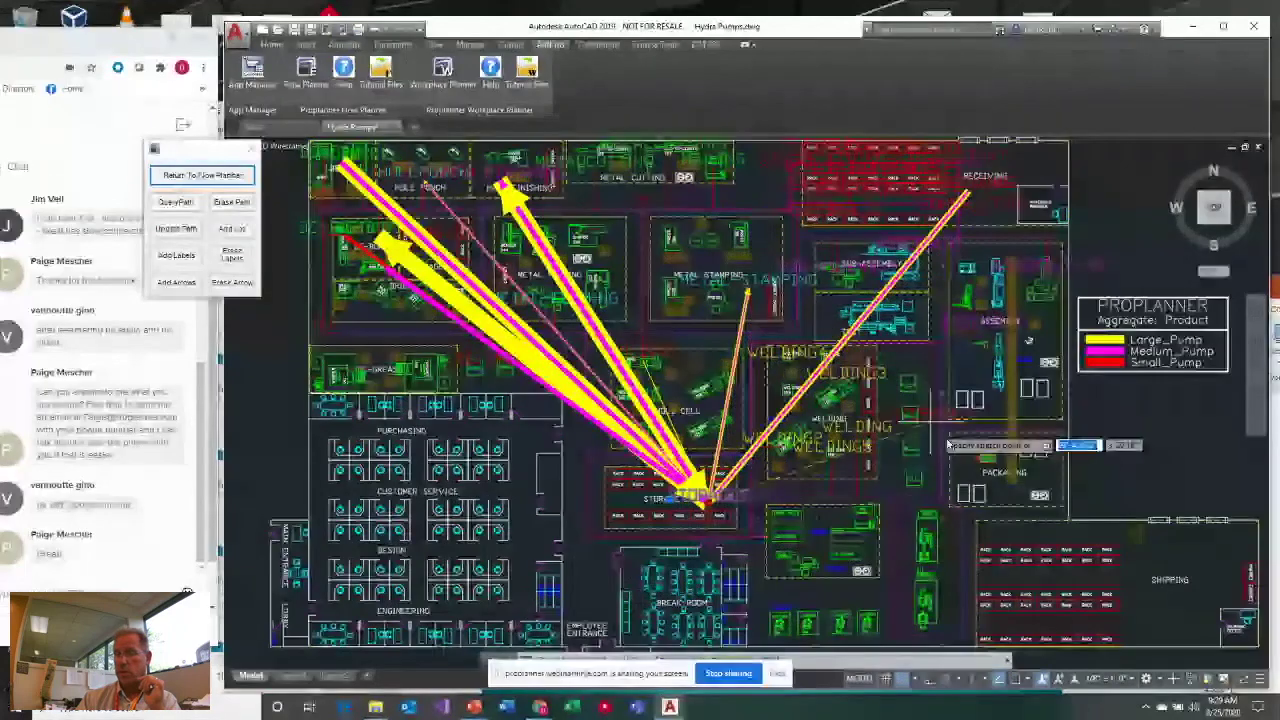
{"action": "left_click", "coordinate": [1035, 600]}
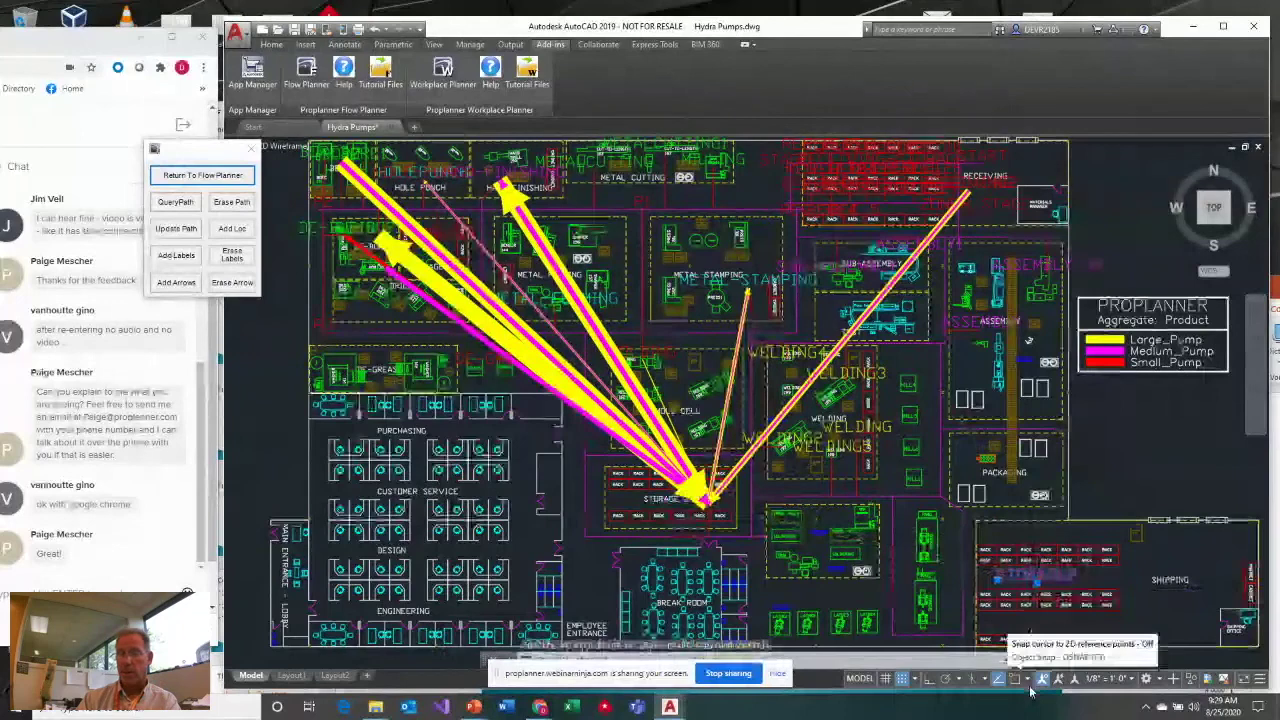
Try to move the Storage 2 rack block together with the flow lines ending there toward the offices
{"action": "left_click", "coordinate": [766, 506]}
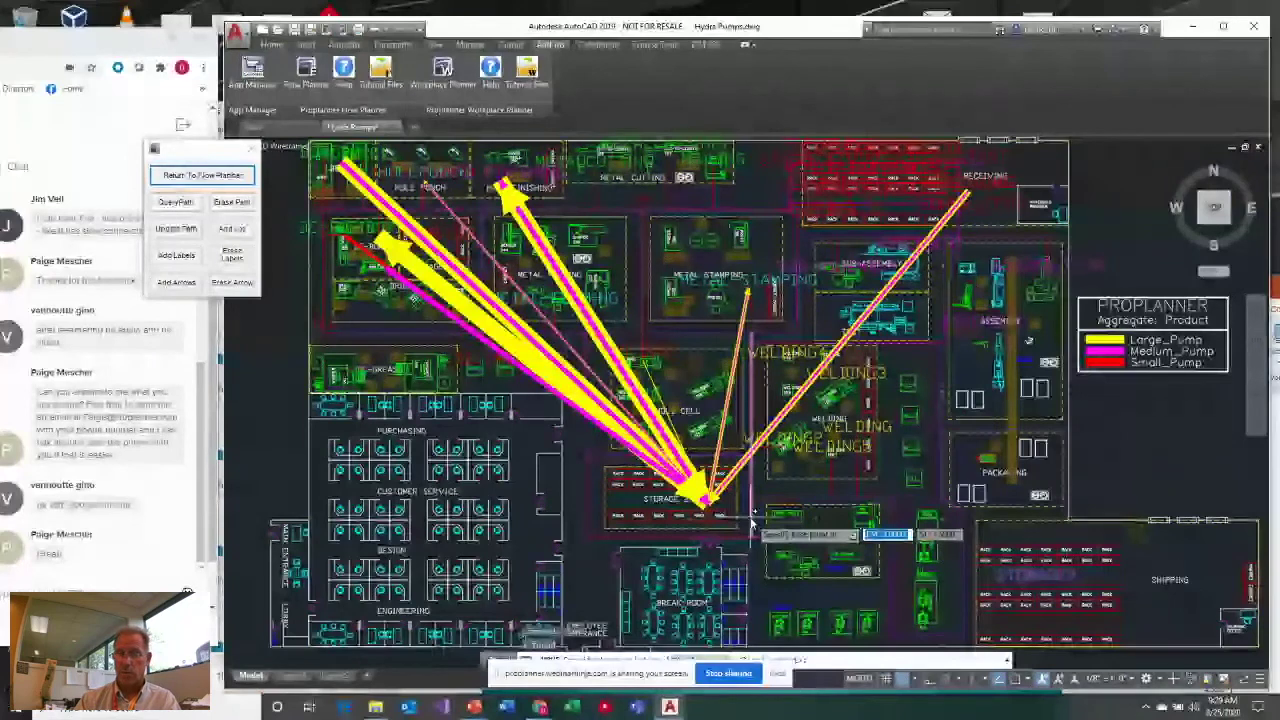
{"action": "left_click", "coordinate": [752, 522]}
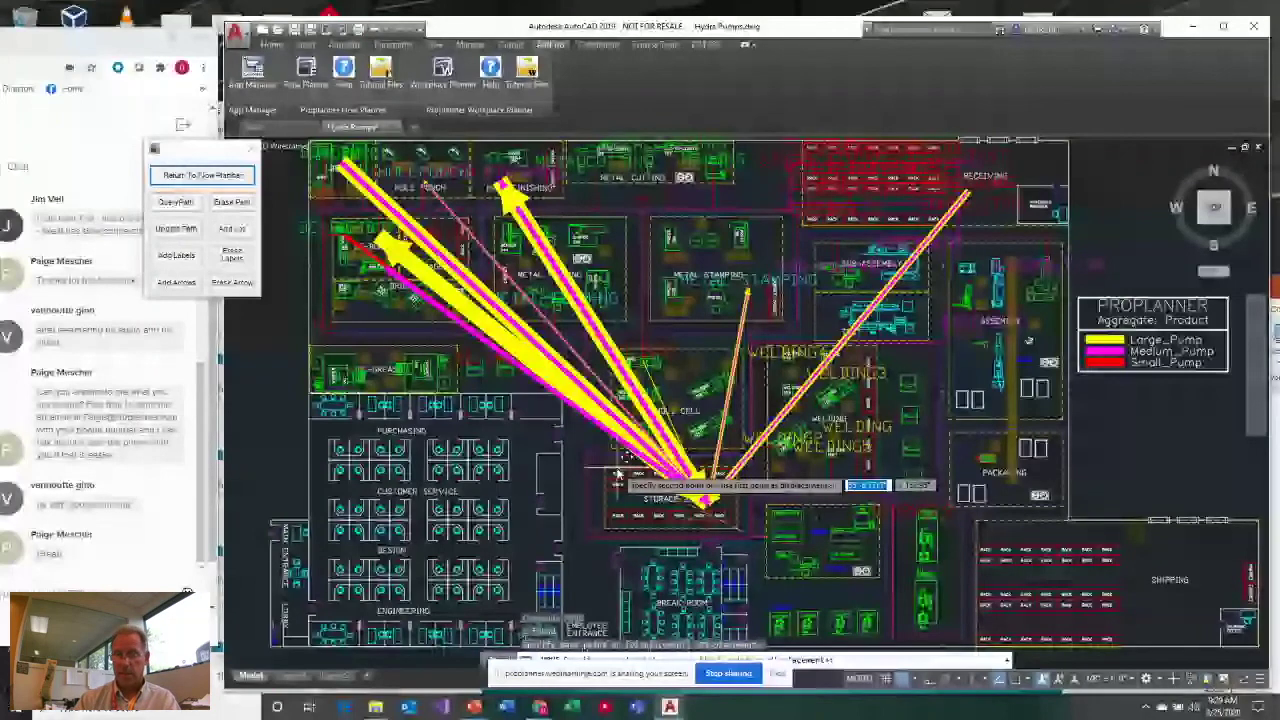
{"action": "left_click", "coordinate": [744, 537]}
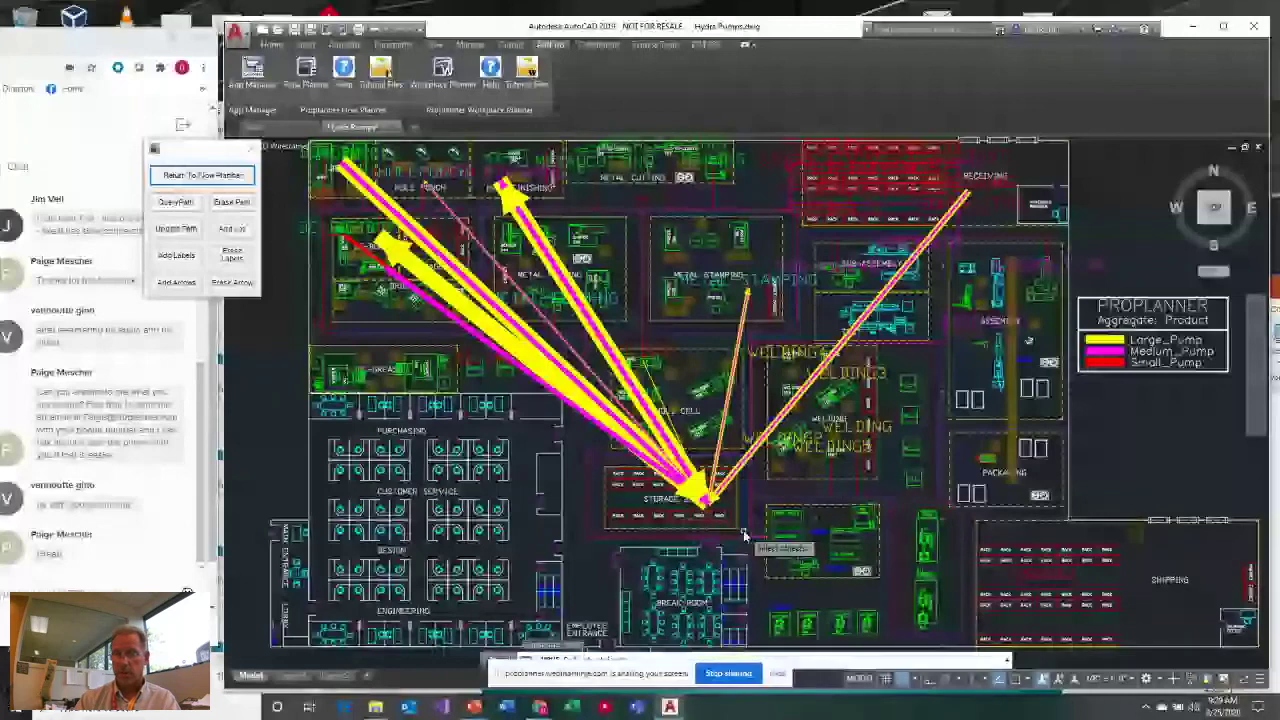
{"action": "left_click", "coordinate": [744, 537]}
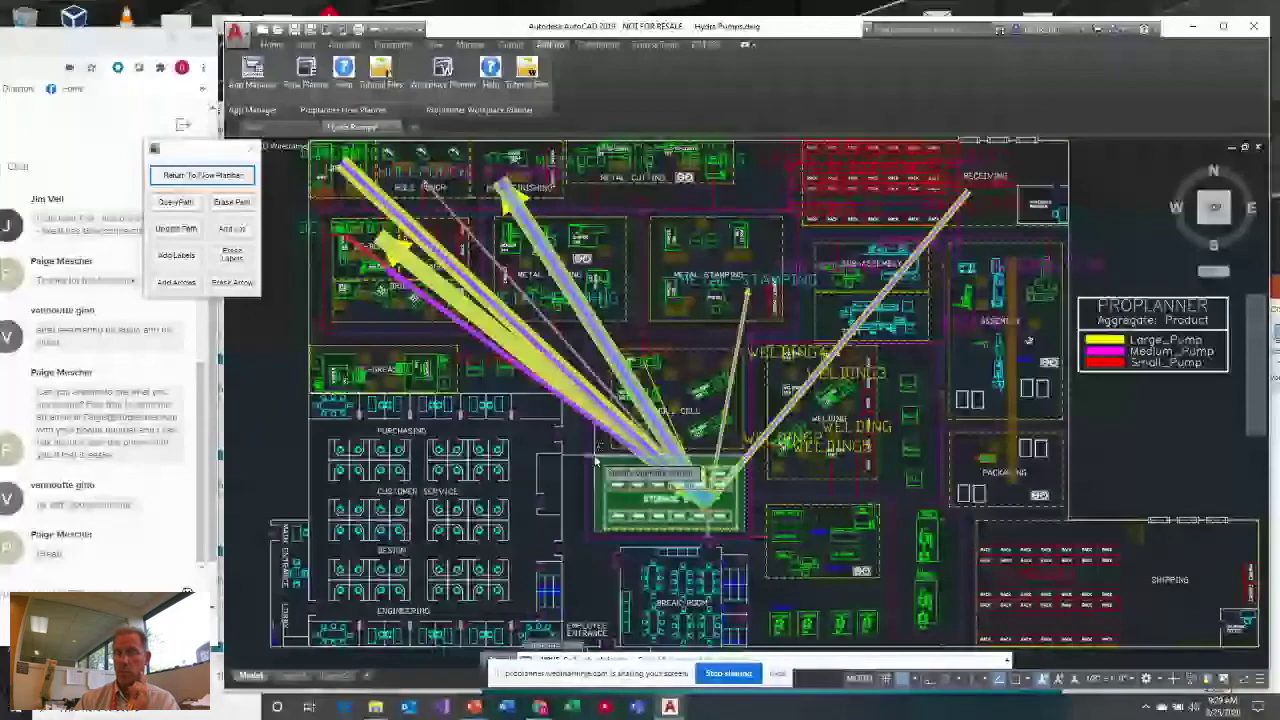
{"action": "left_click", "coordinate": [596, 461]}
{"action": "key", "text": "Return"}
{"action": "left_click", "coordinate": [705, 495]}
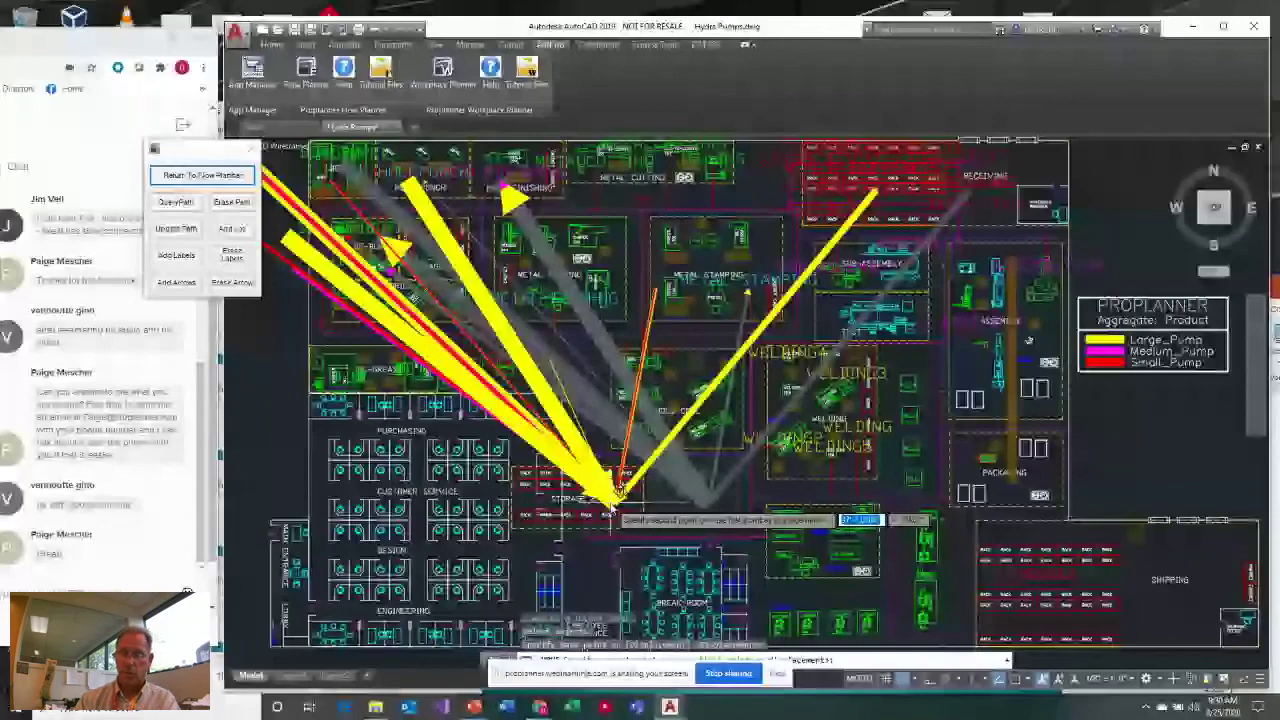
{"action": "left_click", "coordinate": [614, 500]}
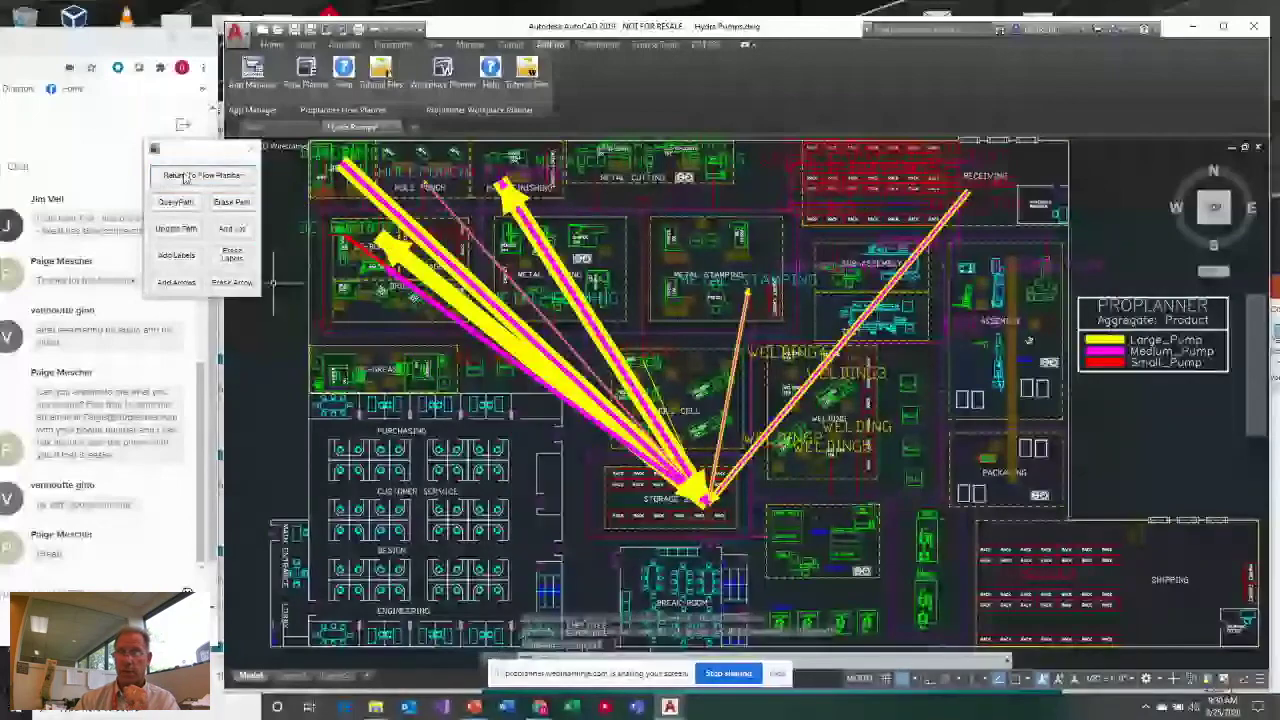
Return to Flow Planner, recalculate the flows for the relocated STORAGE2 and review distance, time and cost by product
{"action": "left_click", "coordinate": [185, 176]}
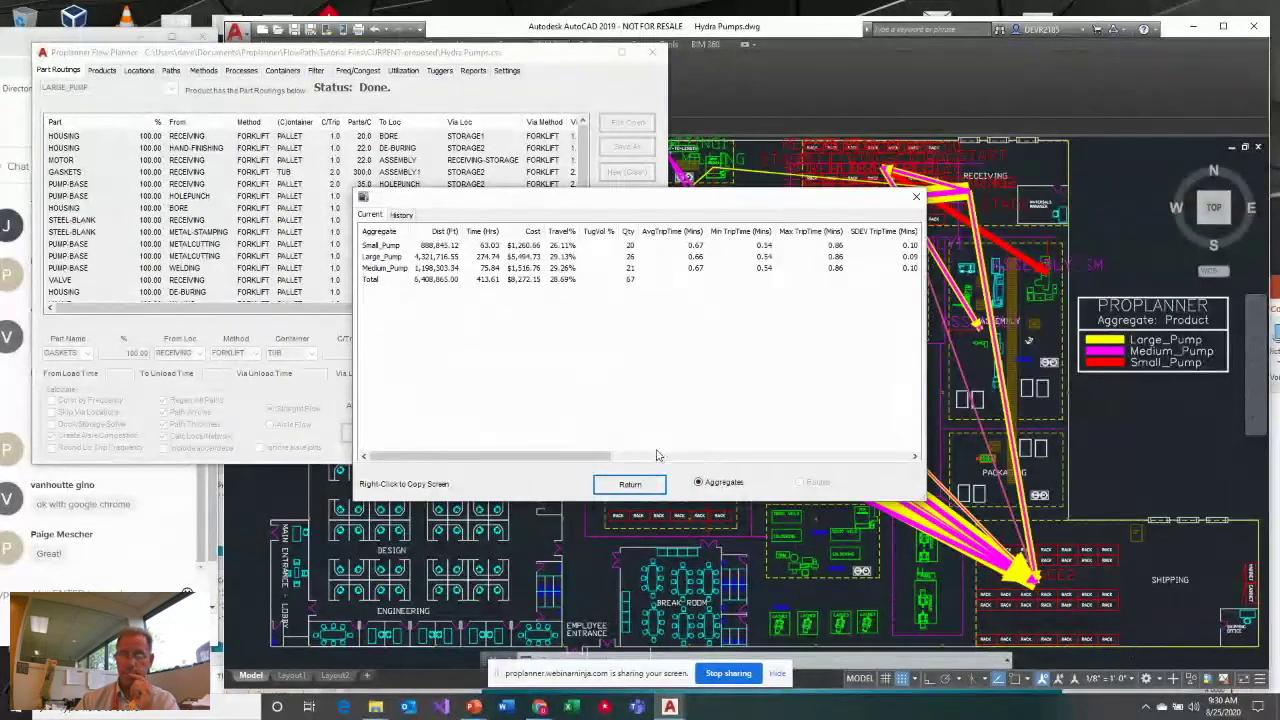
{"action": "left_click", "coordinate": [630, 485]}
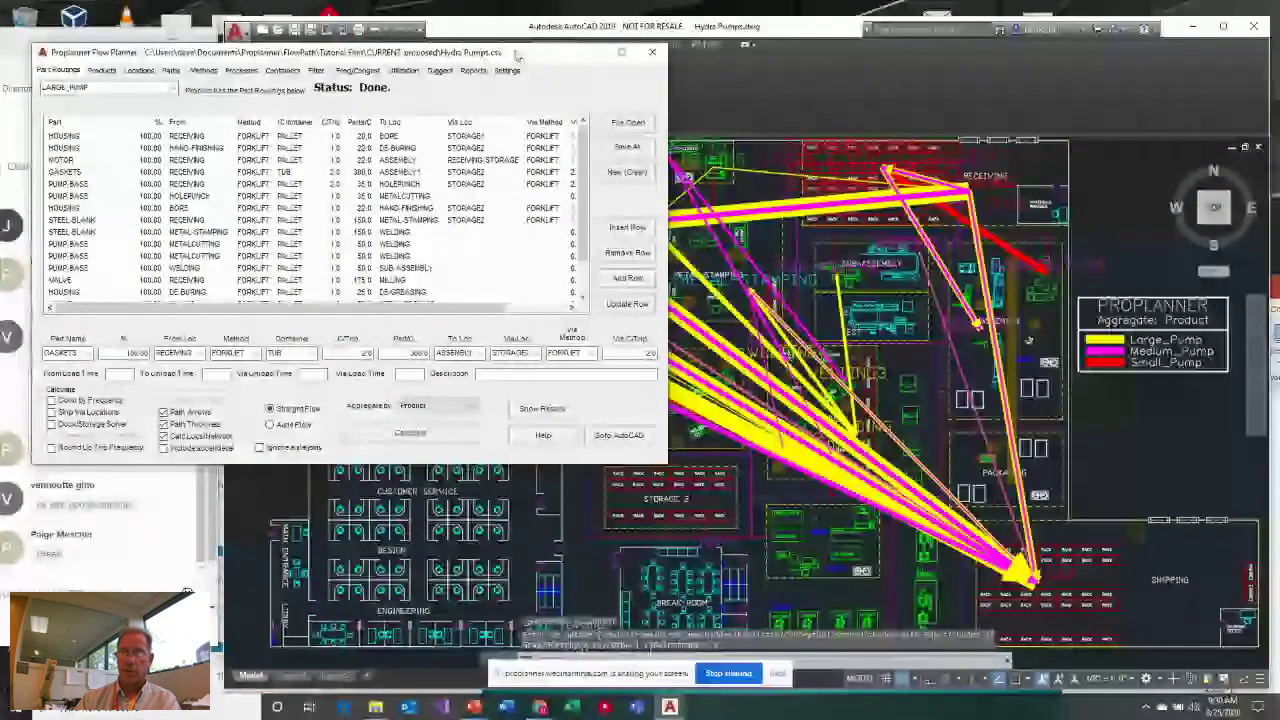
{"action": "left_click_drag", "start_coordinate": [517, 56], "coordinate": [572, 163]}
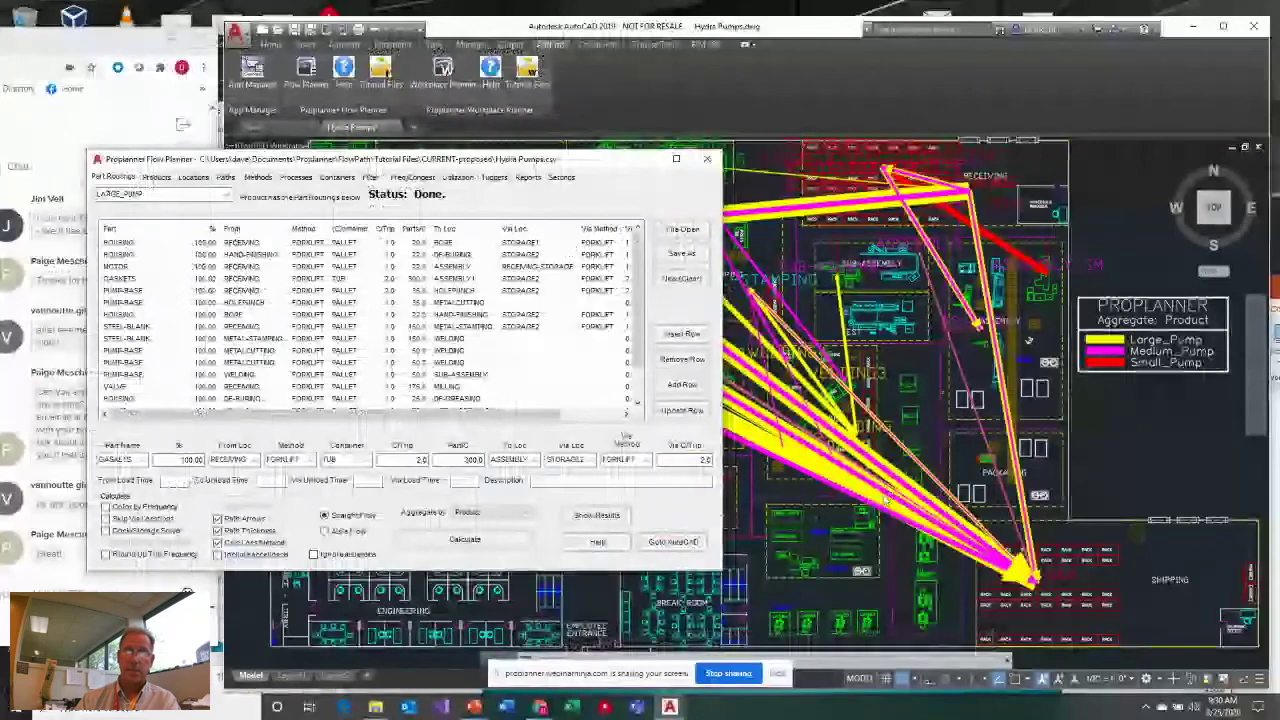
{"action": "left_click", "coordinate": [600, 516]}
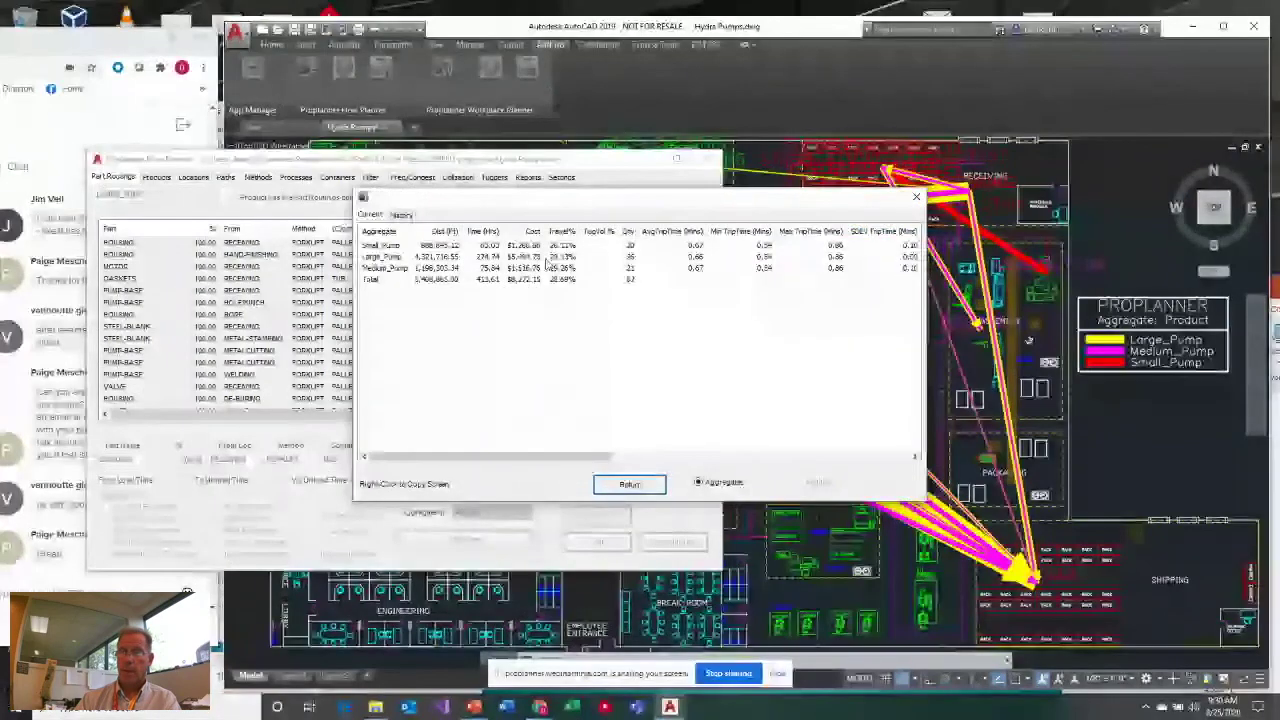
{"action": "left_click", "coordinate": [629, 484]}
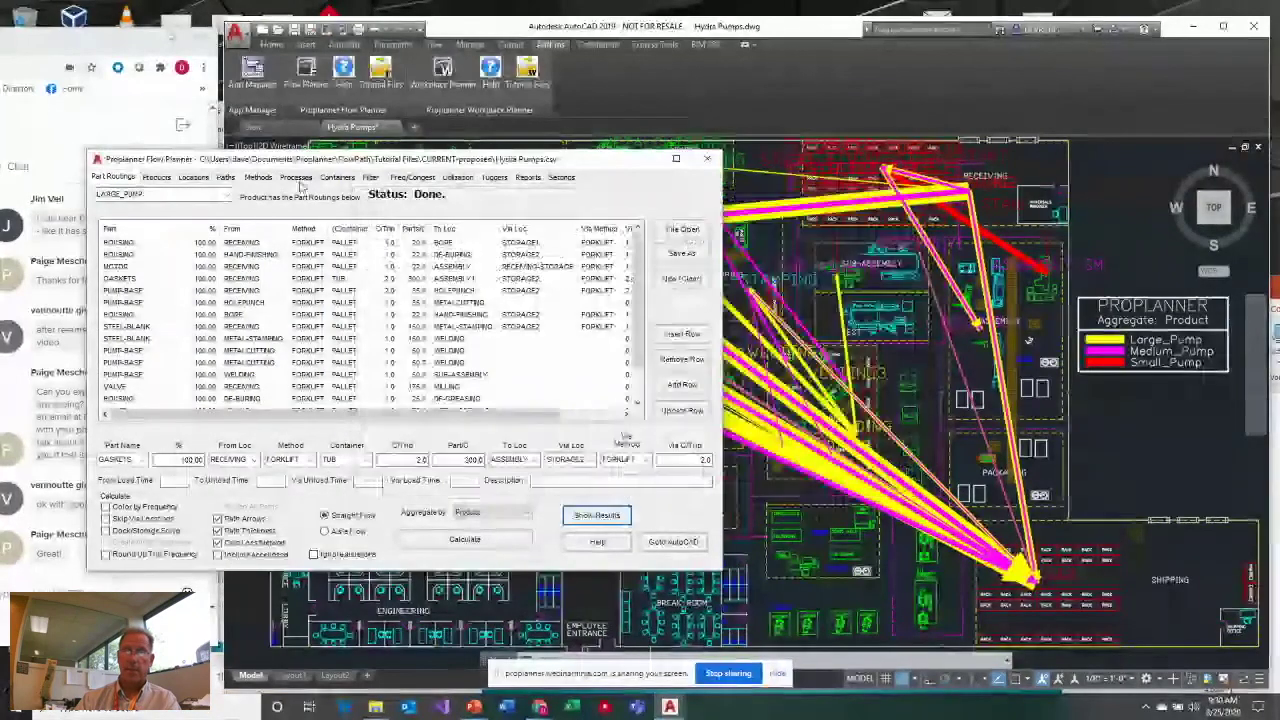
Set the straight speed of the CART, FORKLIFT and CRANE method types to 5 ft/s
{"action": "left_click", "coordinate": [258, 177]}
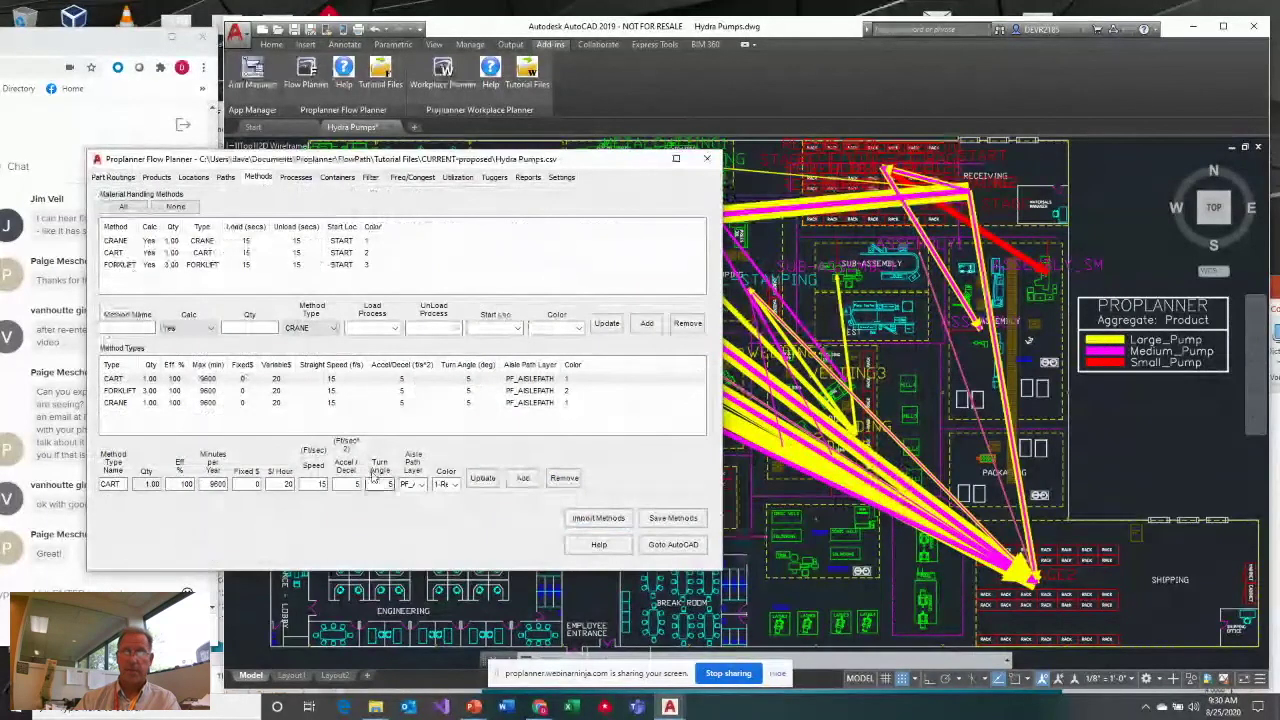
{"action": "double_click", "coordinate": [316, 484]}
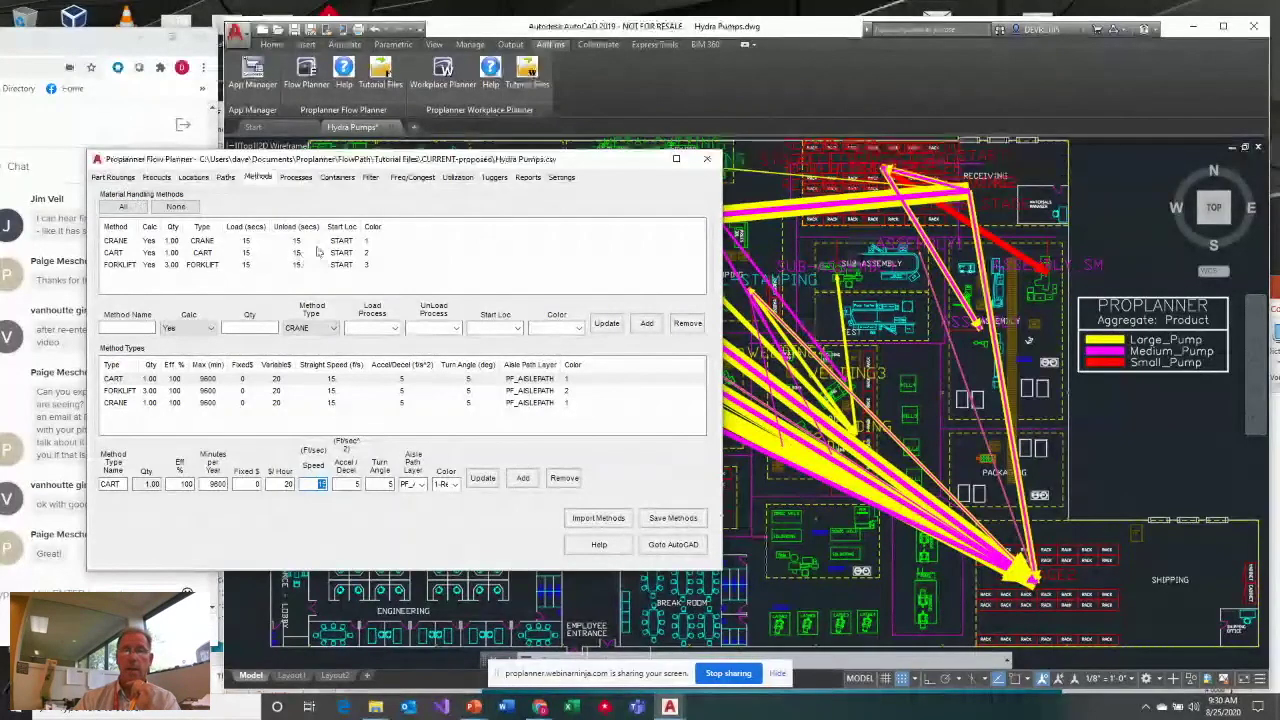
{"action": "left_click_drag", "start_coordinate": [355, 160], "coordinate": [387, 58]}
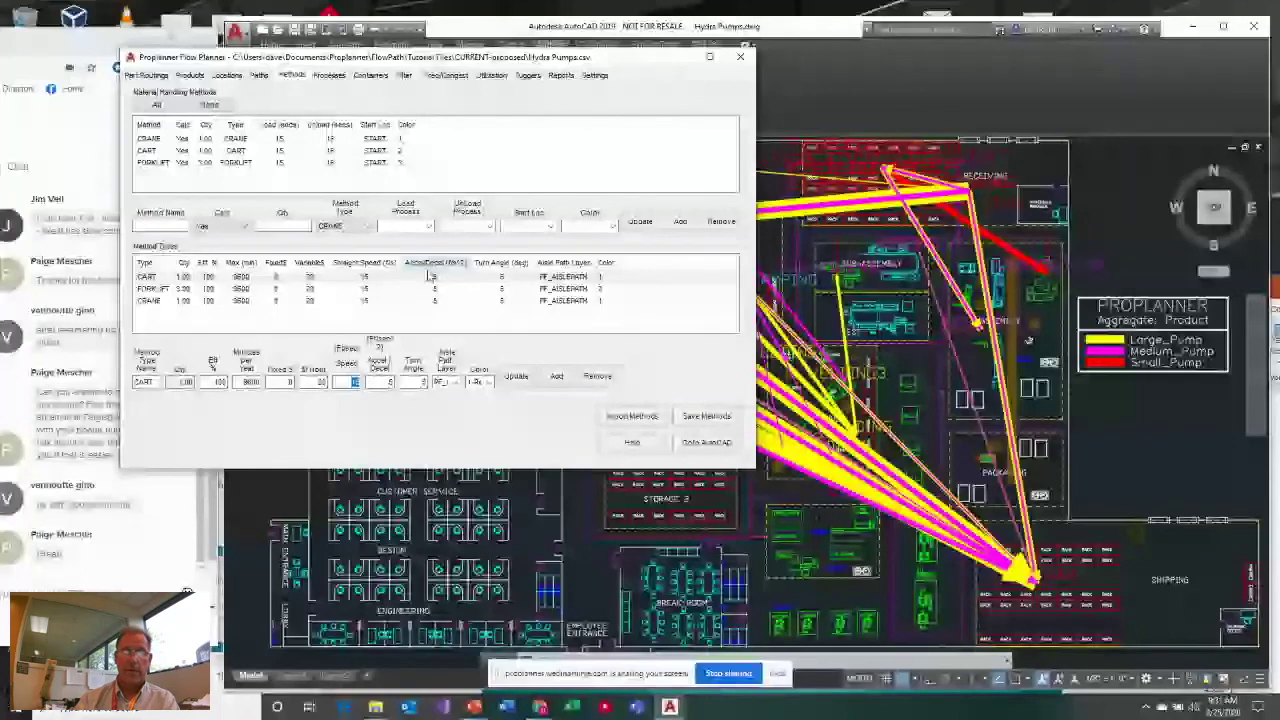
{"action": "left_click", "coordinate": [434, 288]}
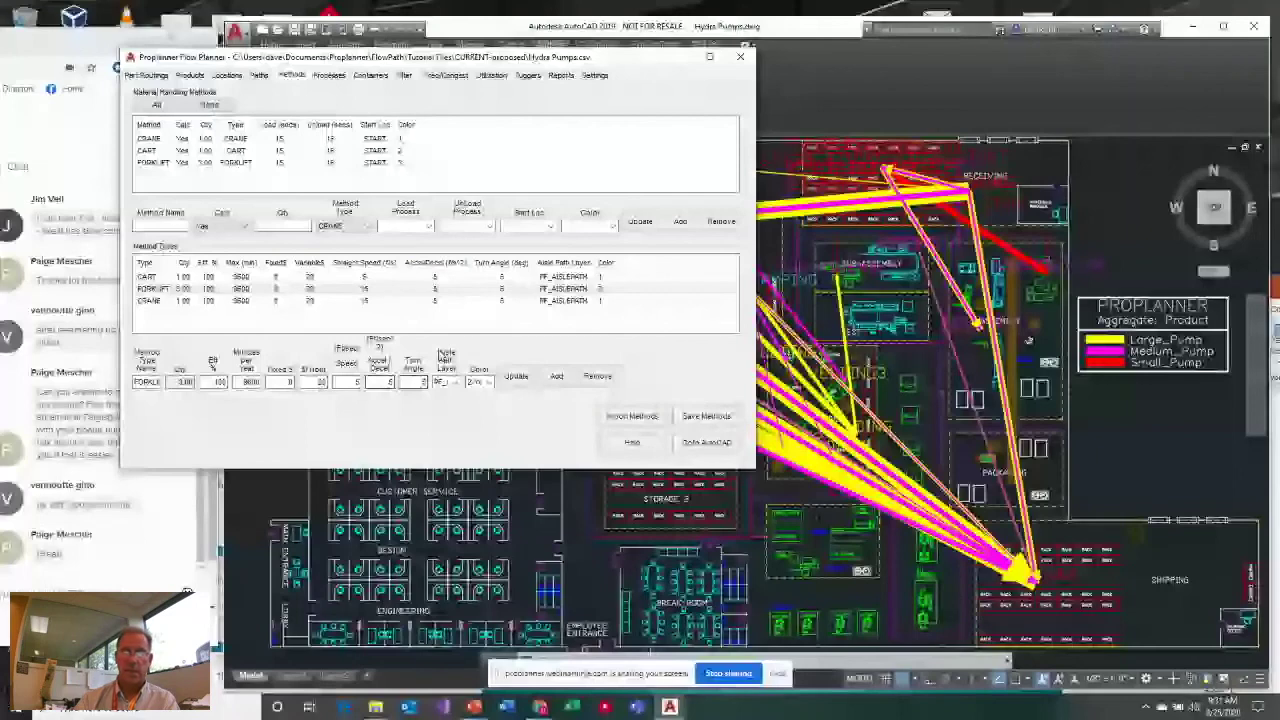
{"action": "left_click", "coordinate": [434, 300]}
{"action": "double_click", "coordinate": [356, 381]}
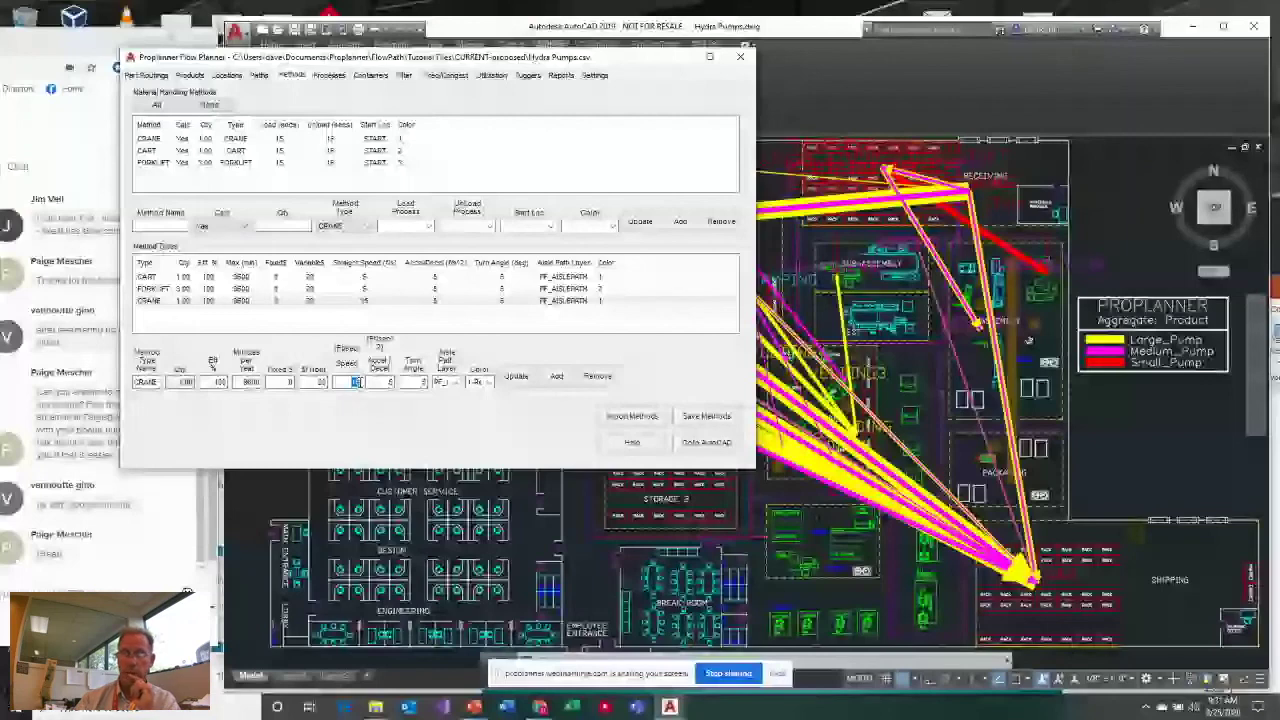
{"action": "type", "text": "5"}
{"action": "key", "text": "Return"}
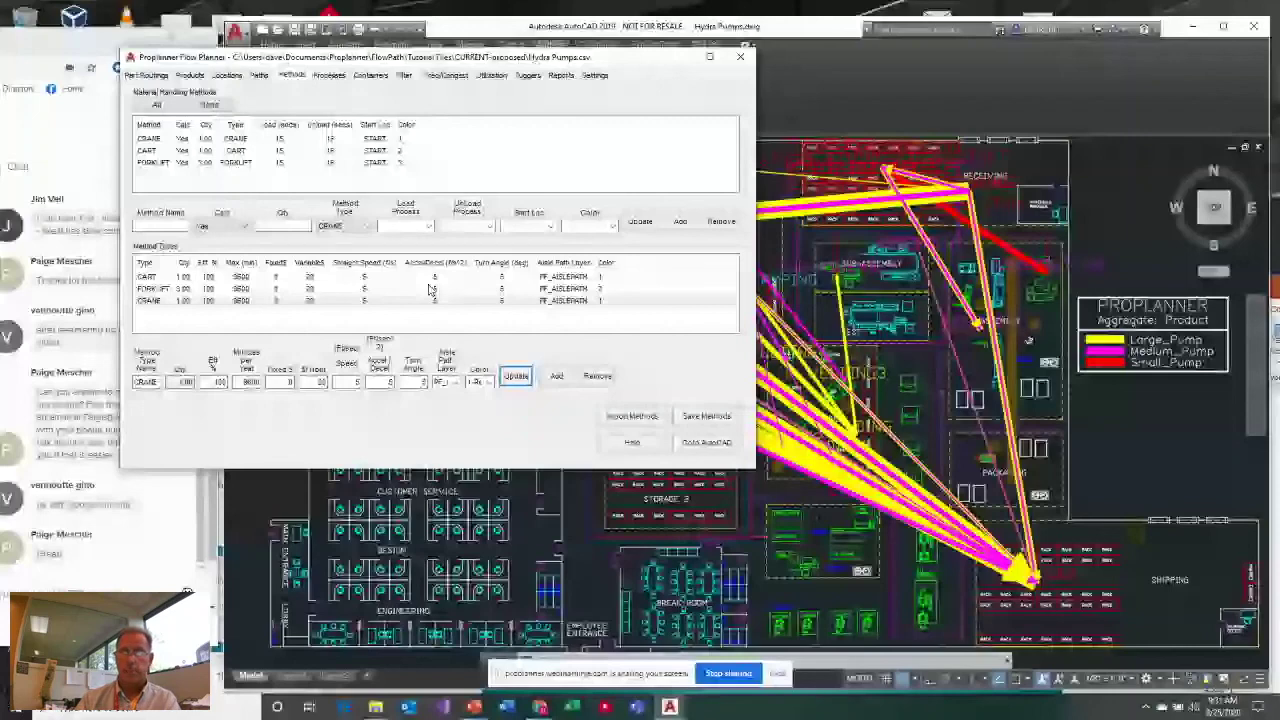
Re-enter the acceleration/deceleration of the CRANE method type as 5
{"action": "left_click", "coordinate": [380, 382]}
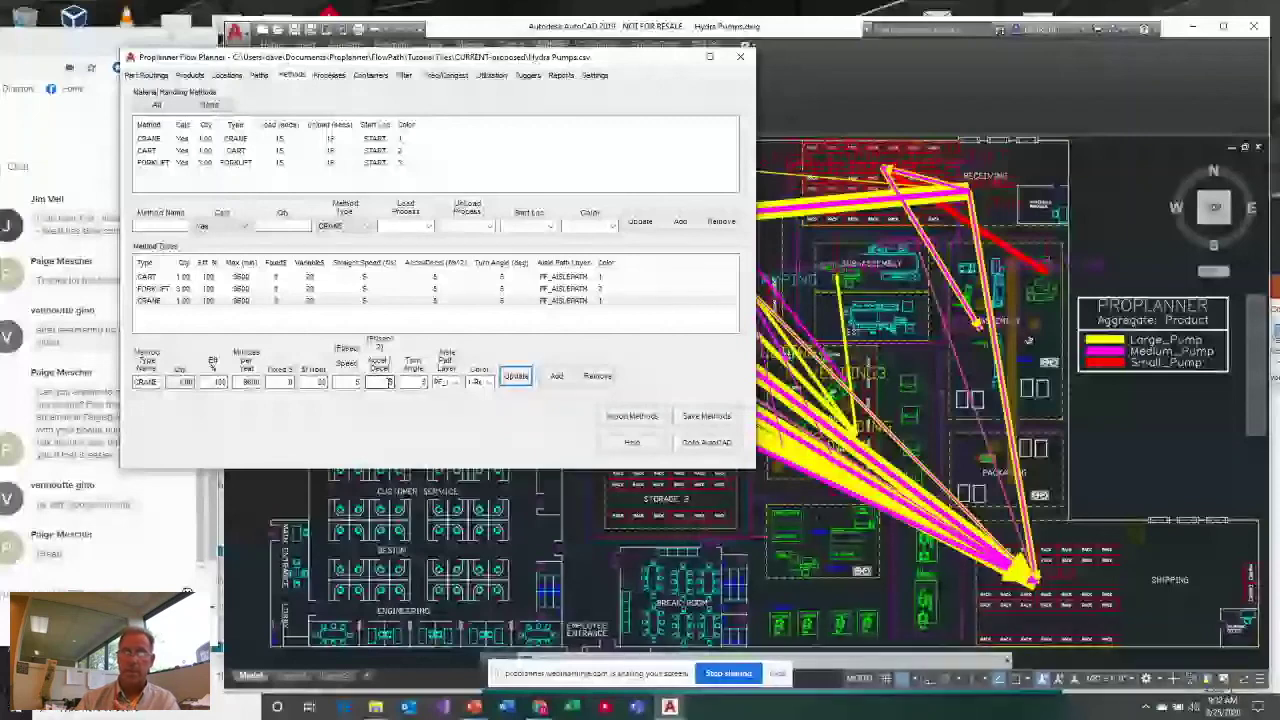
{"action": "key", "text": "BackSpace"}
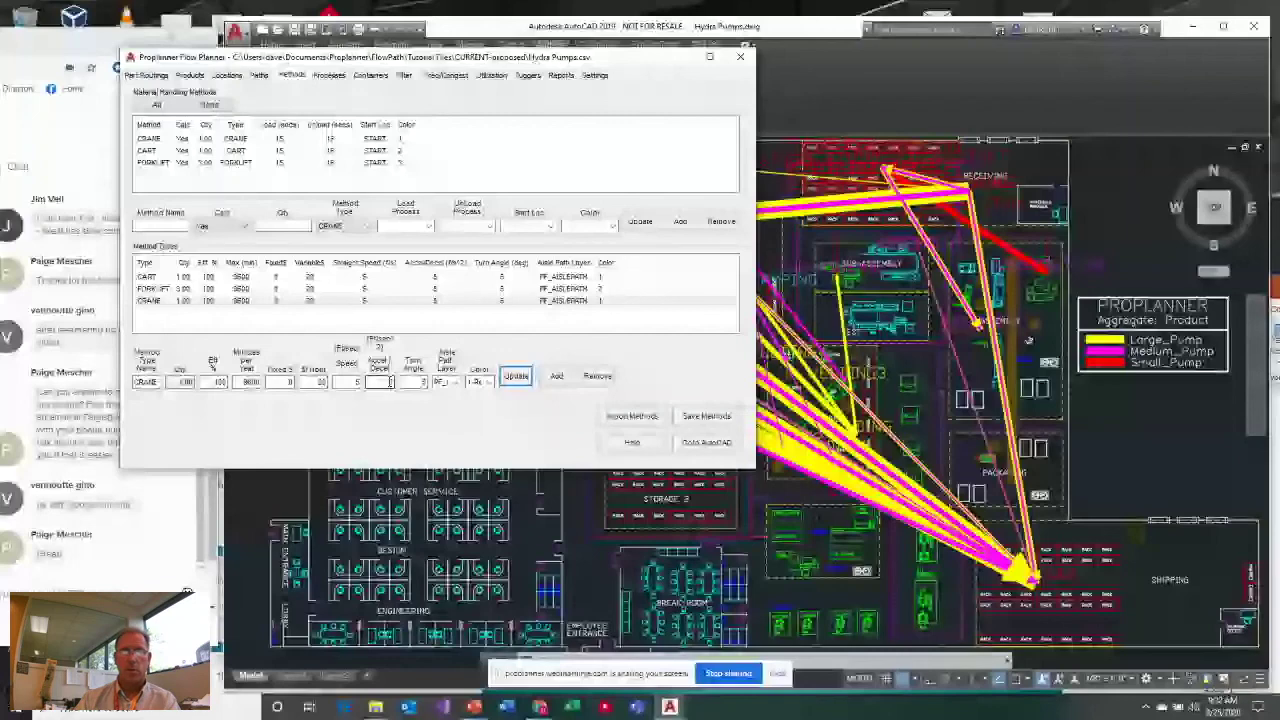
{"action": "type", "text": "5"}
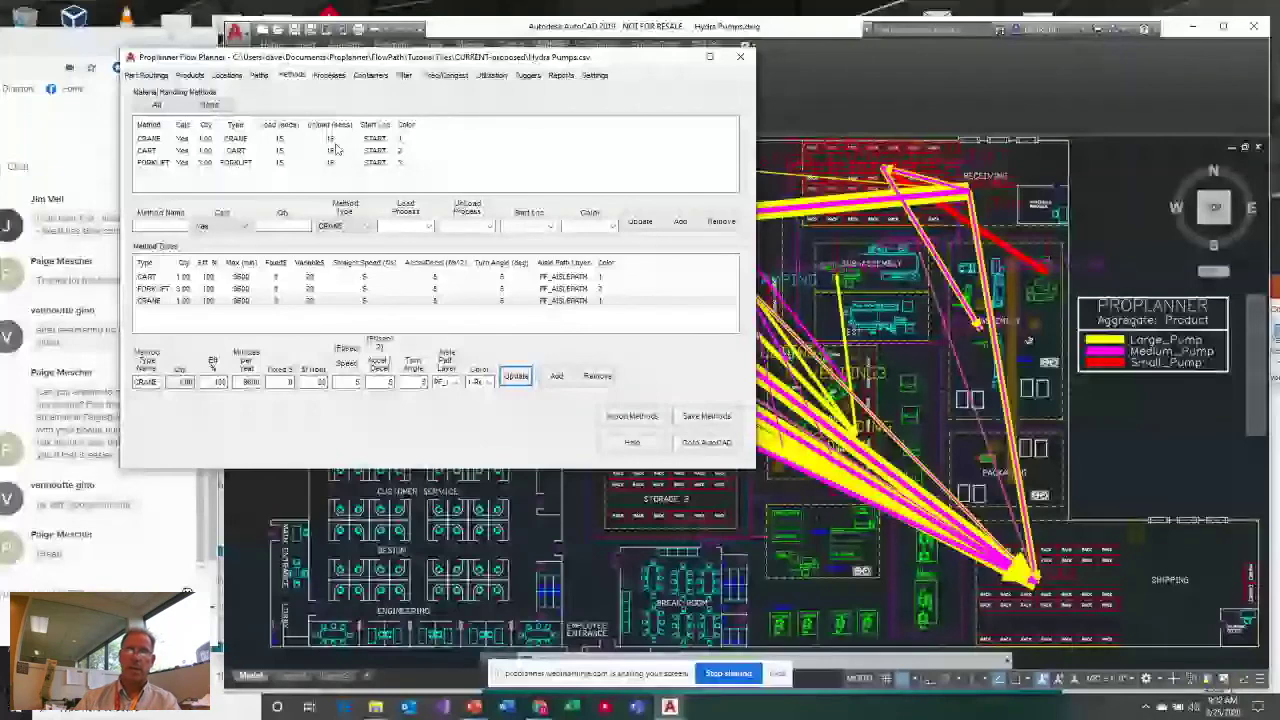
Rename the CRANE handling method to a worker's first name and assign it to the first HOUSING routing of SMALL_PUMP
{"action": "left_click", "coordinate": [157, 140]}
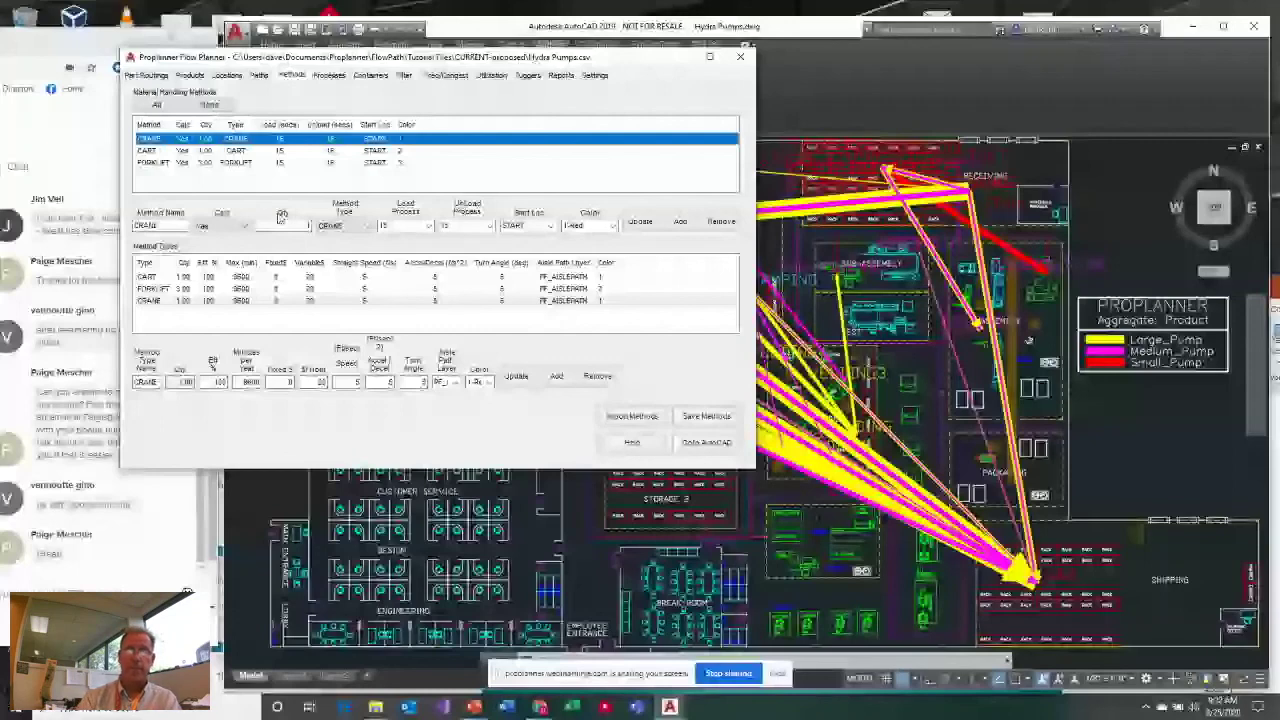
{"action": "left_click_drag", "start_coordinate": [186, 225], "coordinate": [125, 218]}
{"action": "type", "text": "B"}
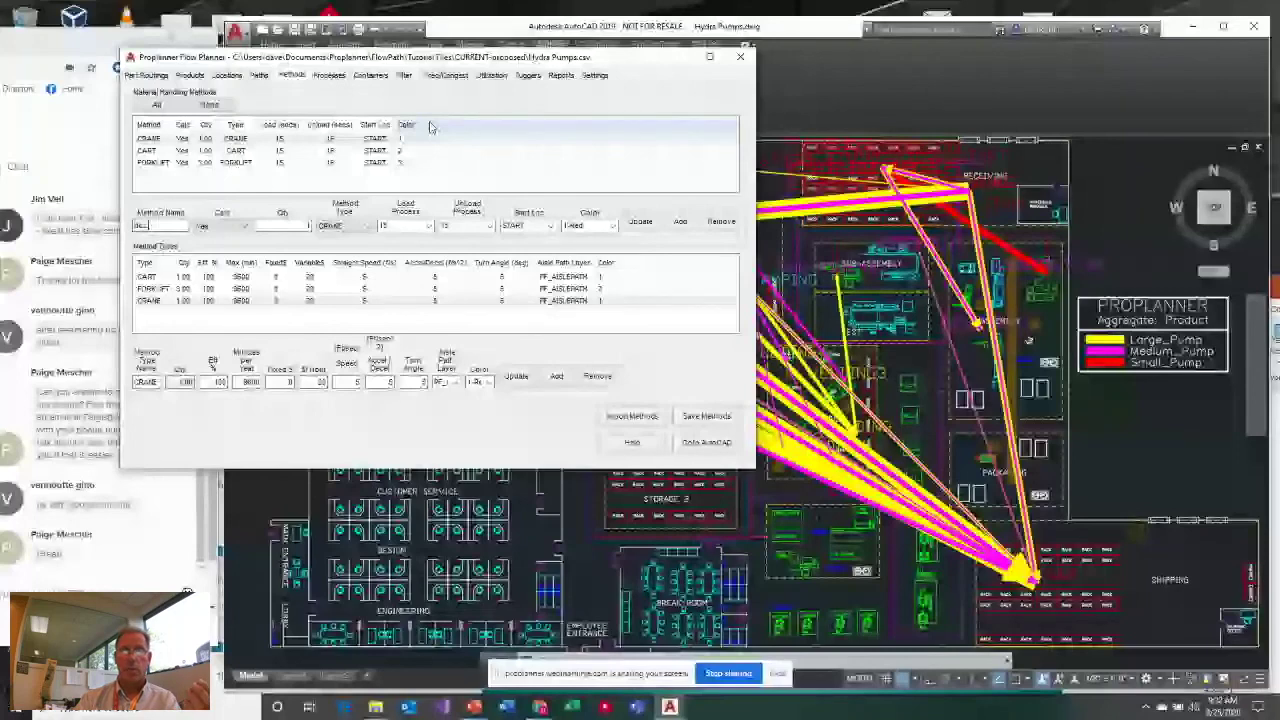
{"action": "left_click", "coordinate": [640, 221]}
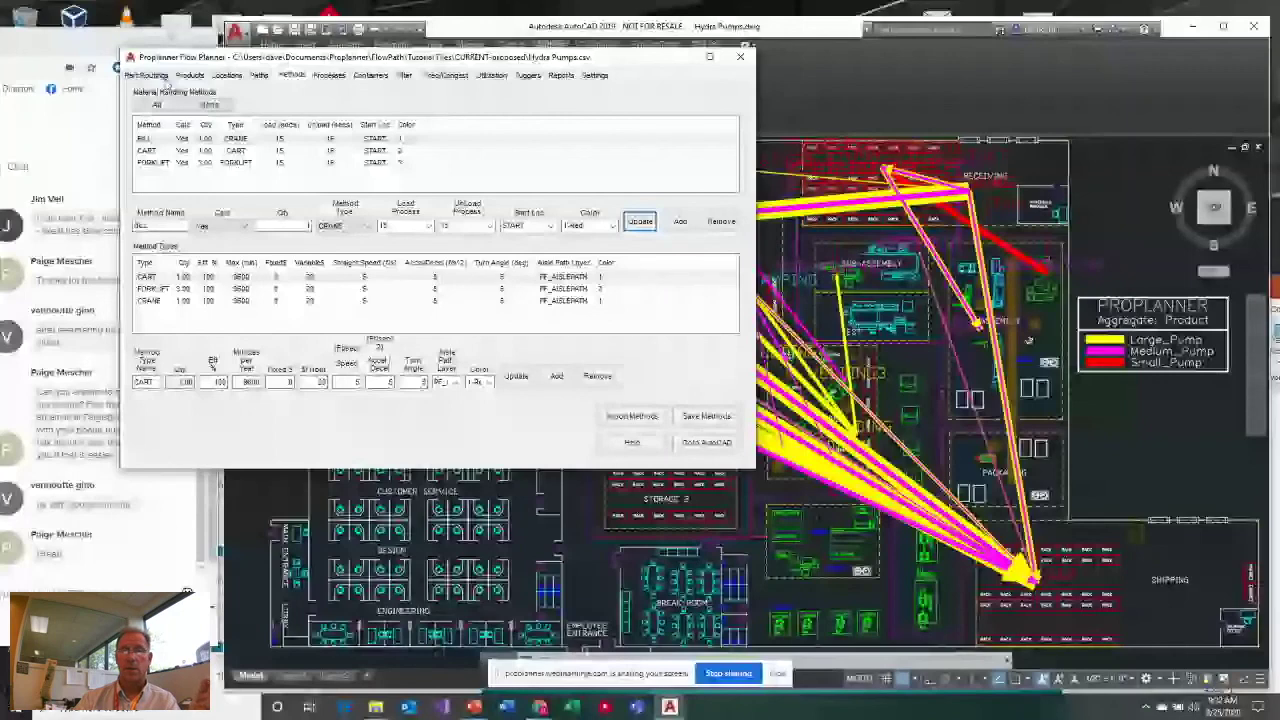
{"action": "left_click", "coordinate": [160, 77]}
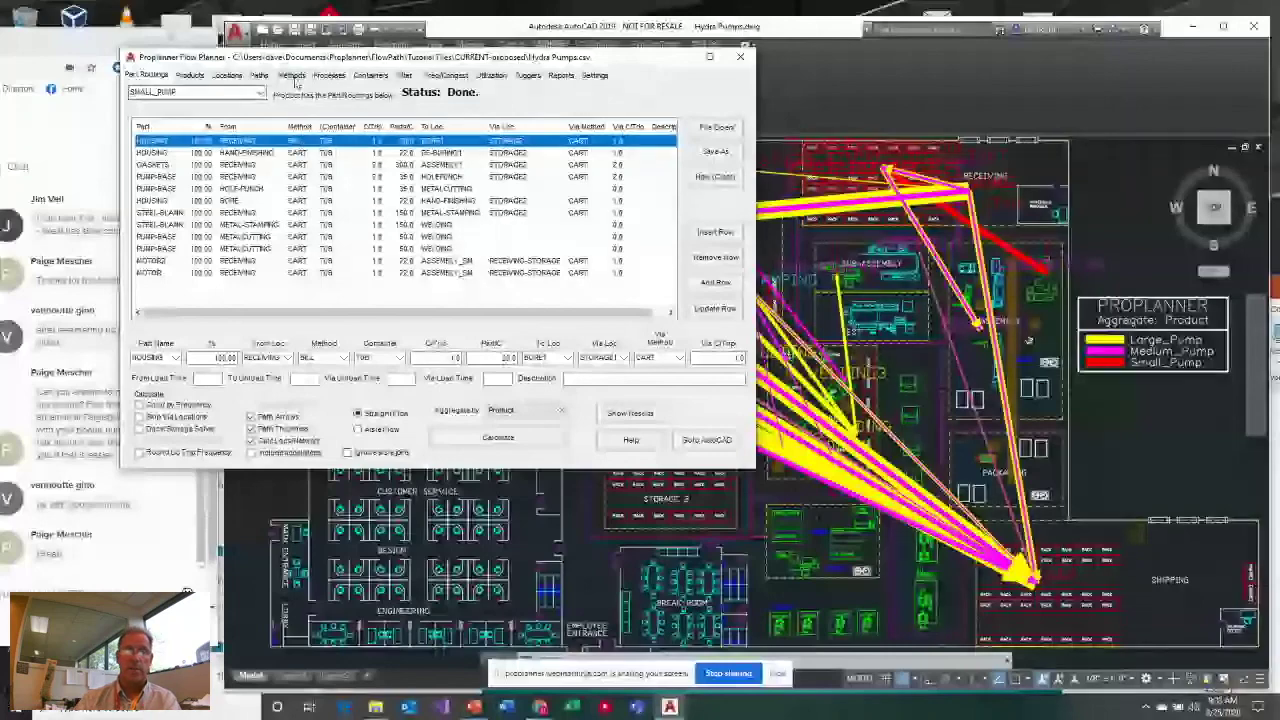
Rename the CART material handling method to ASSY1
{"action": "left_click", "coordinate": [291, 75]}
{"action": "left_click", "coordinate": [153, 150]}
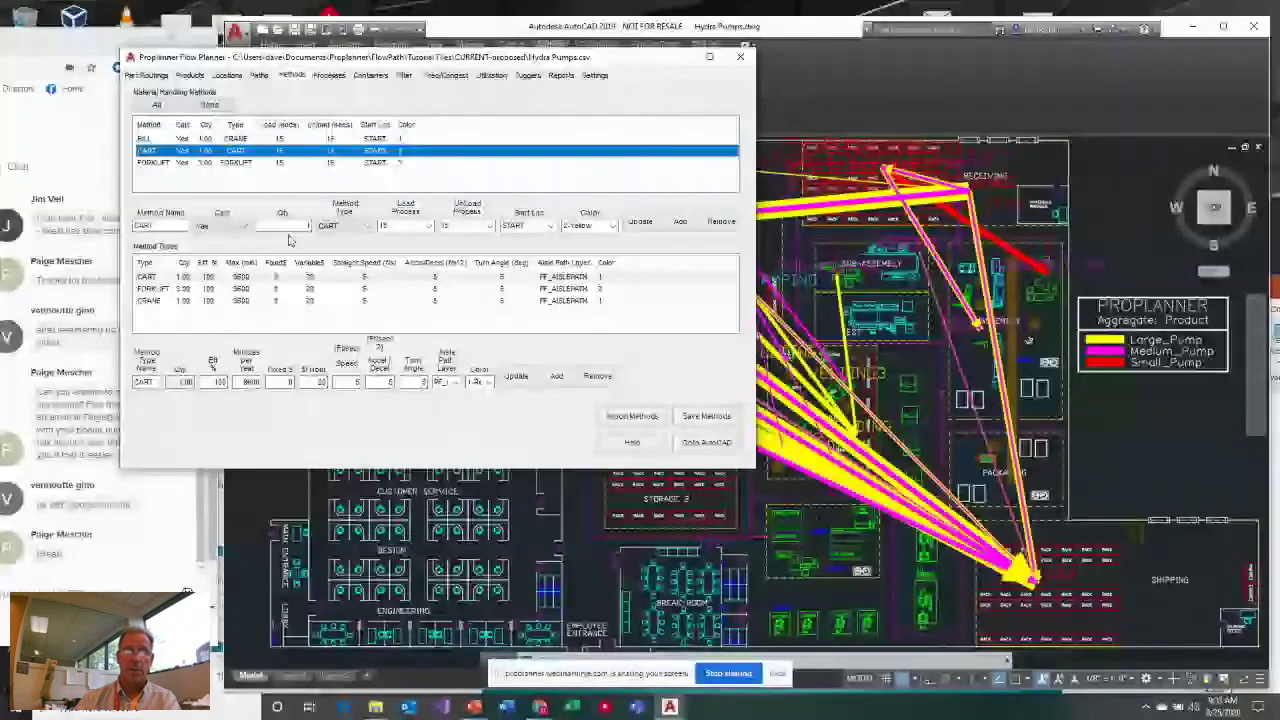
{"action": "left_click", "coordinate": [135, 226]}
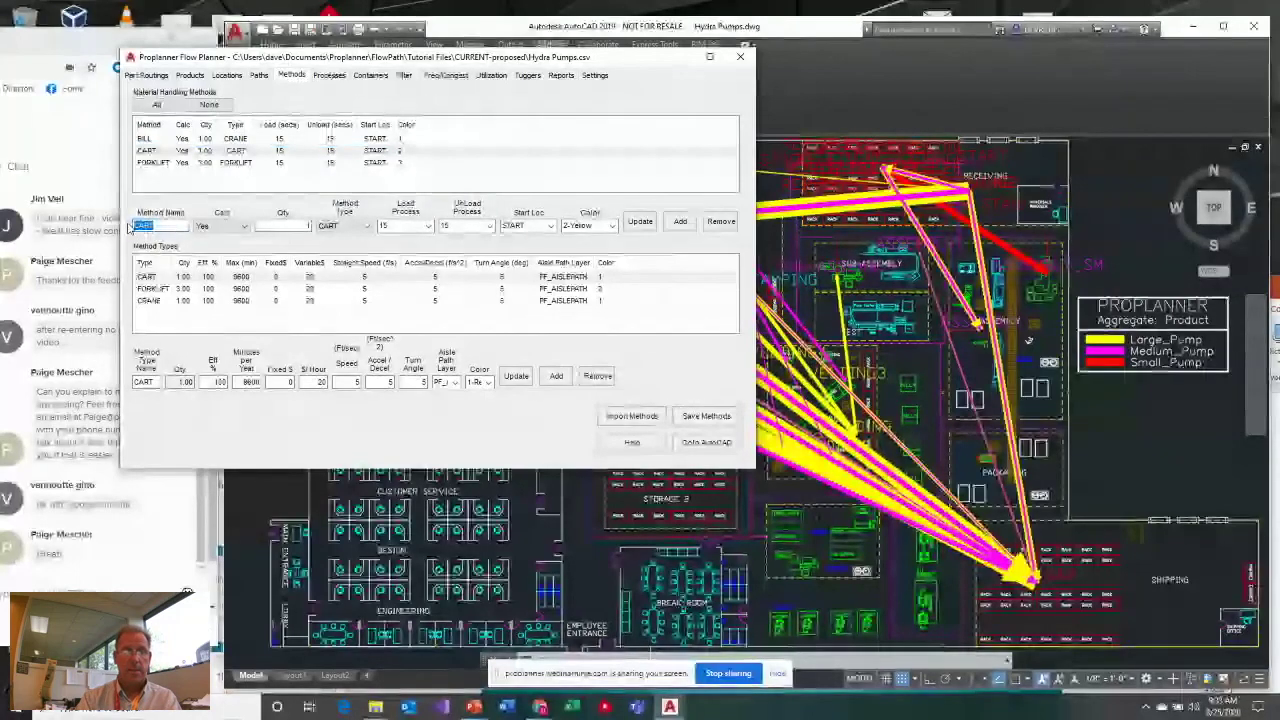
{"action": "type", "text": "ASS"}
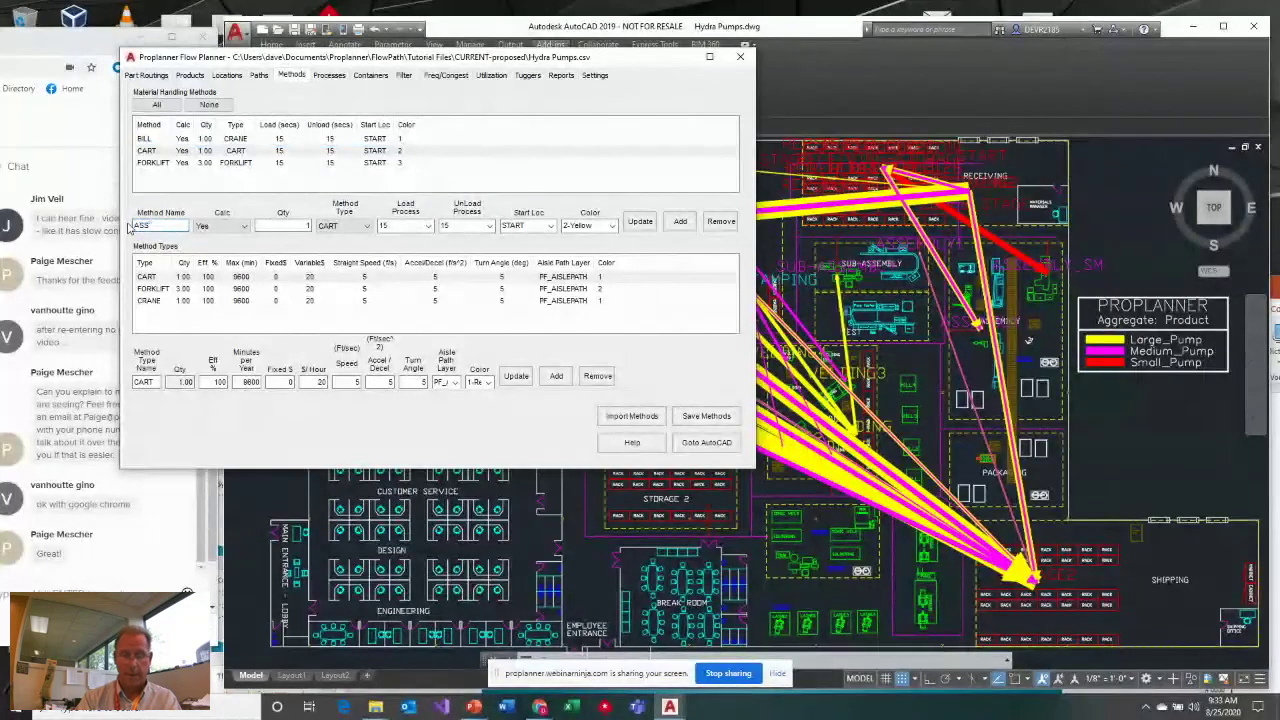
{"action": "type", "text": "Y1"}
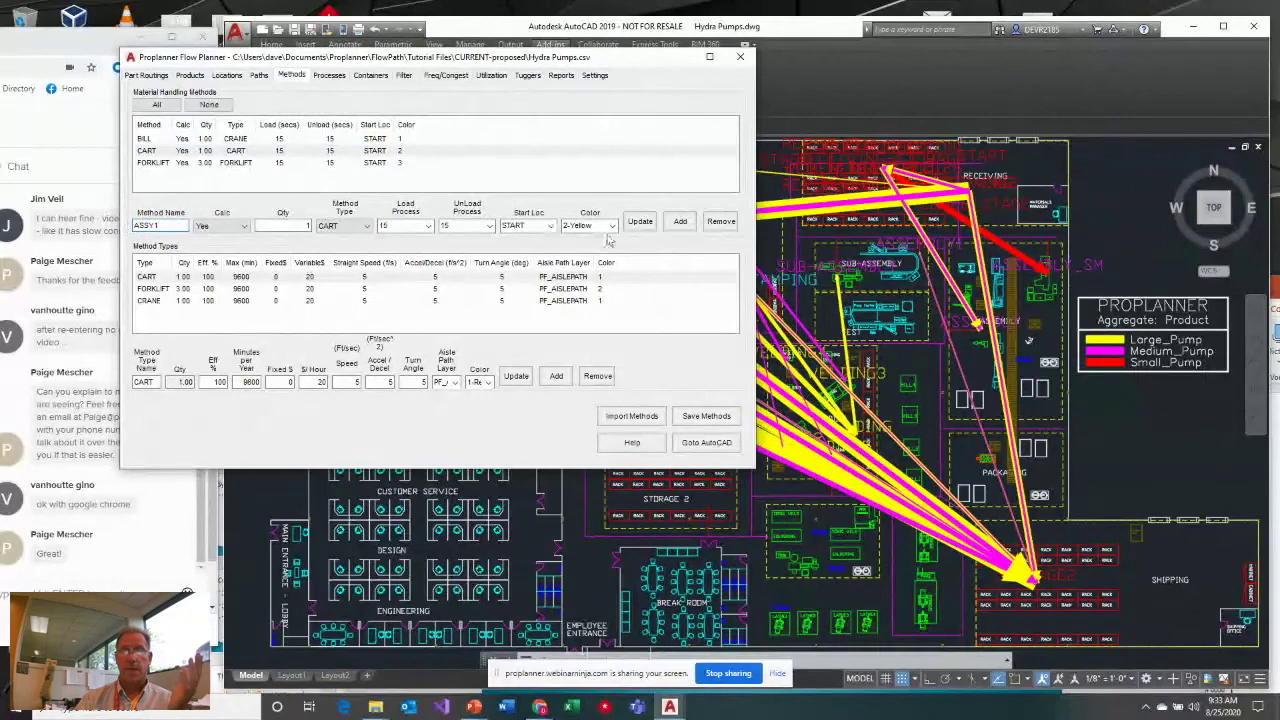
{"action": "left_click", "coordinate": [636, 221]}
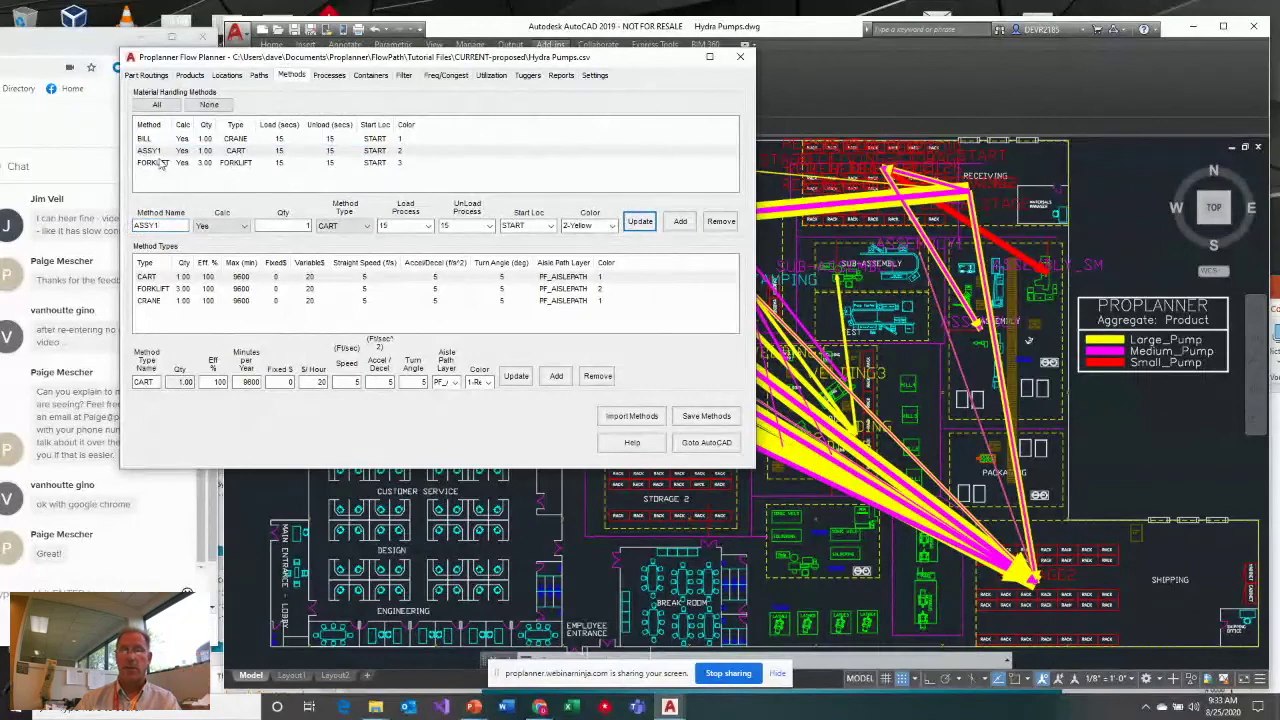
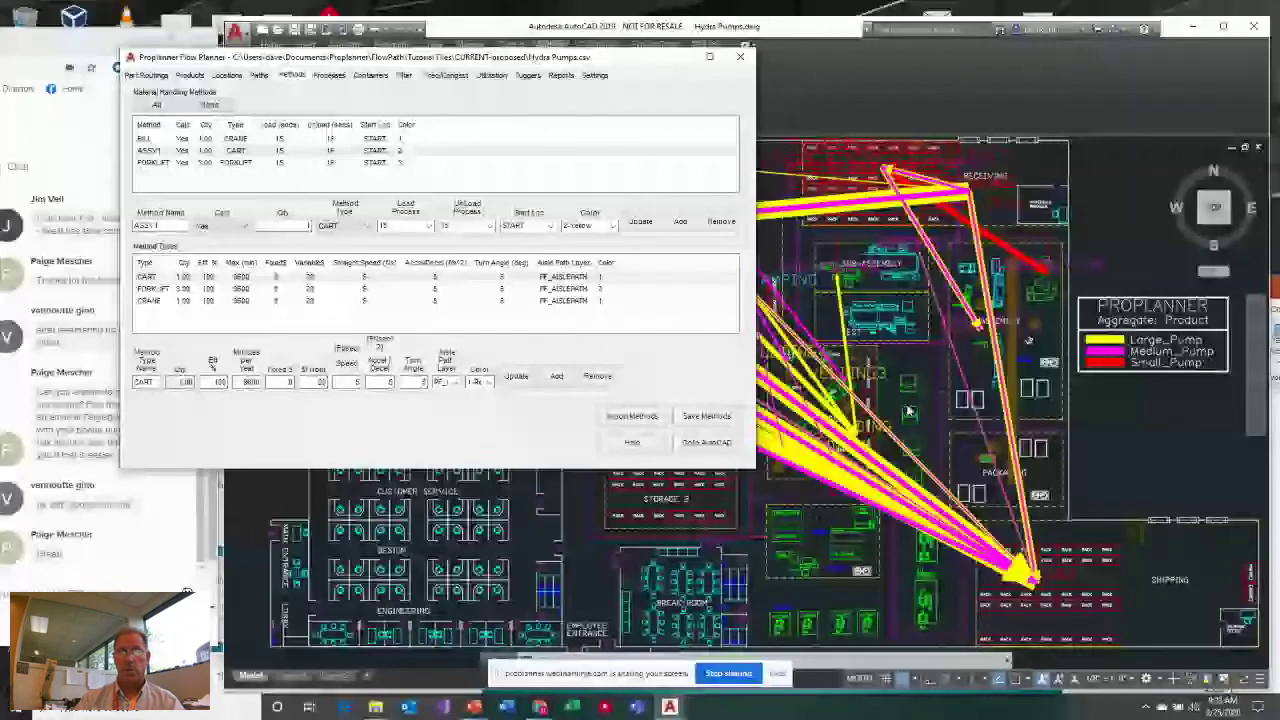
Set the efficiency of the CART method type to 50 percent and select the FORKLIFT method type
{"action": "double_click", "coordinate": [219, 381]}
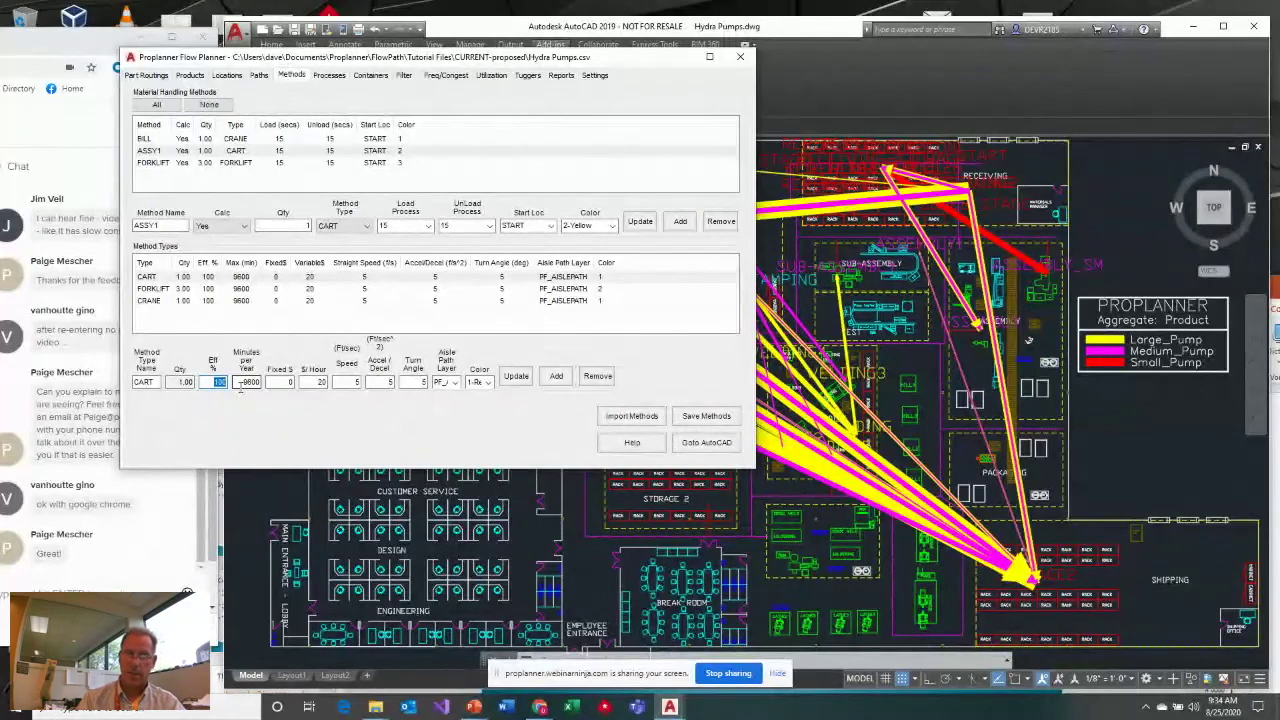
{"action": "type", "text": "8"}
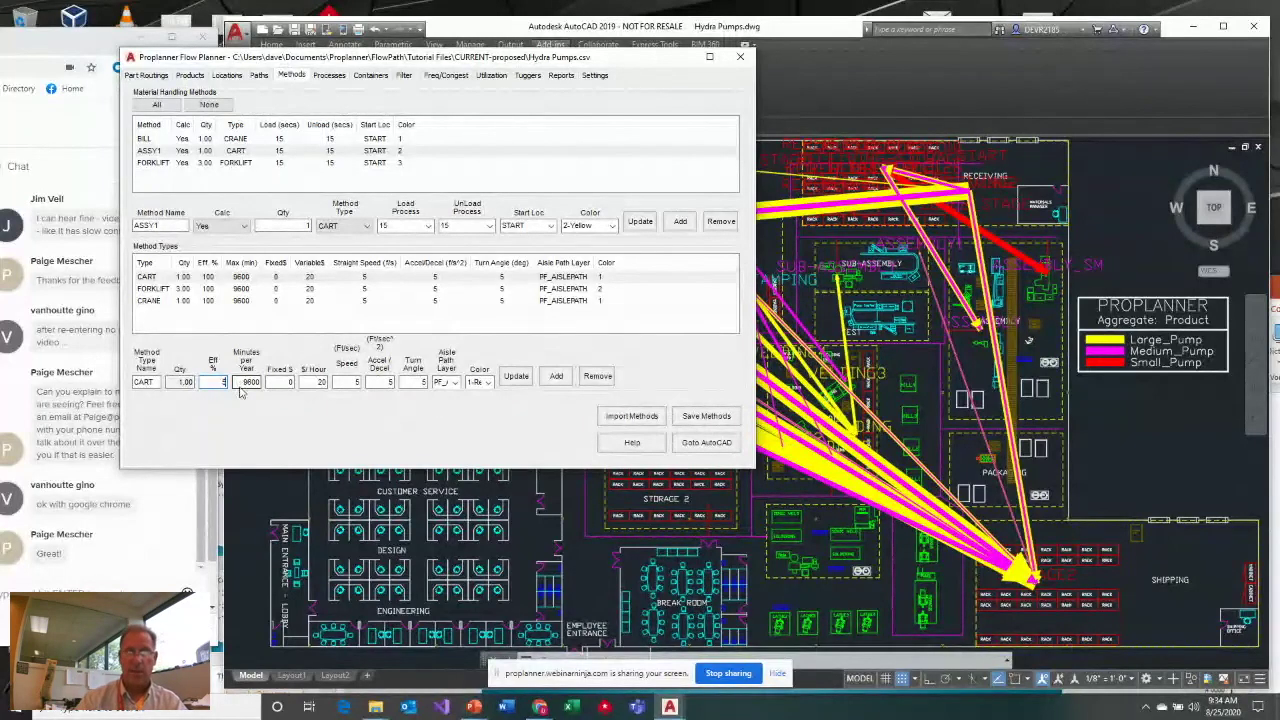
{"action": "type", "text": "0"}
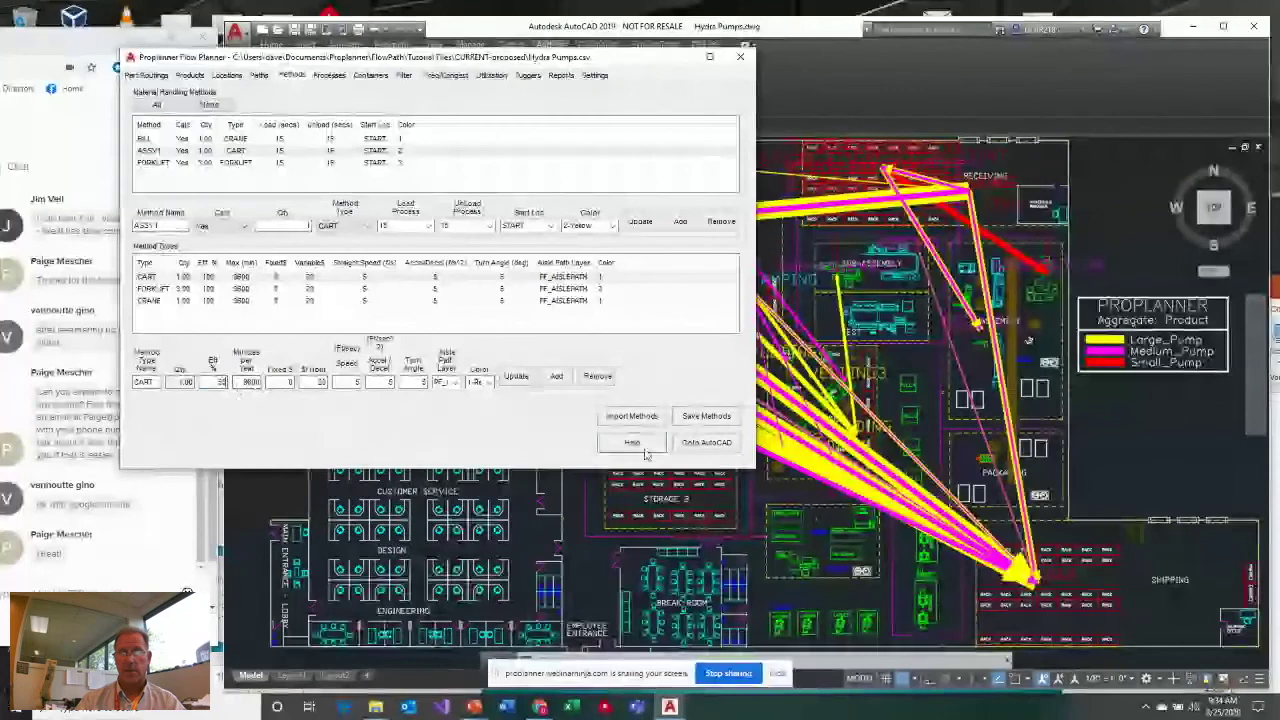
{"action": "left_click", "coordinate": [516, 376]}
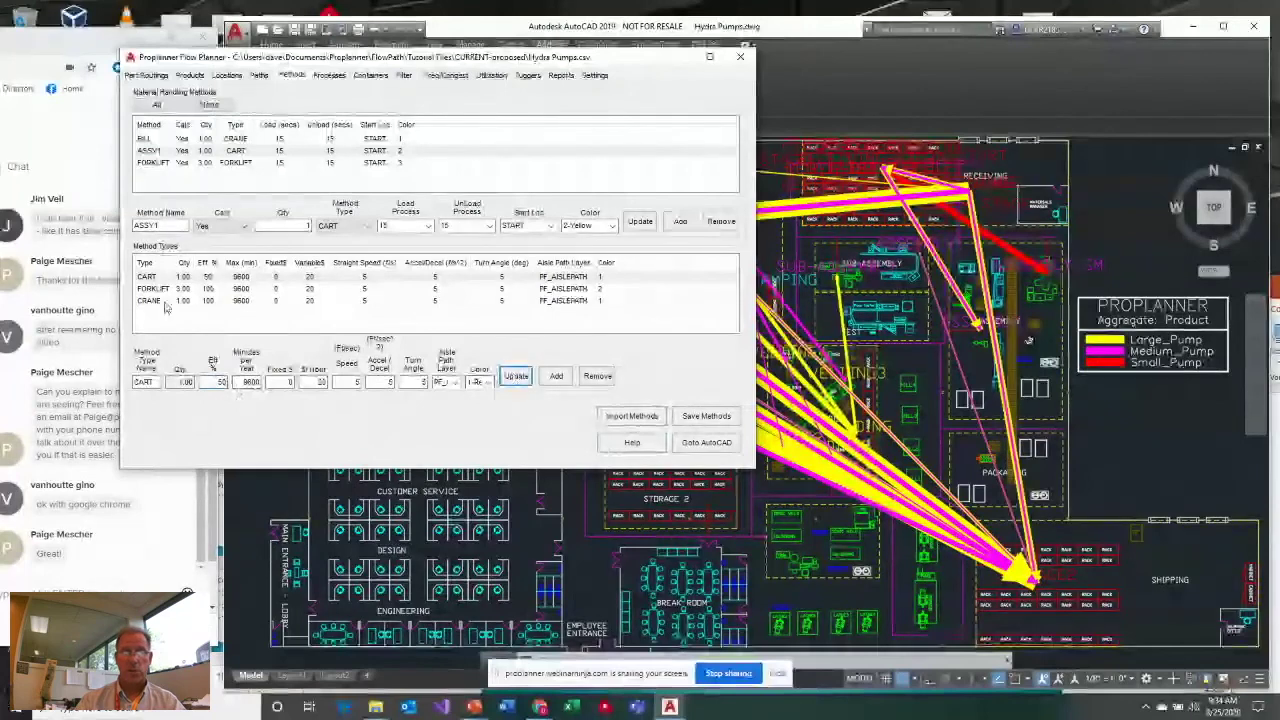
{"action": "left_click", "coordinate": [185, 292]}
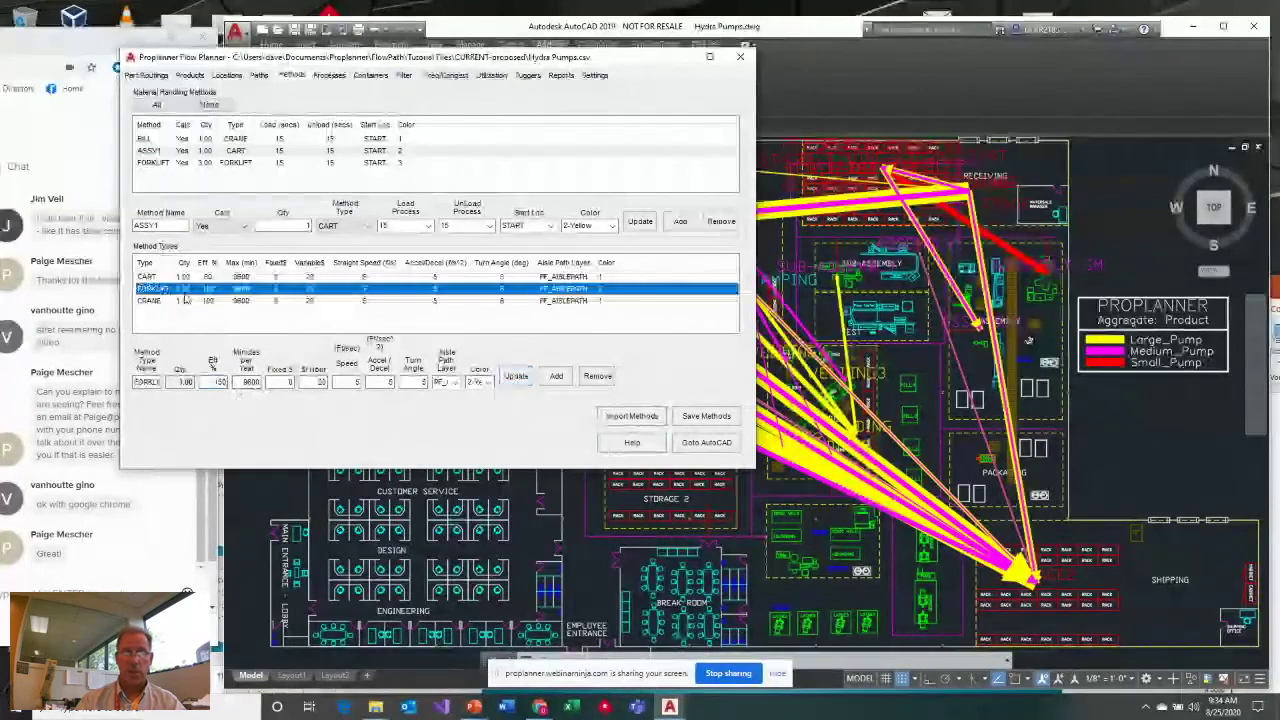
Set the efficiency of the FORKLIFT method type to 50 percent
{"action": "double_click", "coordinate": [220, 382]}
{"action": "type", "text": "50"}
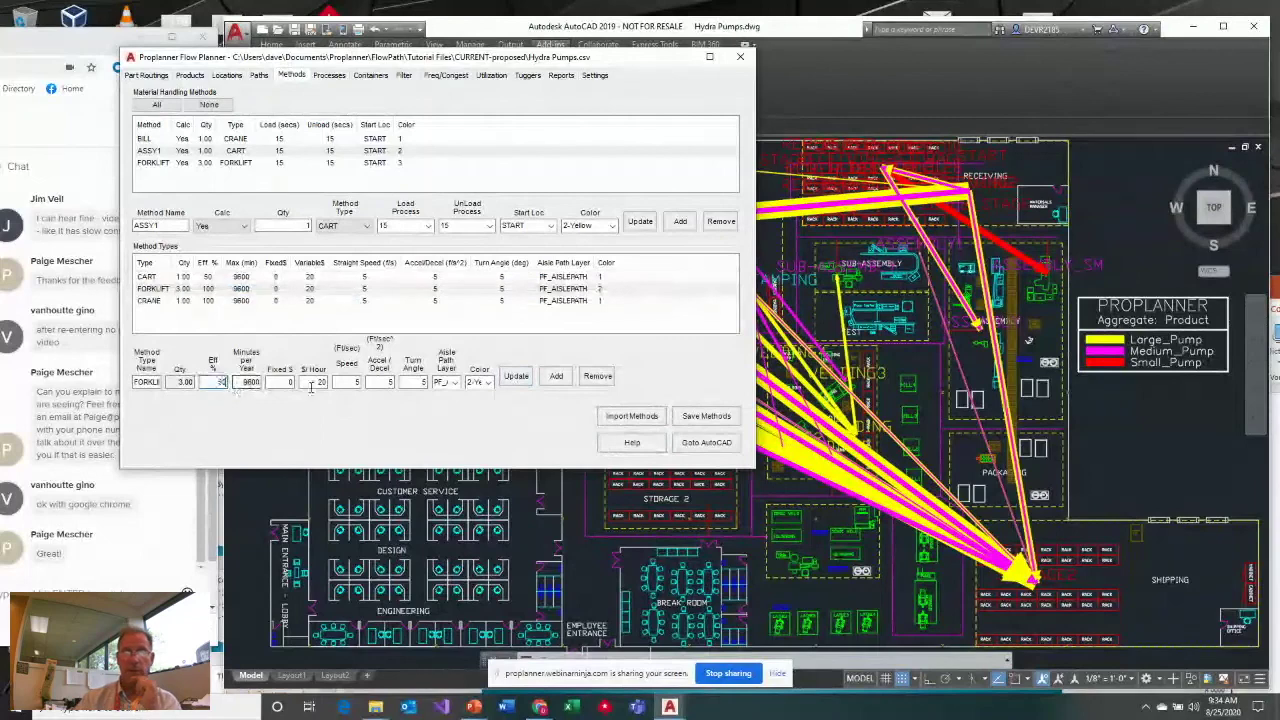
{"action": "left_click", "coordinate": [516, 376]}
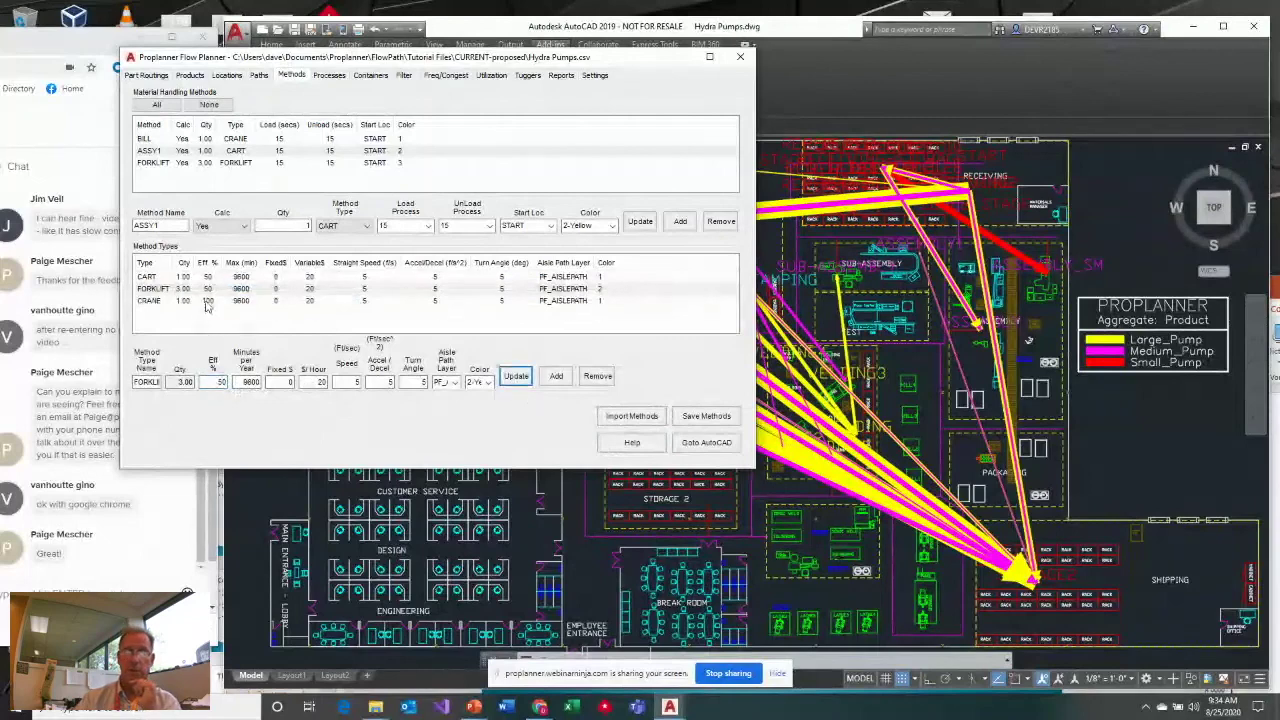
Set the efficiency of the CRANE method type to 50 percent
{"action": "left_click", "coordinate": [207, 301]}
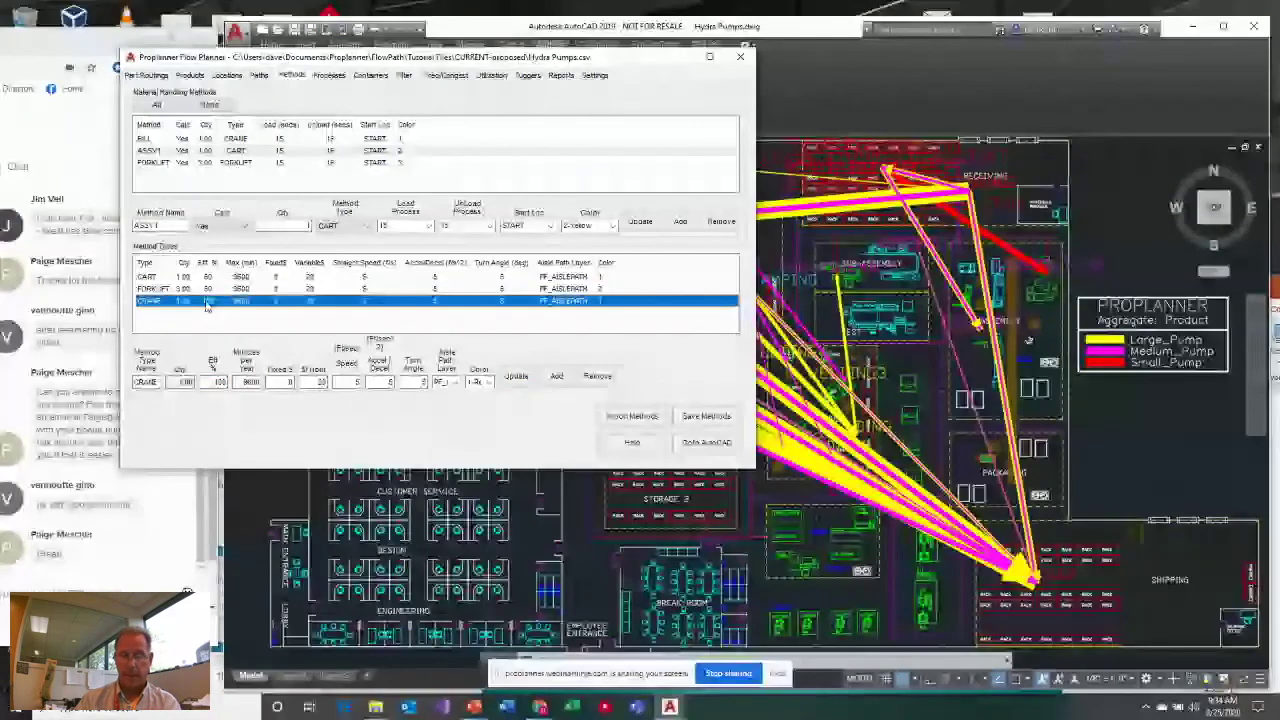
{"action": "double_click", "coordinate": [213, 382]}
{"action": "type", "text": "50"}
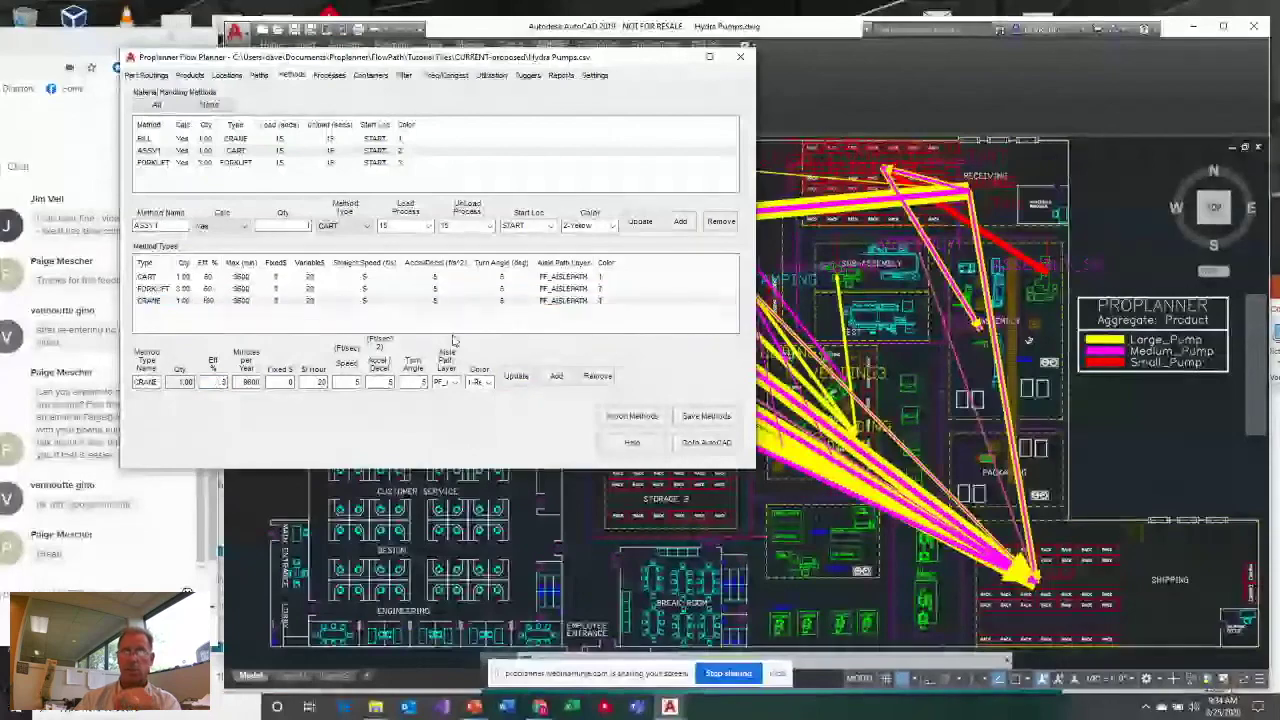
{"action": "left_click", "coordinate": [520, 380]}
{"action": "left_click", "coordinate": [230, 382]}
{"action": "type", "text": "0"}
{"action": "left_click", "coordinate": [233, 382]}
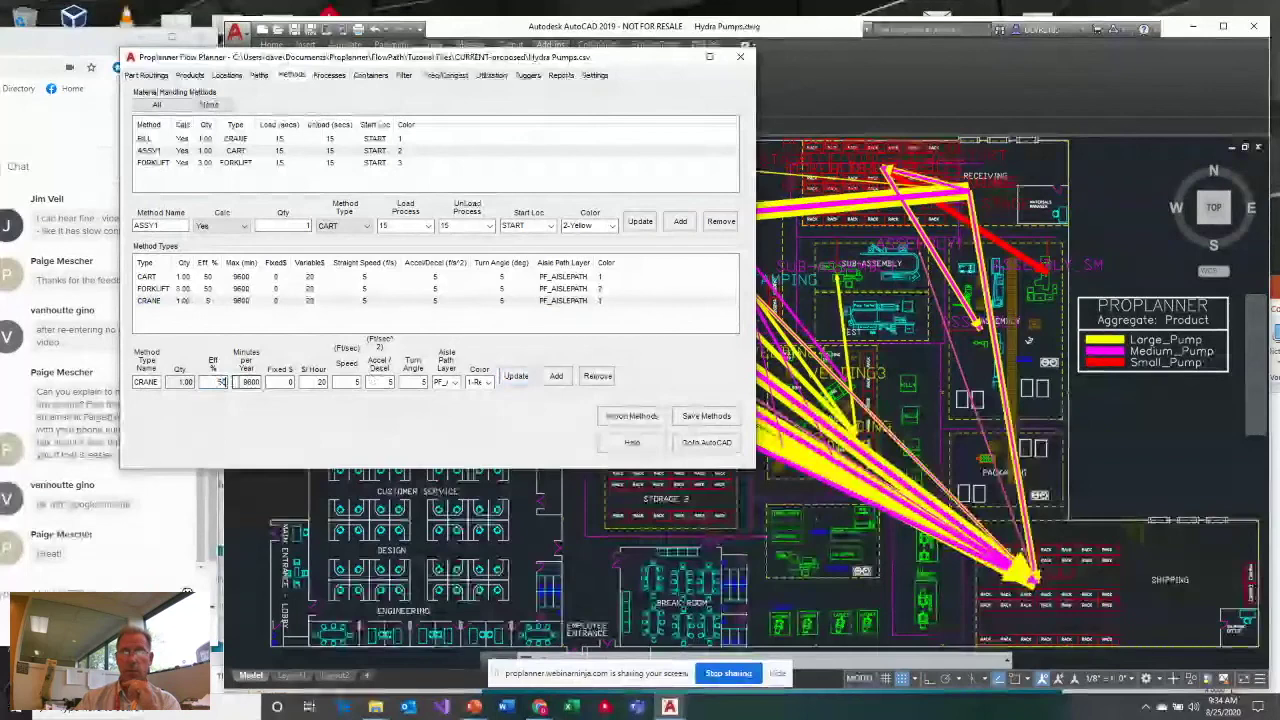
{"action": "left_click", "coordinate": [506, 378]}
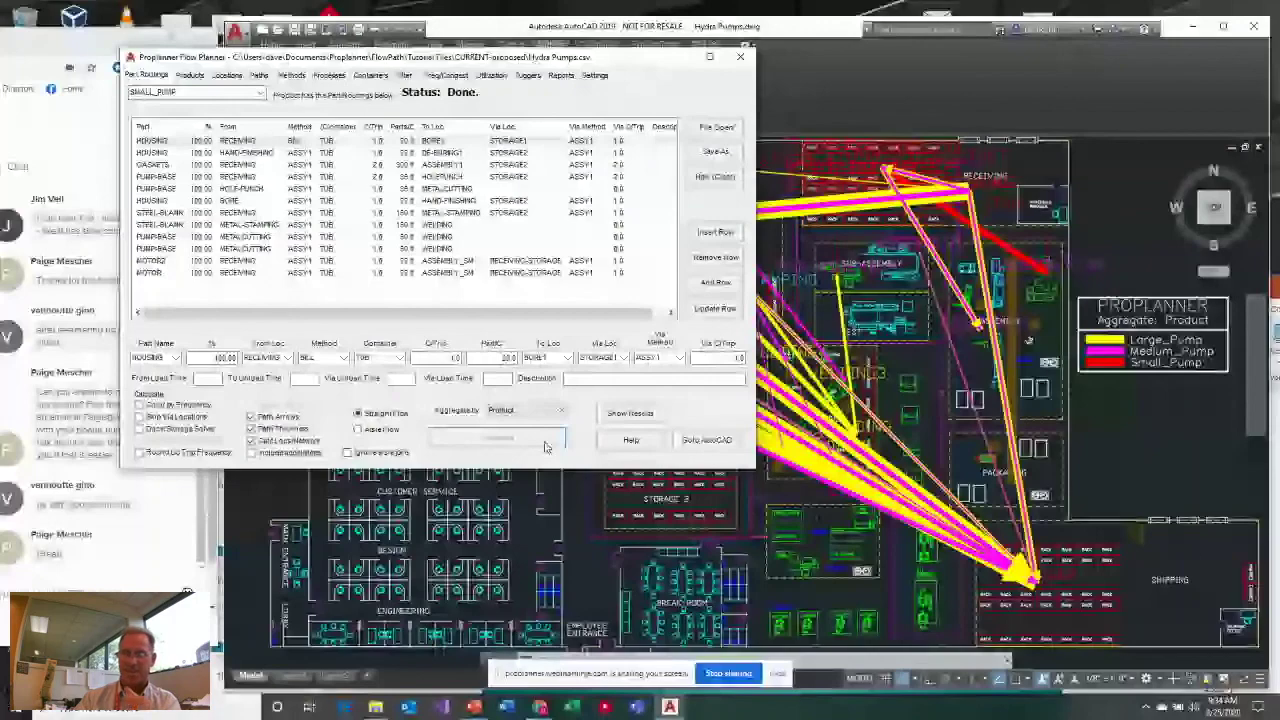
Recalculate the flows aggregated by product, accept the automatic FORKLIFT quantity increase, and close the results summary
{"action": "left_click", "coordinate": [544, 445]}
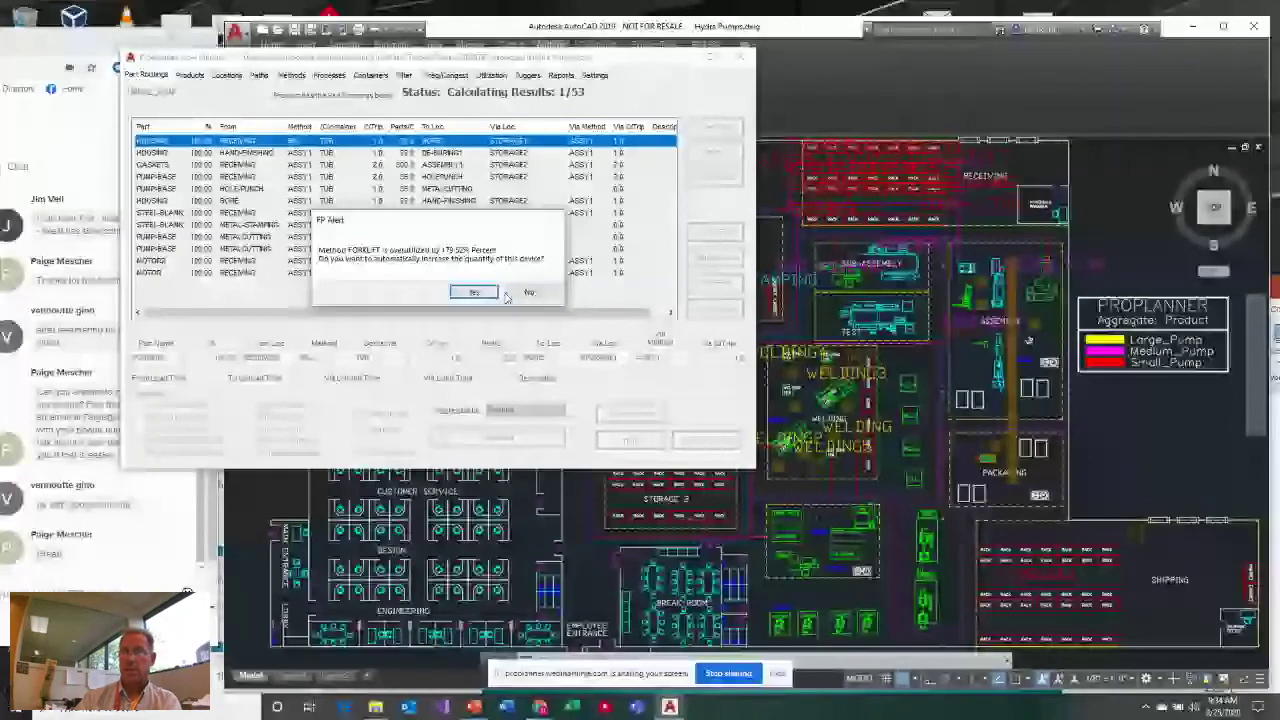
{"action": "left_click", "coordinate": [474, 291]}
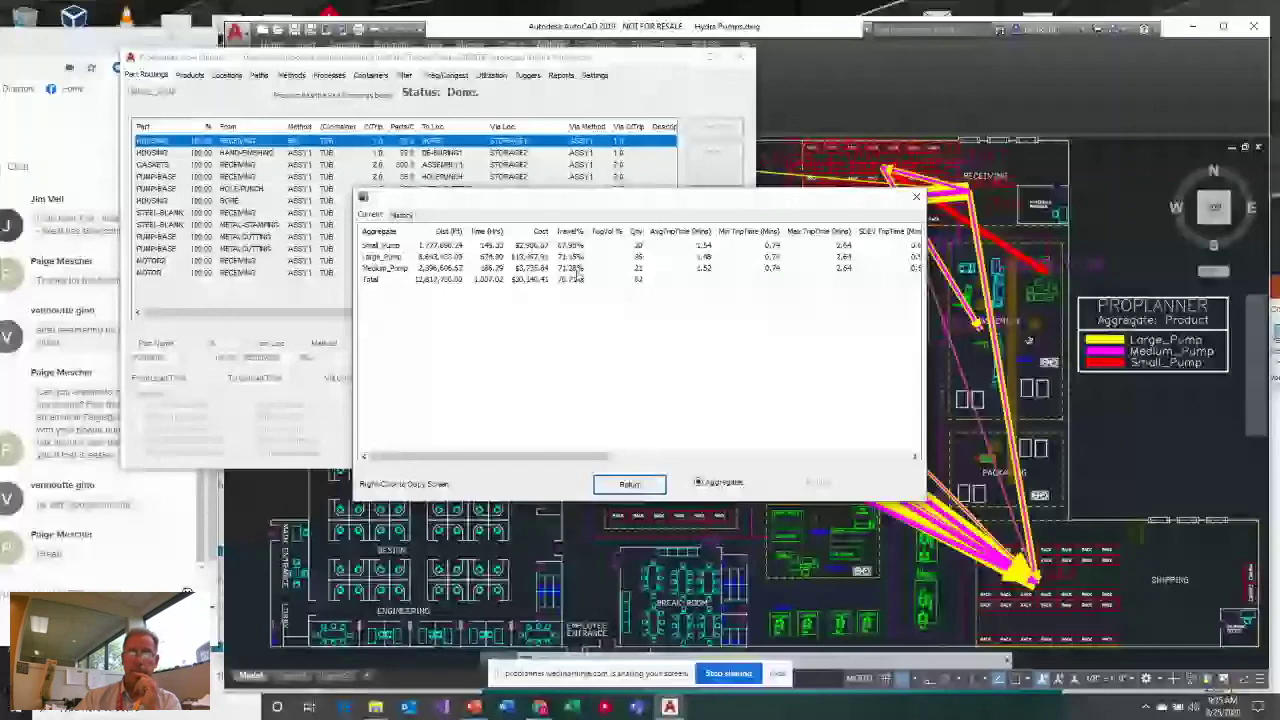
{"action": "left_click", "coordinate": [630, 485]}
Erase all flow paths from the drawing
{"action": "left_click", "coordinate": [228, 76]}
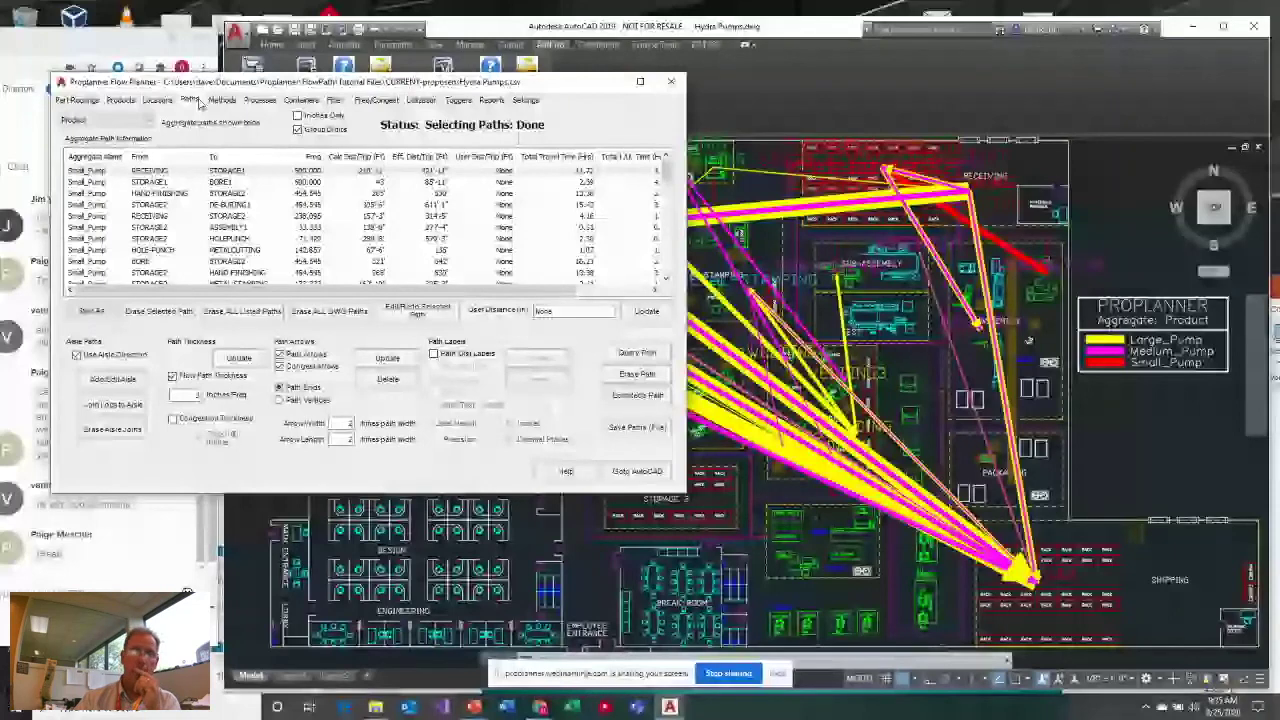
{"action": "left_click", "coordinate": [329, 311]}
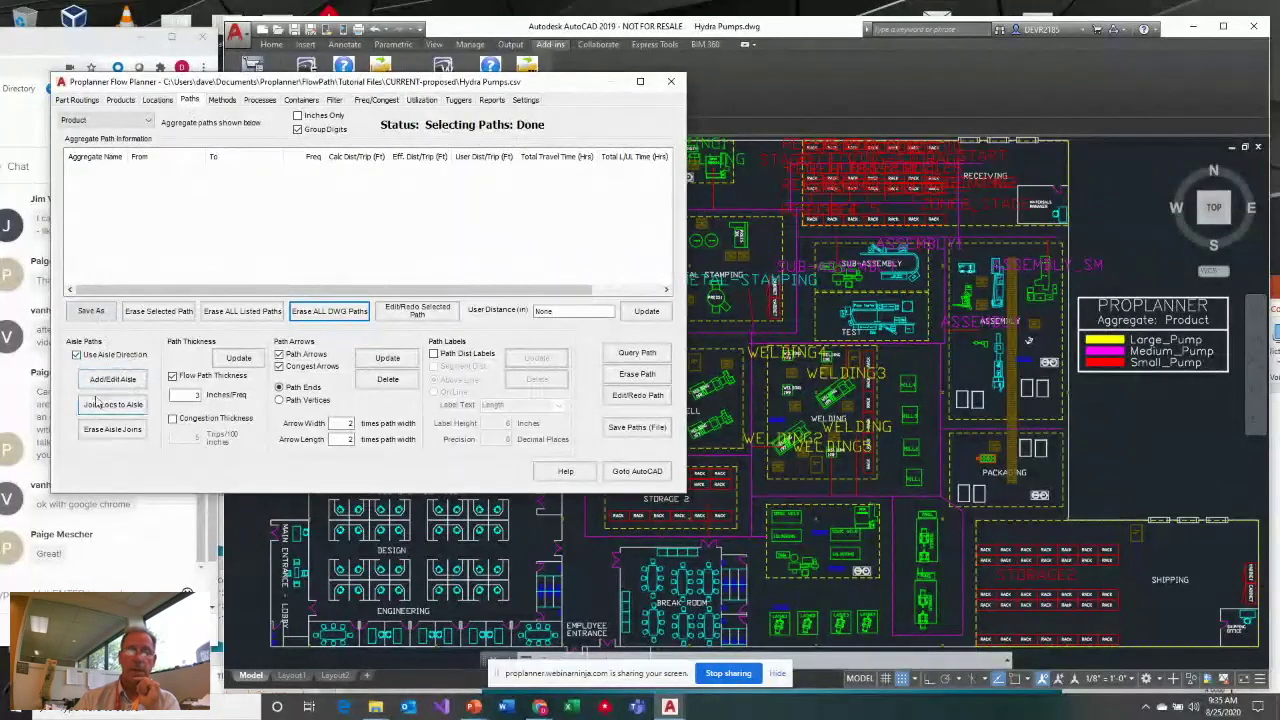
Try adding a bidirectional aisle line on the PF_AISLEPATH layer, running diagonally across the layout up to the aisle above SUB-ASSEMBLY
{"action": "left_click", "coordinate": [106, 379]}
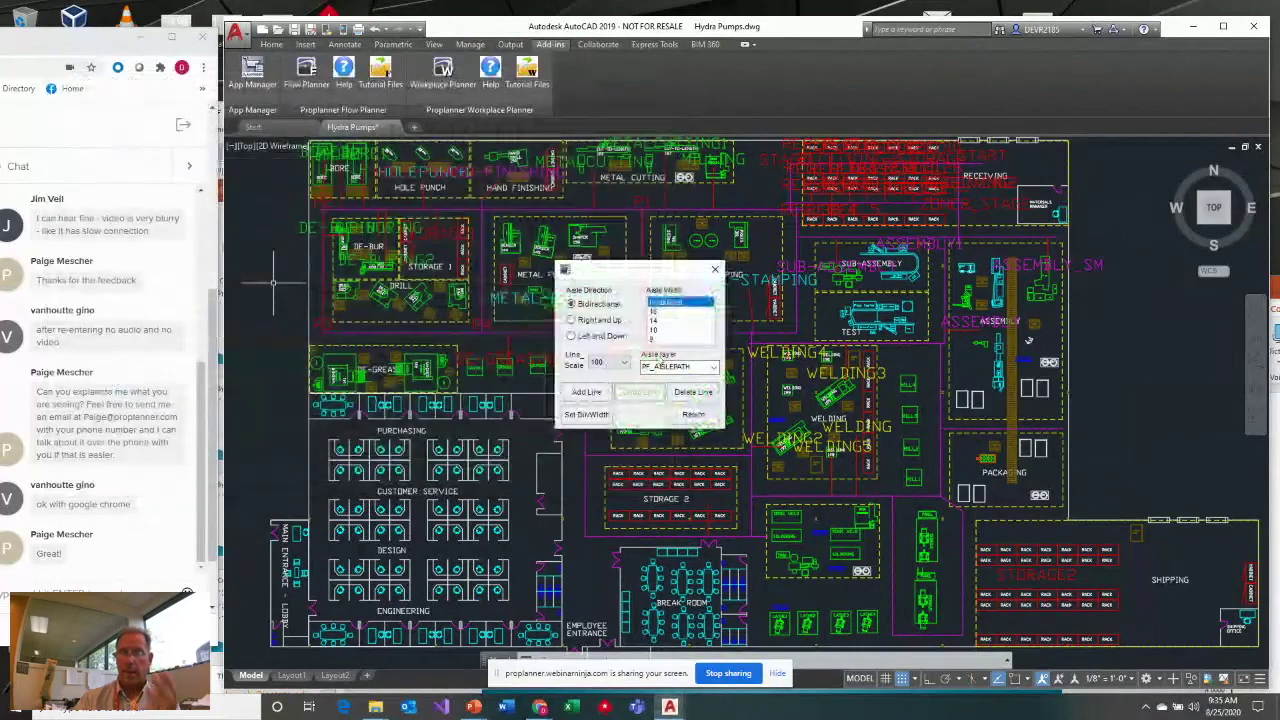
{"action": "left_click", "coordinate": [594, 395]}
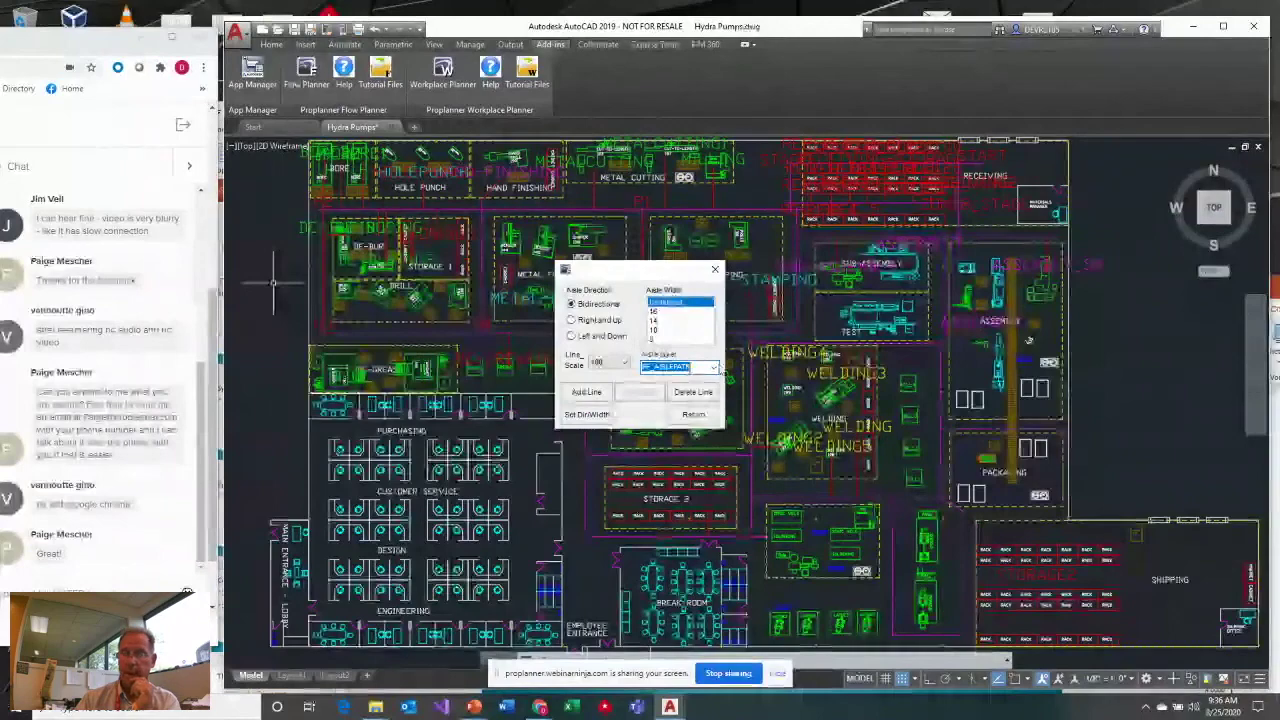
{"action": "left_click", "coordinate": [590, 393]}
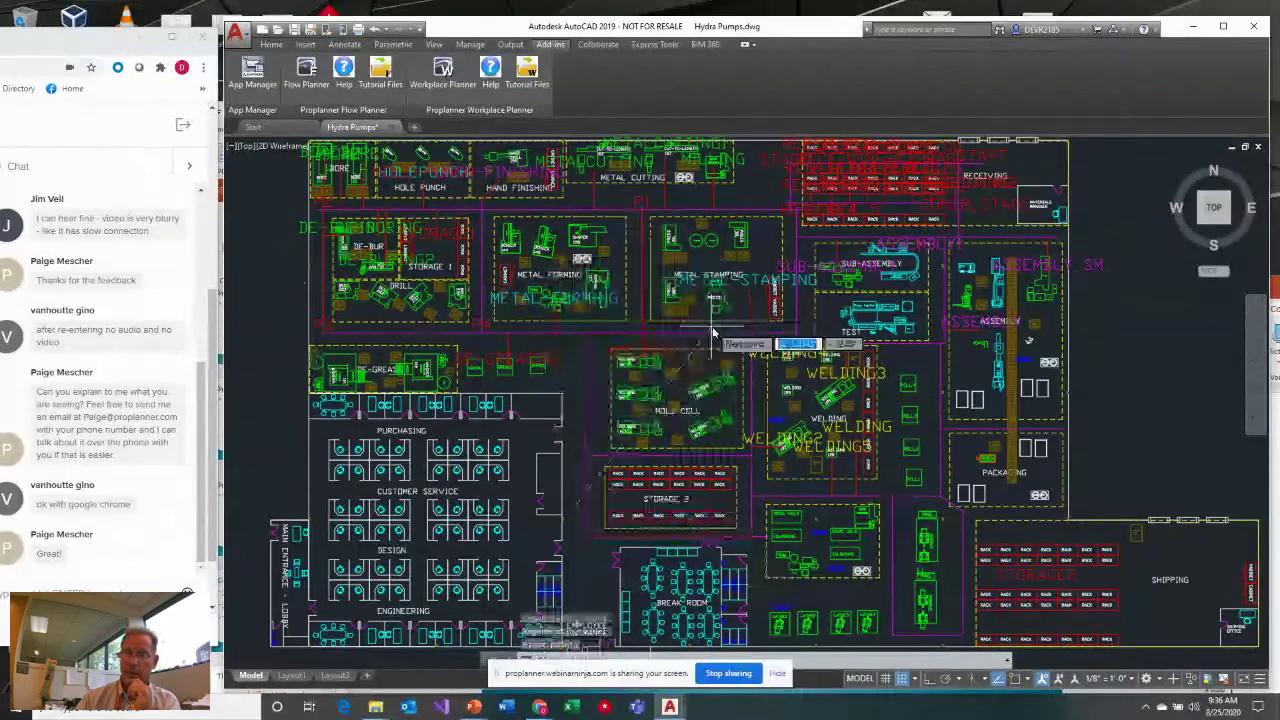
{"action": "left_click", "coordinate": [1085, 342]}
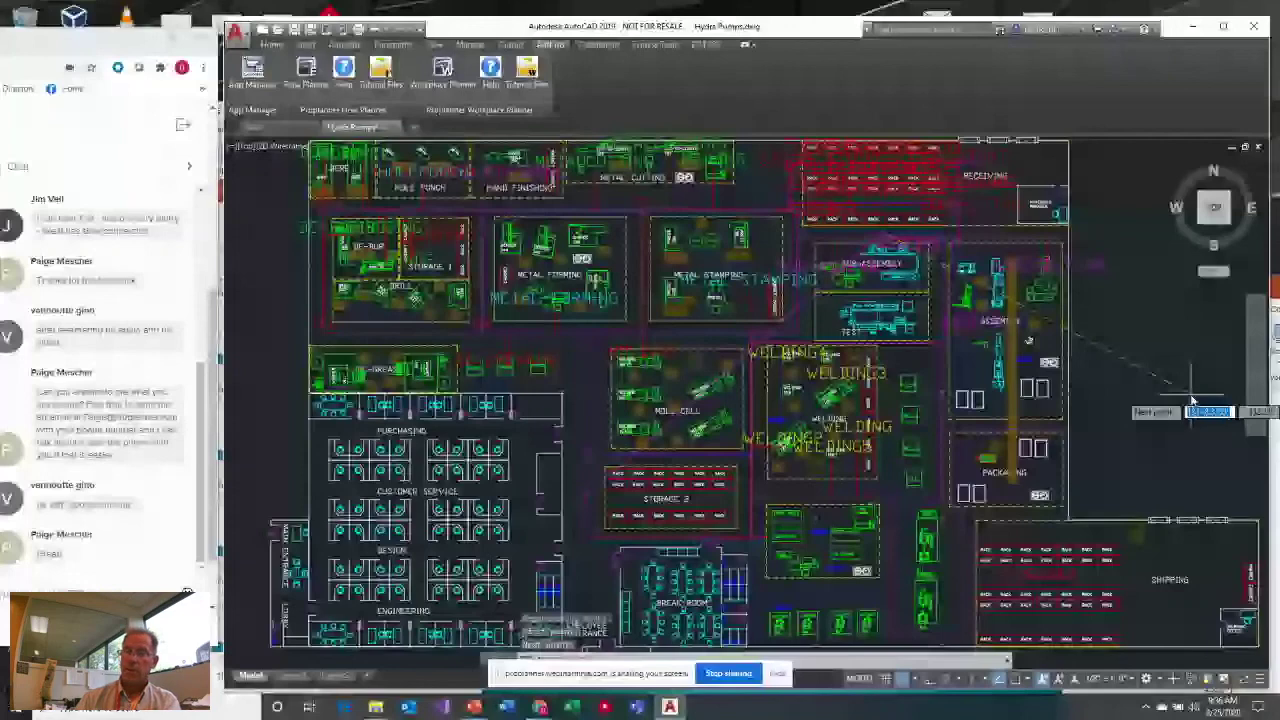
{"action": "key", "text": "Return"}
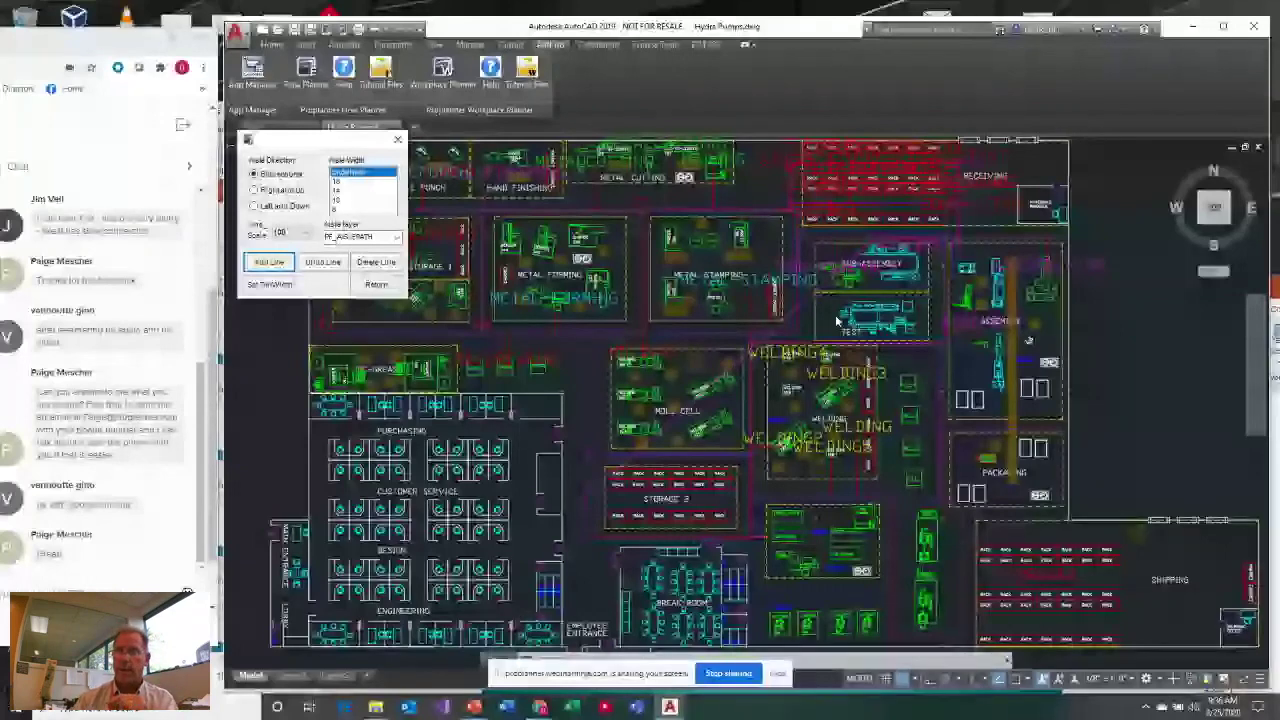
{"action": "key", "text": "Return"}
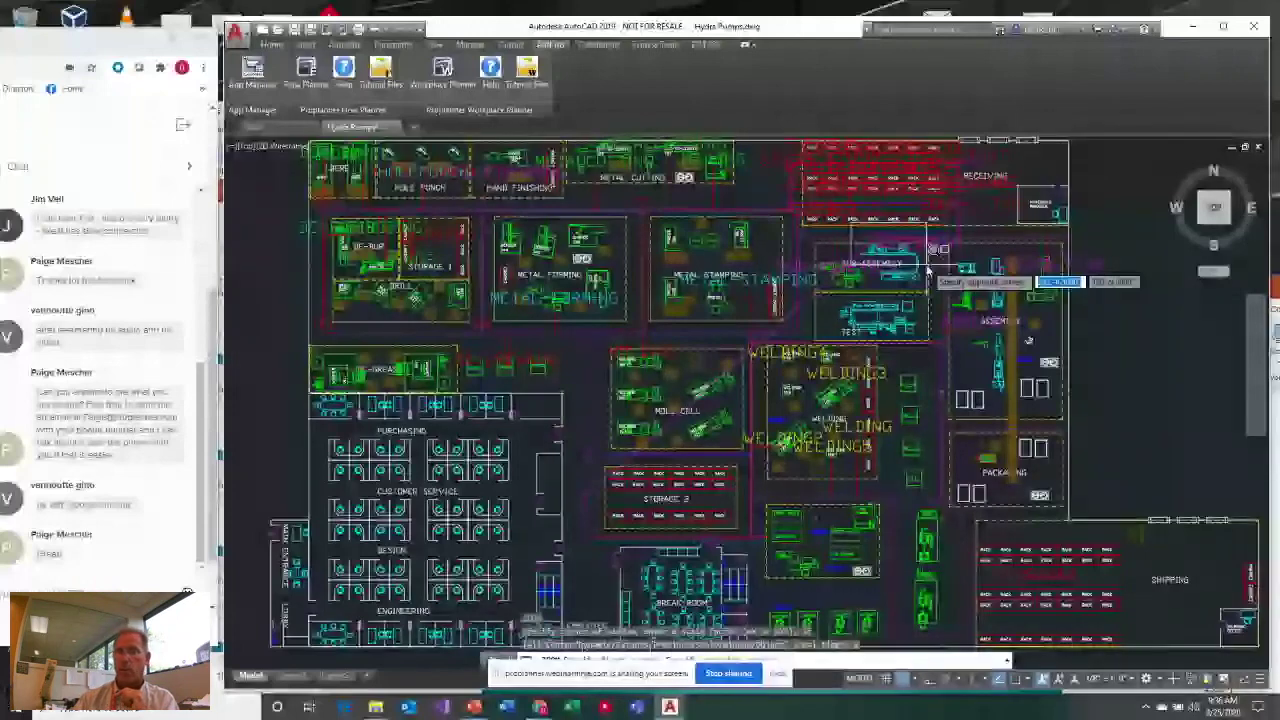
Stretch the upper end of the diagonal aisle line back to just short of the horizontal aisle above SUB-ASSEMBLY
{"action": "scroll", "coordinate": [928, 268], "scroll_direction": "up", "scroll_amount": 5}
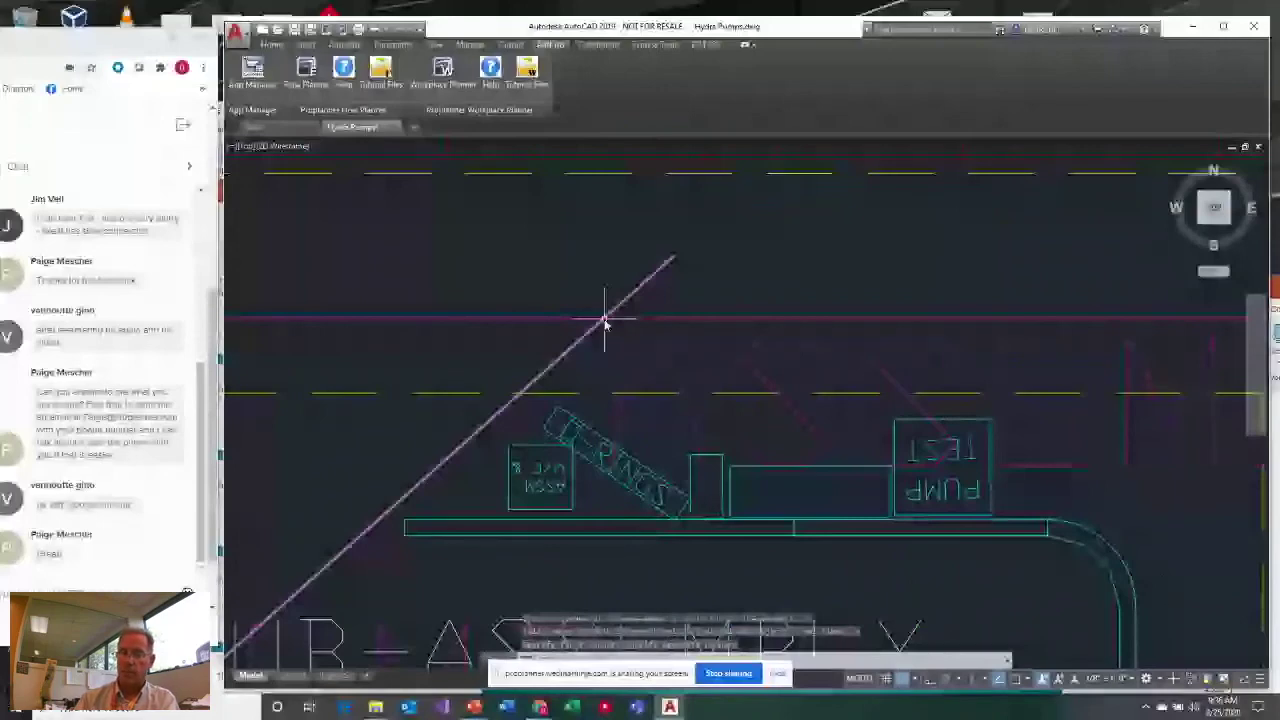
{"action": "mouse_move", "coordinate": [604, 320]}
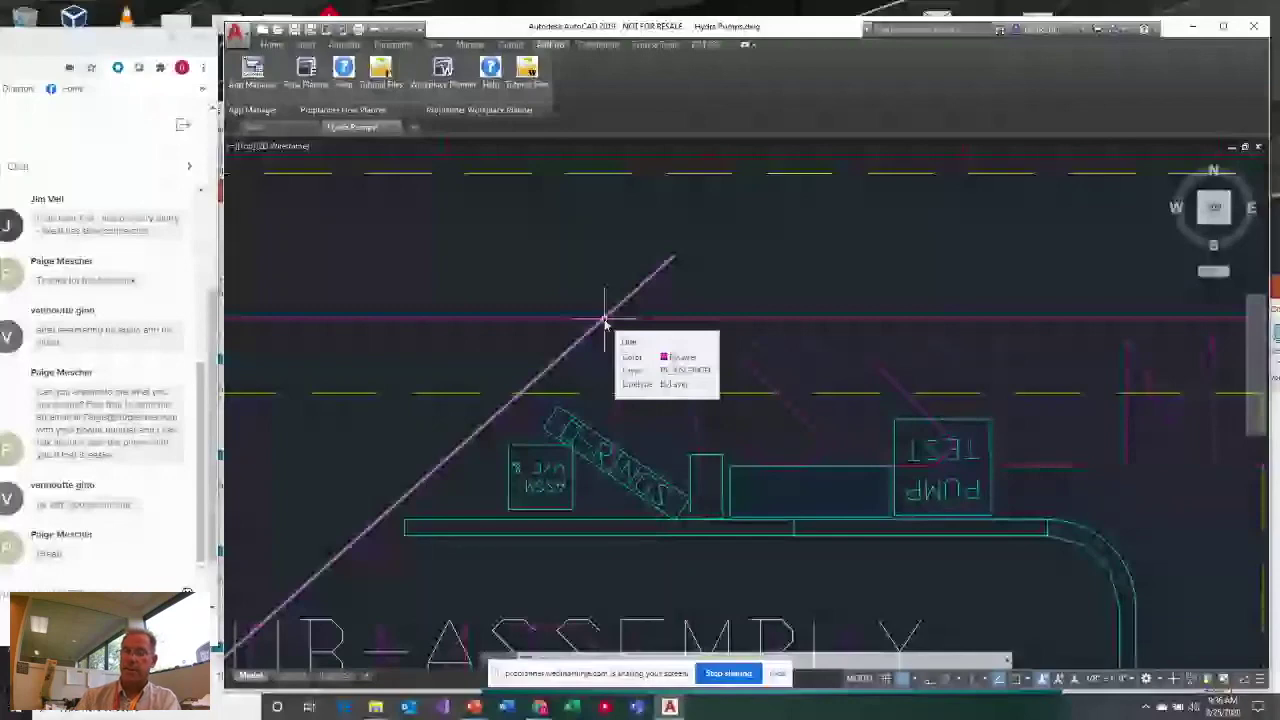
{"action": "left_click", "coordinate": [604, 320]}
{"action": "key", "text": "Delete"}
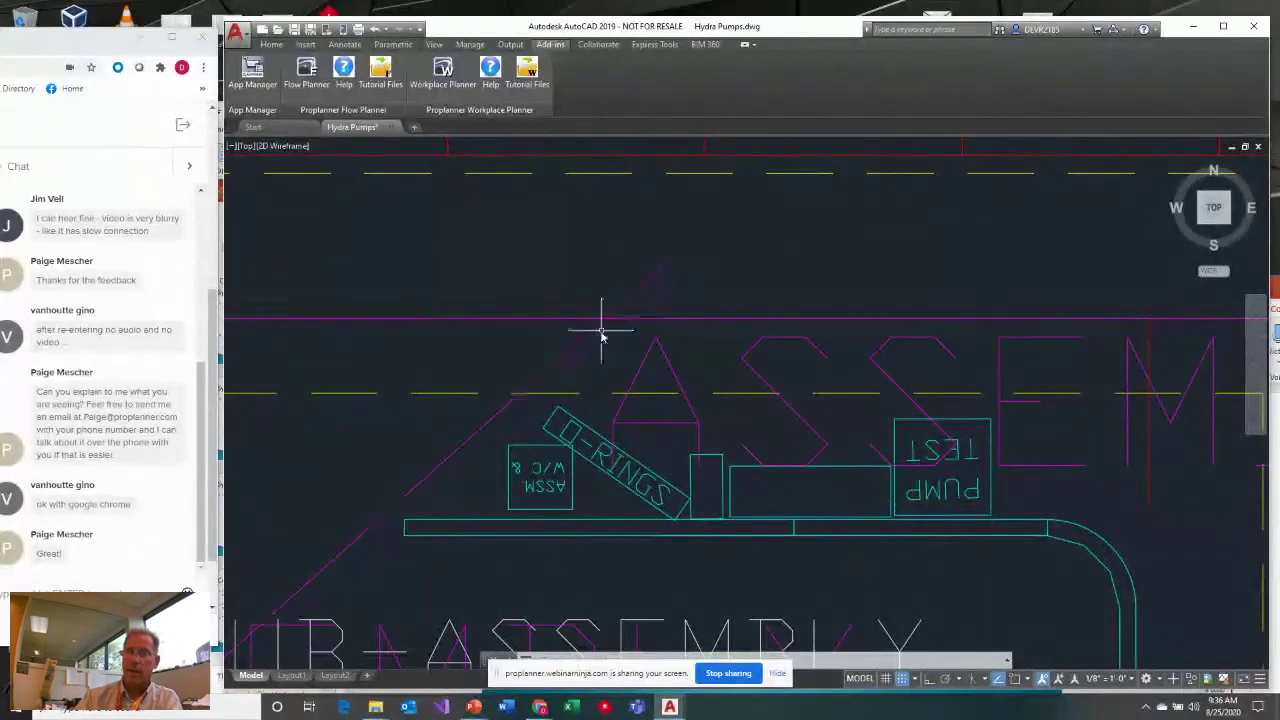
{"action": "left_click", "coordinate": [669, 265]}
{"action": "left_click", "coordinate": [671, 262]}
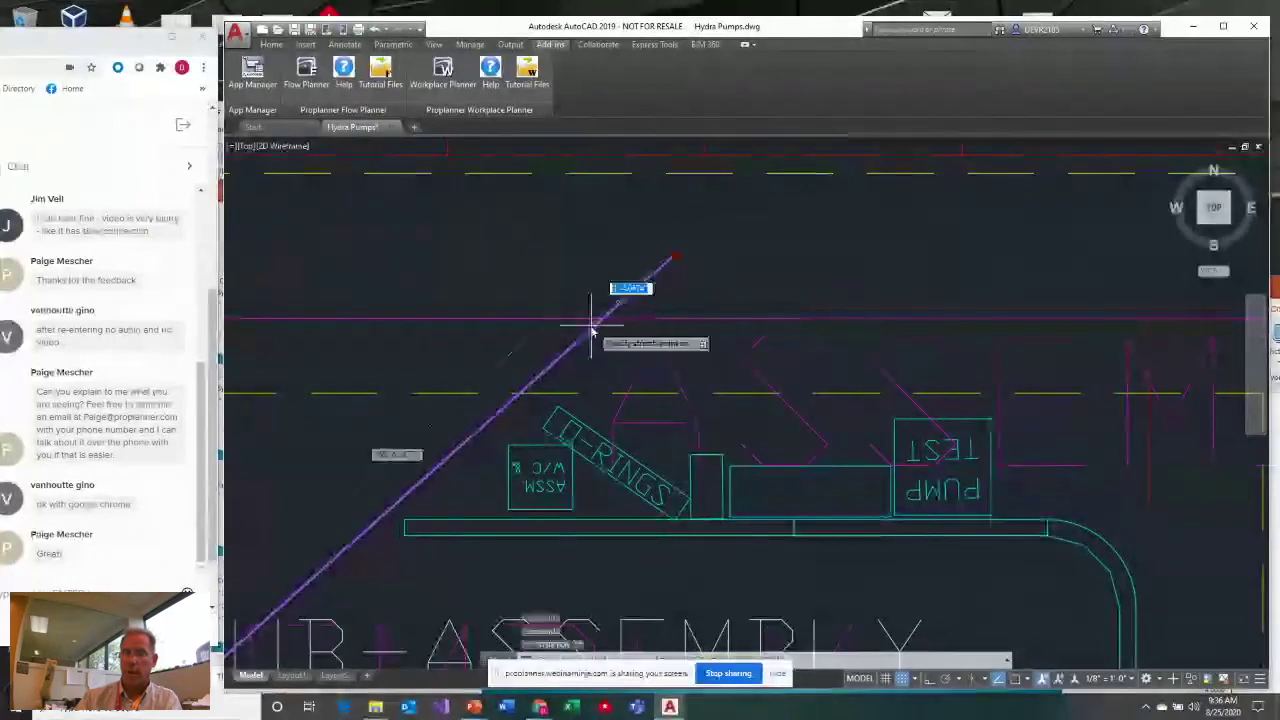
{"action": "left_click", "coordinate": [598, 328]}
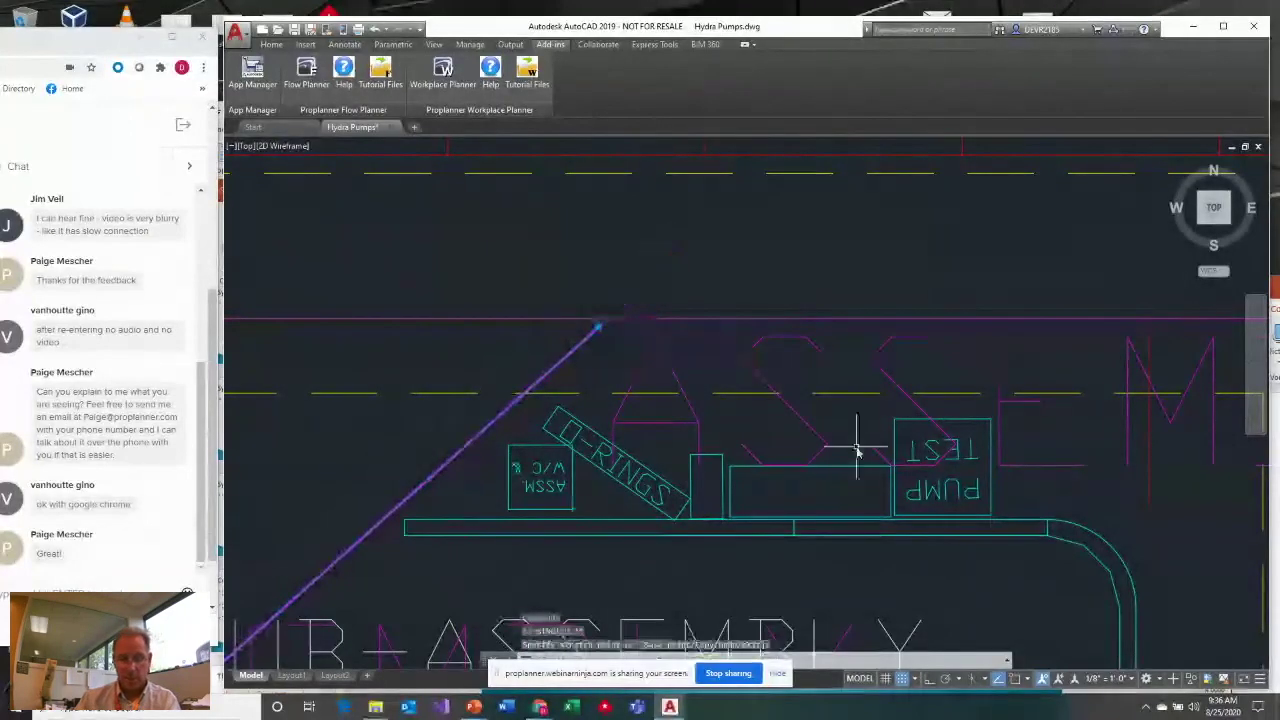
{"action": "key", "text": "Escape"}
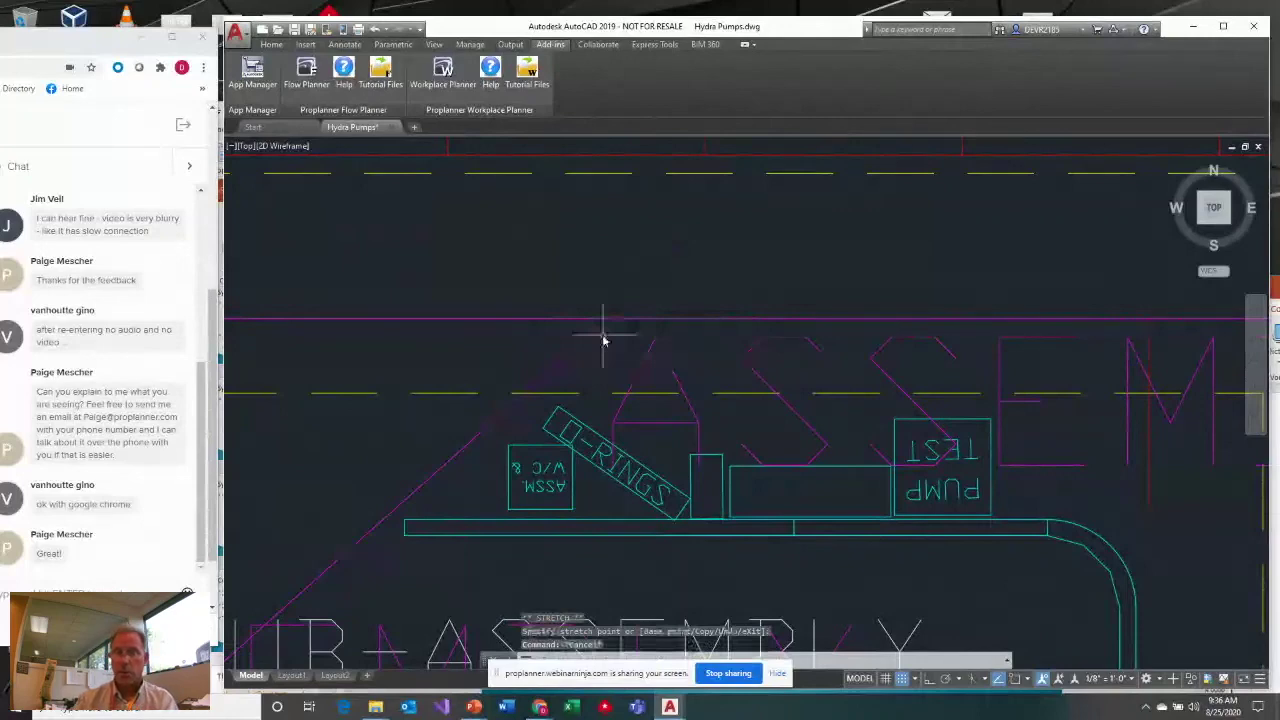
Extend the diagonal aisle line past the horizontal aisle above SUB-ASSEMBLY and remove the line from the layout
{"action": "left_click", "coordinate": [603, 340]}
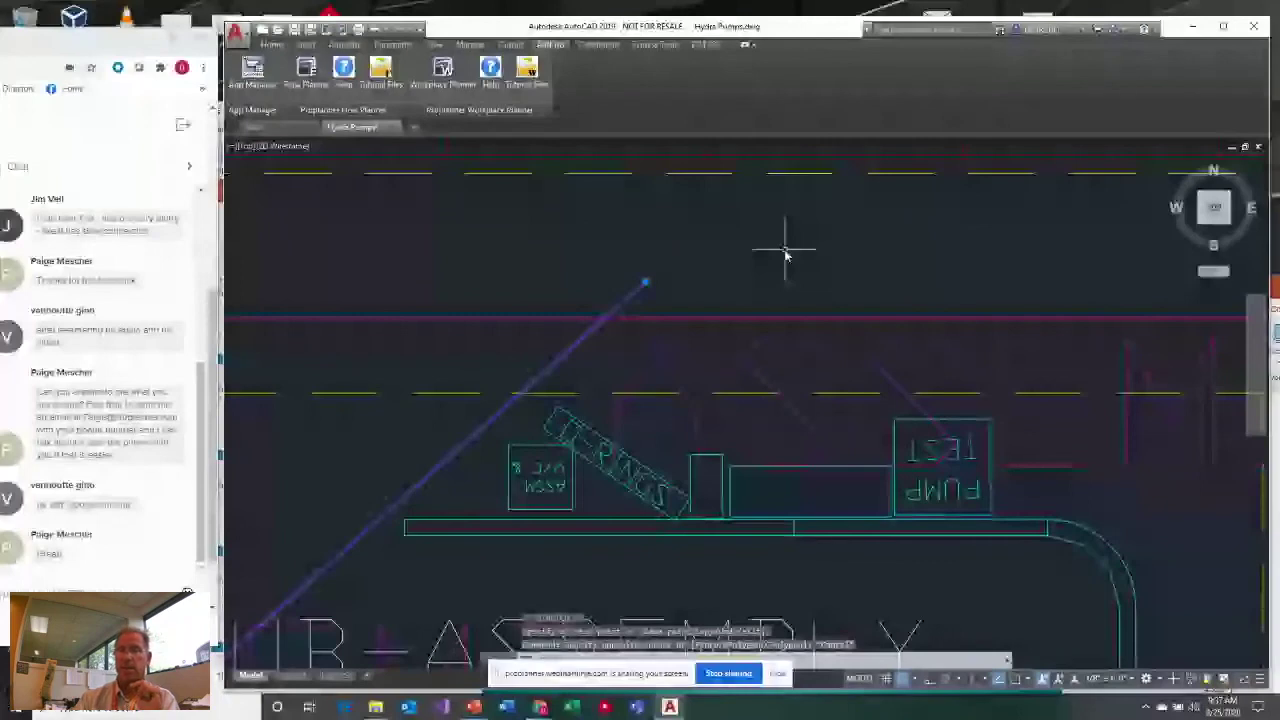
{"action": "scroll", "coordinate": [818, 310], "scroll_direction": "down", "scroll_amount": 5}
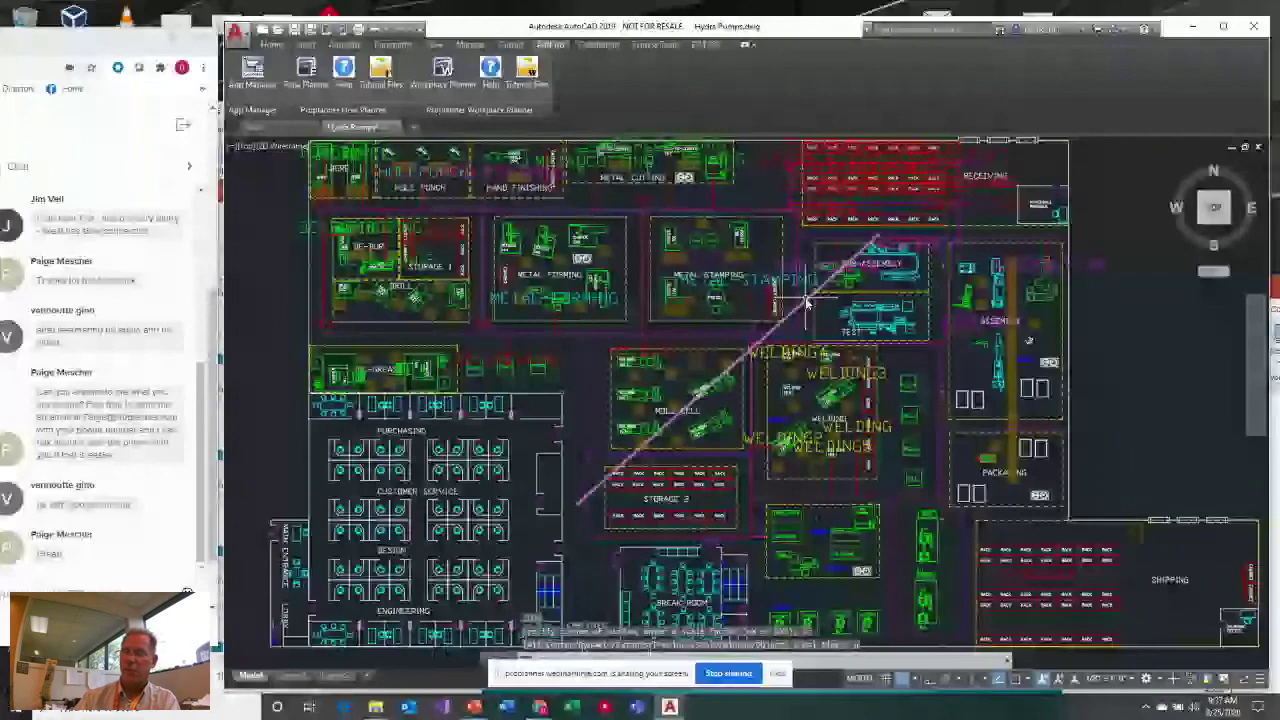
{"action": "key", "text": "Delete"}
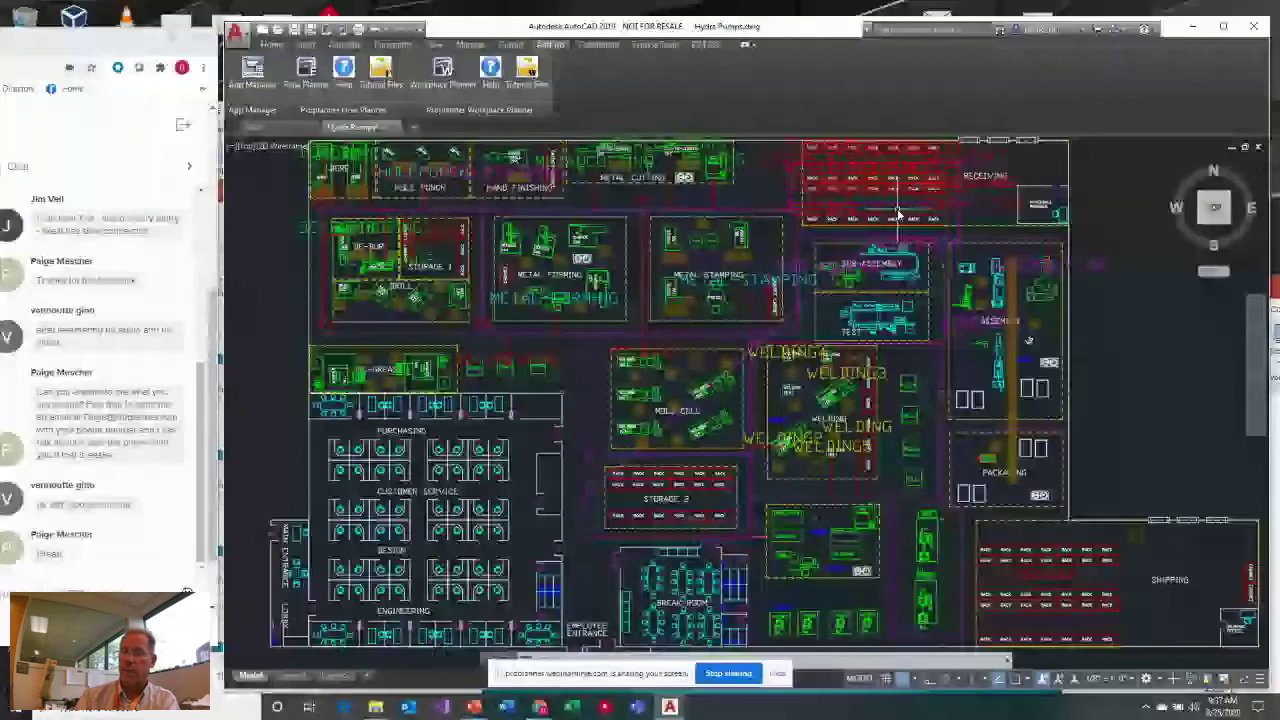
{"action": "key", "text": "ctrl+z"}
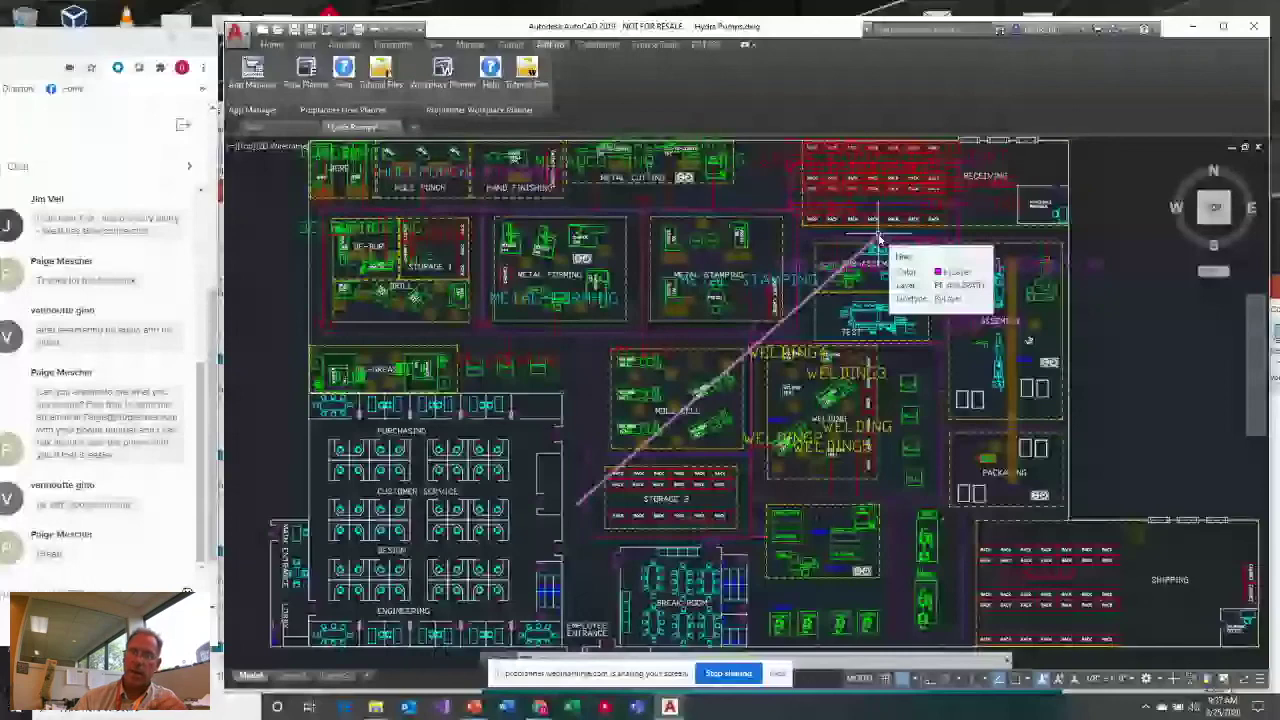
{"action": "key", "text": "Escape"}
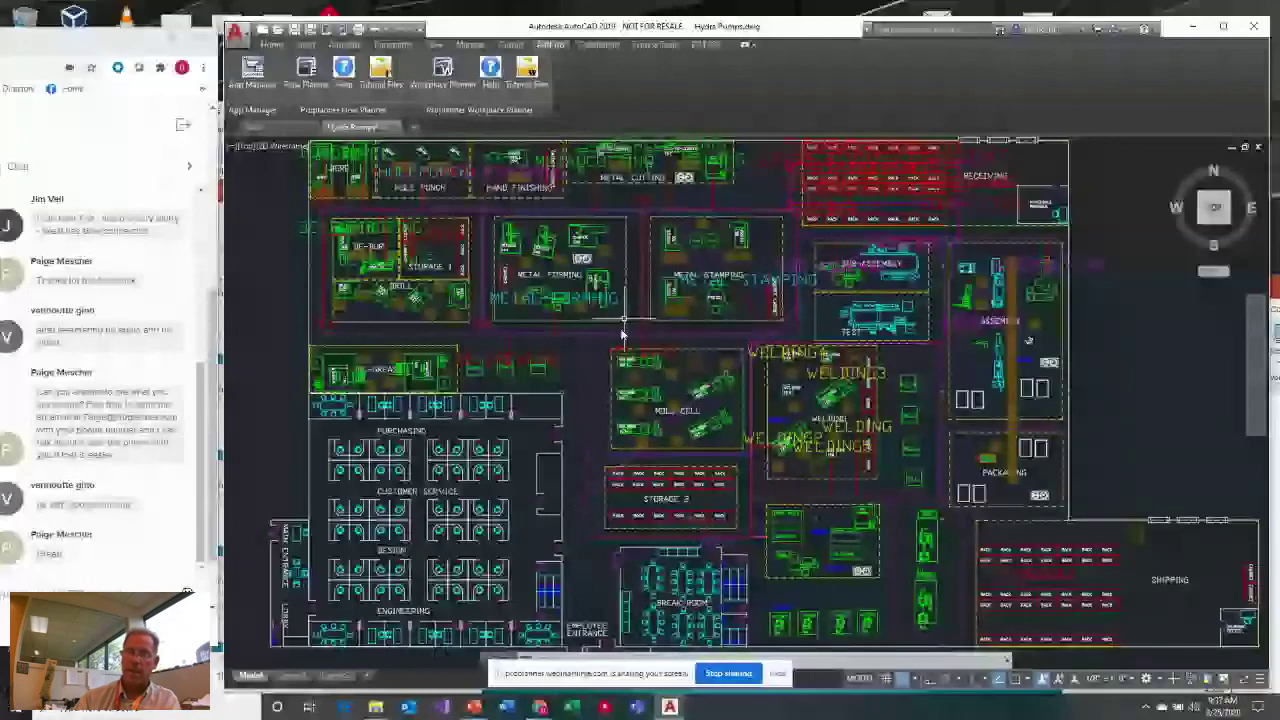
Examine how the location beside the GREASE area is joined to the aisle below METAL FORMING
{"action": "left_click", "coordinate": [510, 362]}
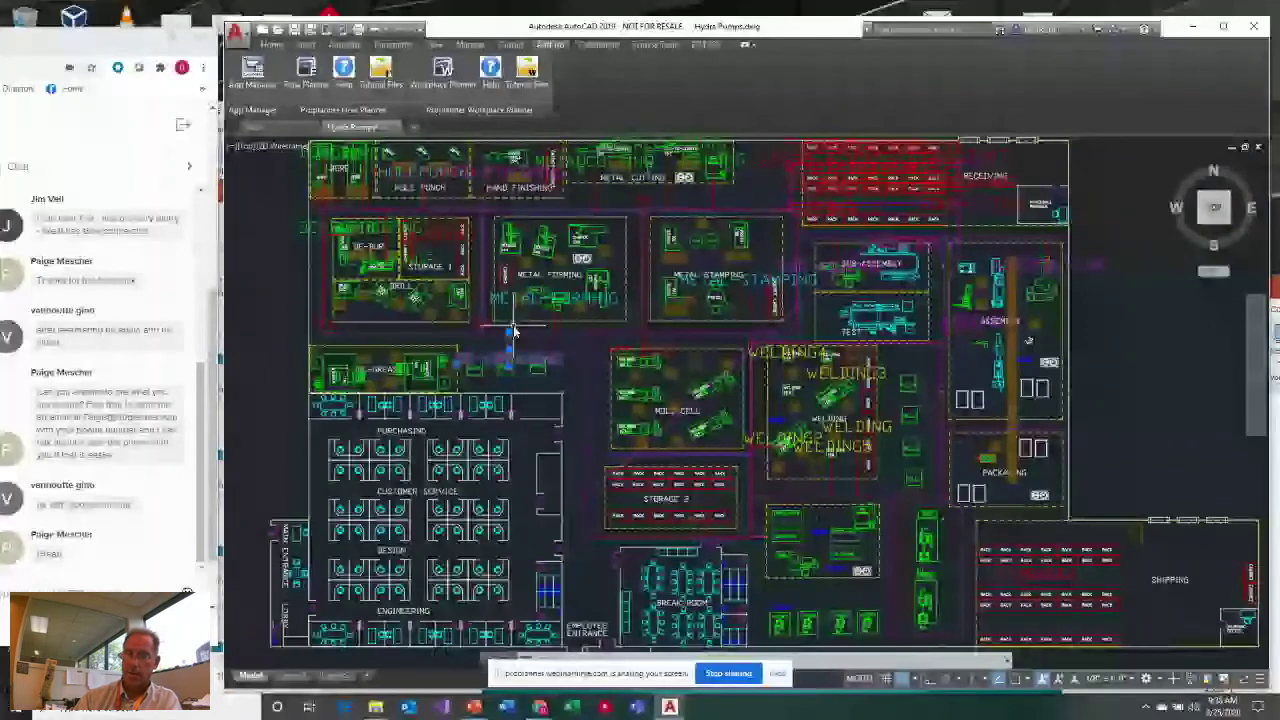
{"action": "left_click", "coordinate": [510, 332]}
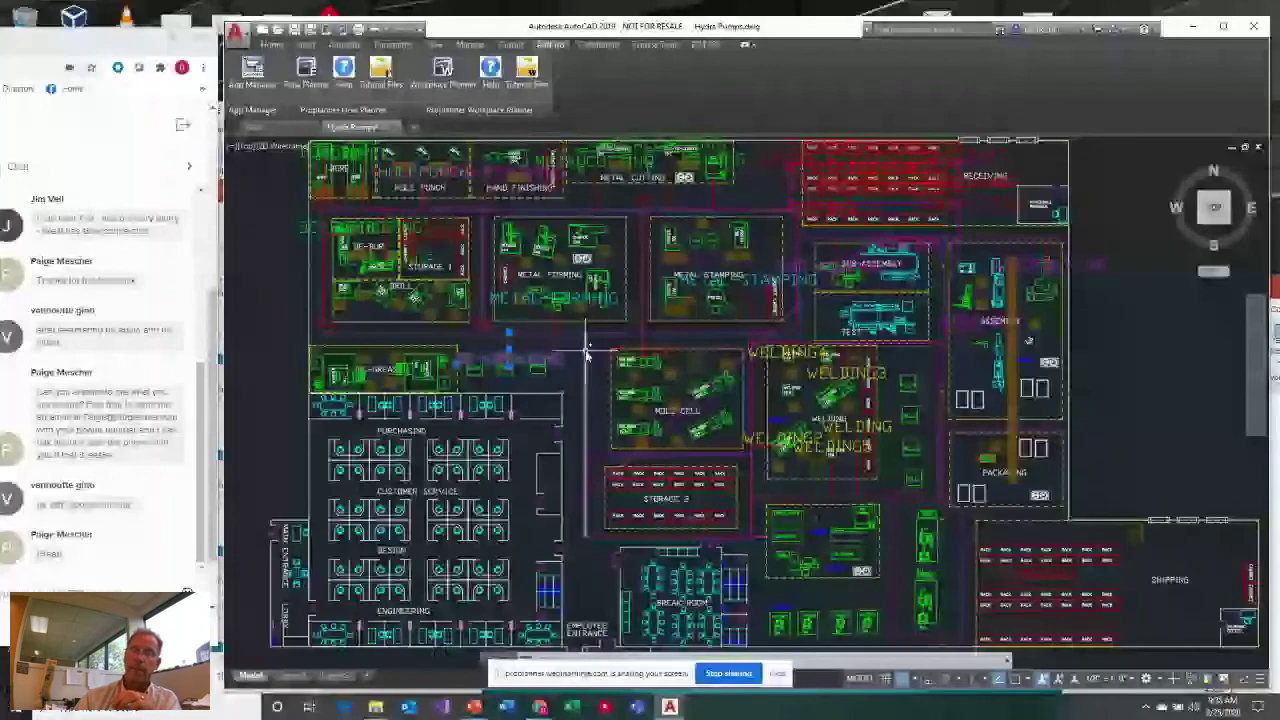
{"action": "left_click", "coordinate": [510, 372]}
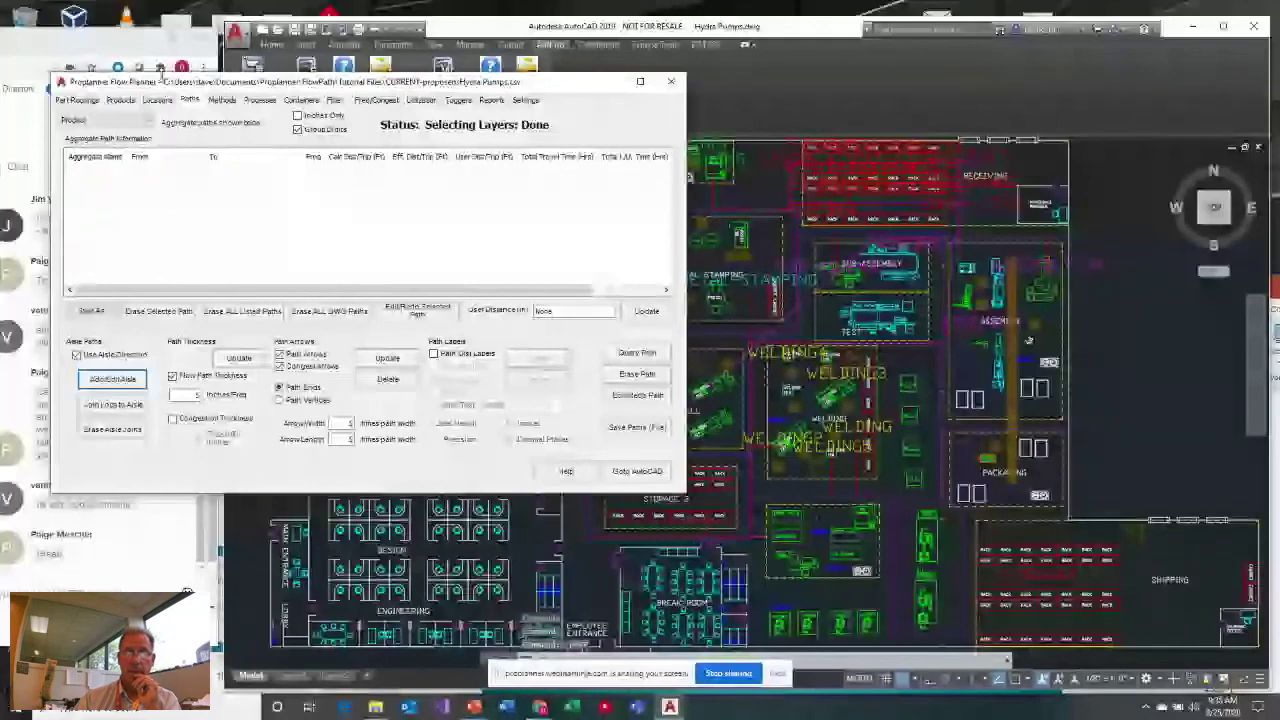
Check the aisle path layer of the CRANE method type and return to the drawing
{"action": "left_click", "coordinate": [222, 100]}
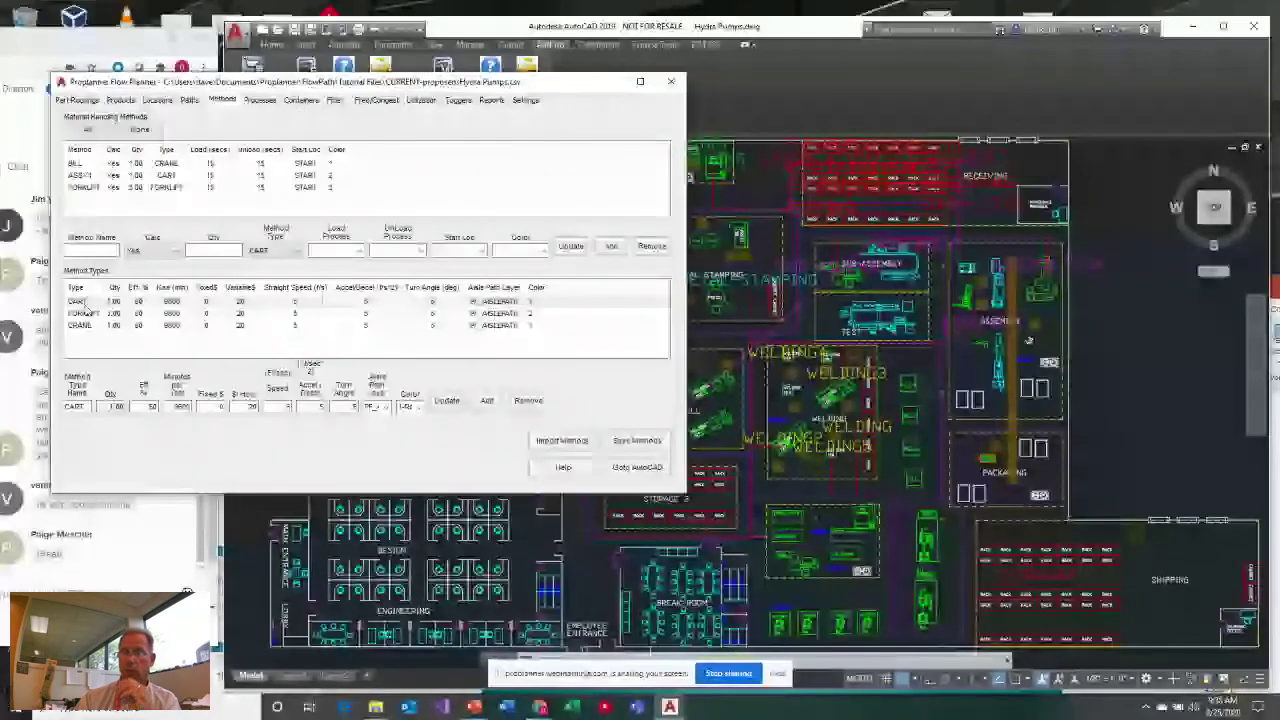
{"action": "left_click", "coordinate": [80, 325]}
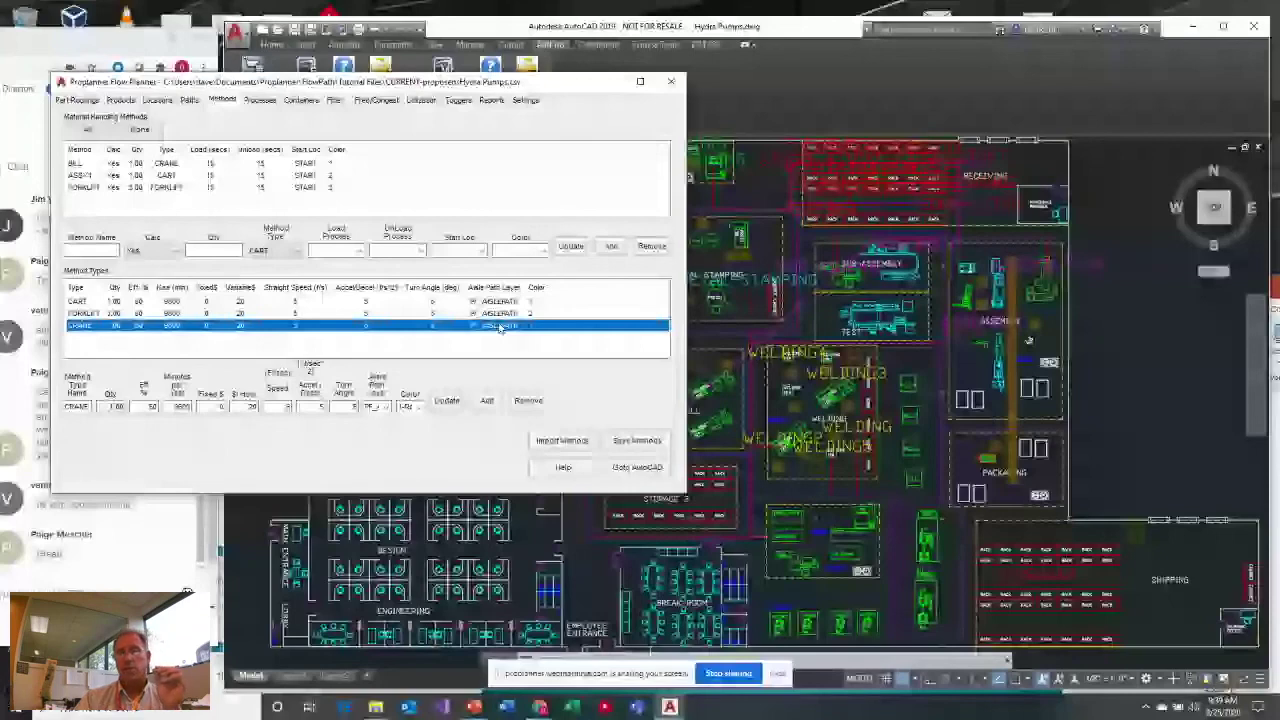
{"action": "left_click", "coordinate": [640, 468]}
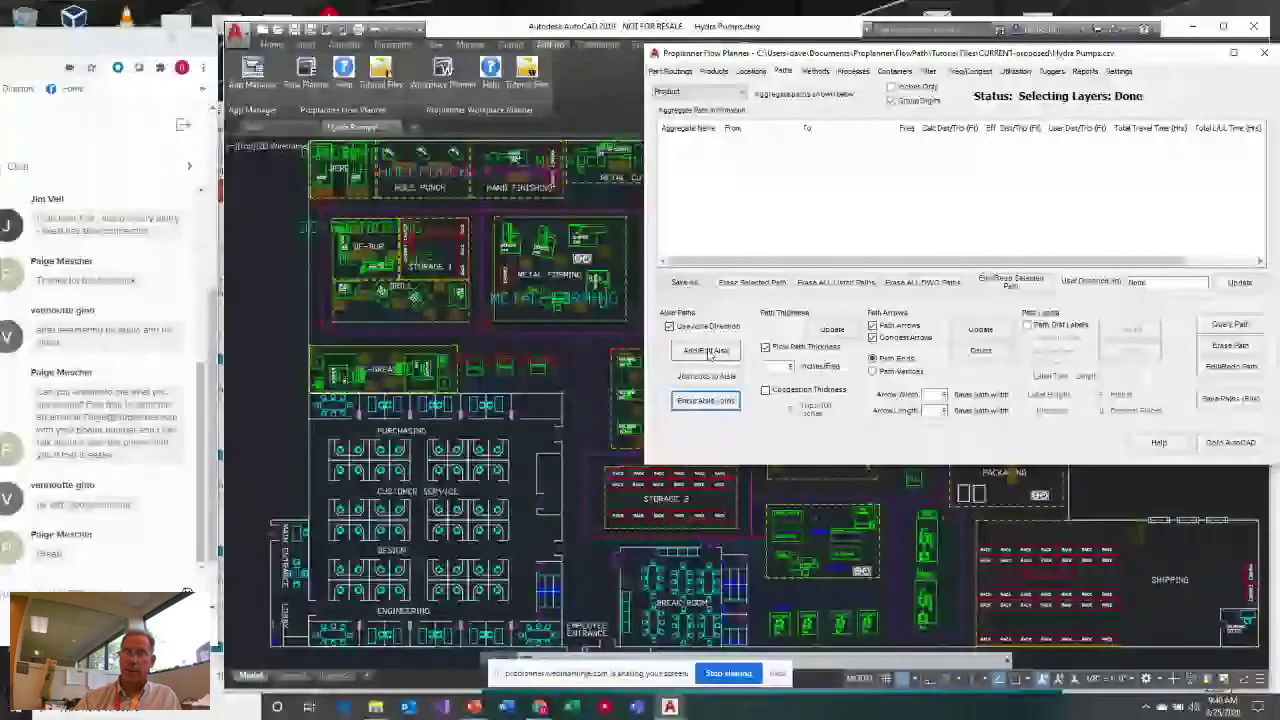
Check the aisle line settings, close them, and join all locations to the aisle paths
{"action": "left_click", "coordinate": [708, 352]}
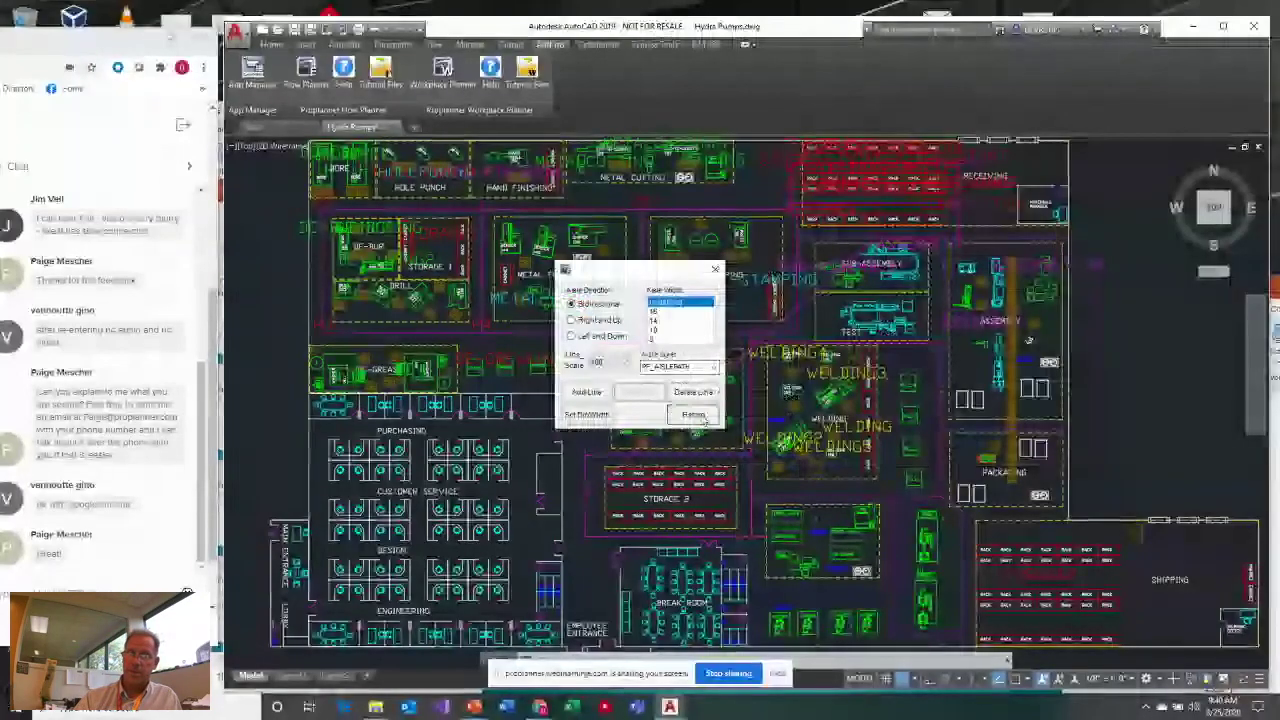
{"action": "left_click", "coordinate": [685, 416]}
{"action": "left_click", "coordinate": [708, 375]}
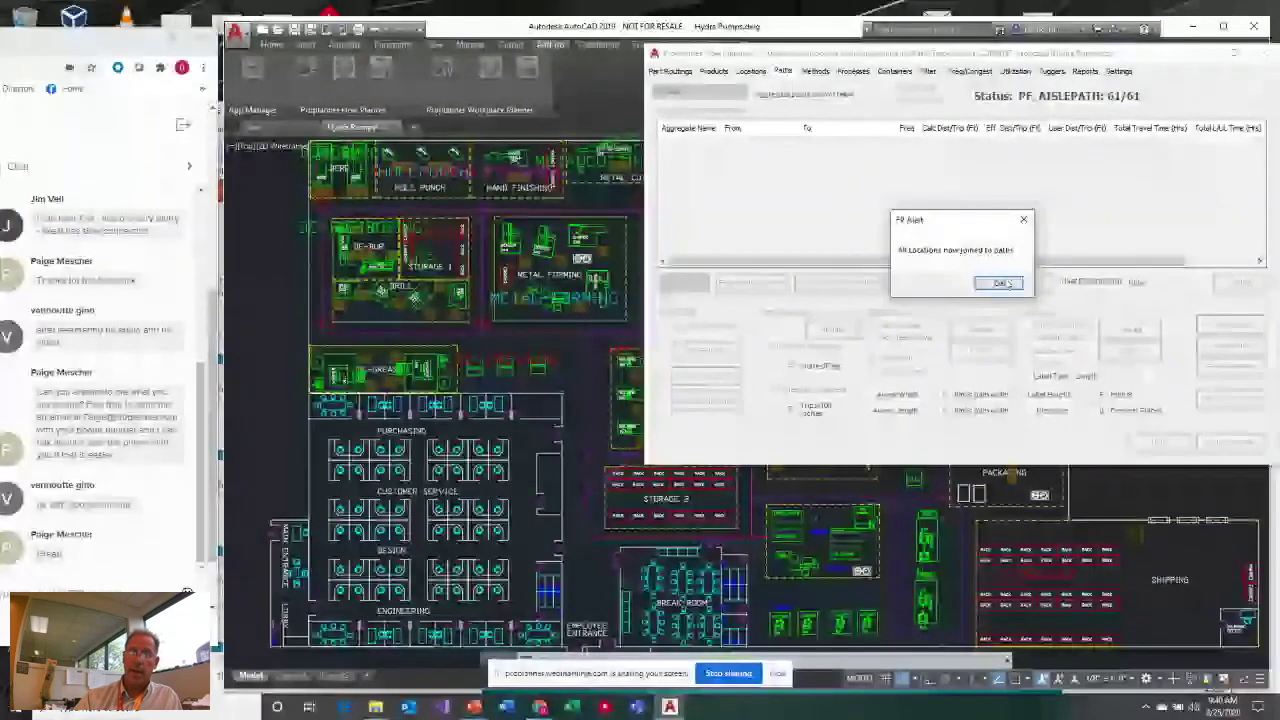
Erase all the aisle joins from the layout, dismissing the alerts
{"action": "left_click", "coordinate": [1003, 284]}
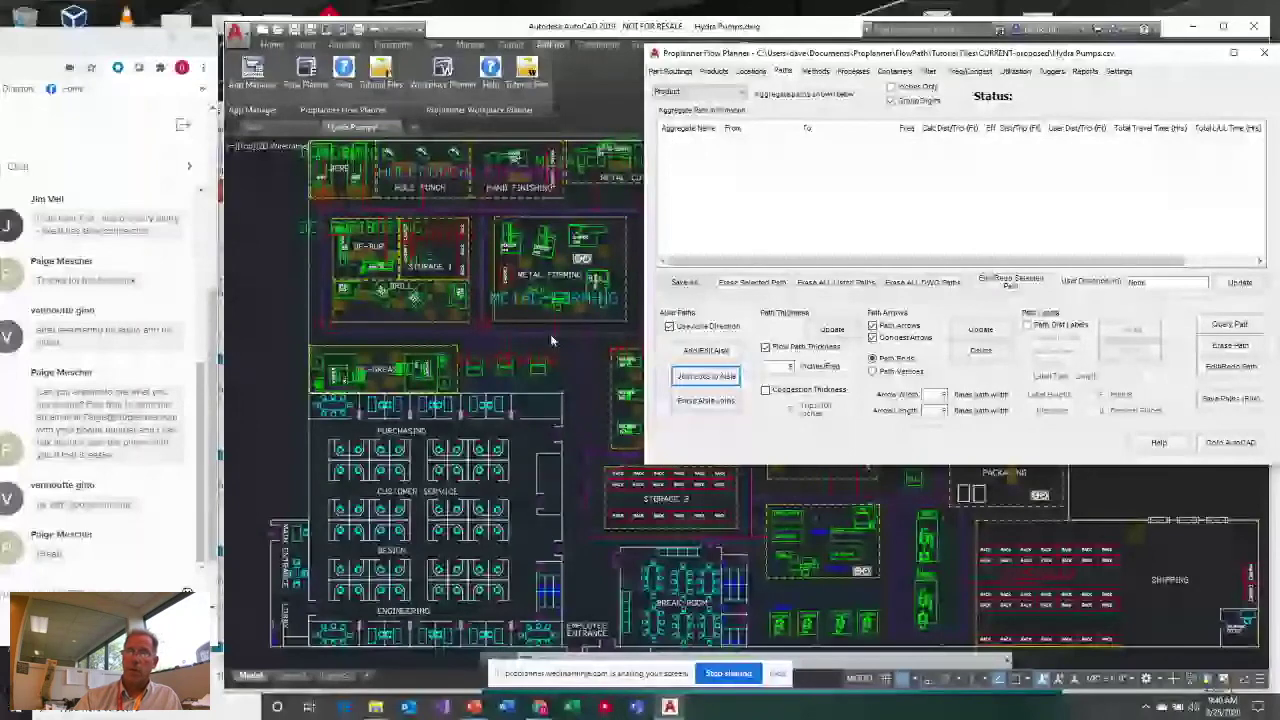
{"action": "left_click_drag", "start_coordinate": [880, 58], "coordinate": [868, 63]}
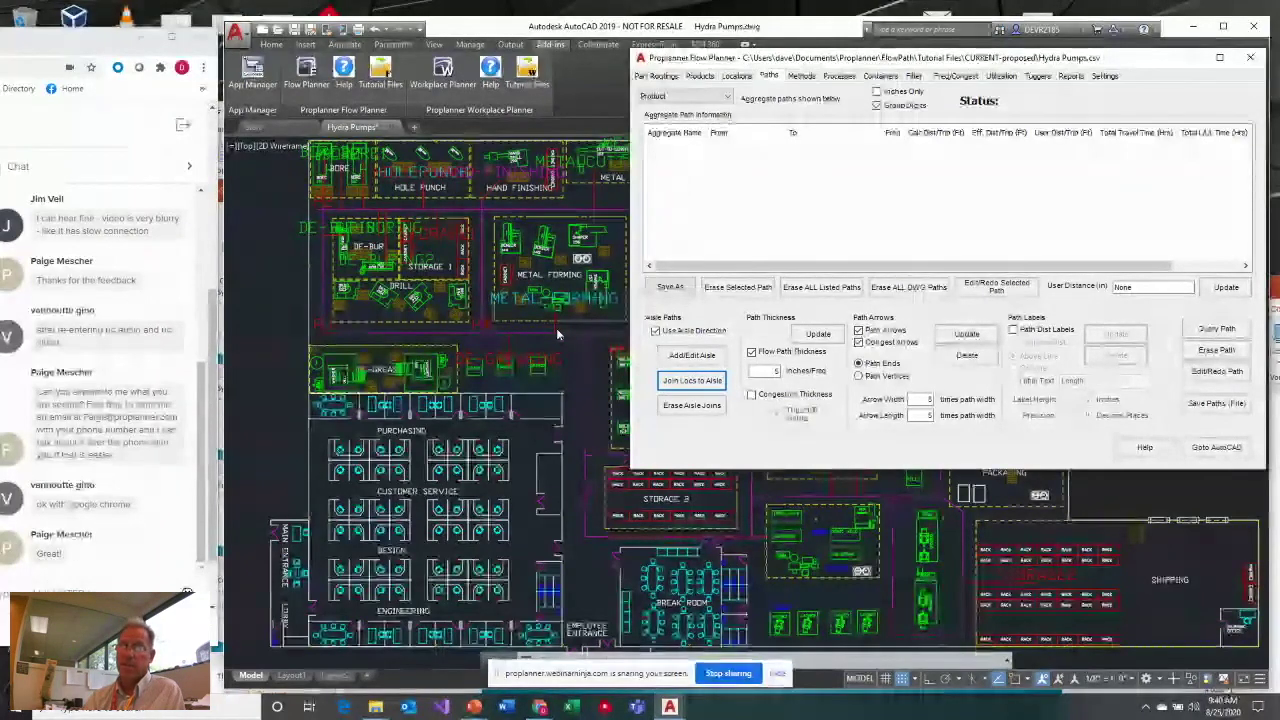
{"action": "left_click", "coordinate": [699, 383]}
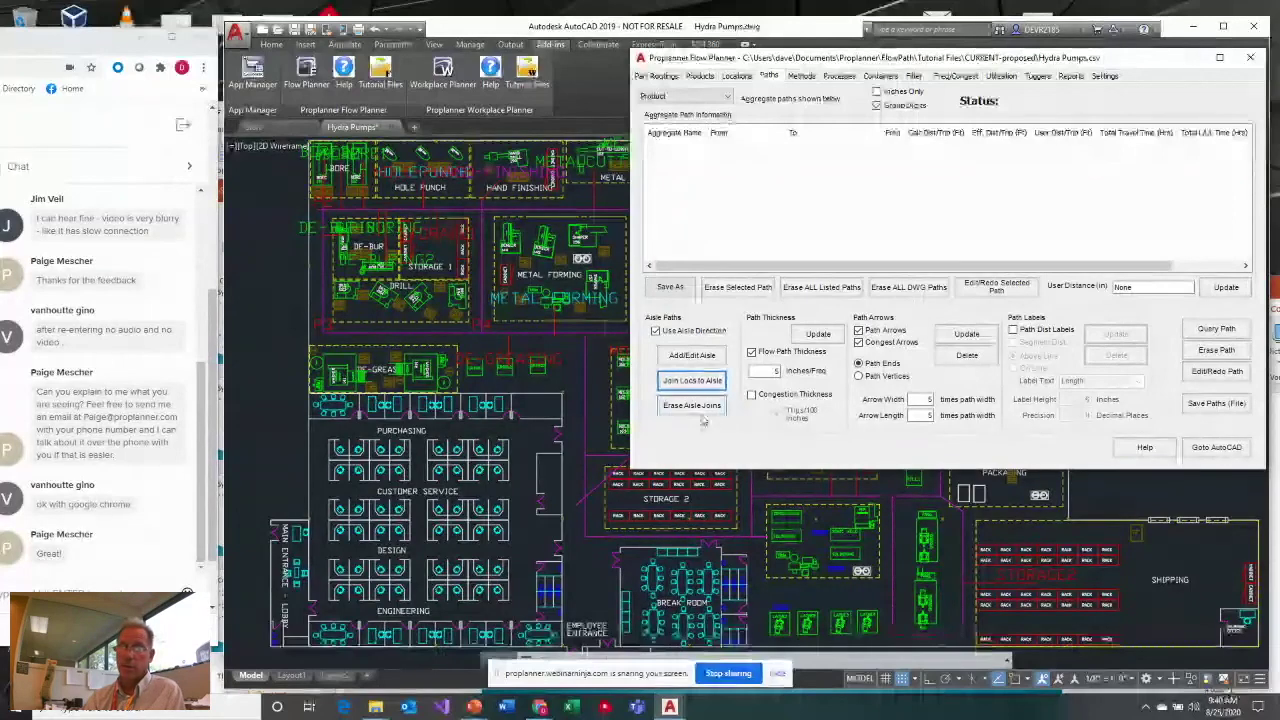
{"action": "left_click", "coordinate": [700, 408]}
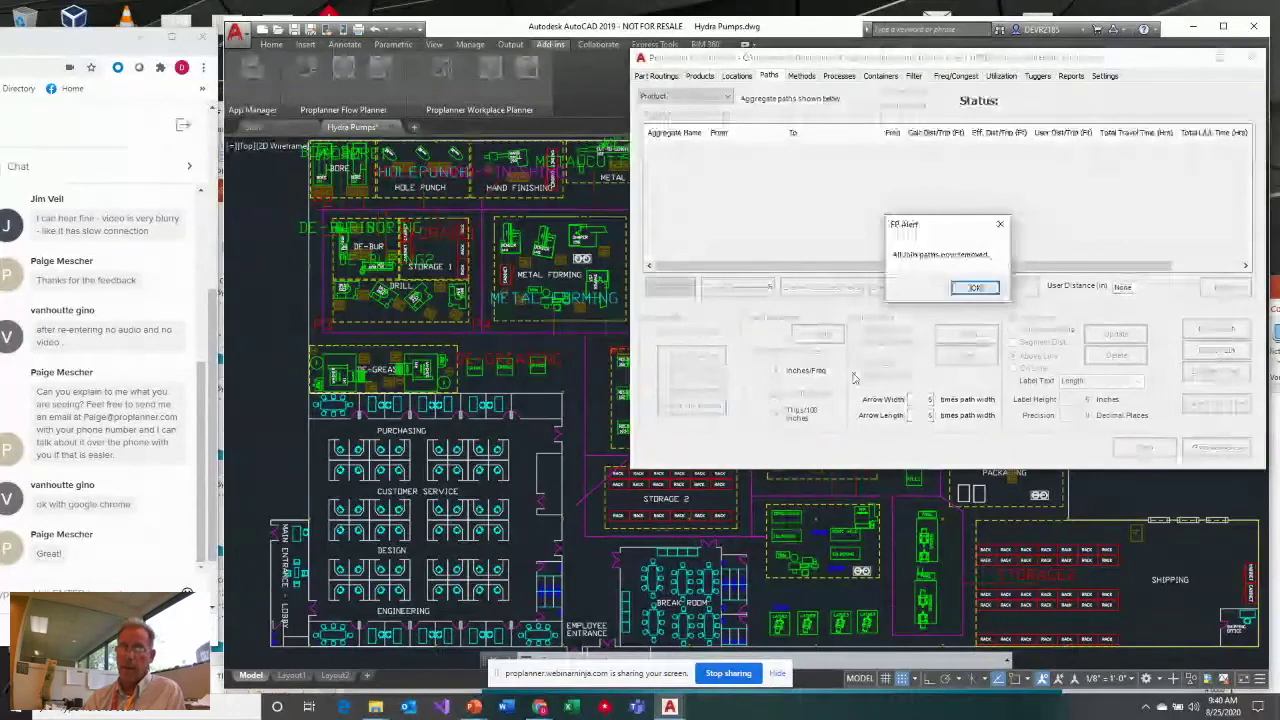
{"action": "key", "text": "Return"}
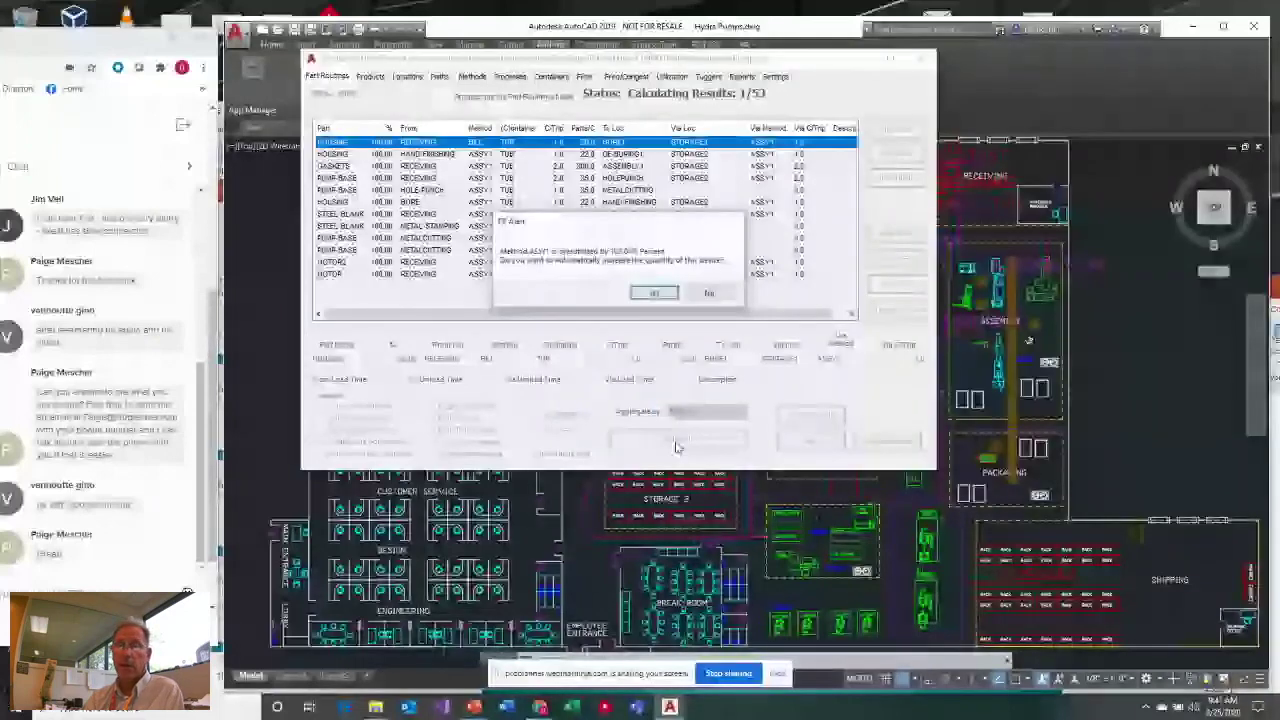
Calculate the flows without increasing the ASSY1 method quantity, and recalculate them with acceleration/deceleration included
{"action": "left_click", "coordinate": [700, 293]}
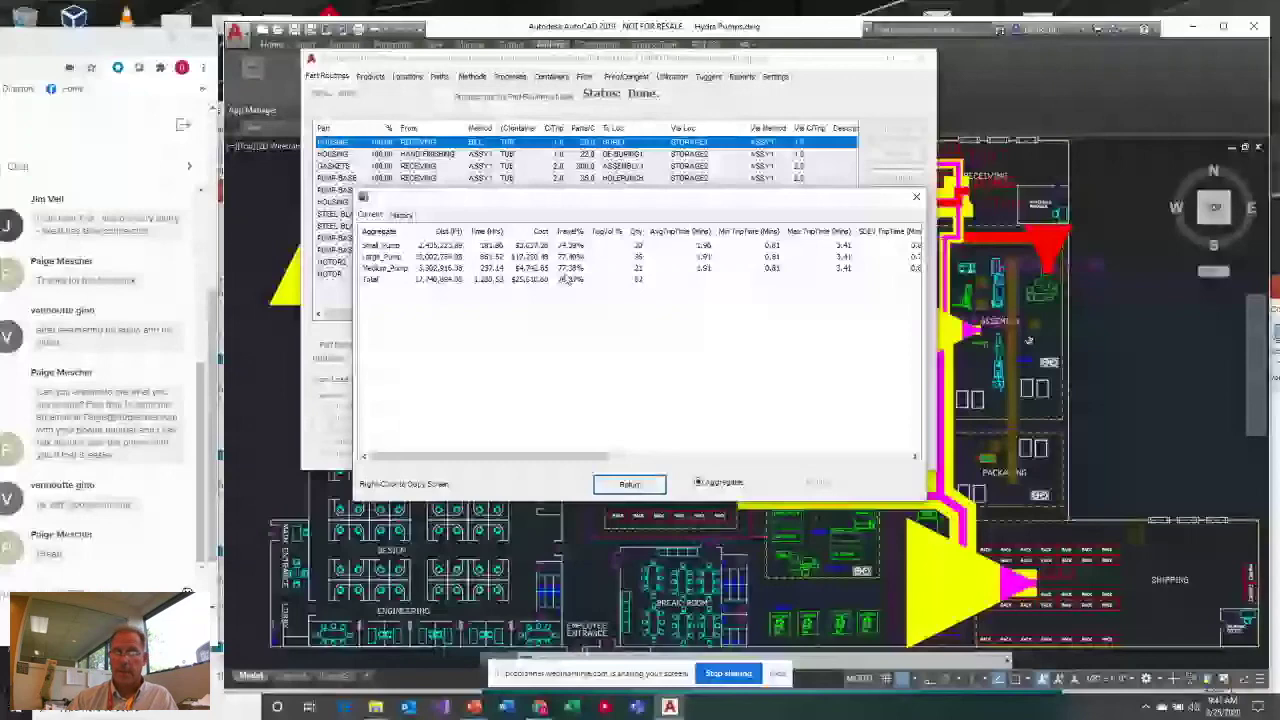
{"action": "left_click", "coordinate": [636, 486]}
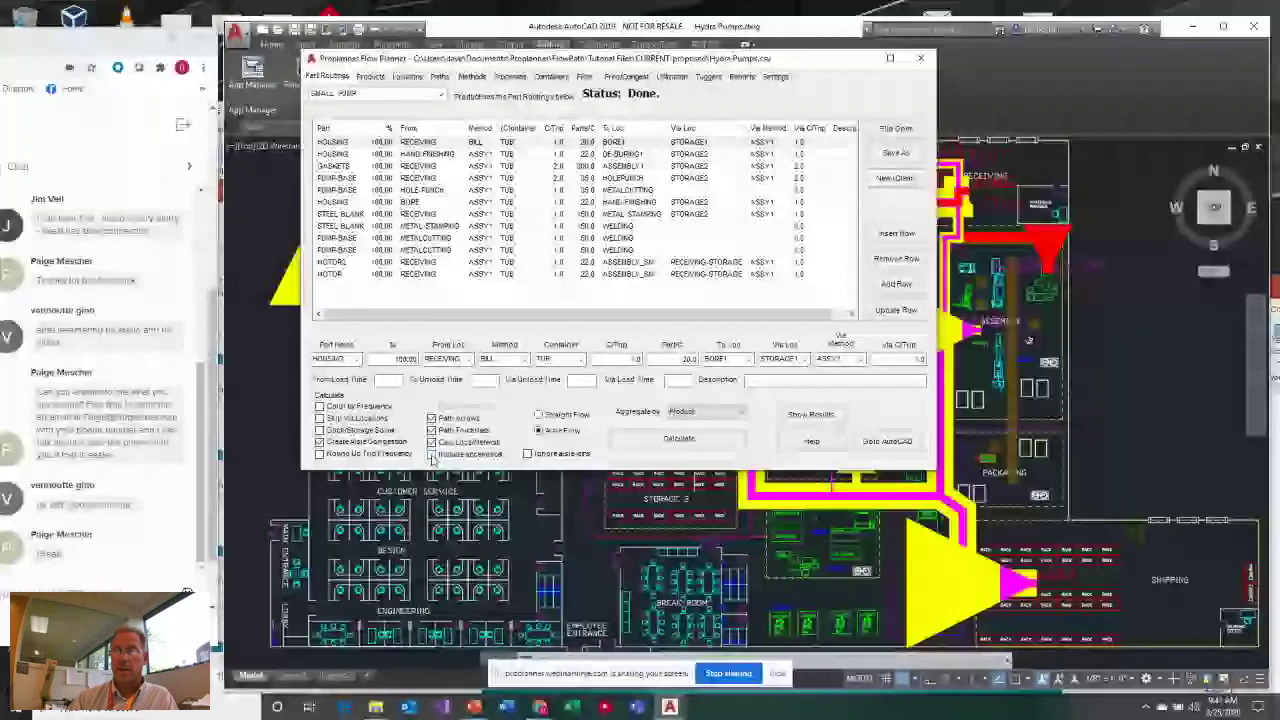
{"action": "left_click", "coordinate": [432, 454]}
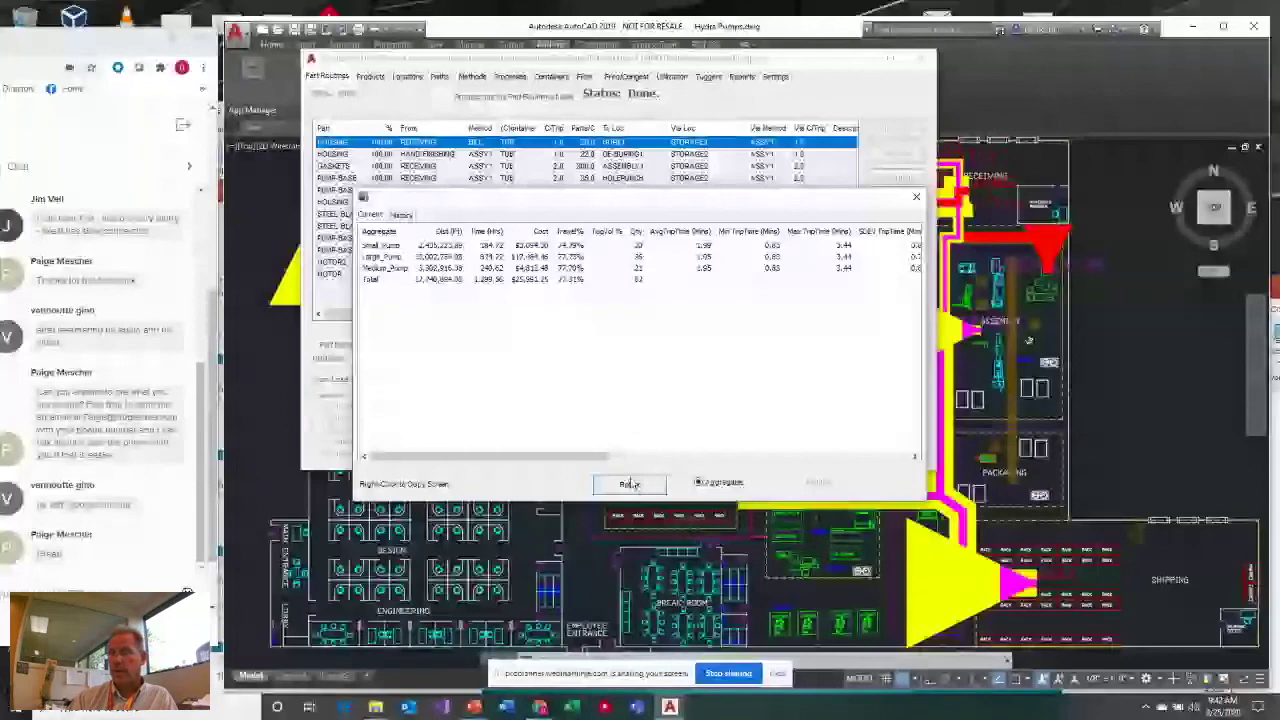
{"action": "left_click", "coordinate": [629, 484]}
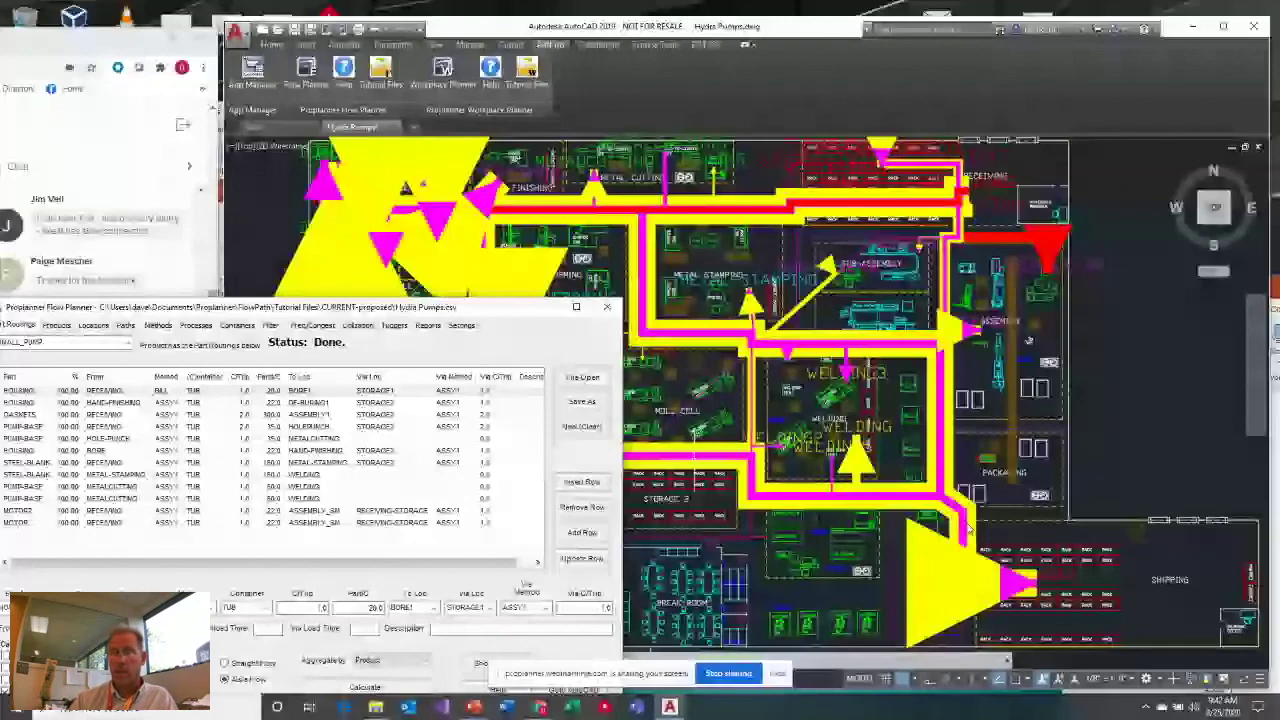
{"action": "mouse_move", "coordinate": [532, 313]}
{"action": "left_mouse_down"}
{"action": "mouse_move", "coordinate": [910, 167]}
{"action": "mouse_move", "coordinate": [871, 135]}
{"action": "left_mouse_up"}
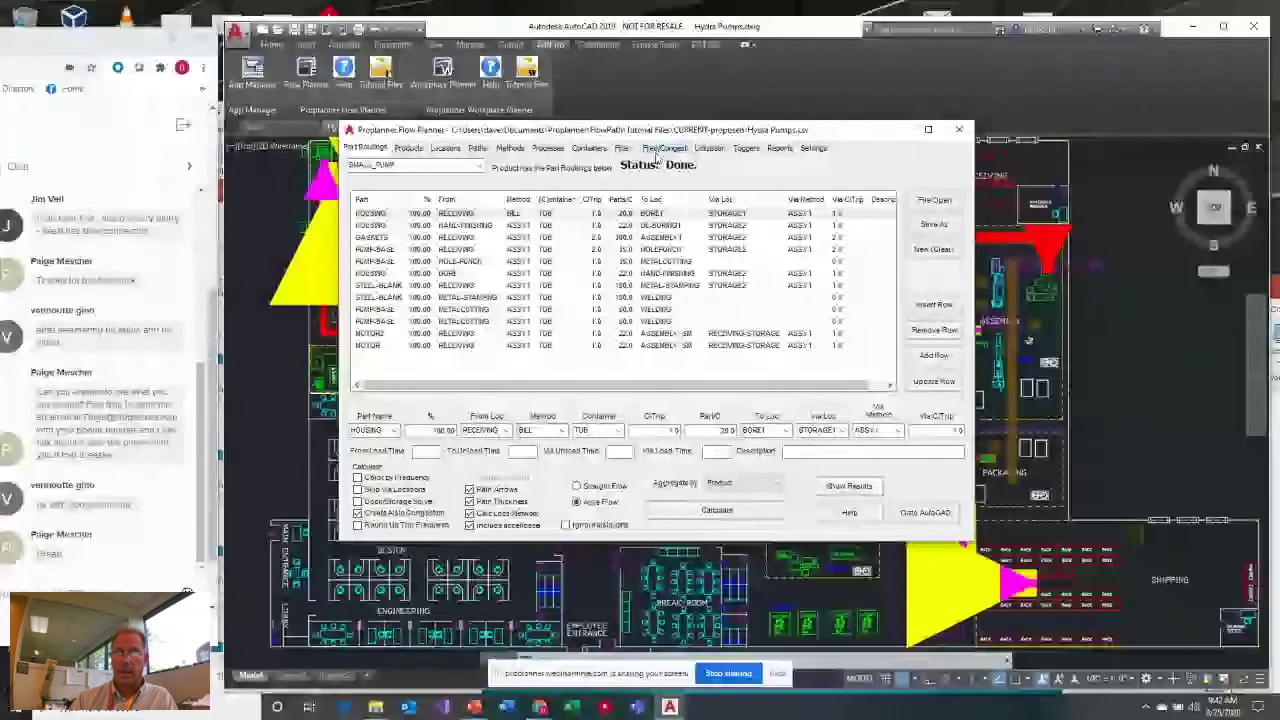
Set the turn angle of the CART and FORKLIFT method types to 120 degrees and open the CRANE turn angle for editing
{"action": "left_click", "coordinate": [510, 147]}
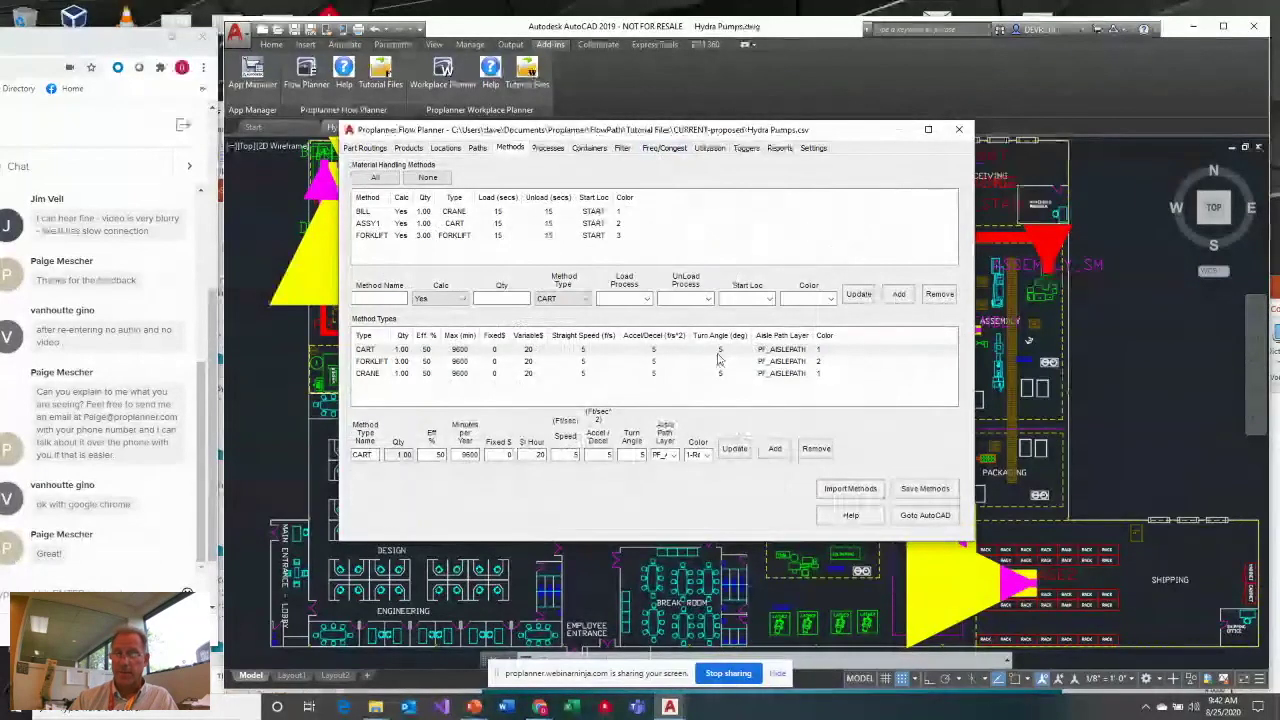
{"action": "left_click", "coordinate": [644, 455]}
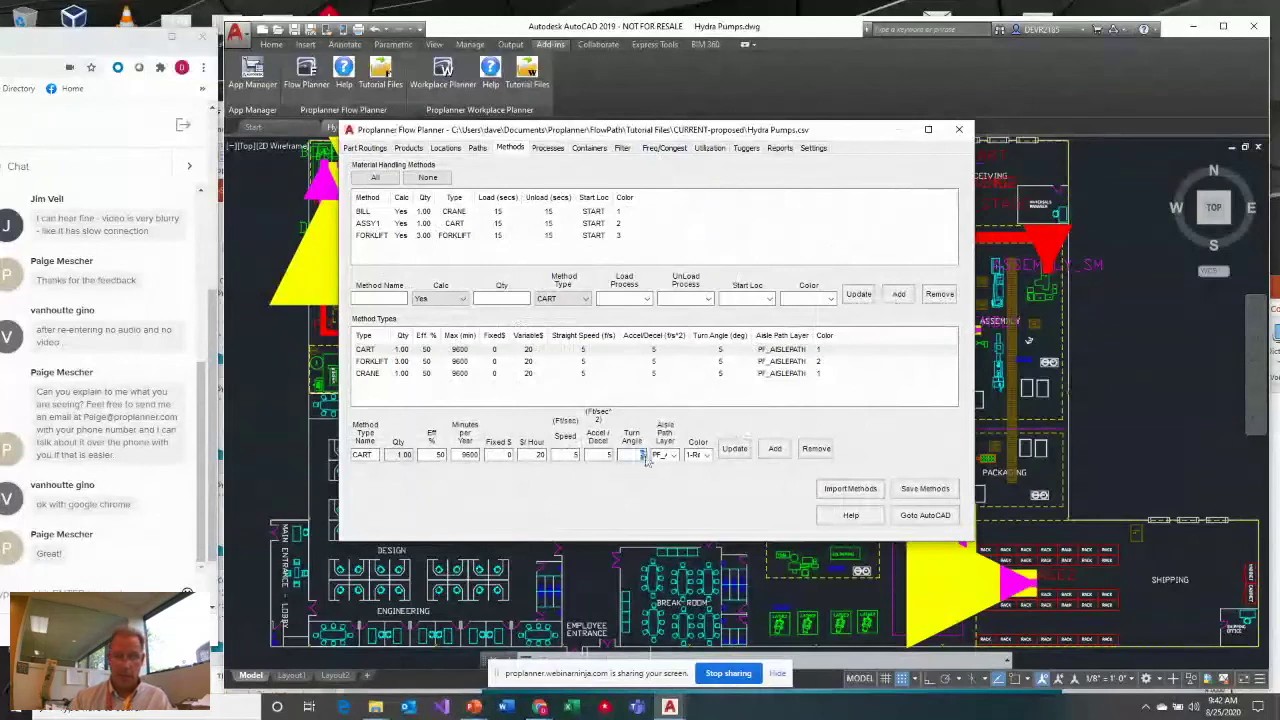
{"action": "type", "text": "120"}
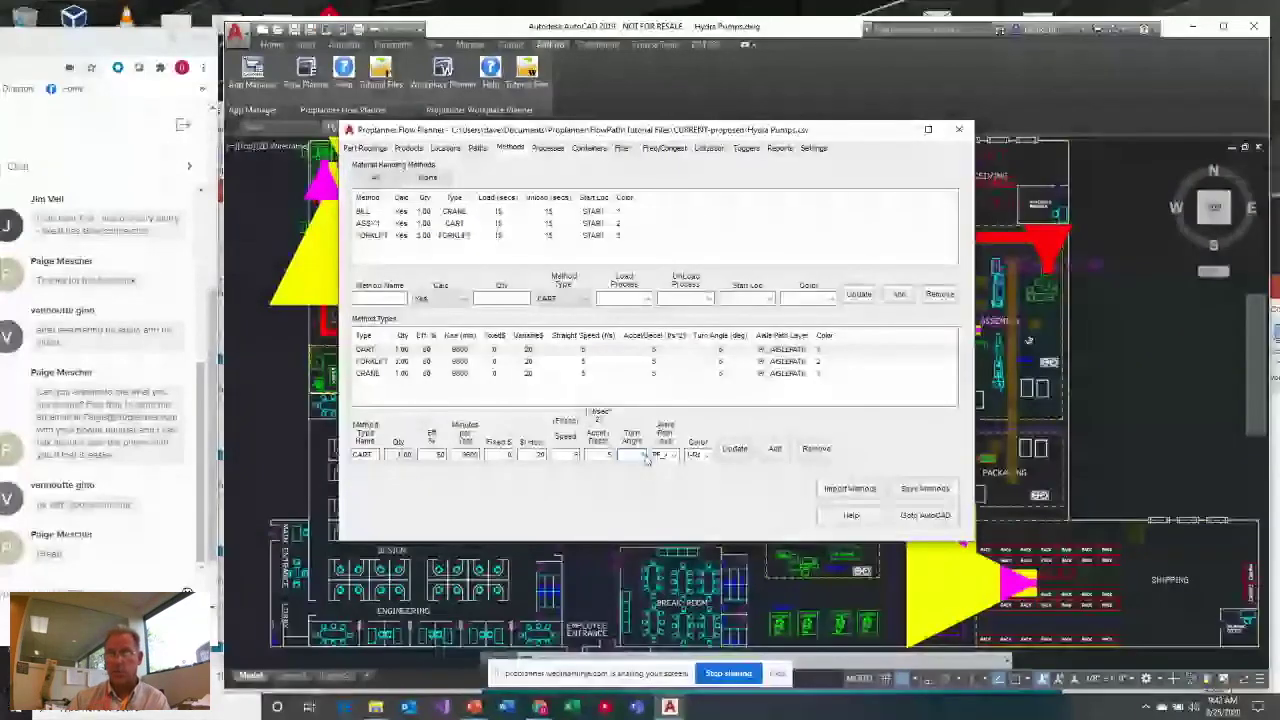
{"action": "left_click", "coordinate": [736, 450]}
{"action": "left_click", "coordinate": [724, 362]}
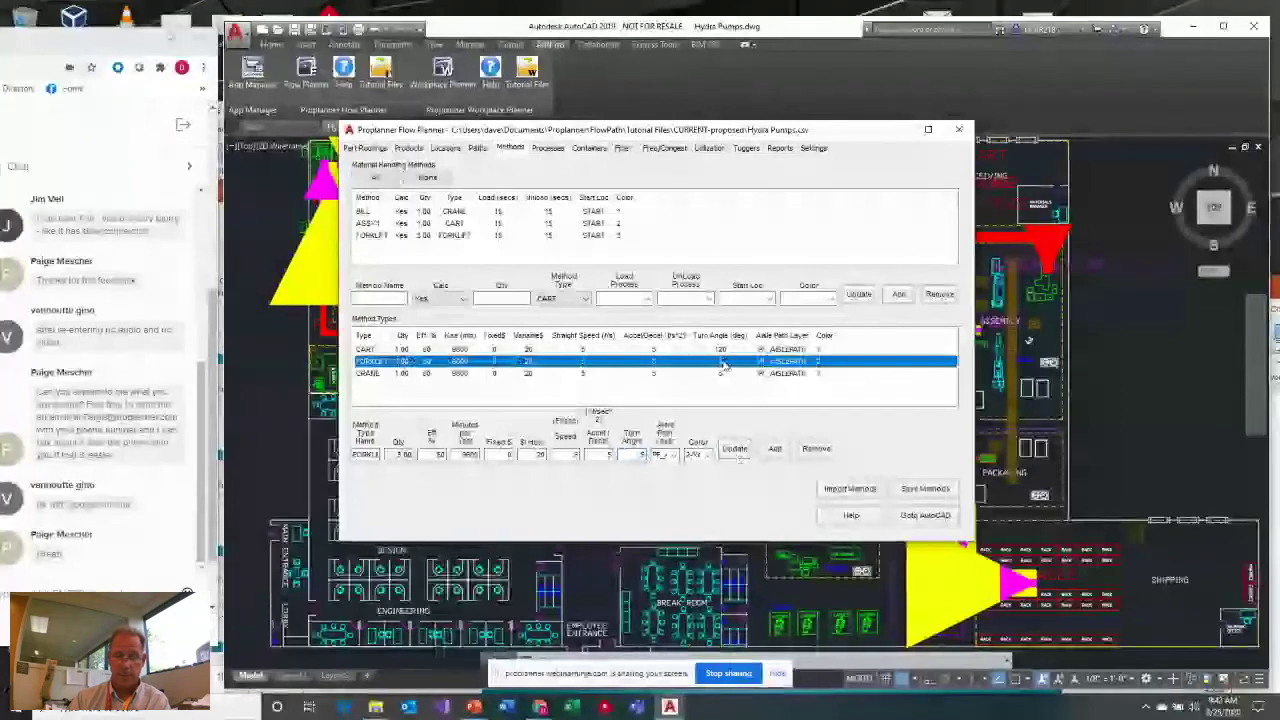
{"action": "left_click", "coordinate": [632, 454]}
{"action": "type", "text": "120"}
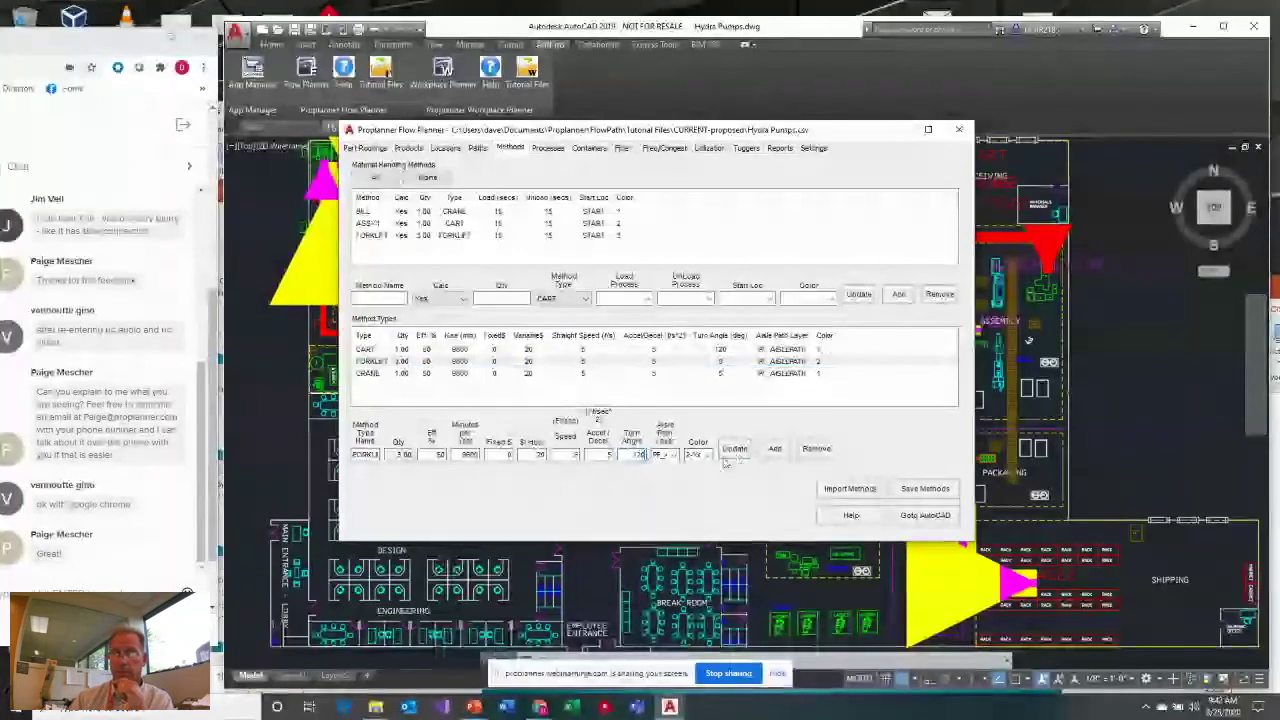
{"action": "left_click", "coordinate": [734, 450]}
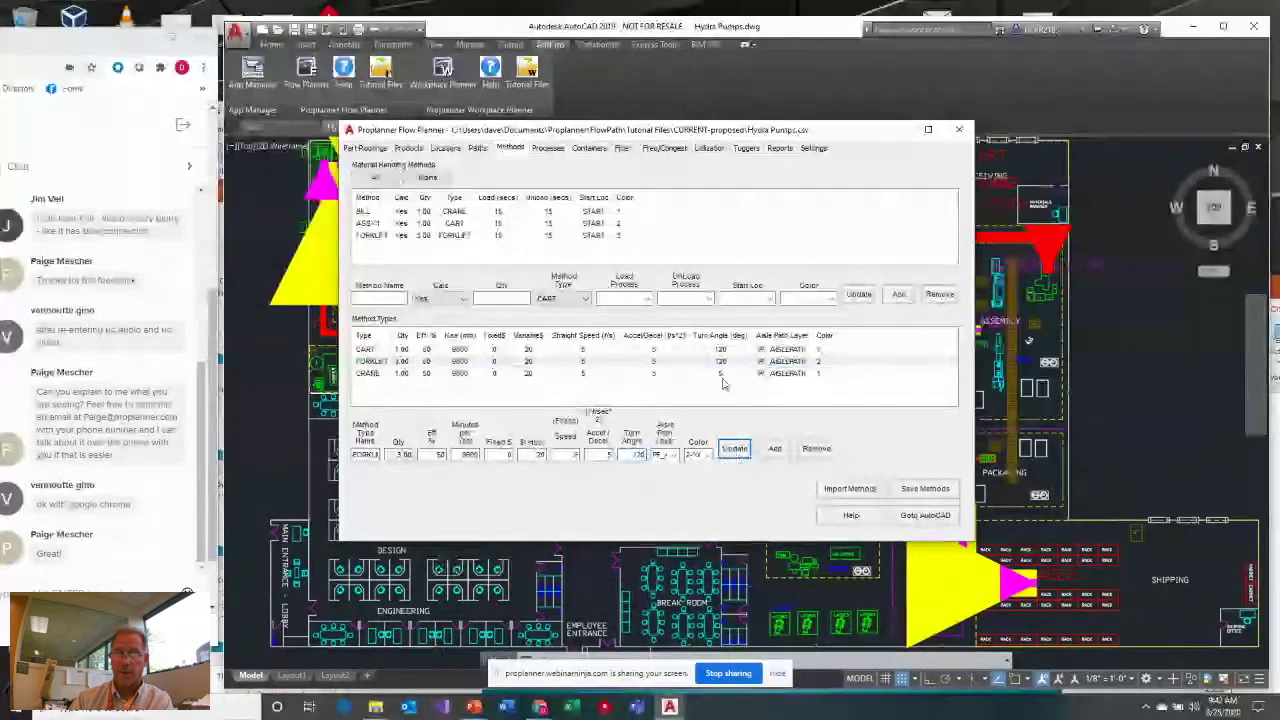
{"action": "left_click", "coordinate": [724, 373]}
{"action": "left_click", "coordinate": [640, 454]}
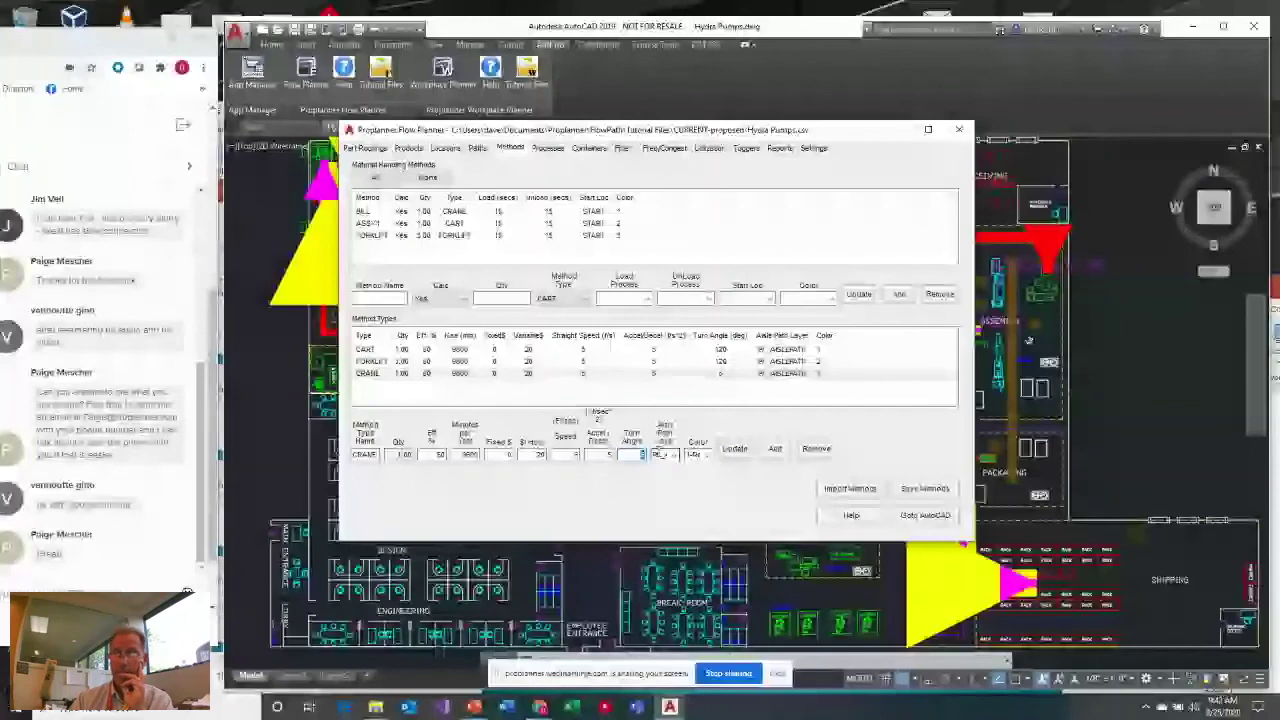
Recalculate the flows with the new turn angles and review the aggregate results and the layout's flow paths
{"action": "left_click", "coordinate": [350, 149]}
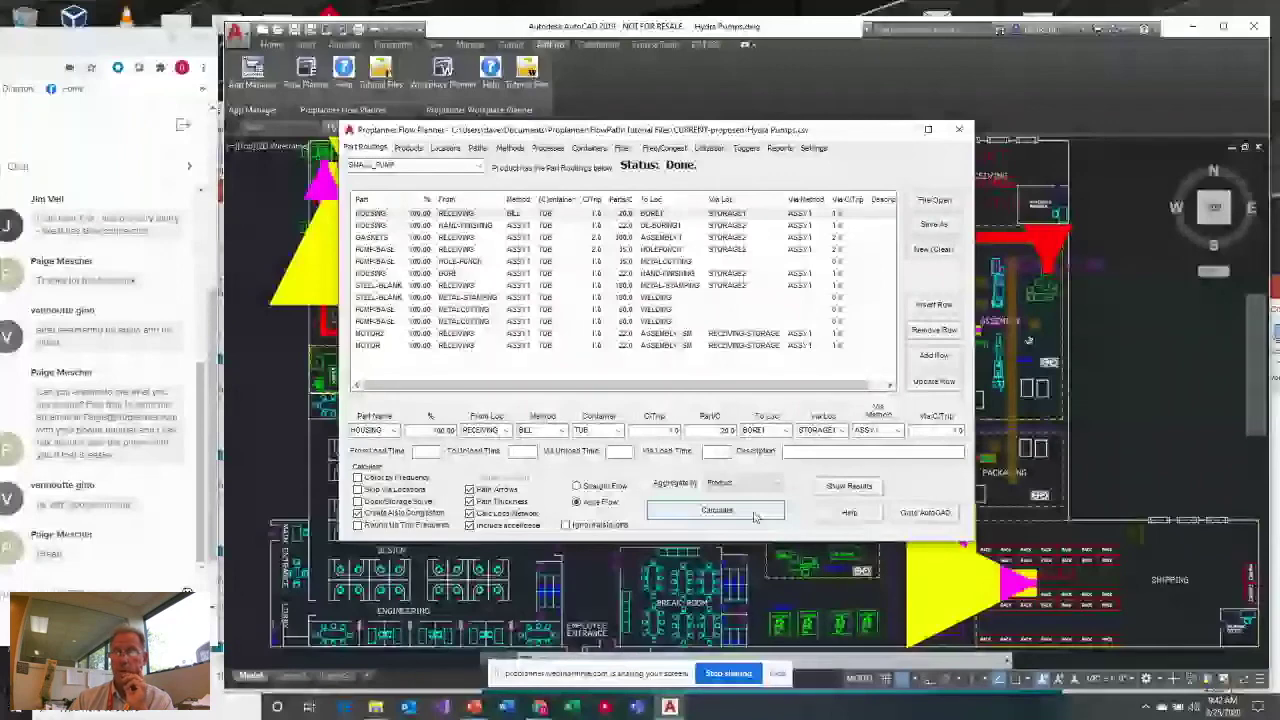
{"action": "left_click", "coordinate": [755, 516]}
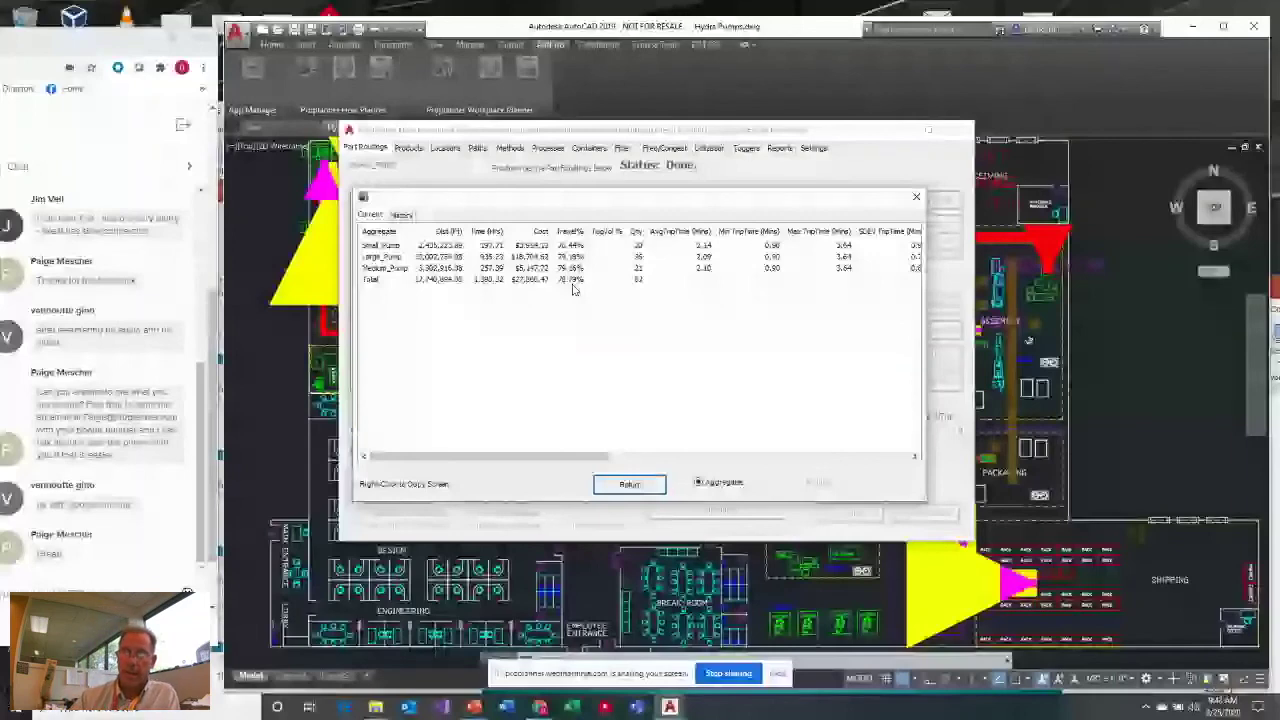
{"action": "left_click", "coordinate": [629, 484]}
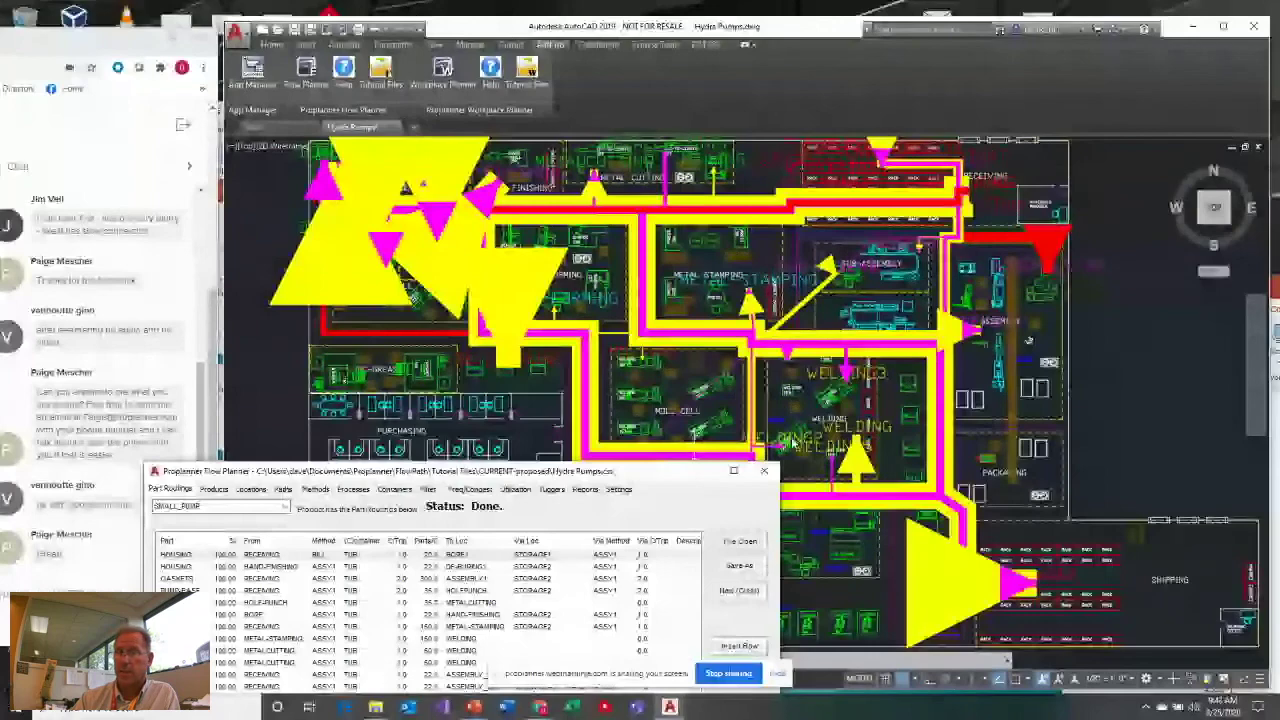
{"action": "left_click_drag", "start_coordinate": [686, 472], "coordinate": [627, 89]}
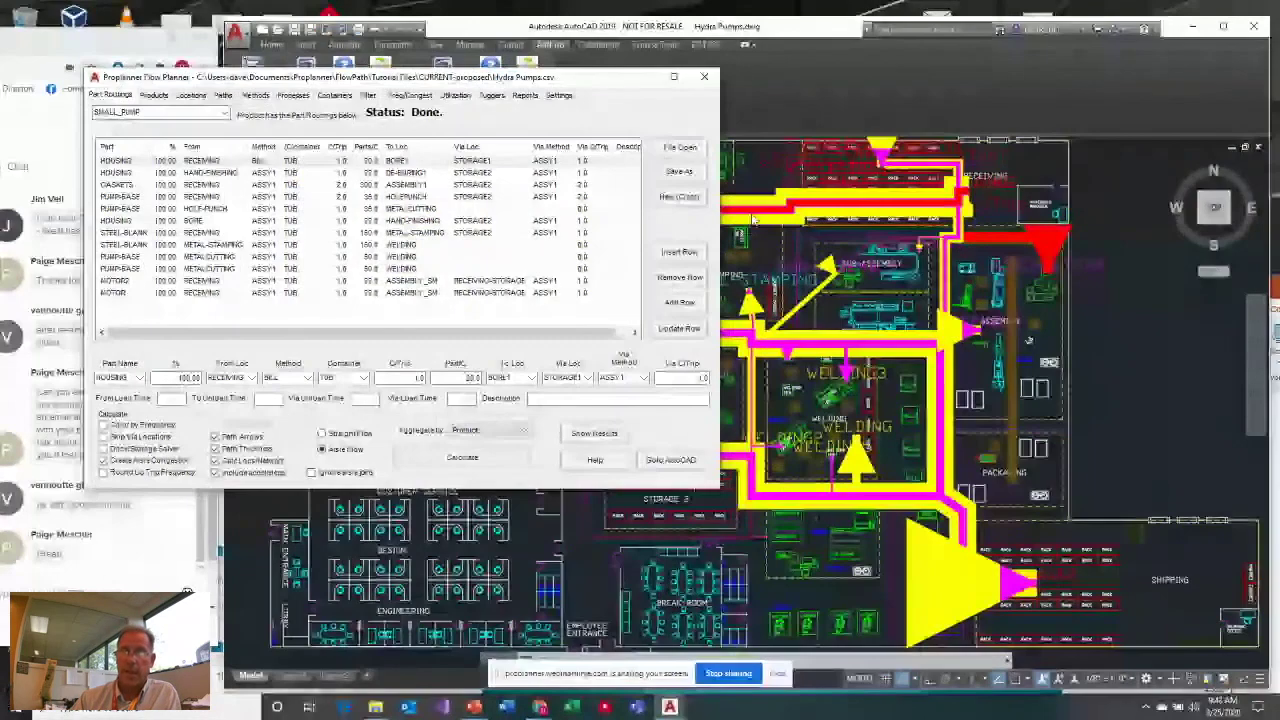
Check the walk speed in the default settings and recalculate the flows with aisle joins ignored
{"action": "left_click", "coordinate": [560, 96]}
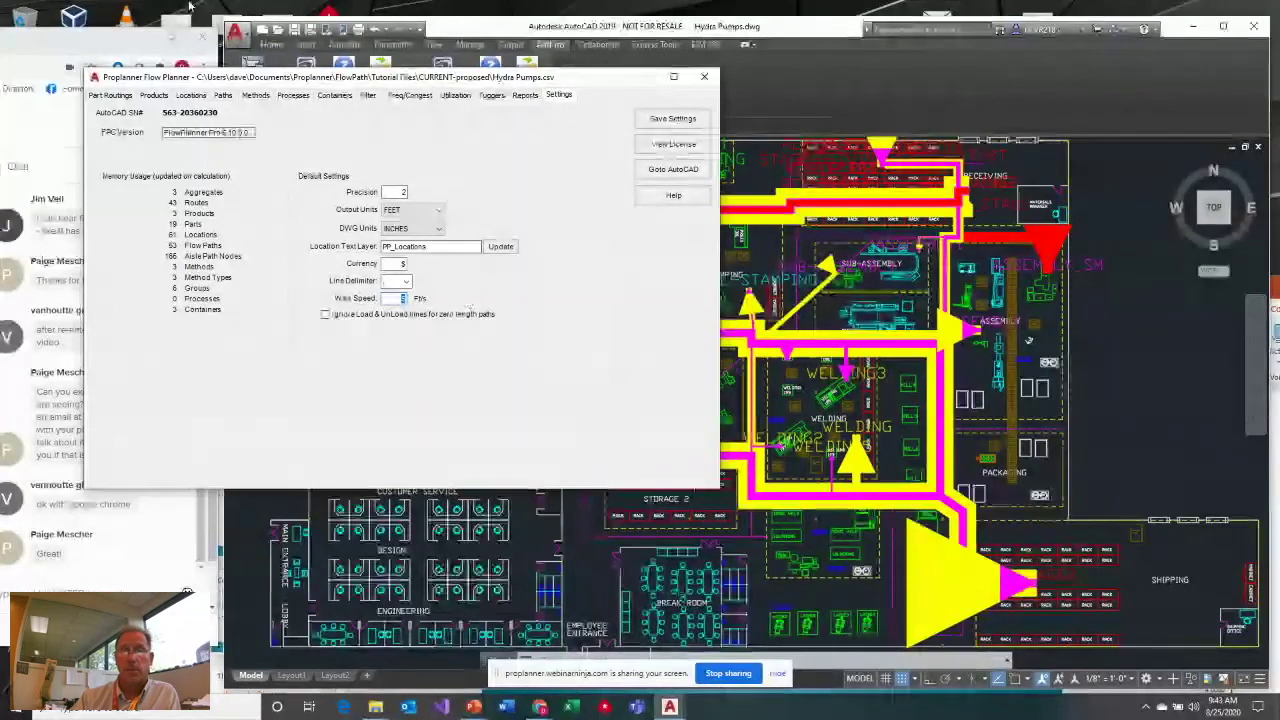
{"action": "left_click", "coordinate": [125, 95]}
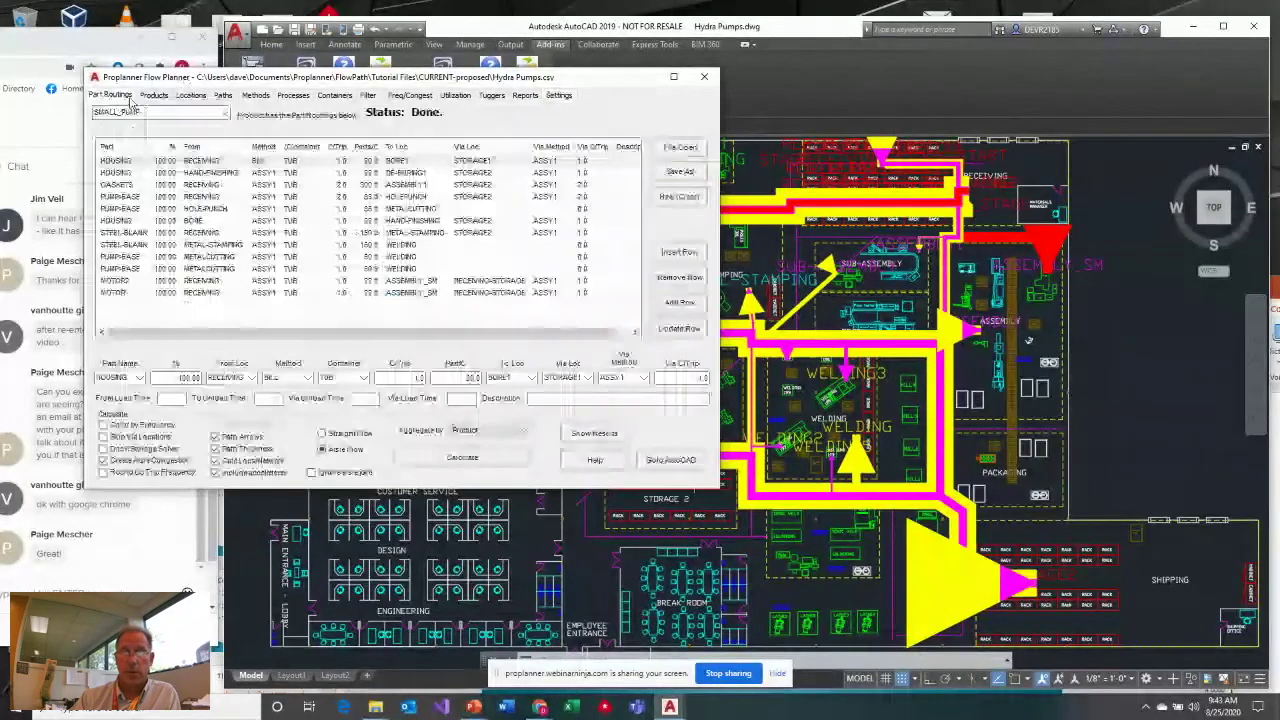
{"action": "left_click", "coordinate": [312, 472]}
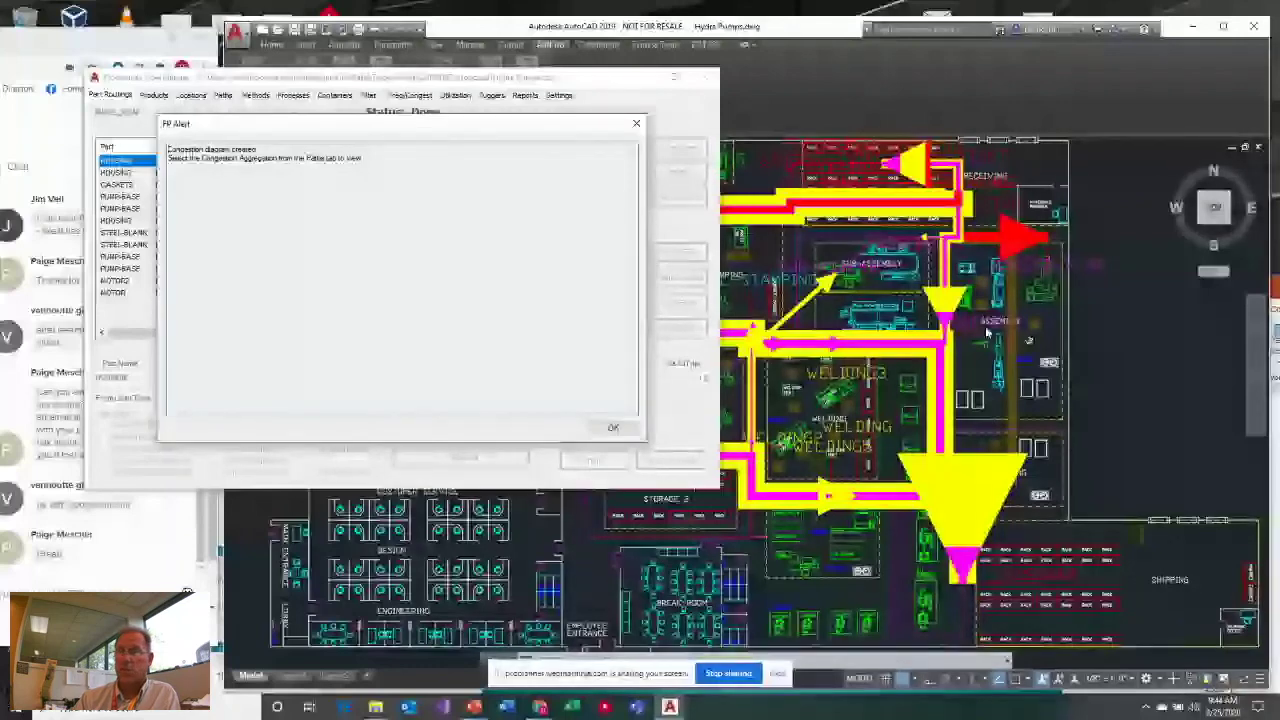
{"action": "left_click", "coordinate": [615, 431]}
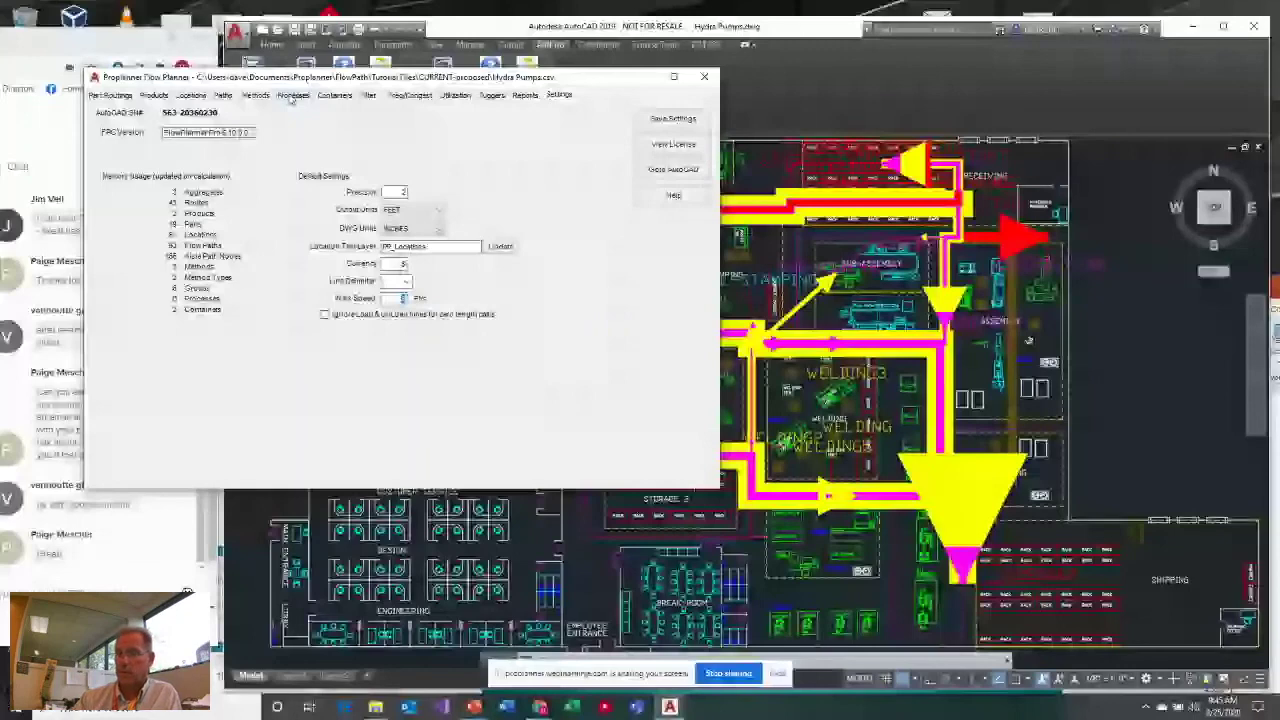
Display the Congestion aggregate's paths in the layout
{"action": "left_click", "coordinate": [255, 95]}
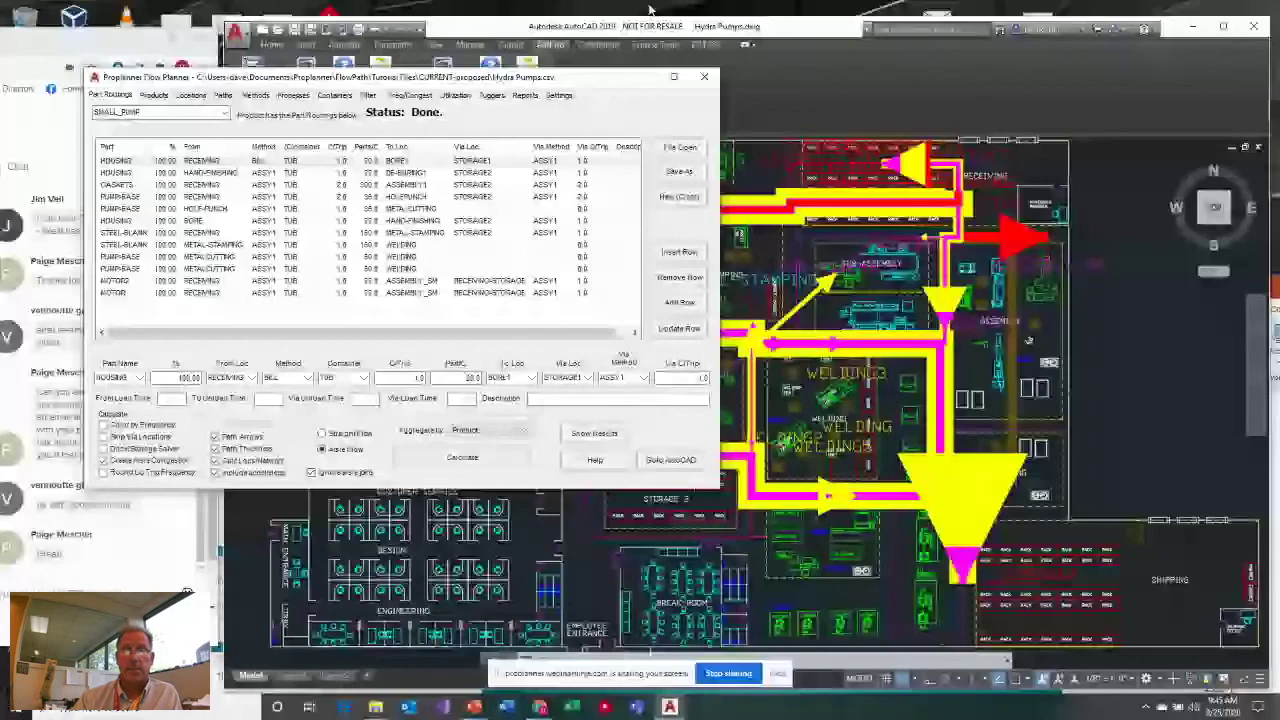
{"action": "left_click", "coordinate": [222, 95]}
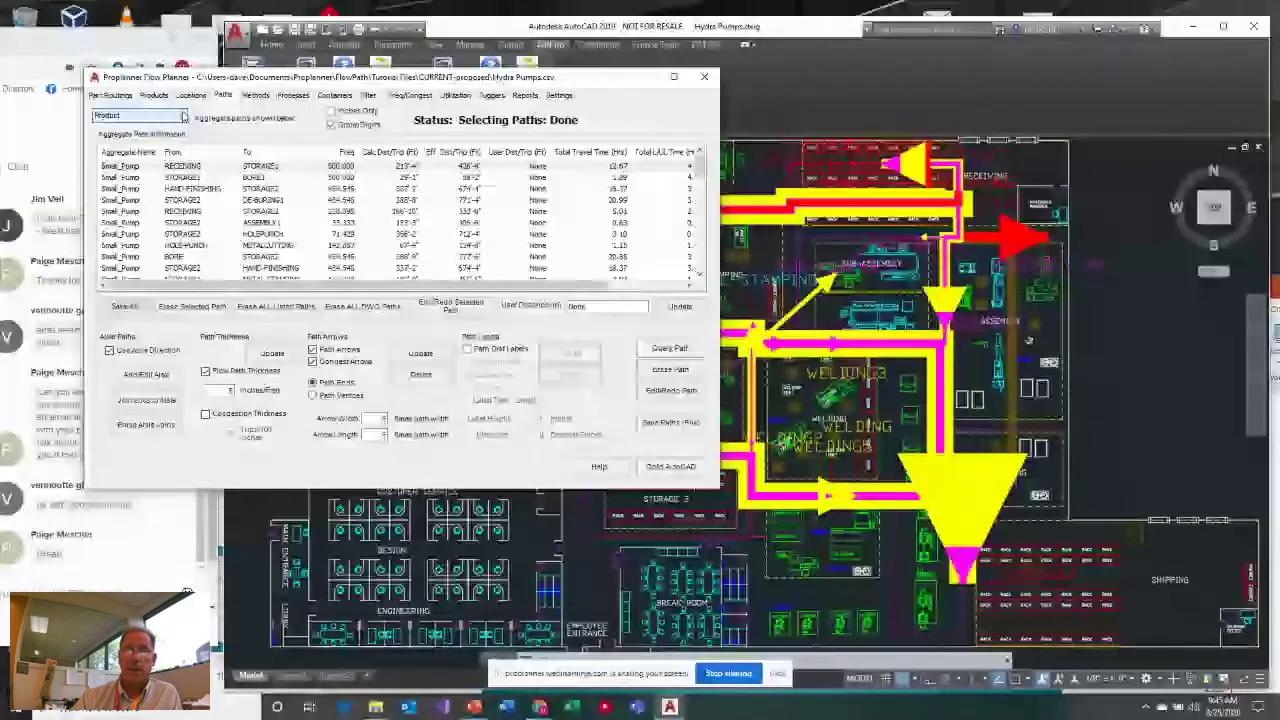
{"action": "scroll", "coordinate": [184, 116], "scroll_direction": "down", "scroll_amount": 1}
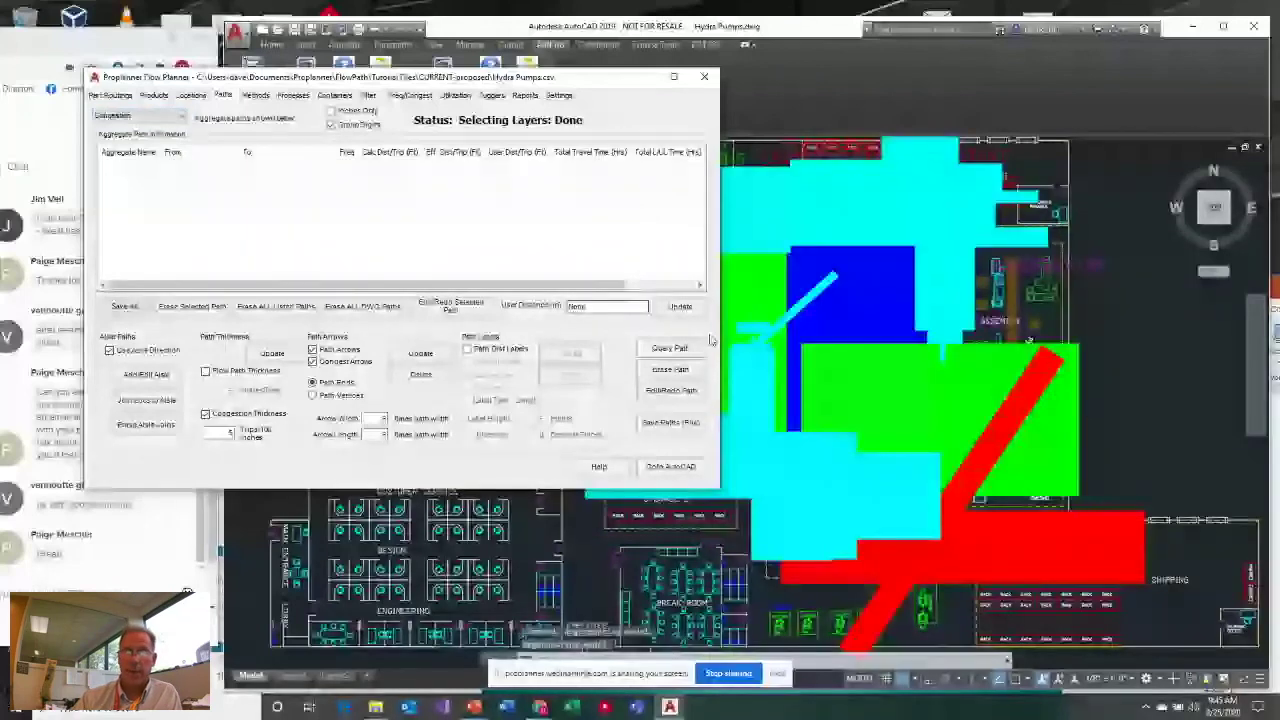
Reduce the congestion path thickness and redraw the congestion paths across the layout
{"action": "left_click_drag", "start_coordinate": [559, 84], "coordinate": [527, 65]}
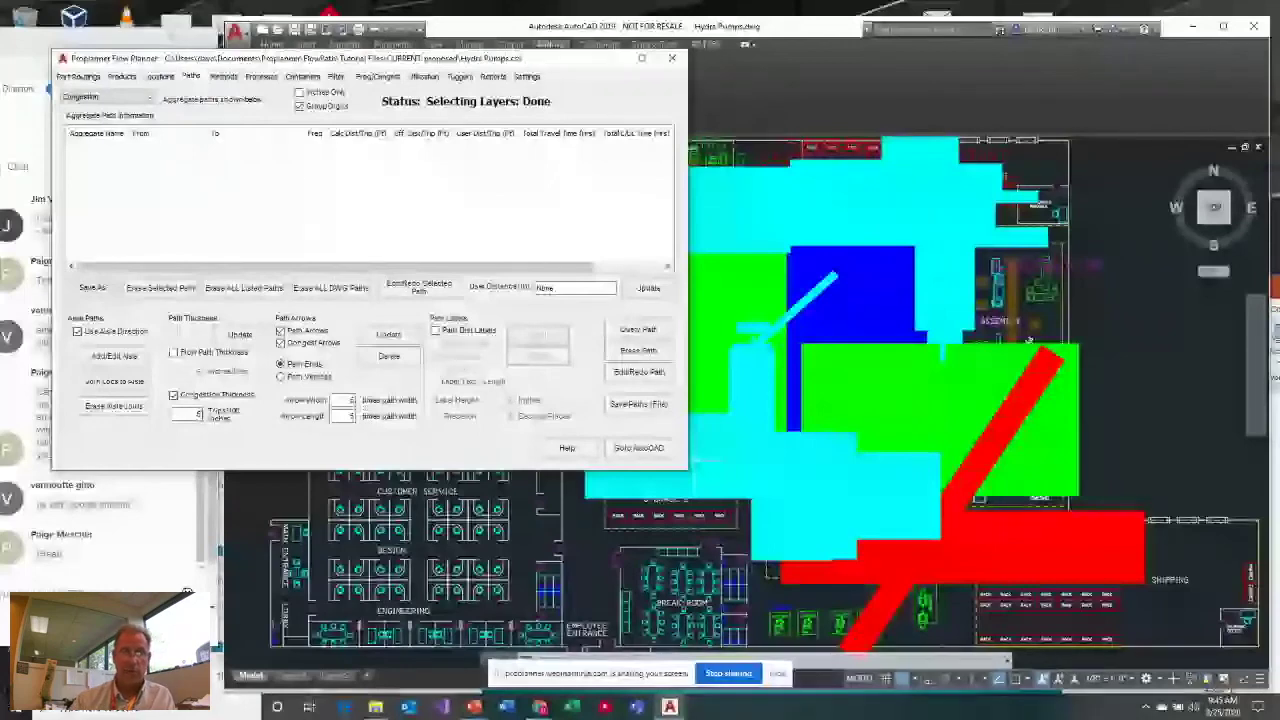
{"action": "left_click", "coordinate": [242, 336]}
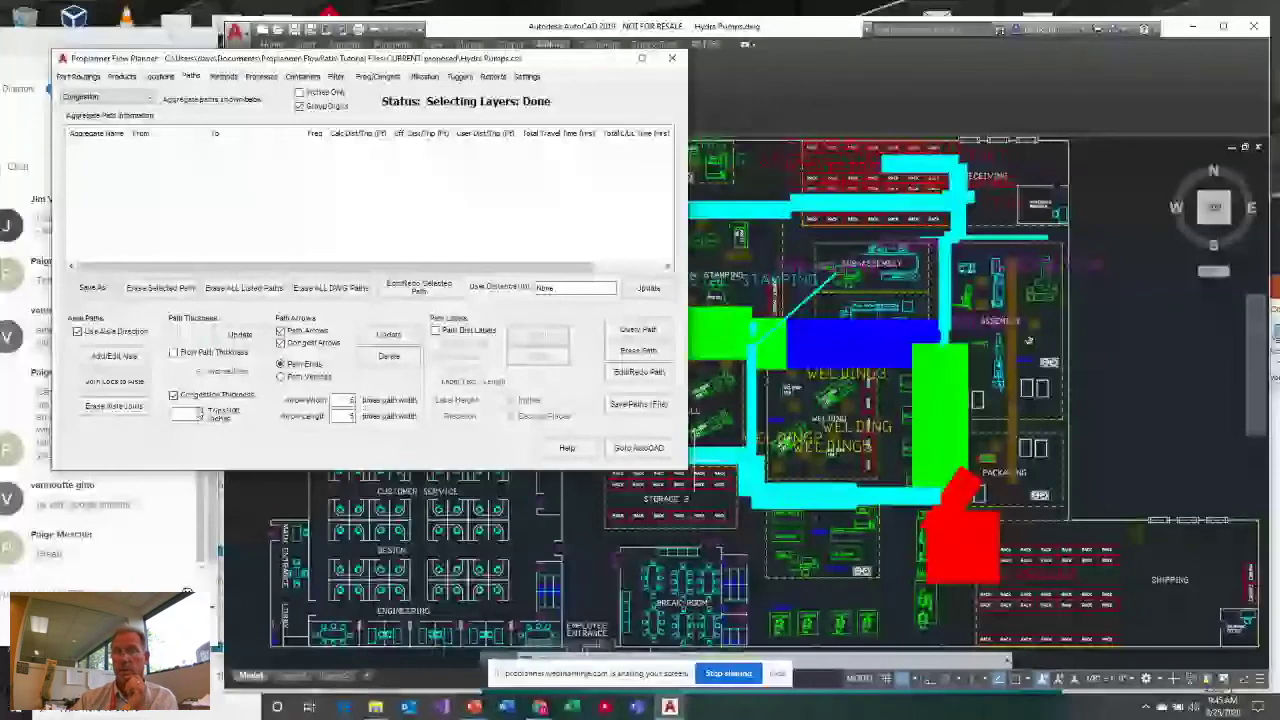
{"action": "left_click_drag", "start_coordinate": [460, 62], "coordinate": [408, 424]}
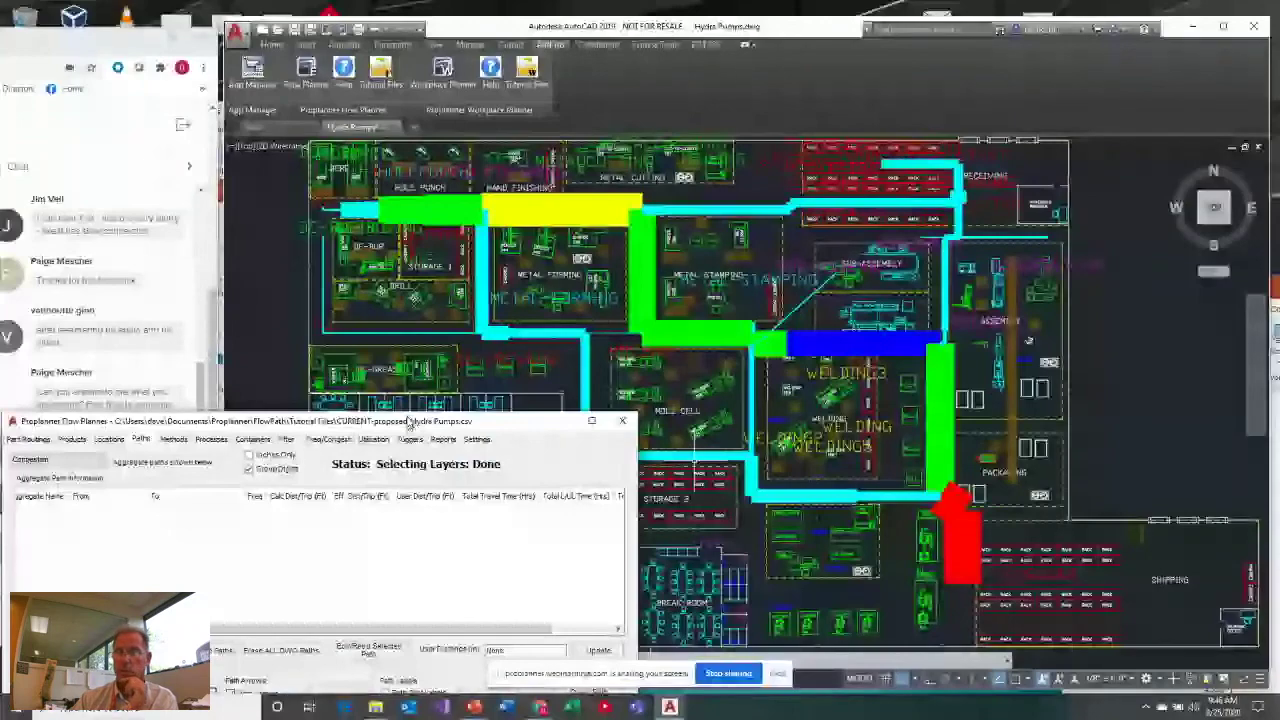
Query the trip frequency of the red congestion path beside the SHIPPING area
{"action": "left_click_drag", "start_coordinate": [408, 424], "coordinate": [421, 97]}
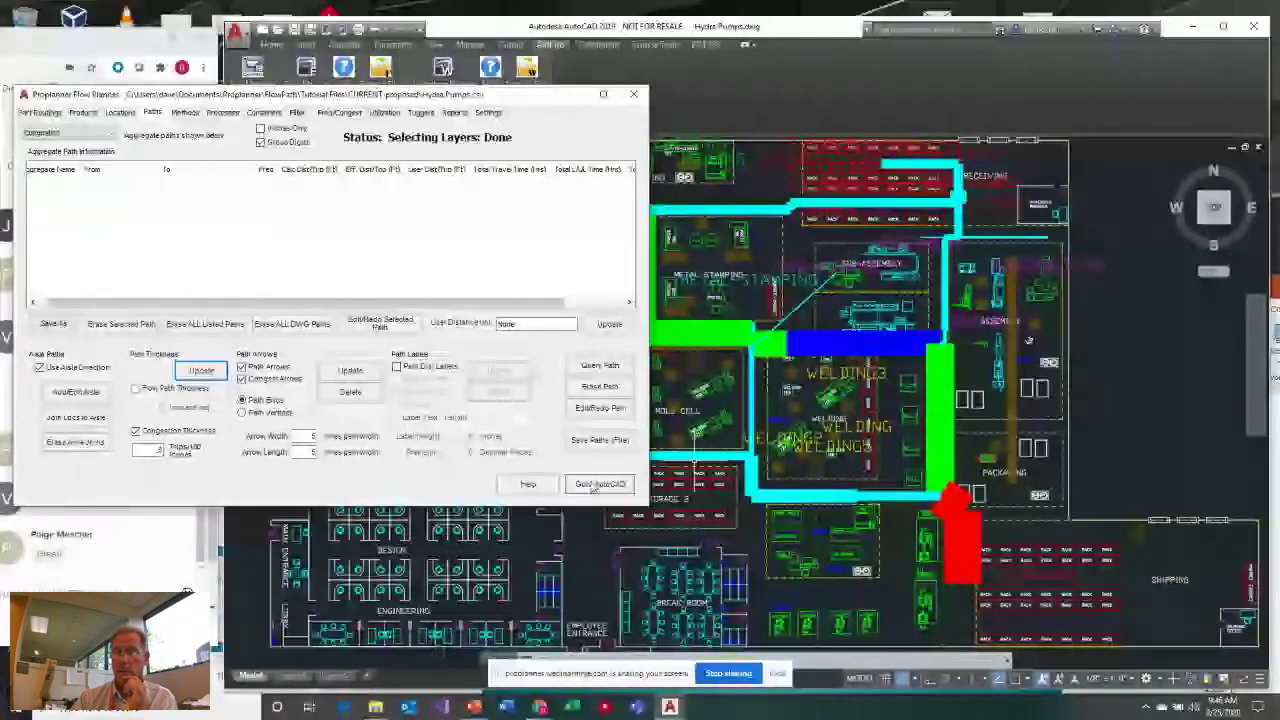
{"action": "left_click", "coordinate": [598, 485]}
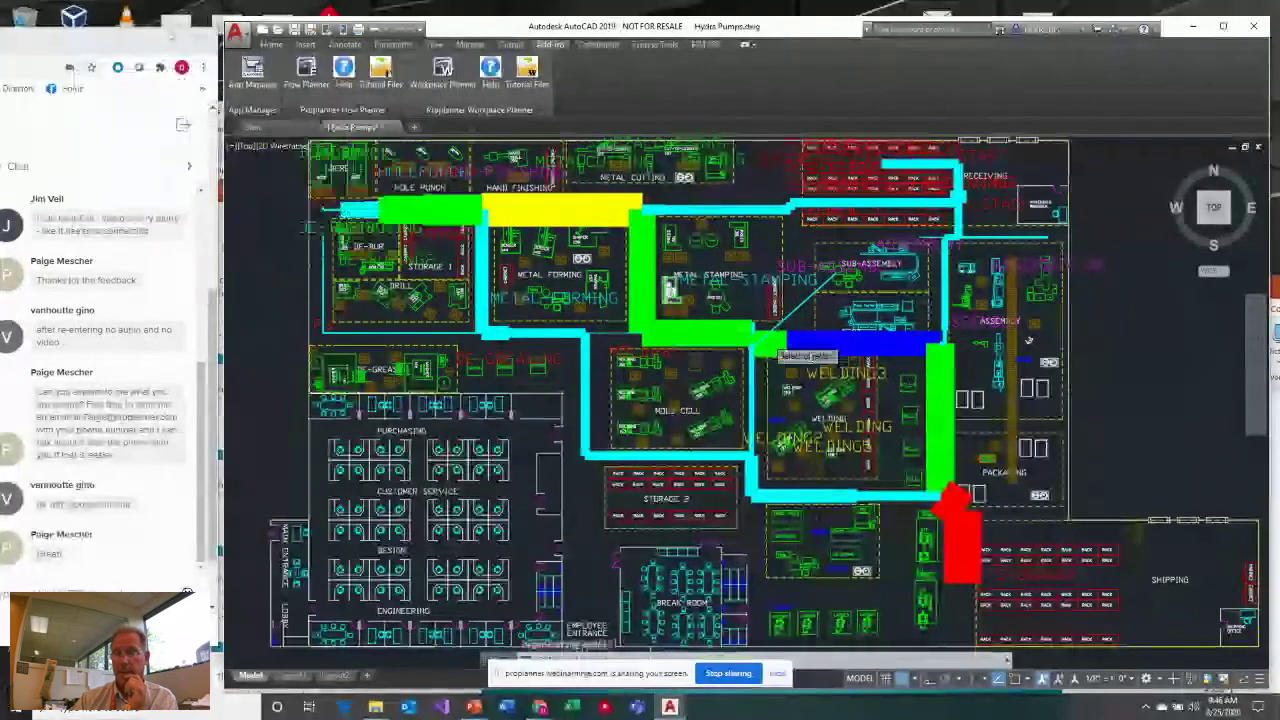
{"action": "left_click", "coordinate": [970, 530]}
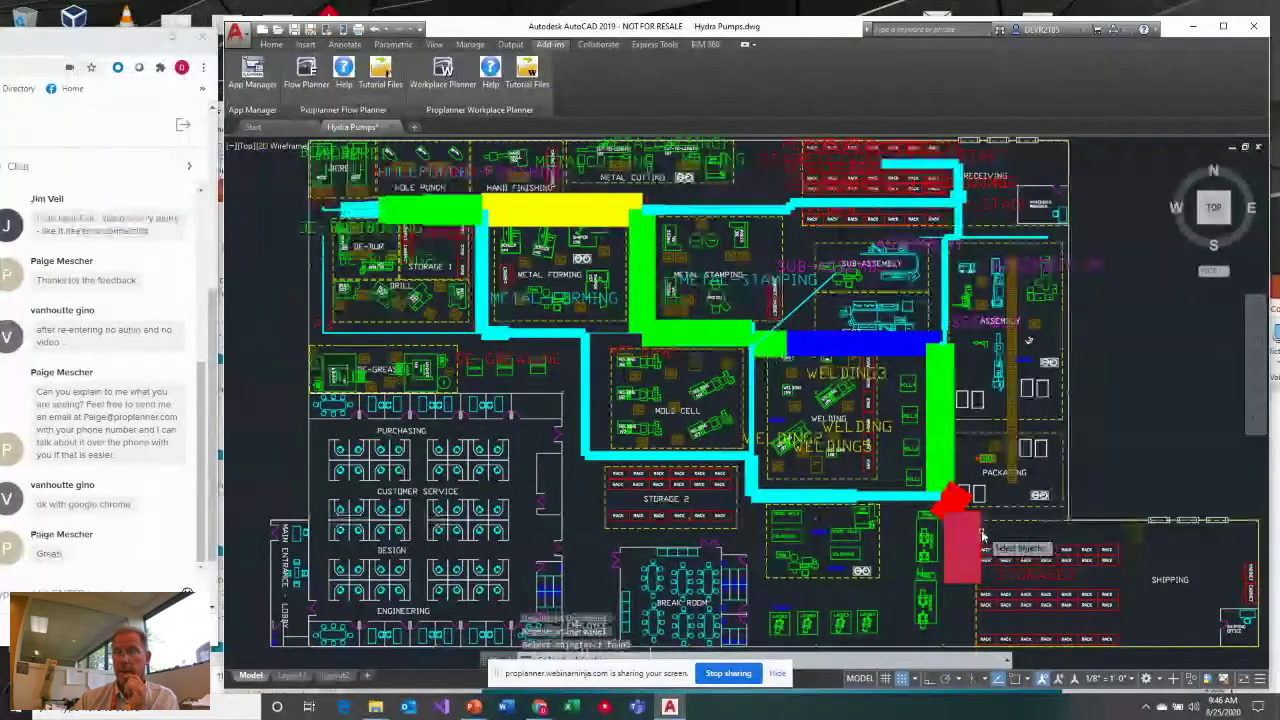
{"action": "key", "text": "Return"}
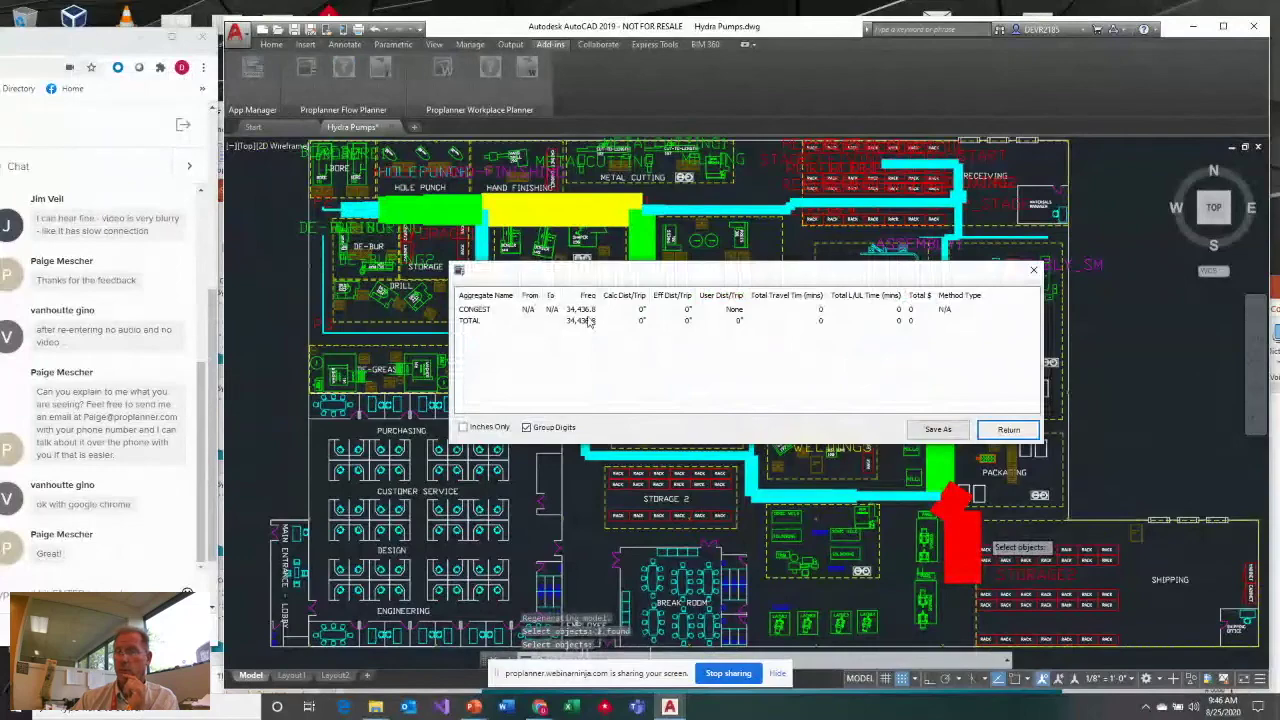
Close the congestion query results and insert a Congestion legend in the empty space beside the ASSEMBLY area
{"action": "left_click", "coordinate": [1034, 433]}
{"action": "left_click", "coordinate": [362, 215]}
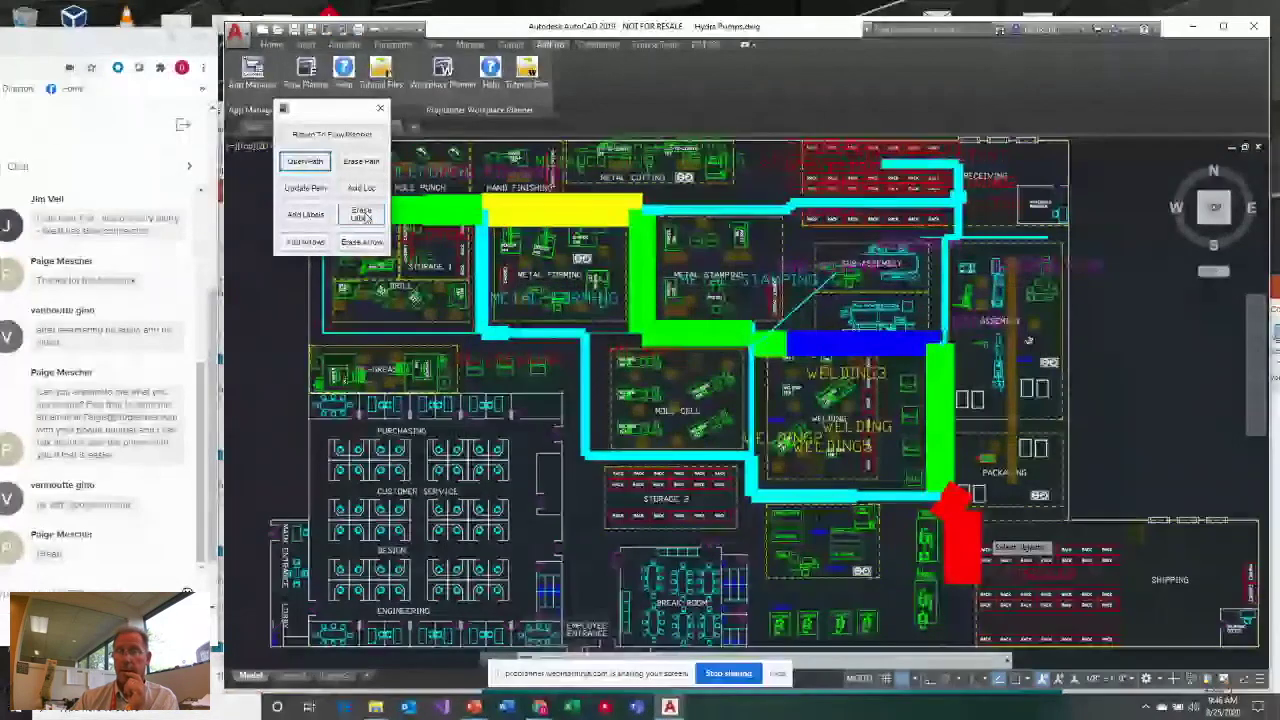
{"action": "left_click", "coordinate": [340, 134]}
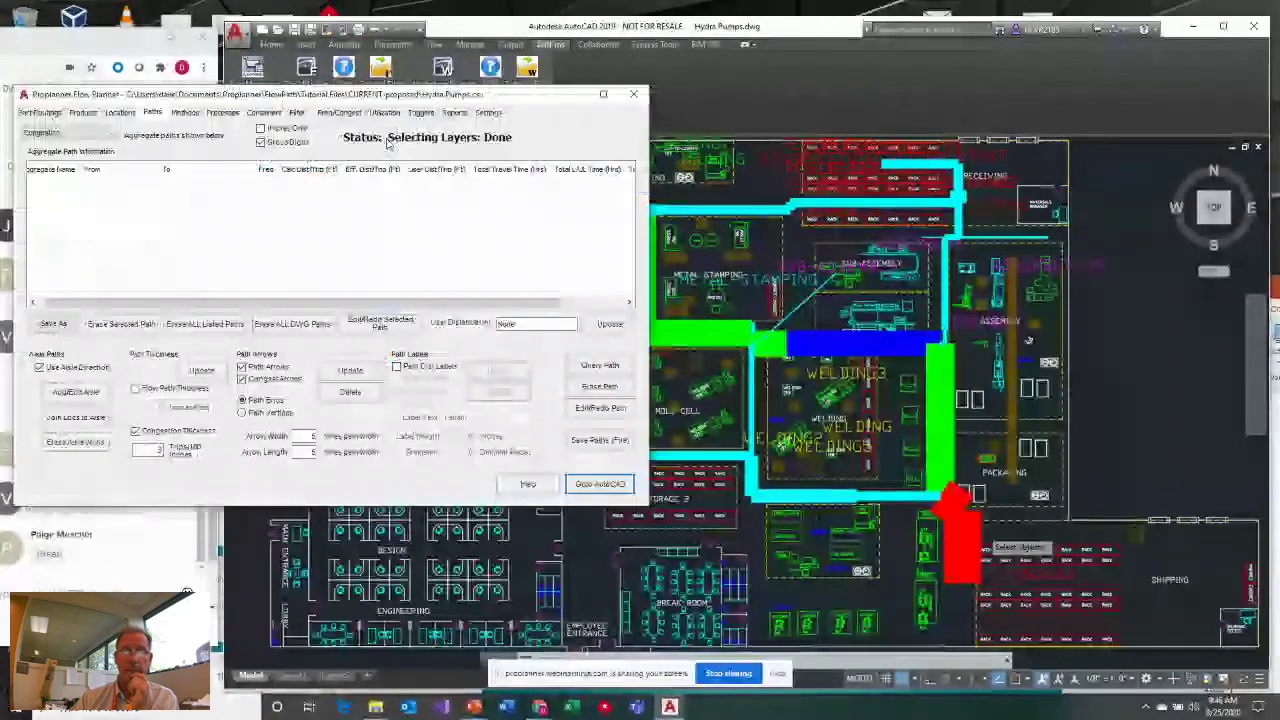
{"action": "left_click", "coordinate": [454, 112]}
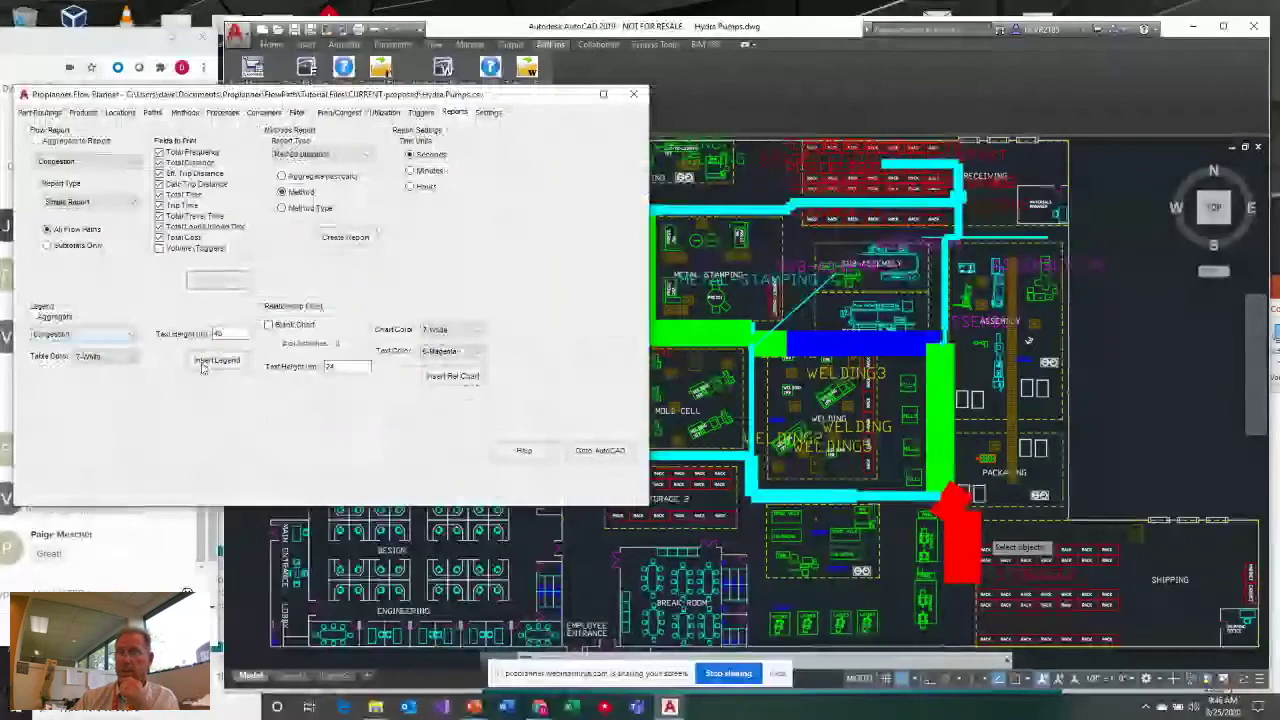
{"action": "left_click", "coordinate": [202, 366]}
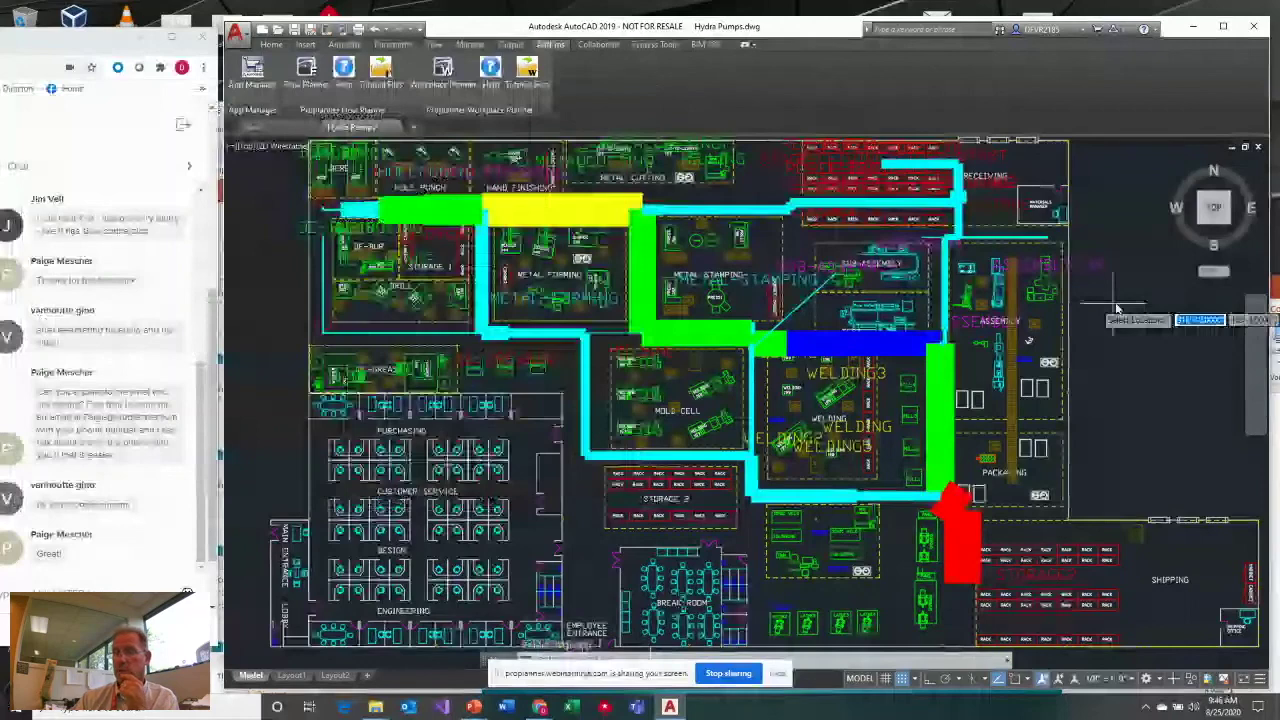
{"action": "left_click", "coordinate": [1117, 308]}
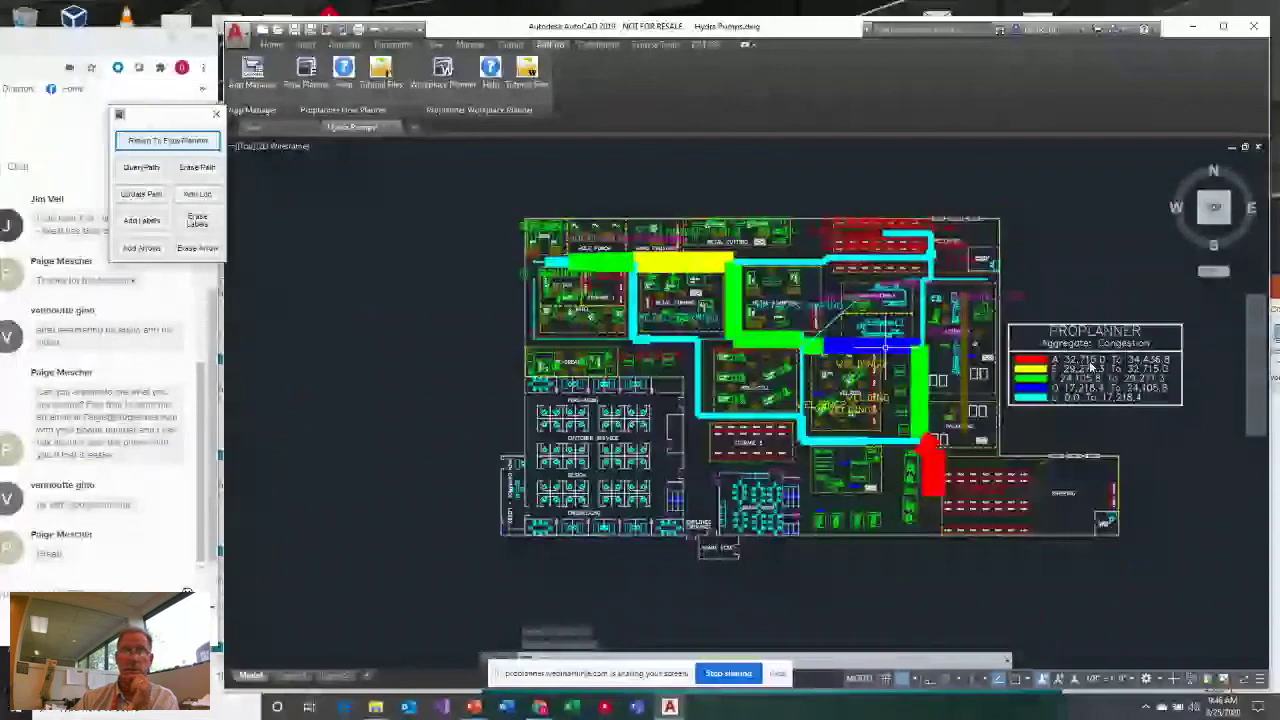
Set the Congestion frequency color scale to 10% for level A and 20% for levels E and I, and update the paths
{"action": "left_click", "coordinate": [170, 141]}
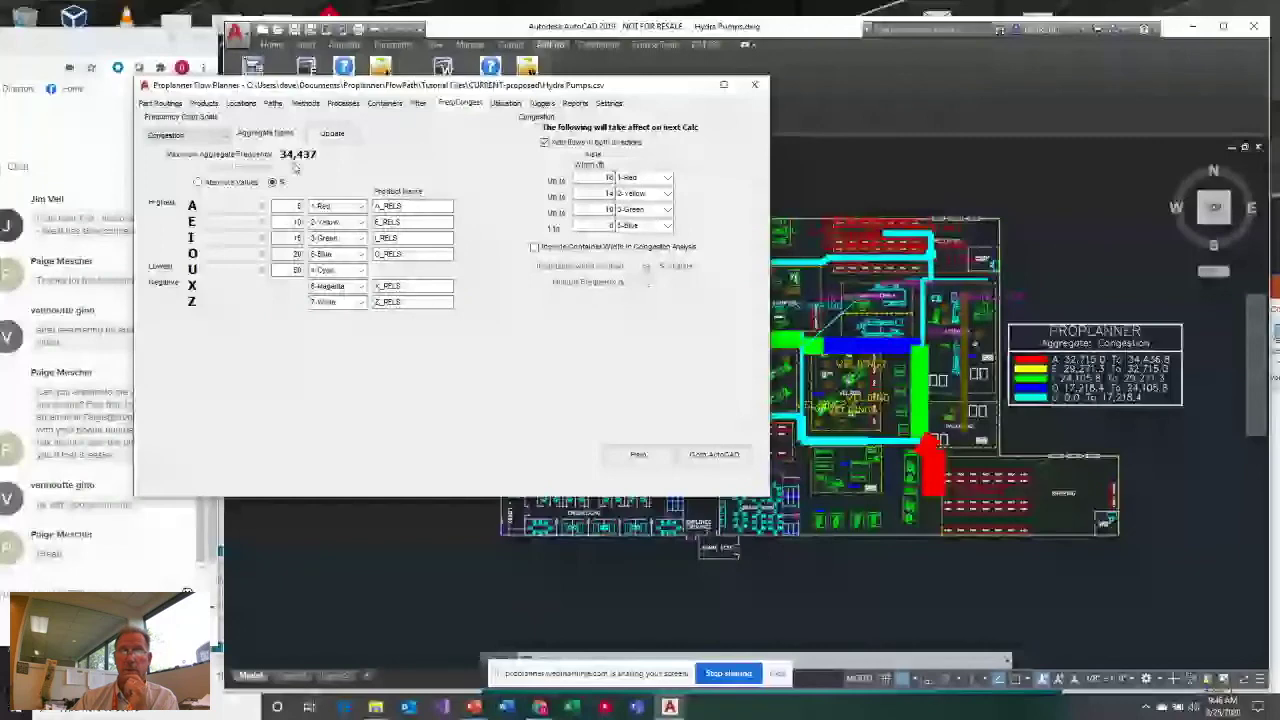
{"action": "left_click", "coordinate": [297, 205]}
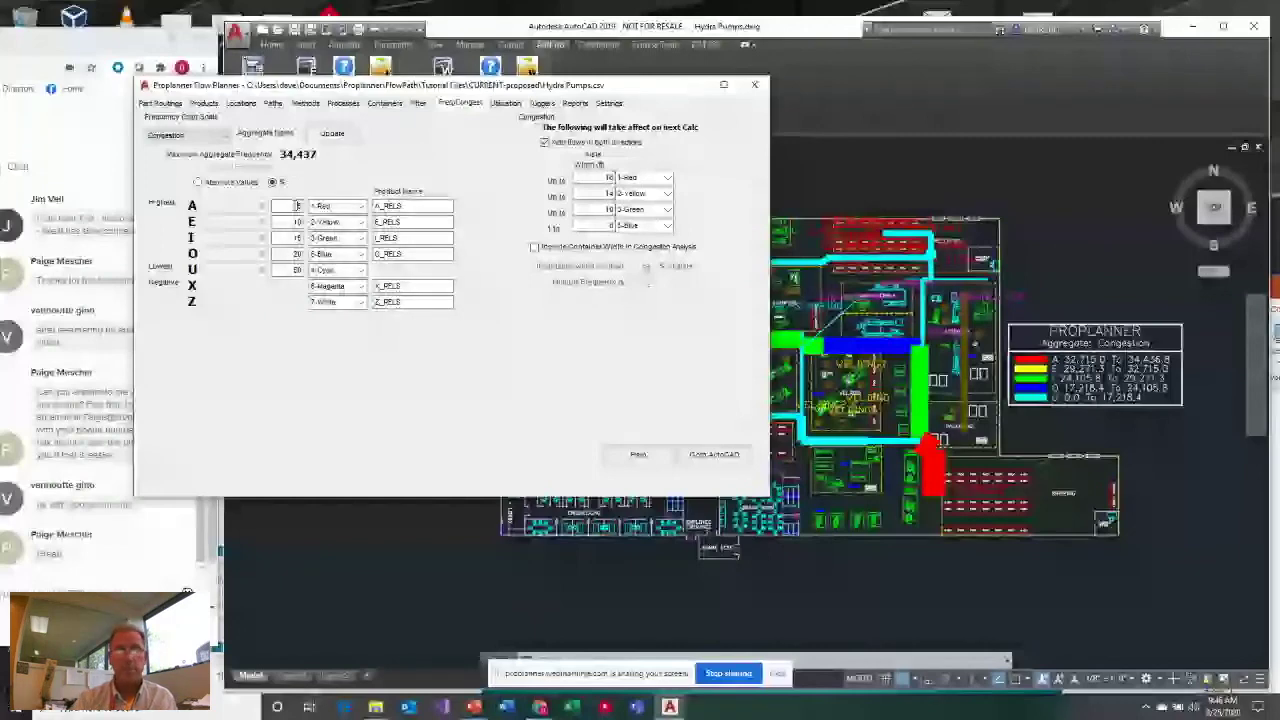
{"action": "type", "text": "10"}
{"action": "left_click", "coordinate": [292, 237]}
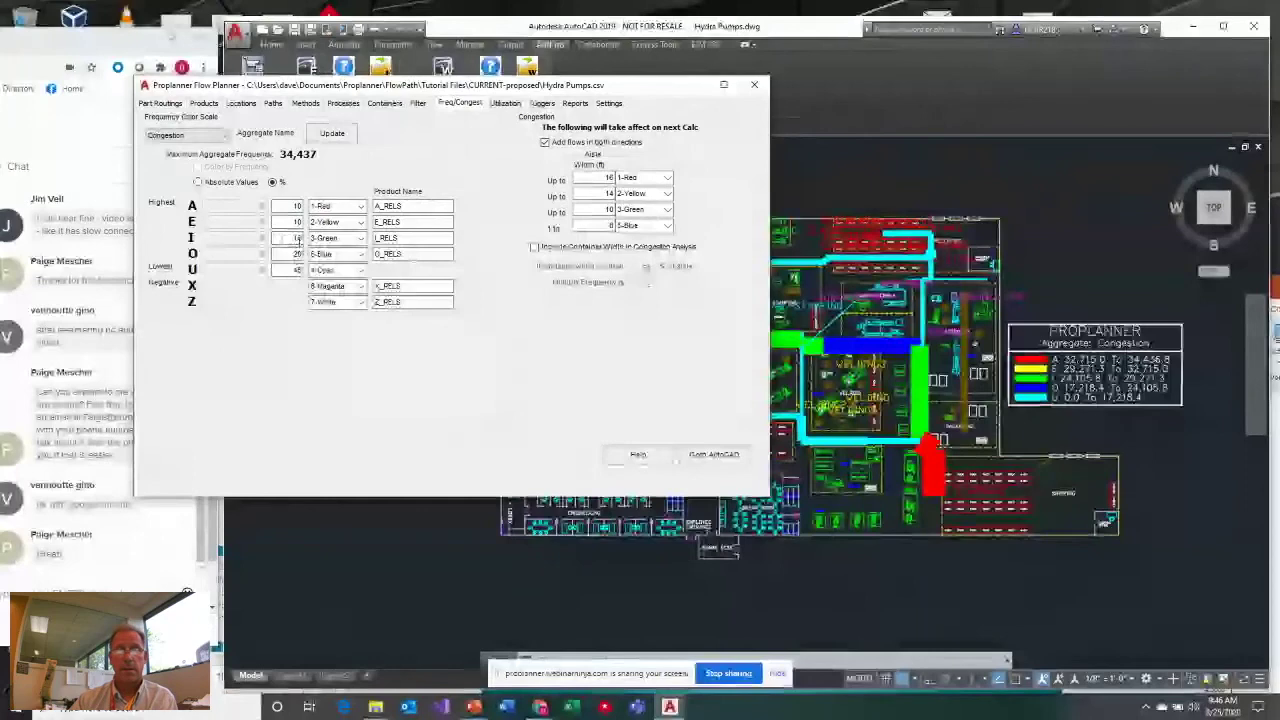
{"action": "left_click", "coordinate": [296, 253]}
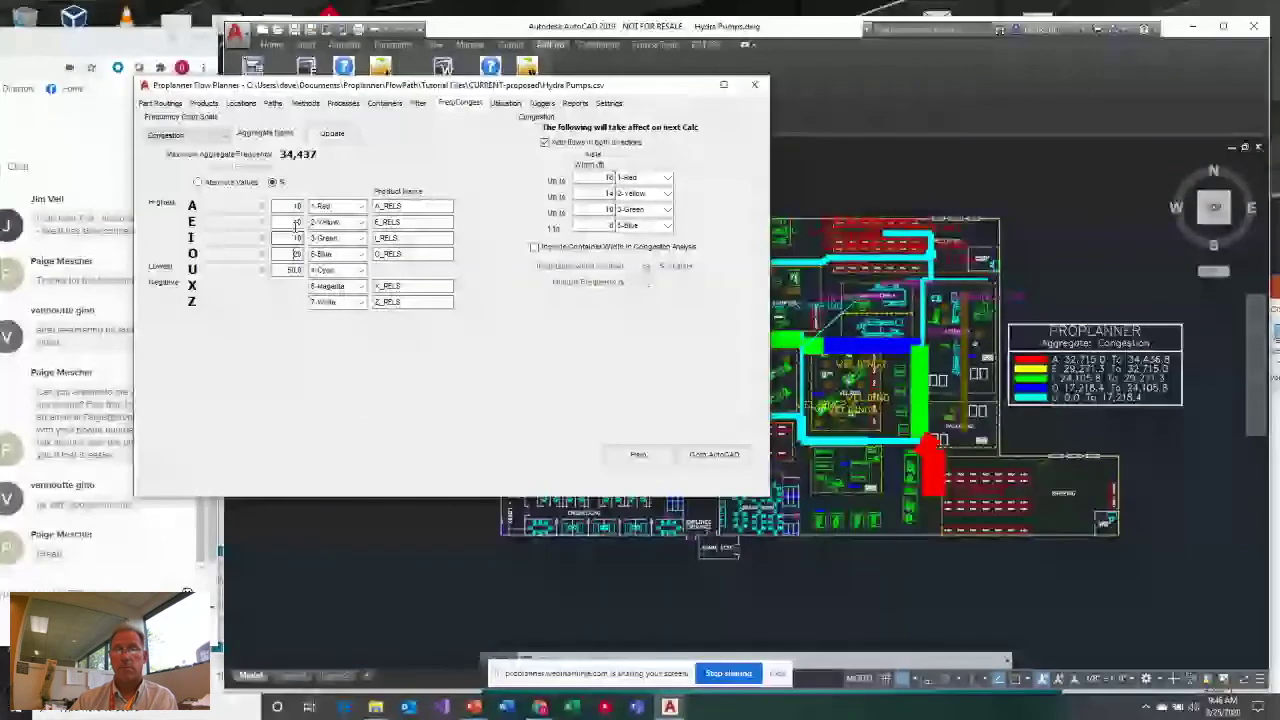
{"action": "left_click", "coordinate": [296, 222]}
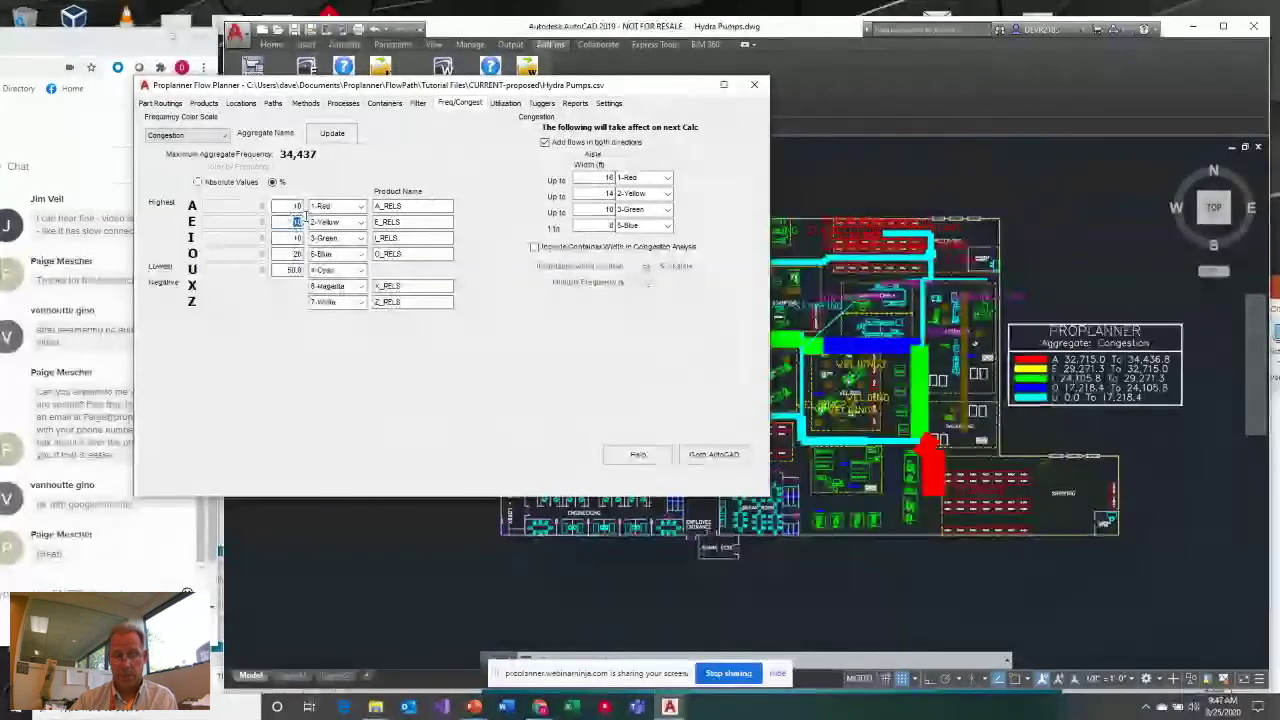
{"action": "type", "text": "20"}
{"action": "left_click", "coordinate": [297, 238]}
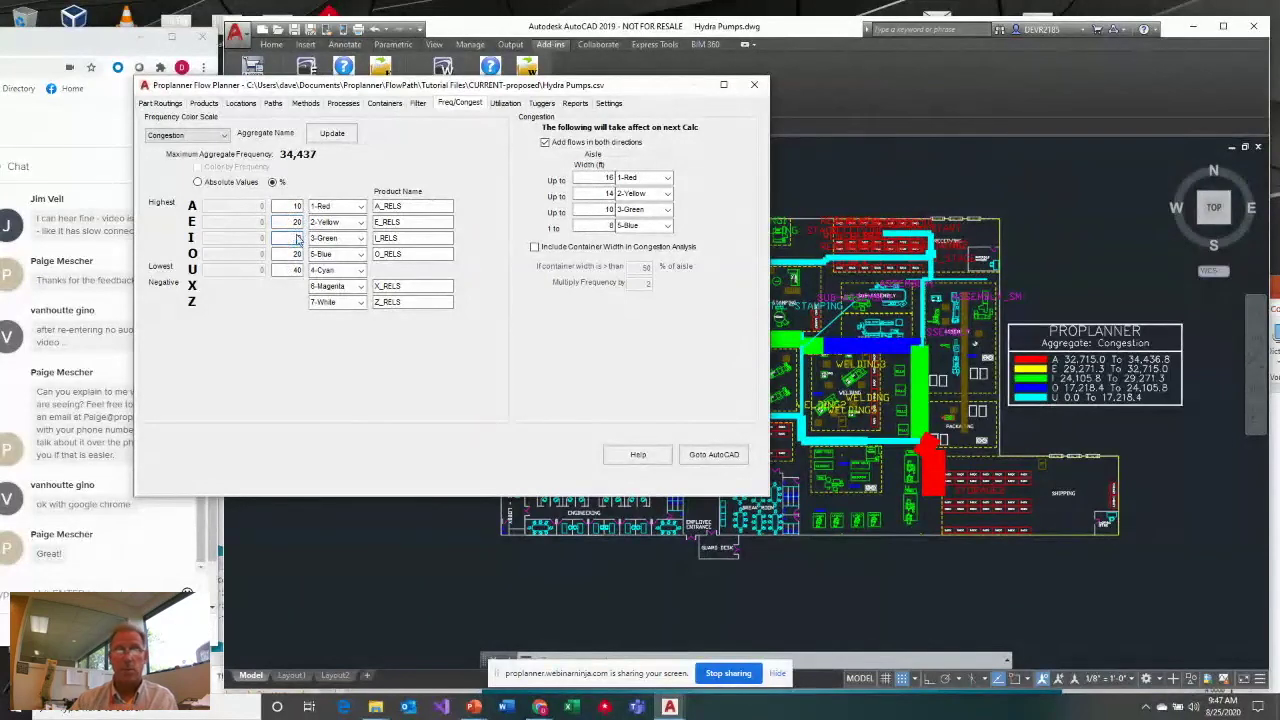
{"action": "type", "text": "20"}
{"action": "left_click", "coordinate": [340, 137]}
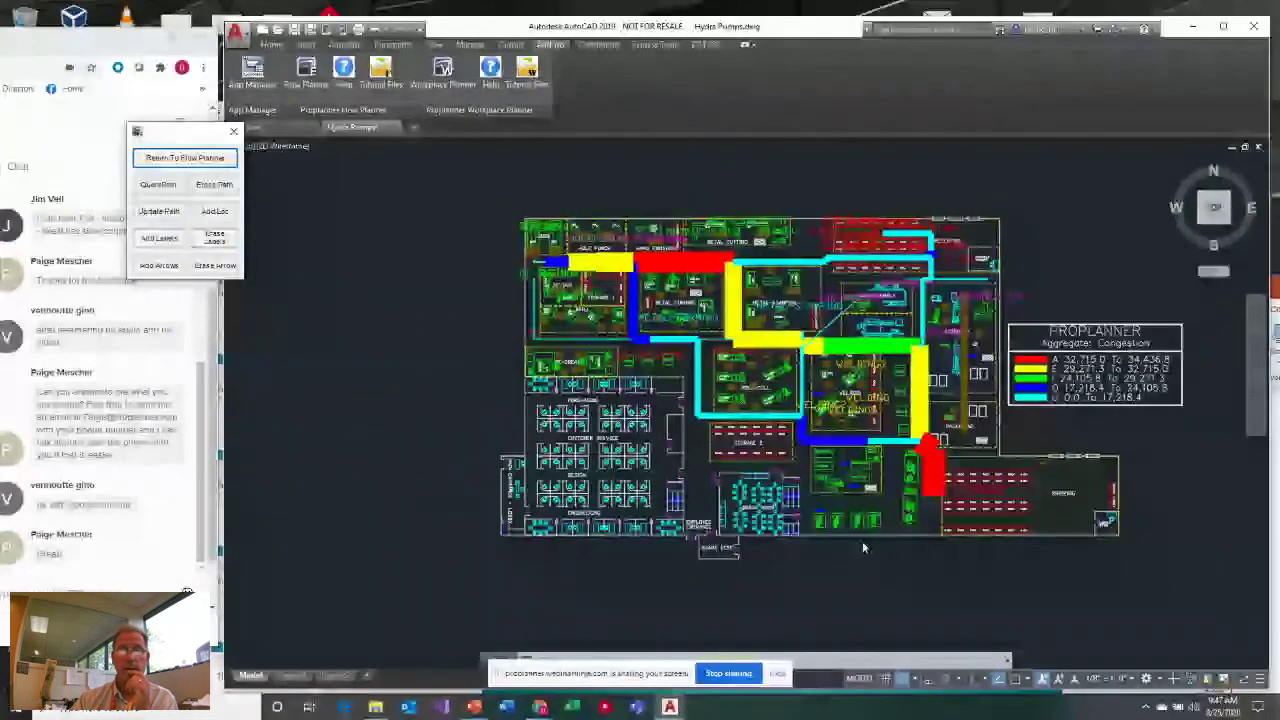
Recalculate the flows aggregated by Product, declining the automatic increase in FORKLIFT quantity, and review the results summary
{"action": "left_click", "coordinate": [185, 157]}
{"action": "left_click", "coordinate": [168, 104]}
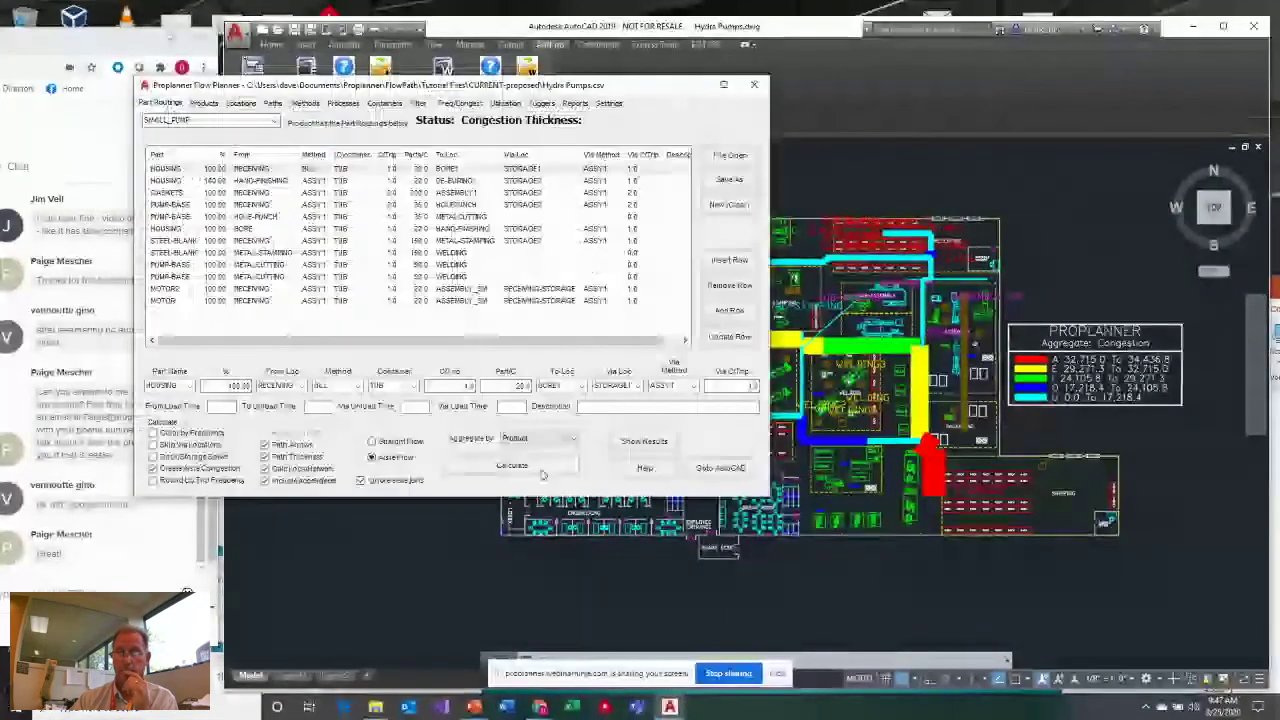
{"action": "left_click", "coordinate": [538, 468]}
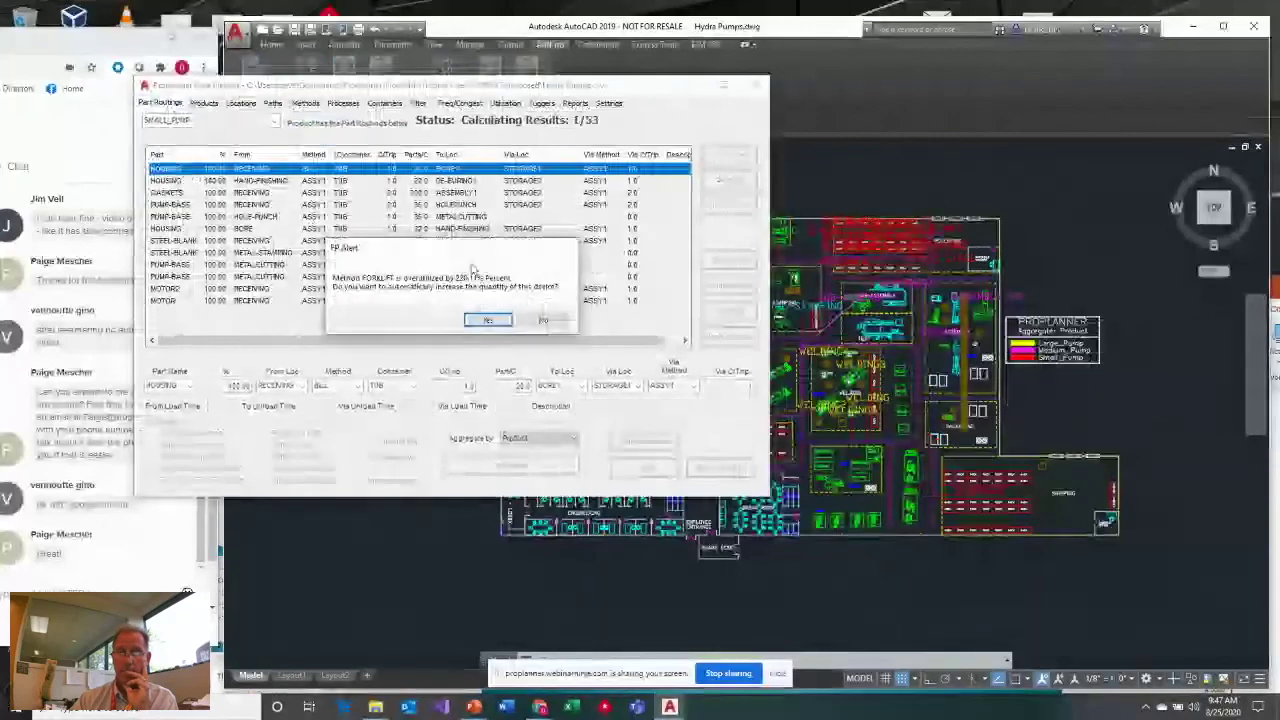
{"action": "left_click", "coordinate": [543, 320]}
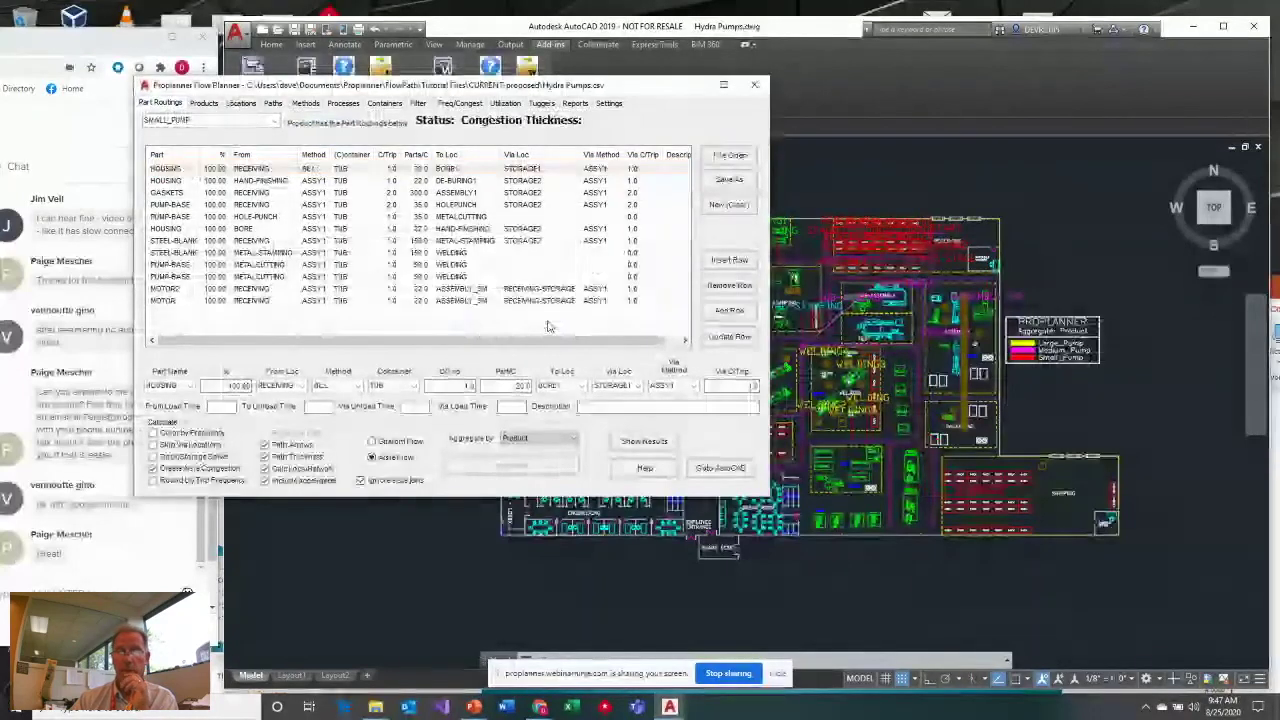
{"action": "left_click", "coordinate": [666, 437]}
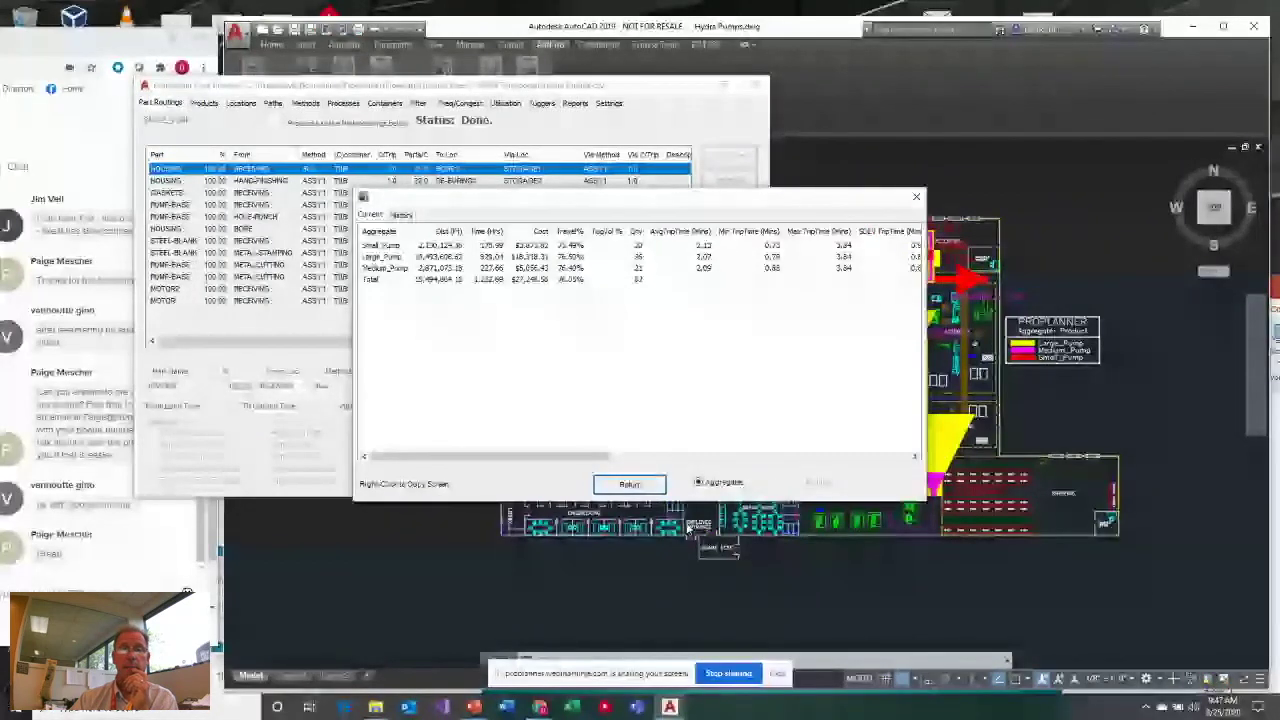
{"action": "left_click", "coordinate": [629, 484]}
Display the Congestion aggregate's paths and insert an updated Congestion legend beside the ASSEMBLY area
{"action": "left_click", "coordinate": [272, 103]}
{"action": "left_click", "coordinate": [232, 124]}
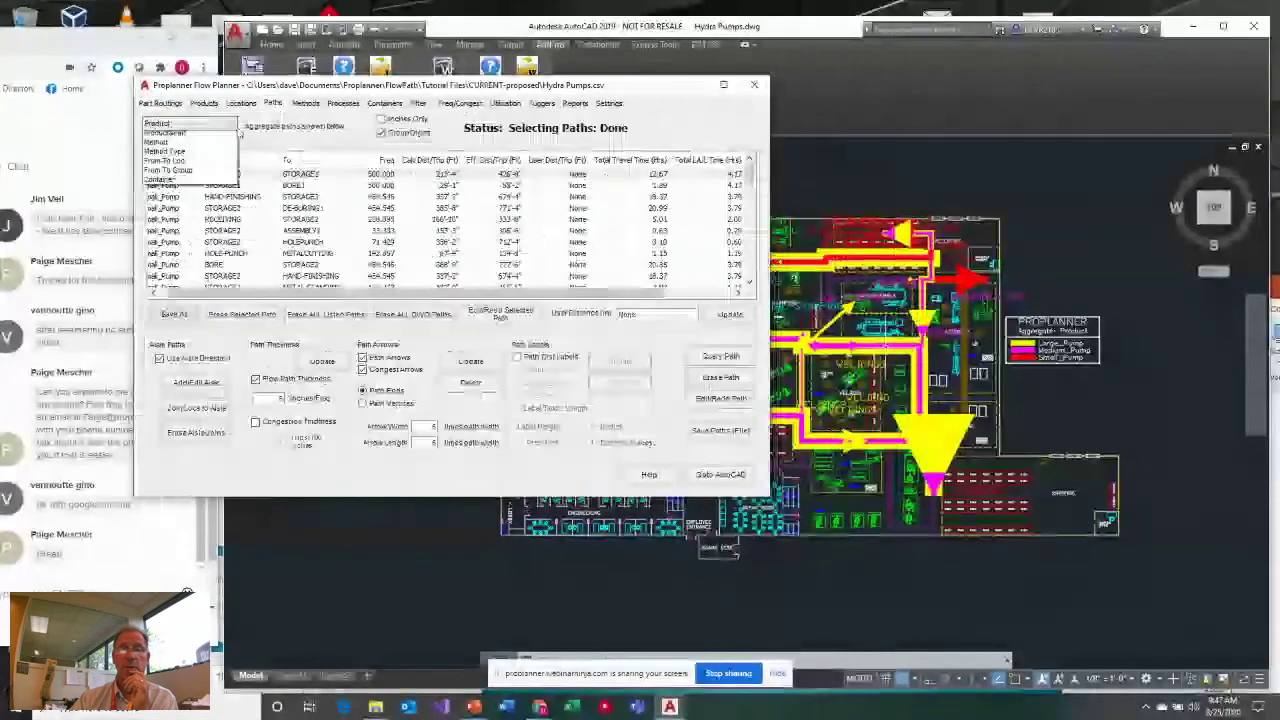
{"action": "left_click", "coordinate": [207, 148]}
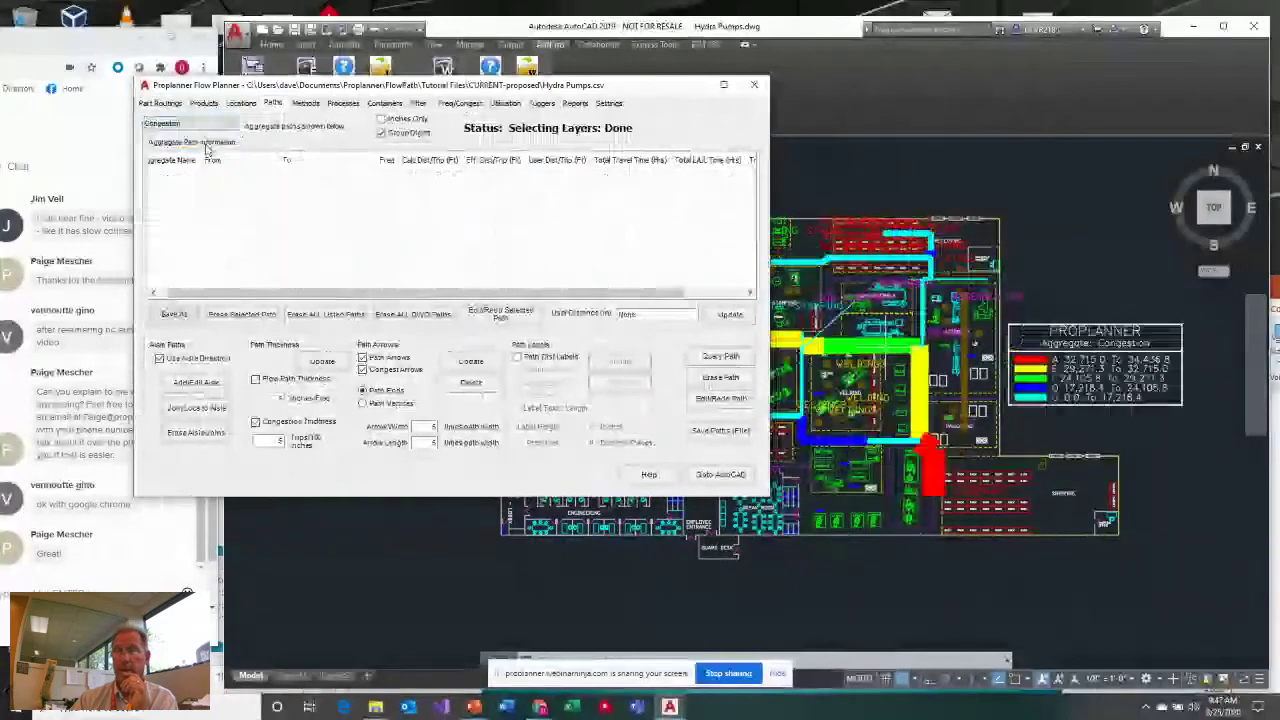
{"action": "left_click", "coordinate": [575, 105]}
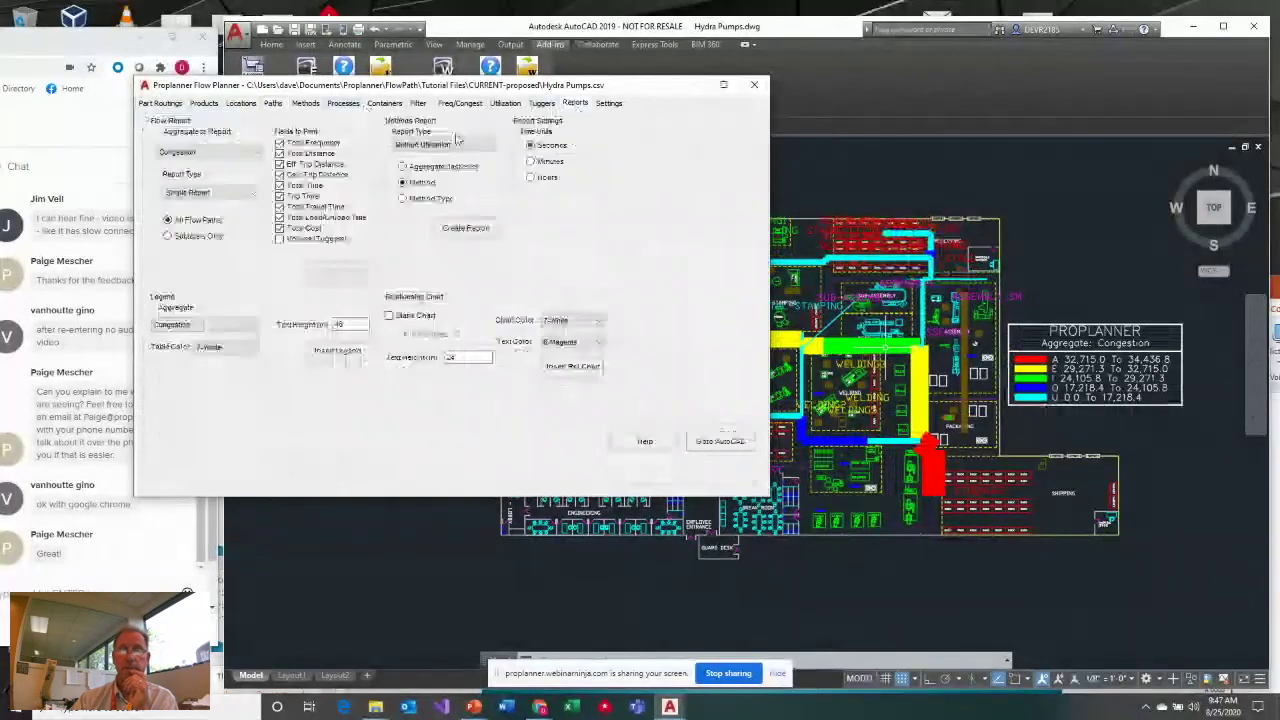
{"action": "left_click", "coordinate": [325, 352]}
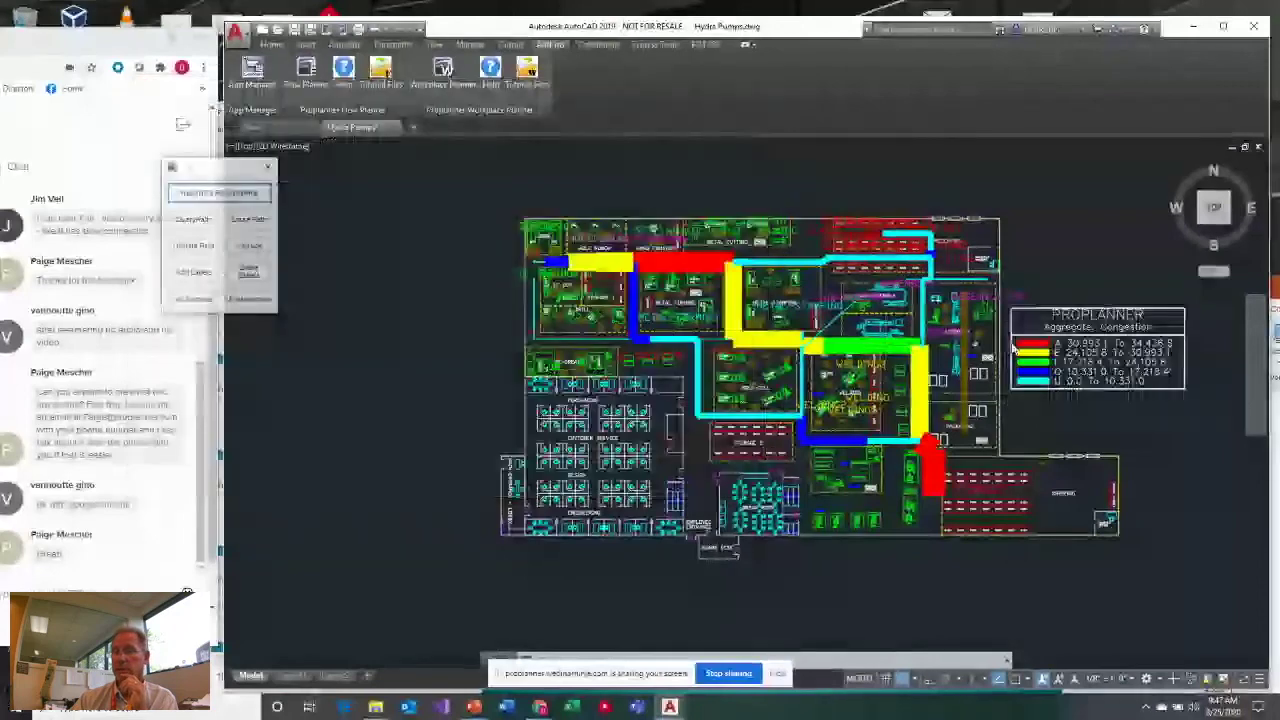
{"action": "left_click", "coordinate": [1013, 347]}
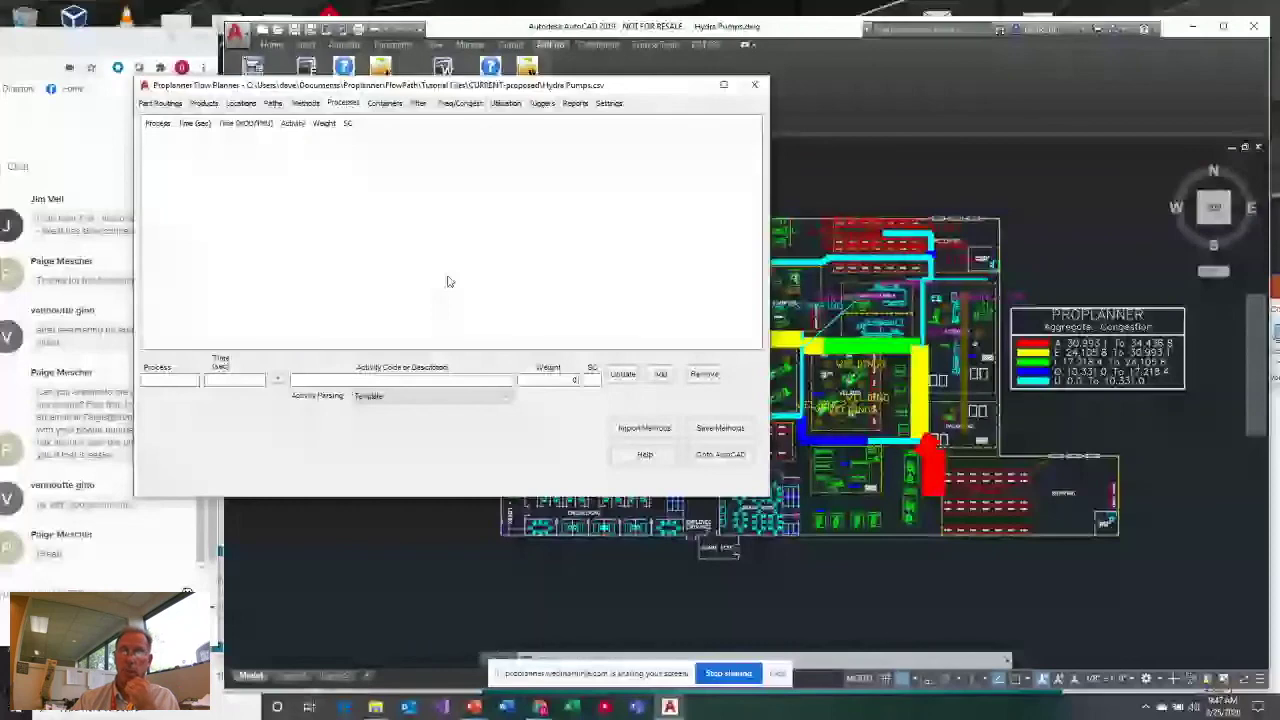
Open the help topic on processes in an enlarged window and examine the Base Time Code examples for building a template
{"action": "left_click", "coordinate": [668, 461]}
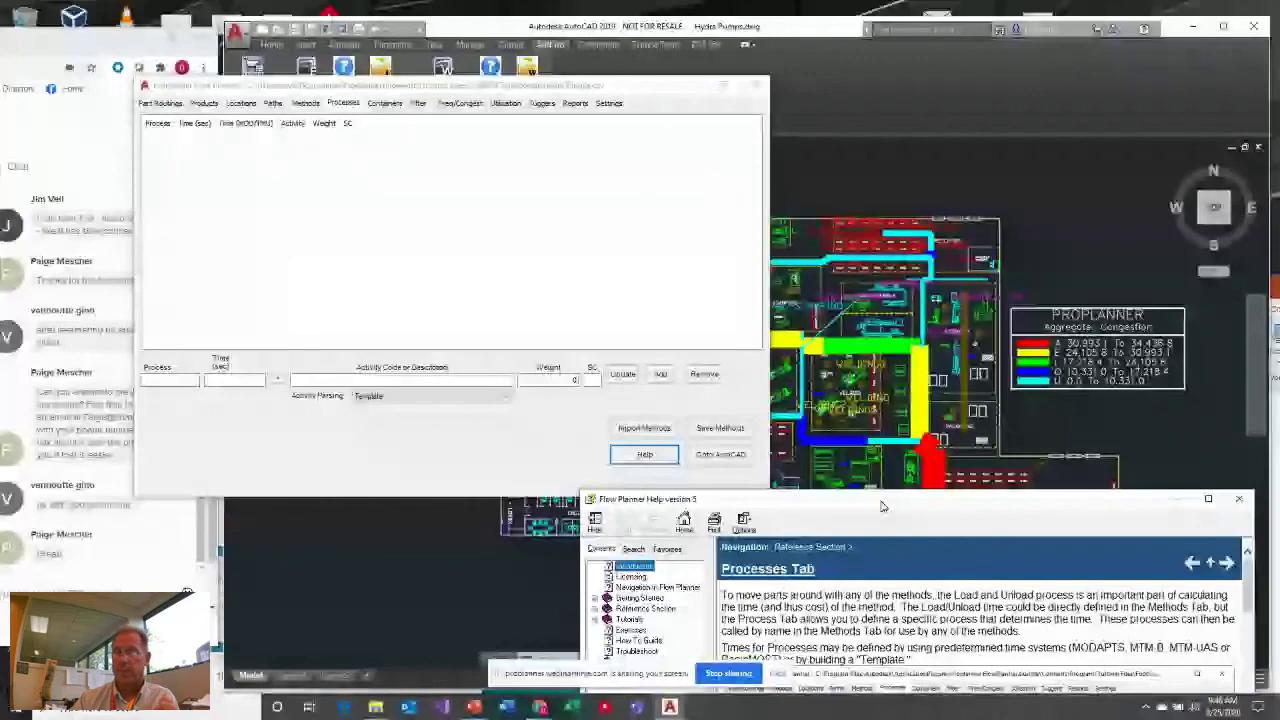
{"action": "left_click_drag", "start_coordinate": [882, 506], "coordinate": [642, 30]}
{"action": "left_click_drag", "start_coordinate": [1010, 480], "coordinate": [1094, 563]}
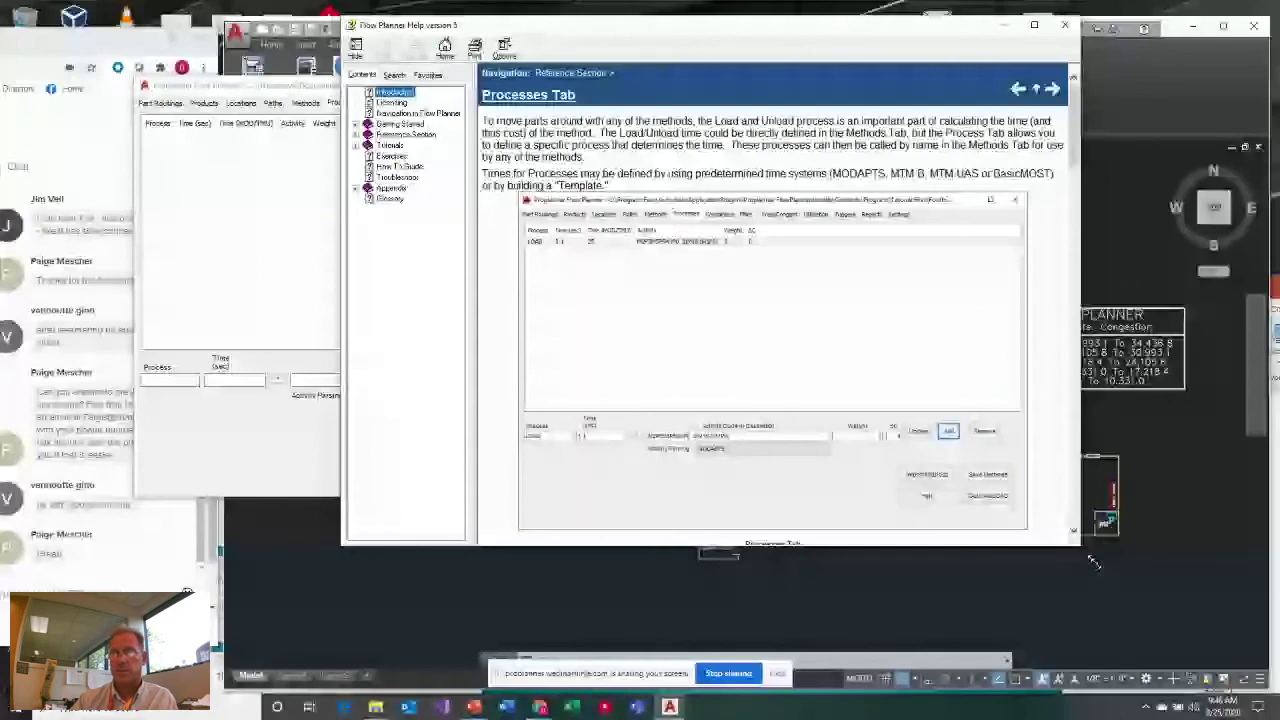
{"action": "left_click_drag", "start_coordinate": [1094, 563], "coordinate": [1172, 632]}
{"action": "scroll", "coordinate": [838, 450], "scroll_direction": "down", "scroll_amount": 8}
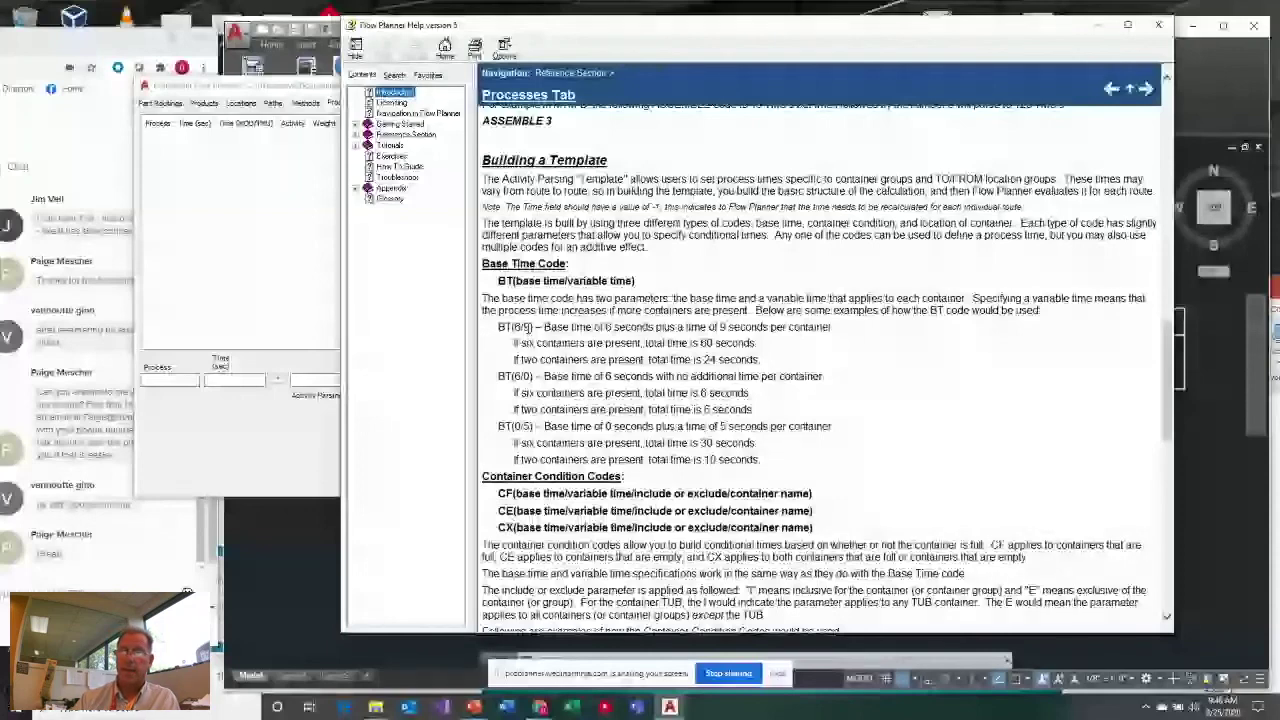
{"action": "left_click_drag", "start_coordinate": [527, 327], "coordinate": [514, 327]}
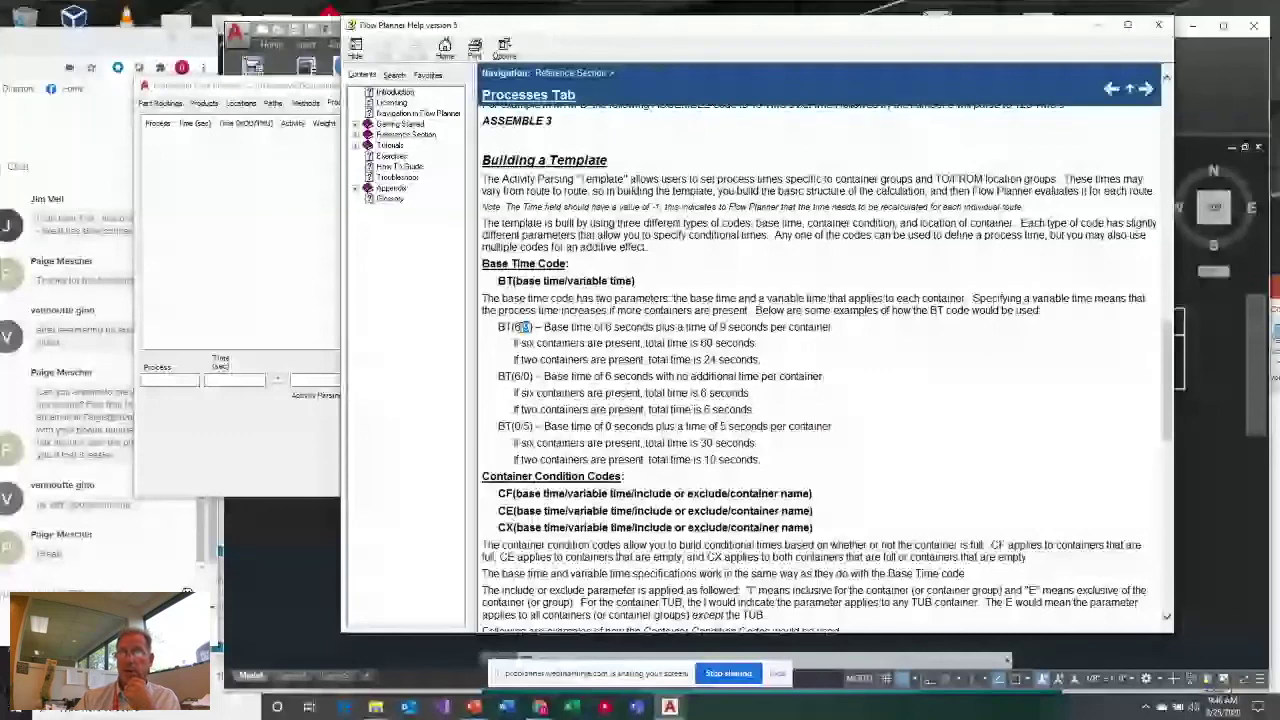
Examine the help examples for the Container Location Codes and Container Condition Codes
{"action": "scroll", "coordinate": [585, 428], "scroll_direction": "down", "scroll_amount": 10}
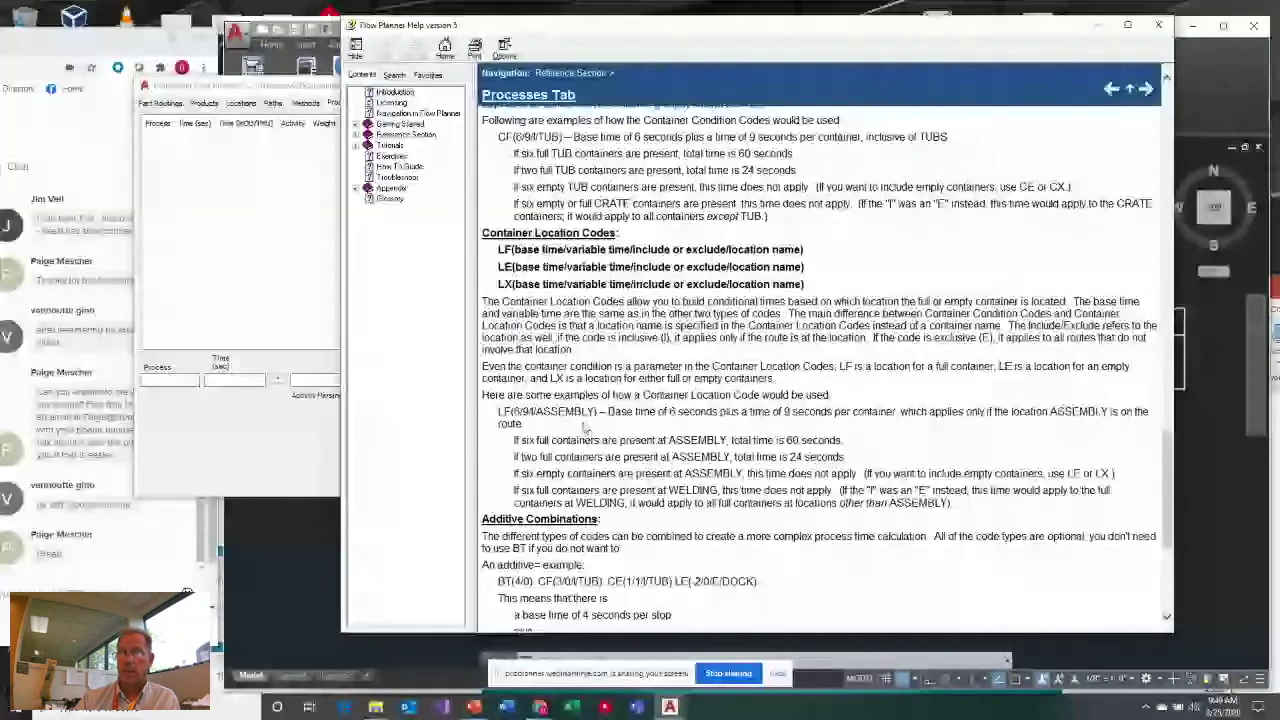
{"action": "scroll", "coordinate": [585, 428], "scroll_direction": "down", "scroll_amount": 2}
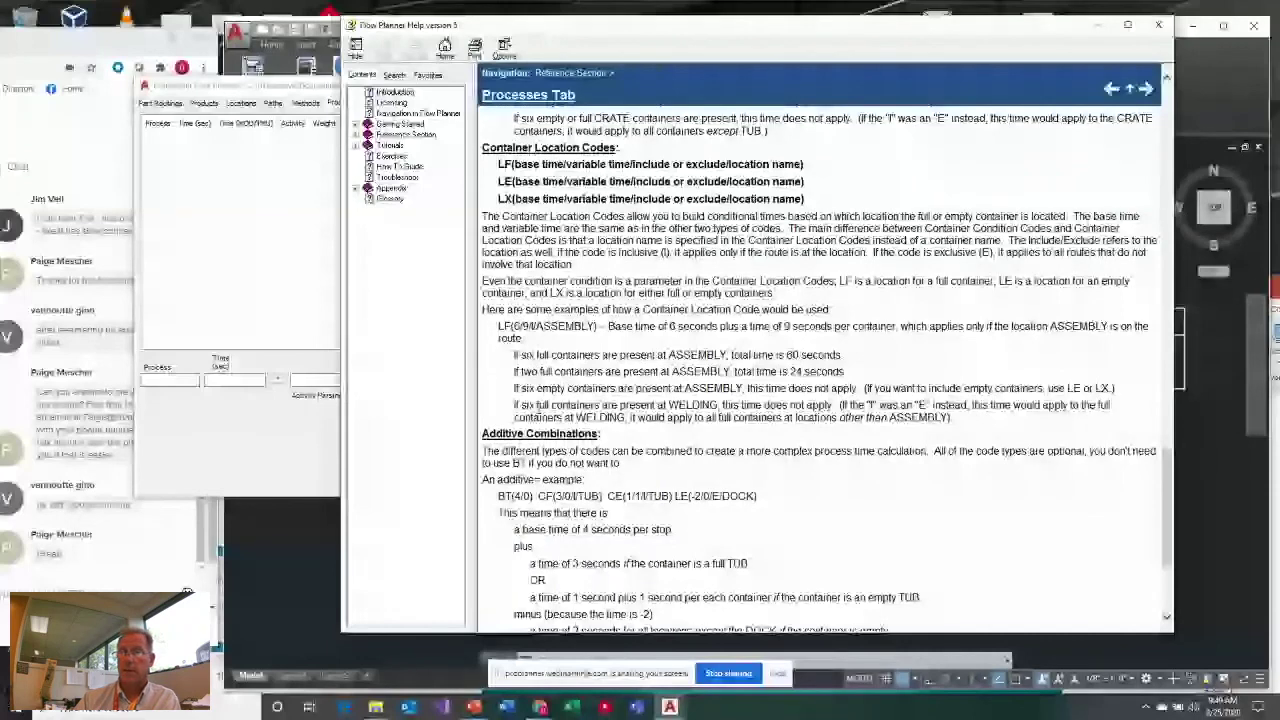
{"action": "left_click_drag", "start_coordinate": [536, 326], "coordinate": [606, 327]}
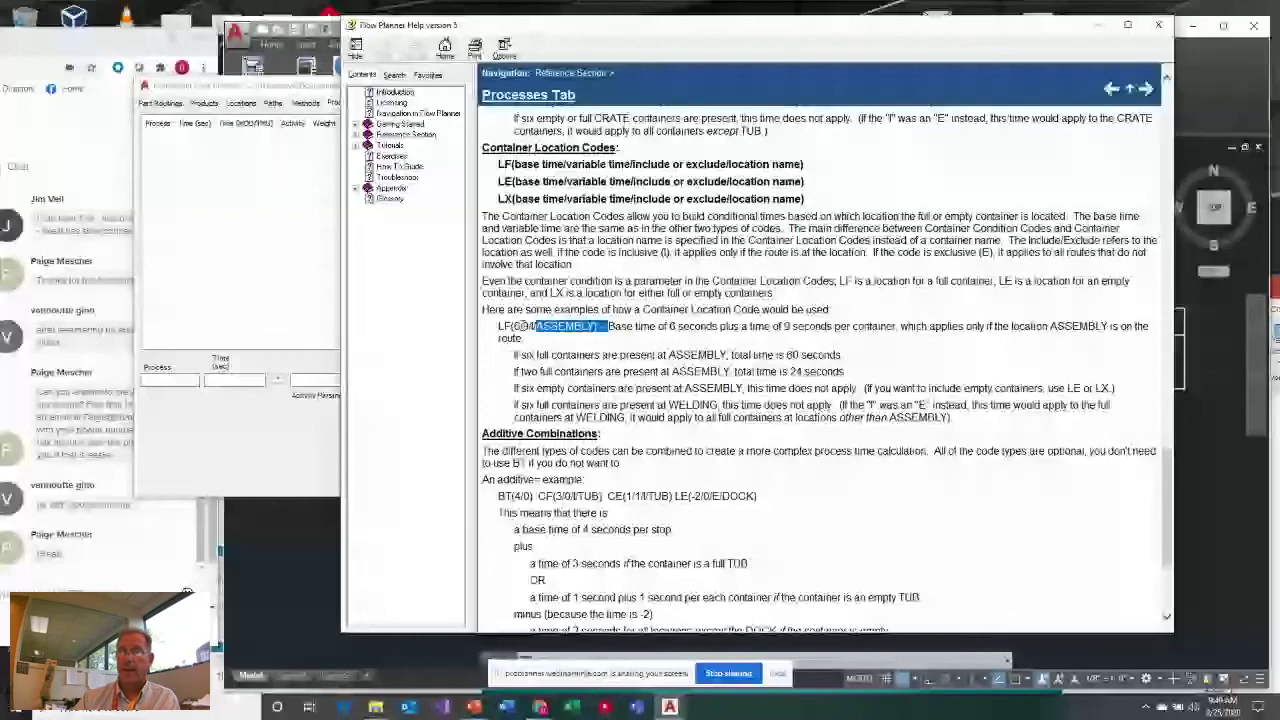
{"action": "scroll", "coordinate": [522, 326], "scroll_direction": "up", "scroll_amount": 6}
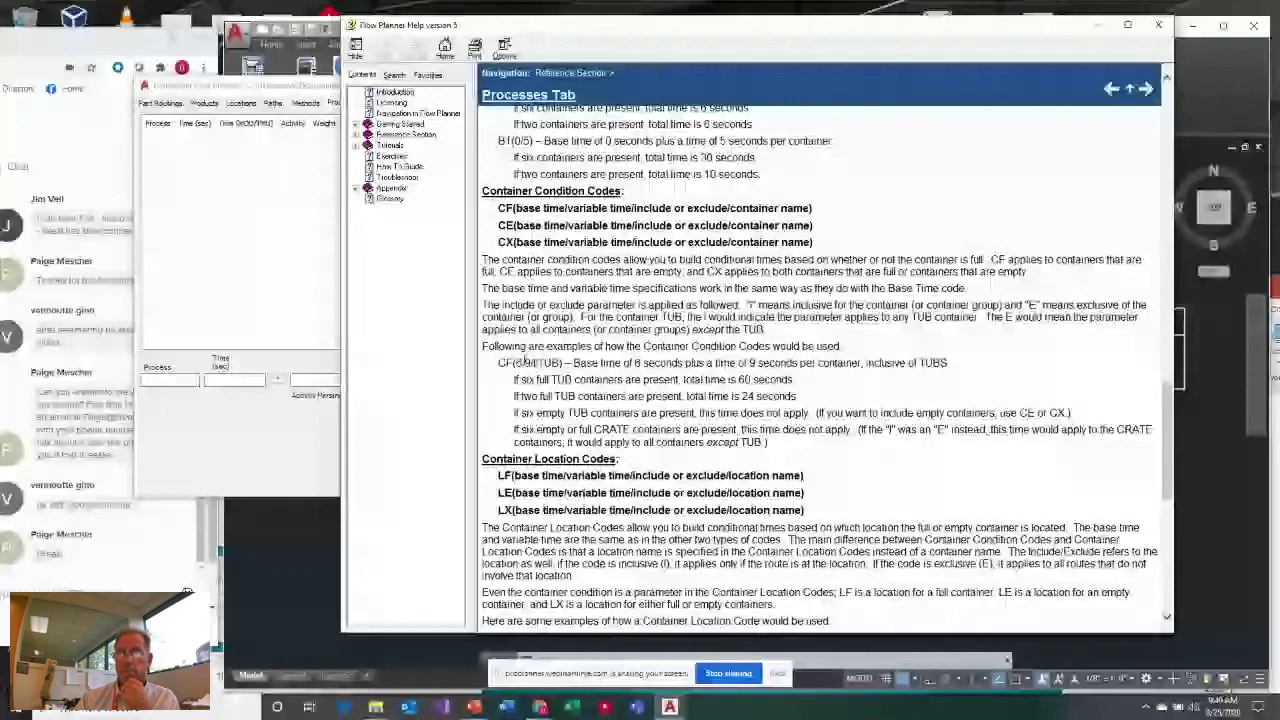
Examine the Additive Combinations example in the help, compare it with the container and location codes, and close the help
{"action": "scroll", "coordinate": [784, 305], "scroll_direction": "down", "scroll_amount": 10}
{"action": "triple_click", "coordinate": [784, 300]}
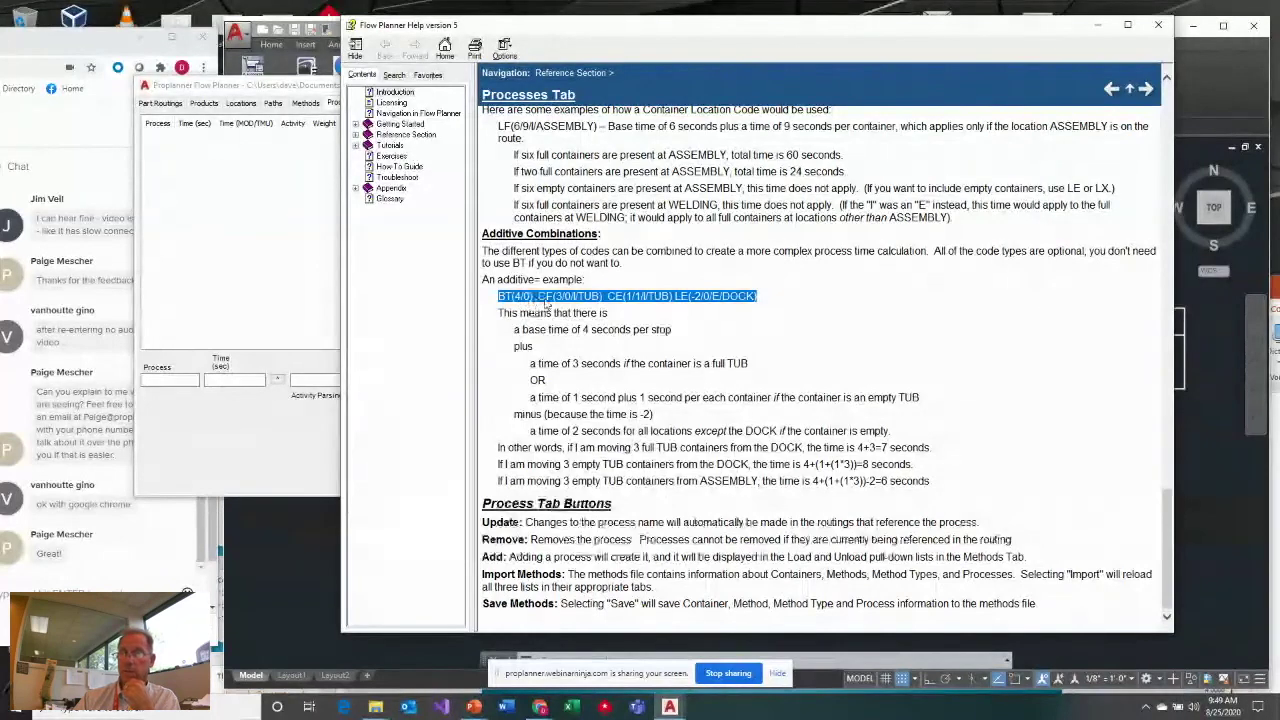
{"action": "scroll", "coordinate": [547, 305], "scroll_direction": "up", "scroll_amount": 2}
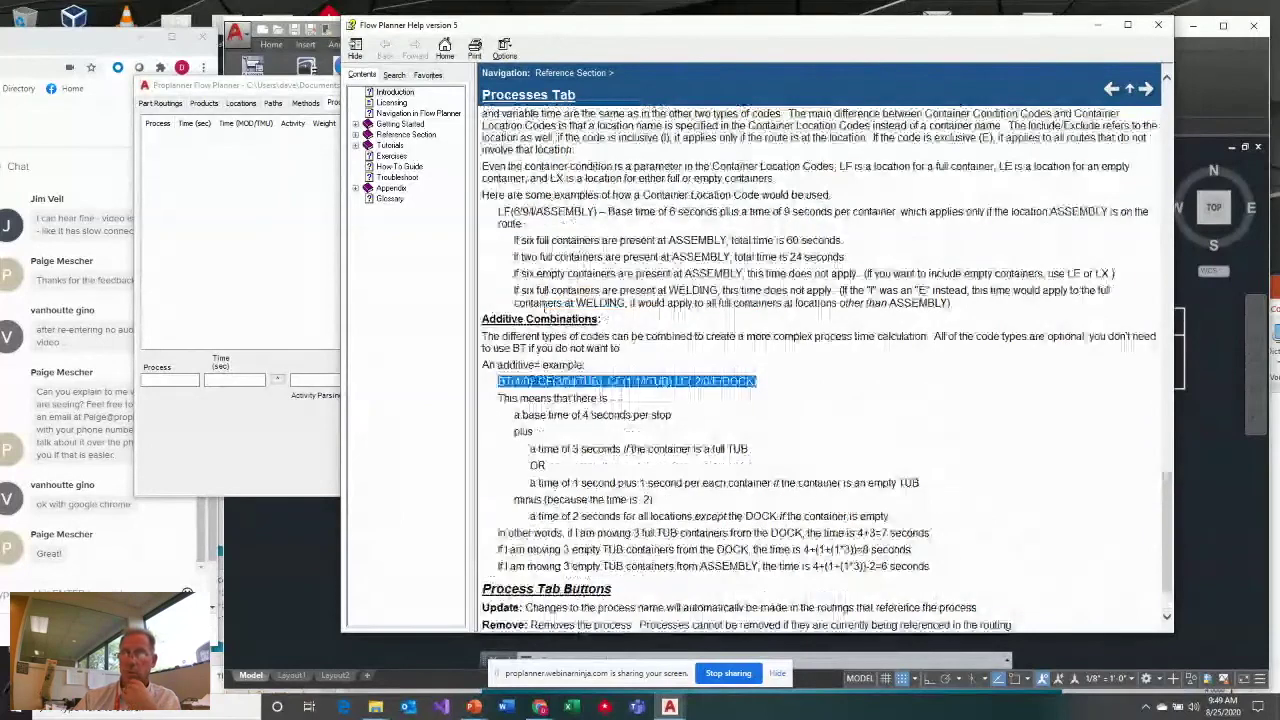
{"action": "scroll", "coordinate": [547, 305], "scroll_direction": "up", "scroll_amount": 8}
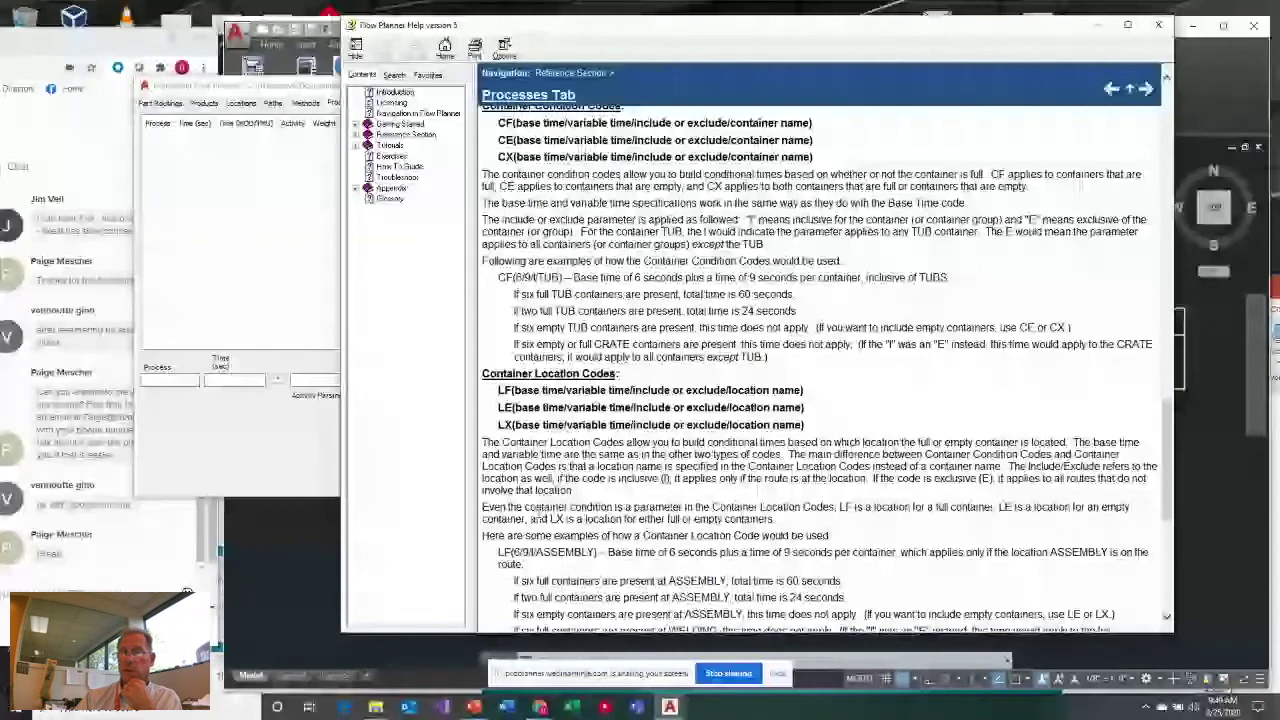
{"action": "scroll", "coordinate": [547, 305], "scroll_direction": "down", "scroll_amount": 10}
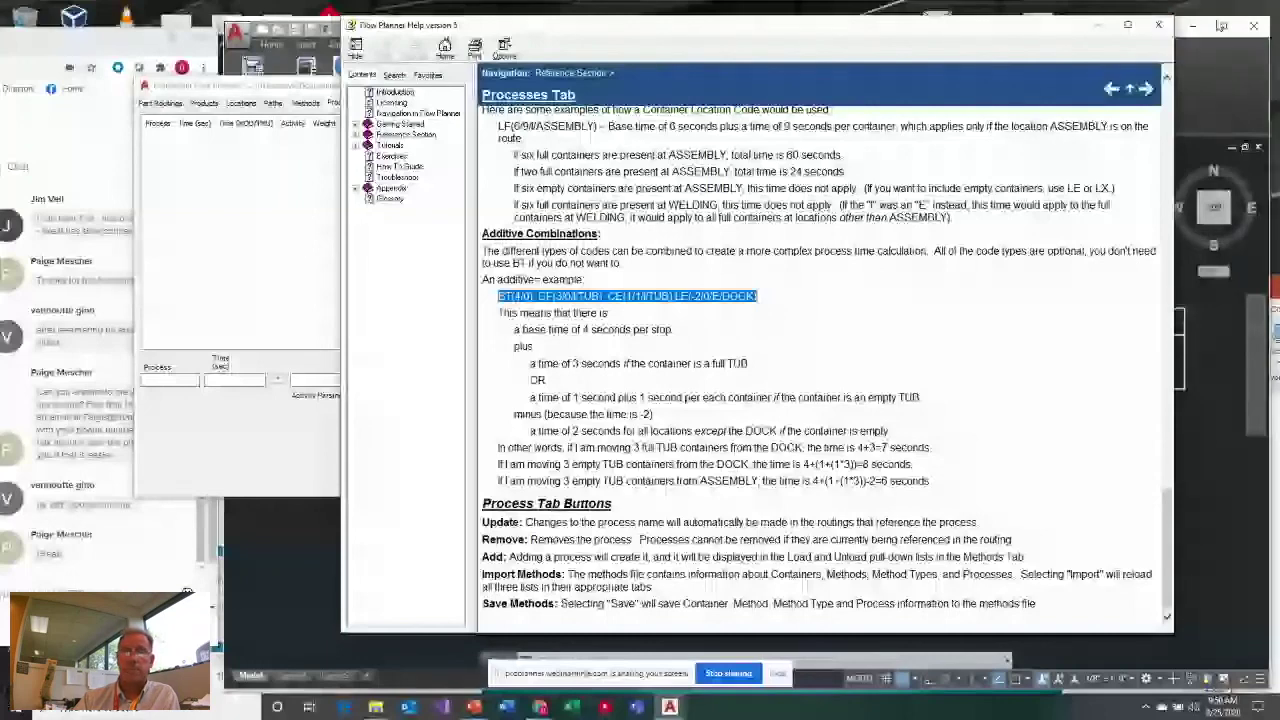
{"action": "key", "text": "alt+F4"}
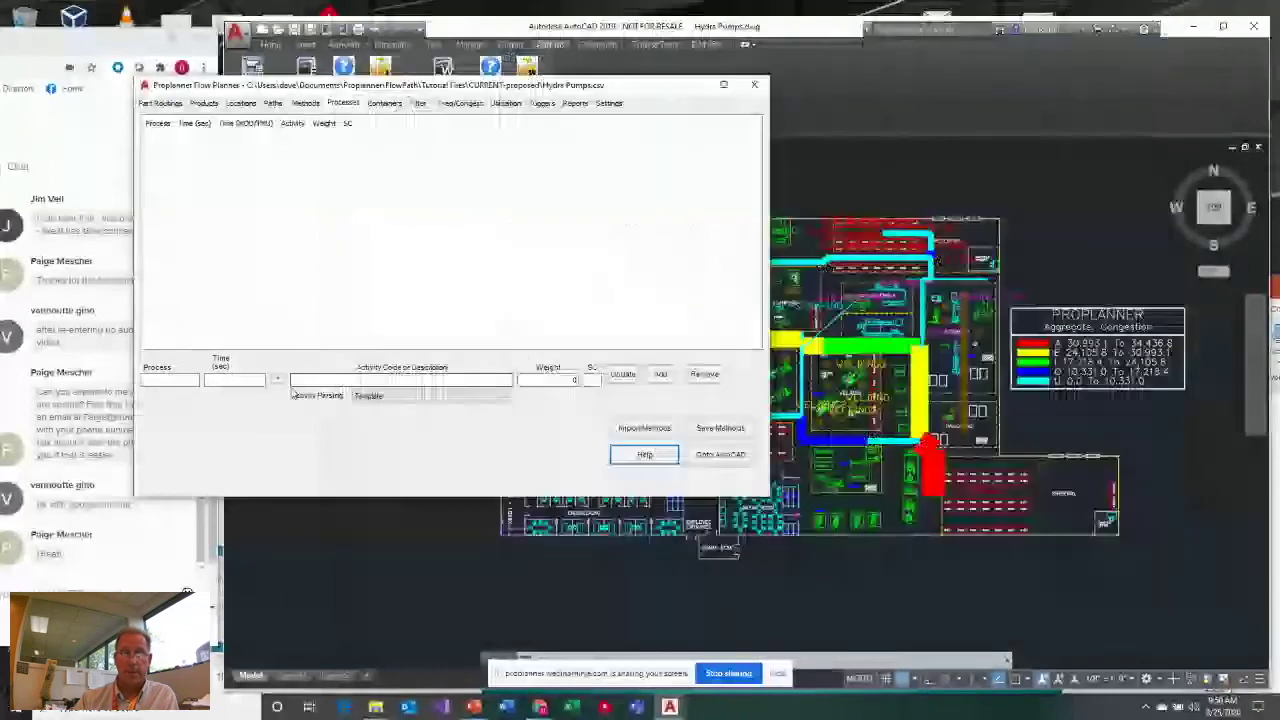
Add a process that uses a first name as its name and BT(6/6) as its activity code
{"action": "left_click", "coordinate": [344, 379]}
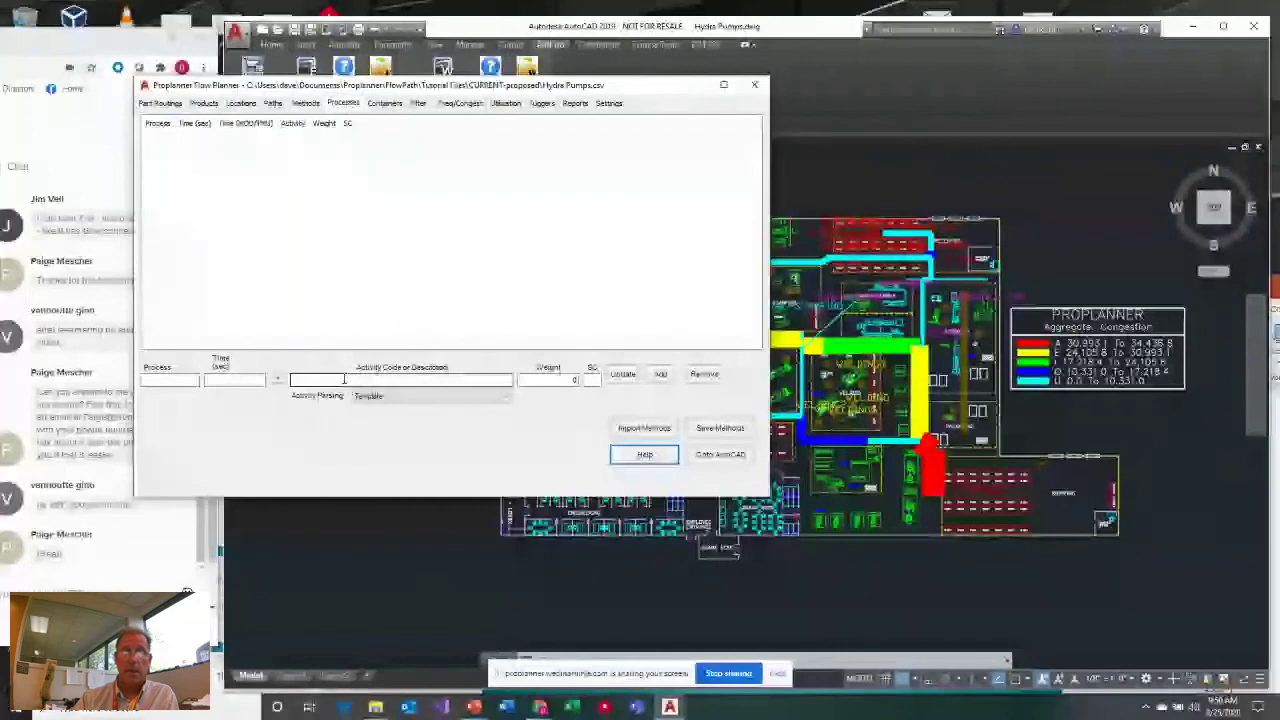
{"action": "left_click", "coordinate": [202, 384]}
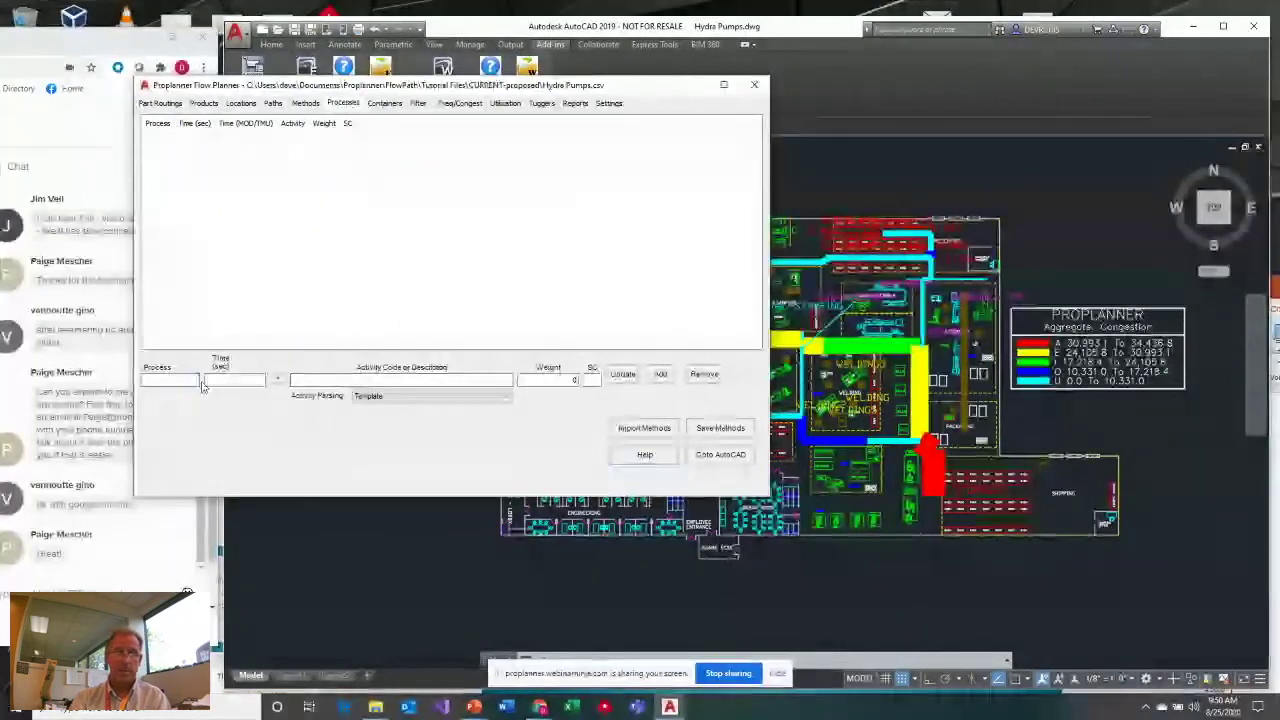
{"action": "type", "text": "DAVE"}
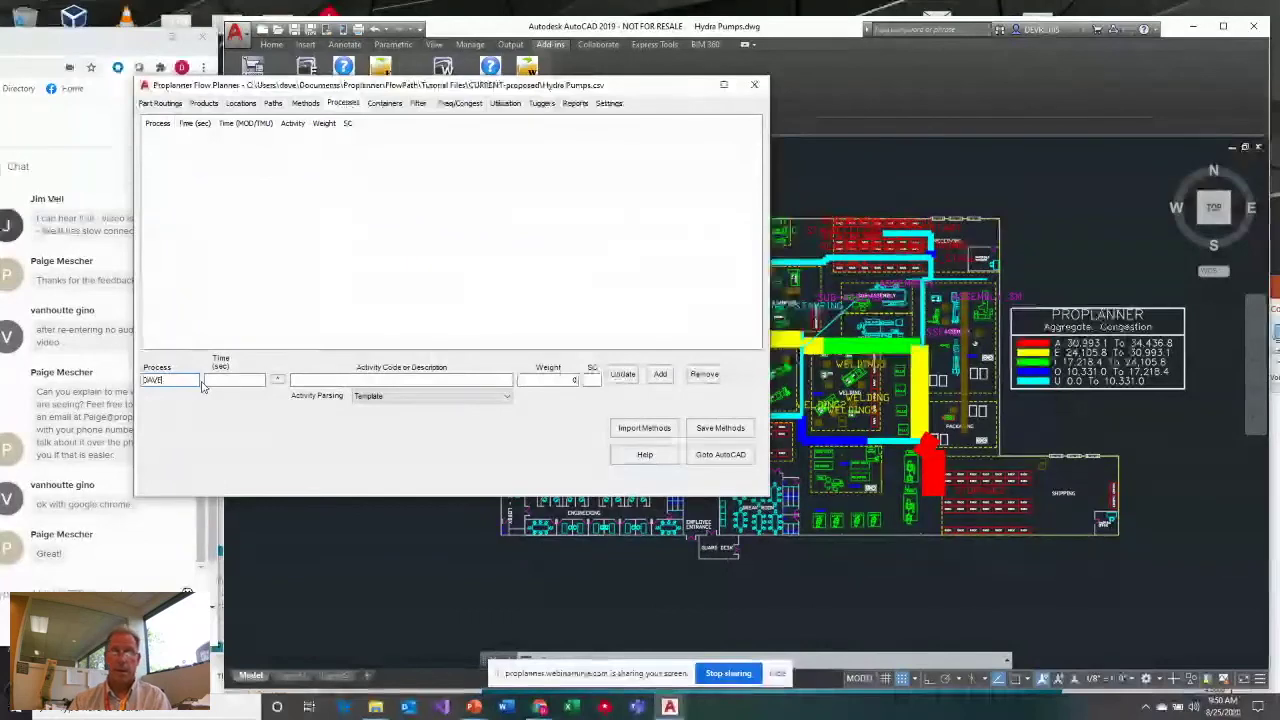
{"action": "left_click", "coordinate": [369, 379]}
{"action": "type", "text": "BT"}
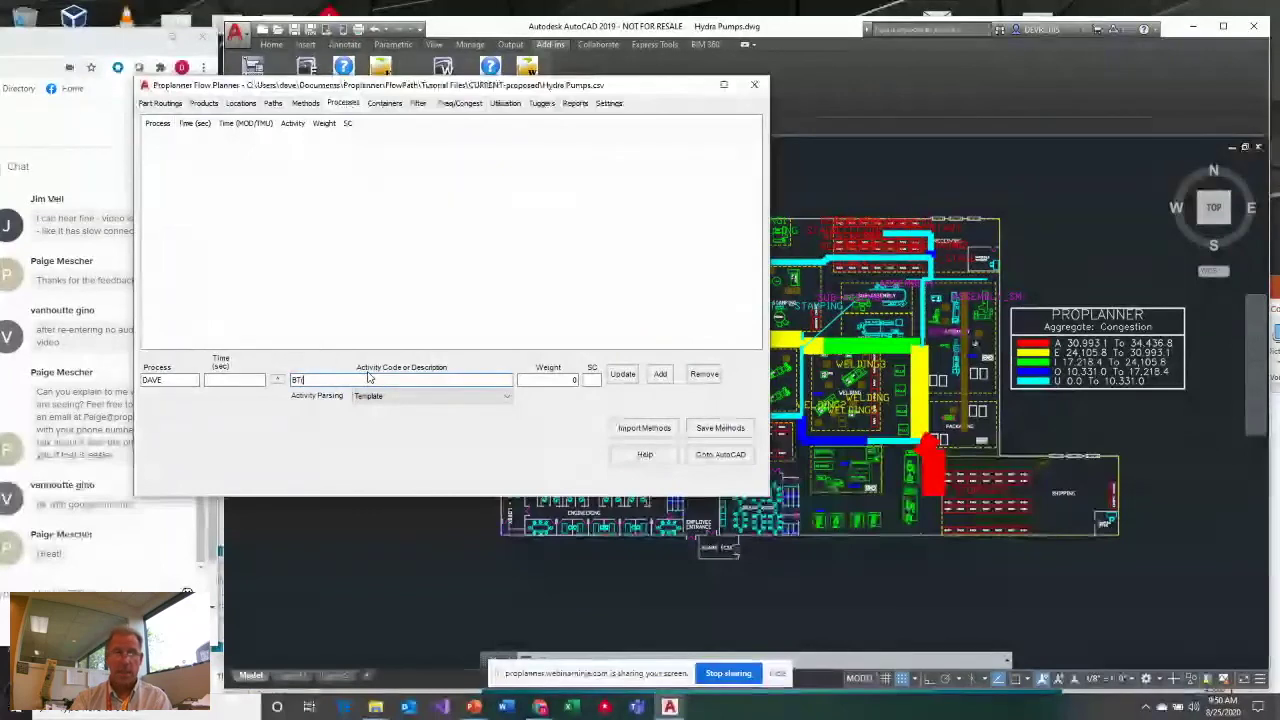
{"action": "type", "text": "(6/8)"}
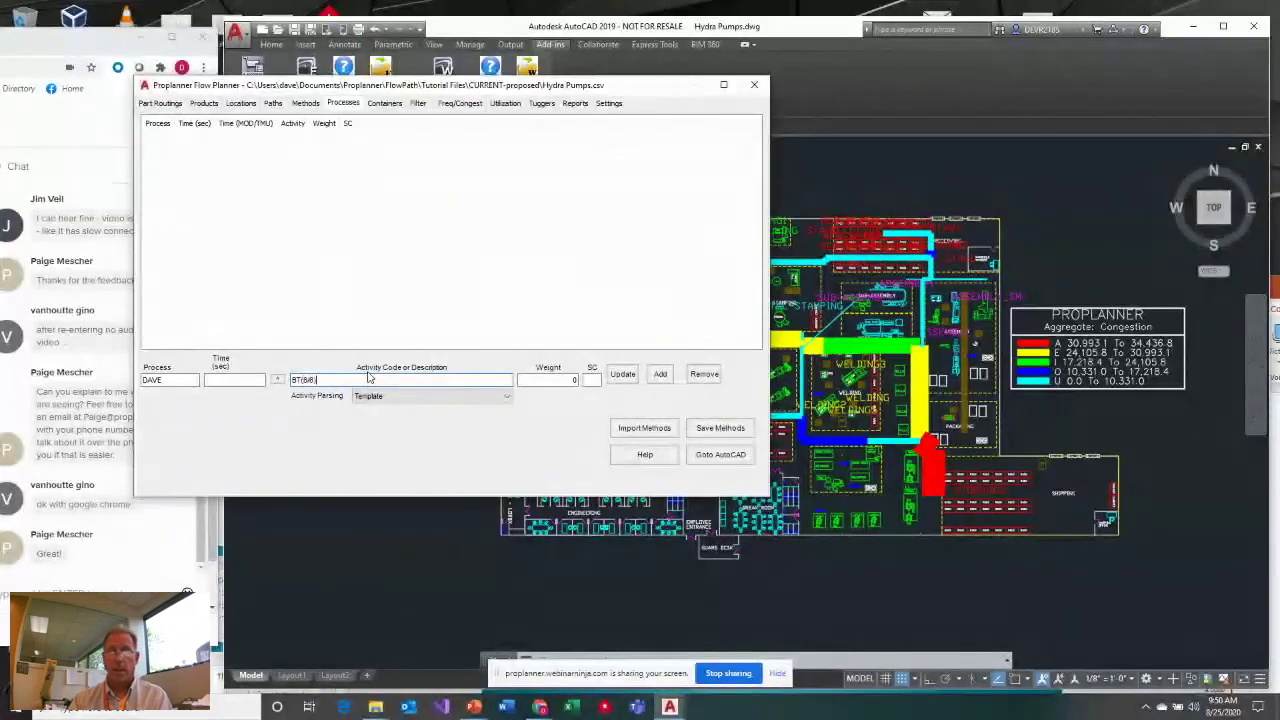
{"action": "left_click", "coordinate": [623, 374]}
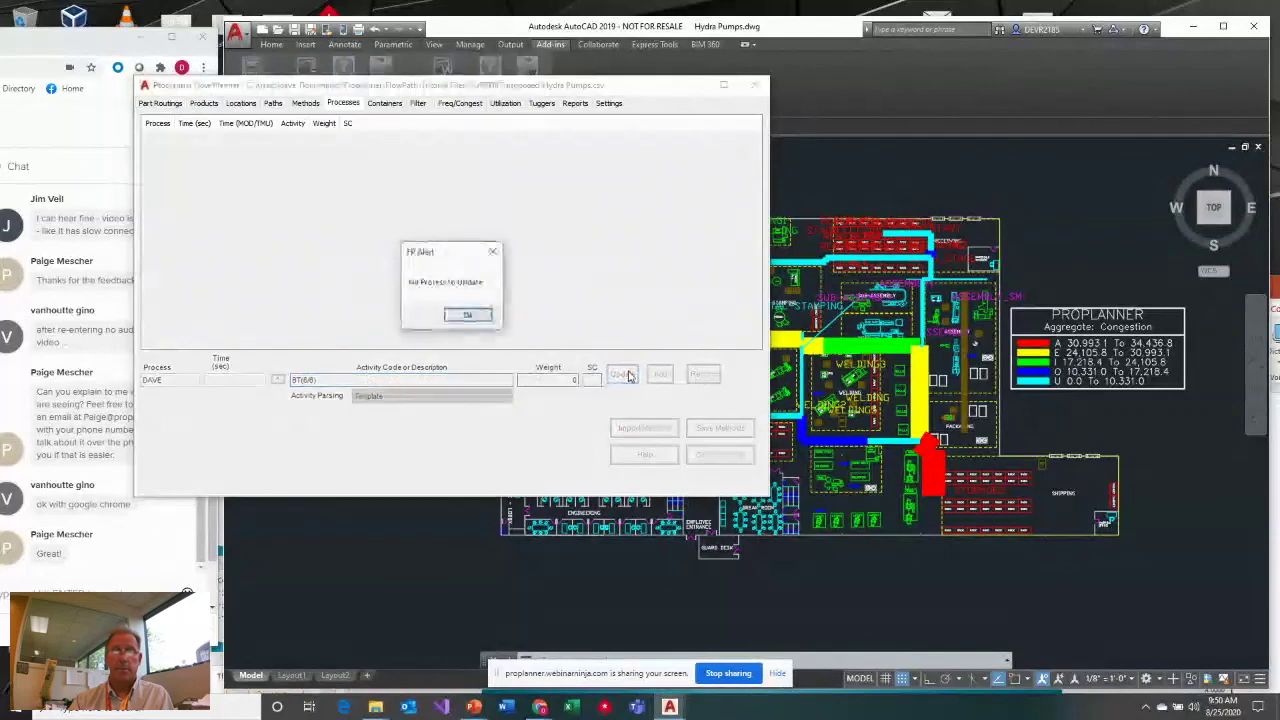
{"action": "left_click", "coordinate": [467, 314]}
{"action": "left_click", "coordinate": [660, 374]}
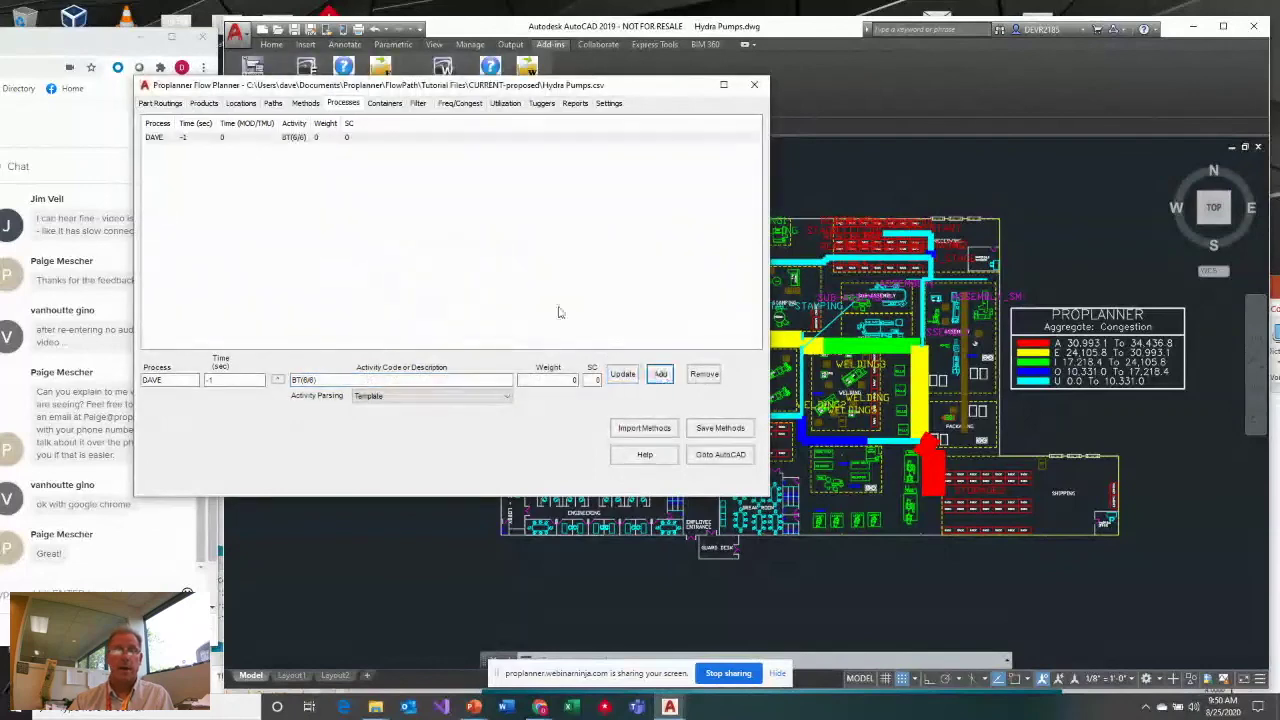
Set the load process of the CRANE-type material handling method to the newly added process and update the method
{"action": "left_click", "coordinate": [305, 103]}
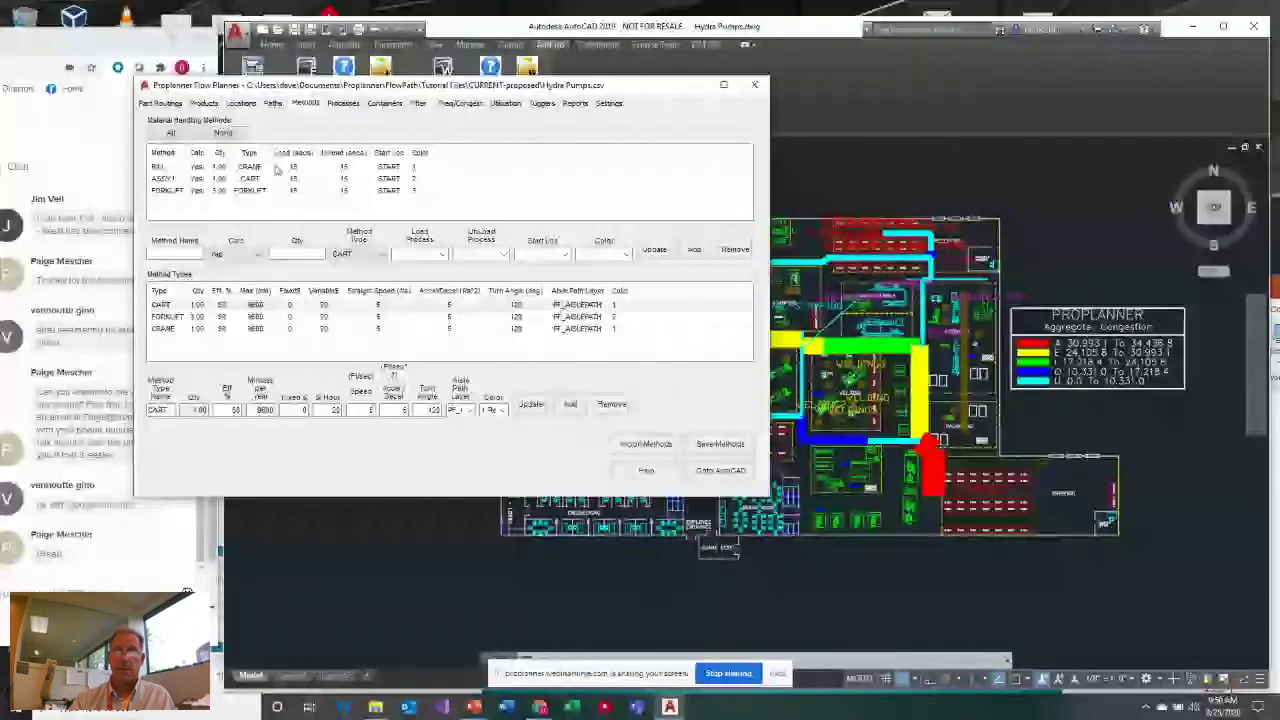
{"action": "left_click", "coordinate": [278, 167]}
{"action": "left_click", "coordinate": [441, 253]}
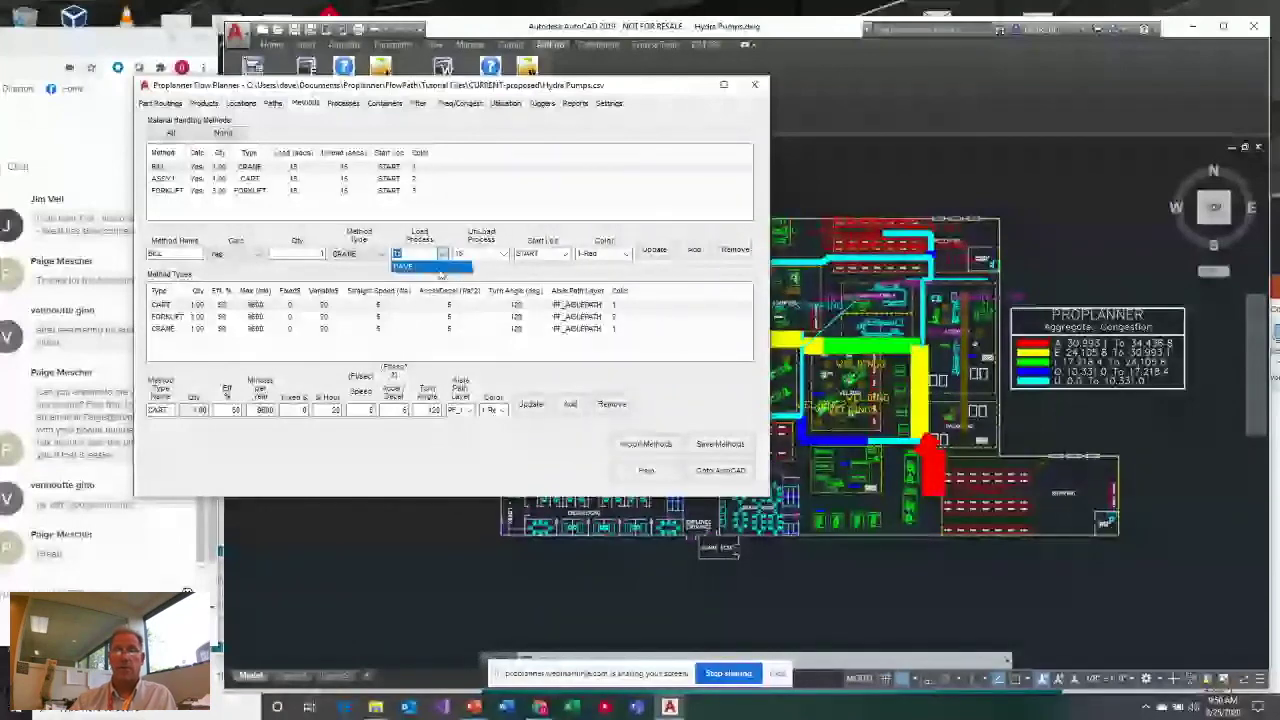
{"action": "left_click", "coordinate": [441, 267]}
{"action": "left_click", "coordinate": [654, 249]}
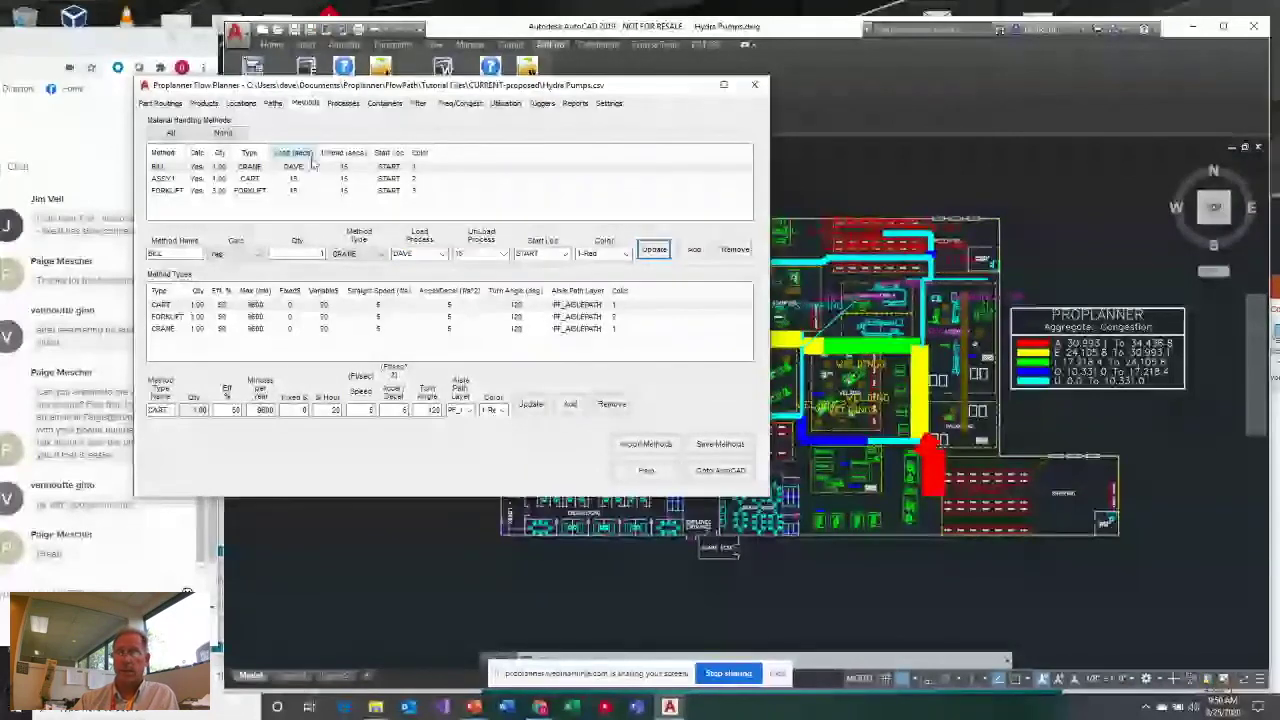
Recalculate the part routings aggregated by Product, declining the automatic forklift quantity increase, and review the aggregate results table
{"action": "left_click", "coordinate": [160, 103]}
{"action": "left_click", "coordinate": [546, 467]}
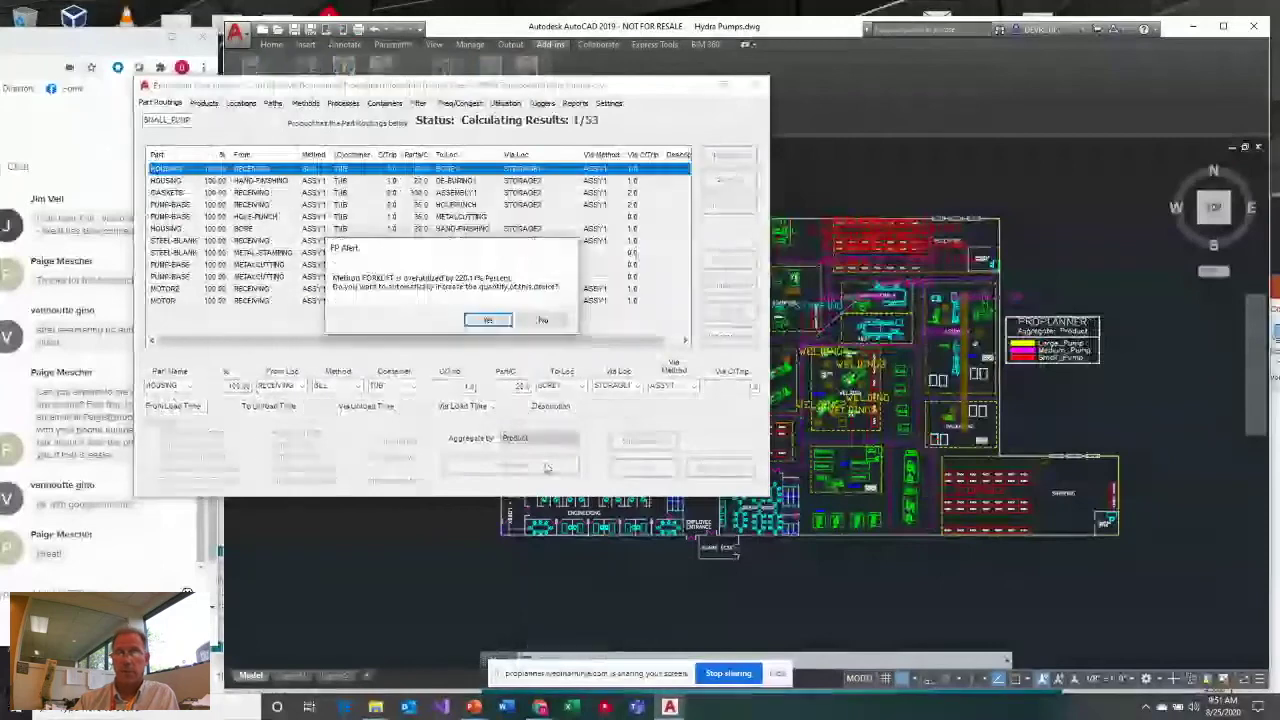
{"action": "left_click", "coordinate": [542, 319]}
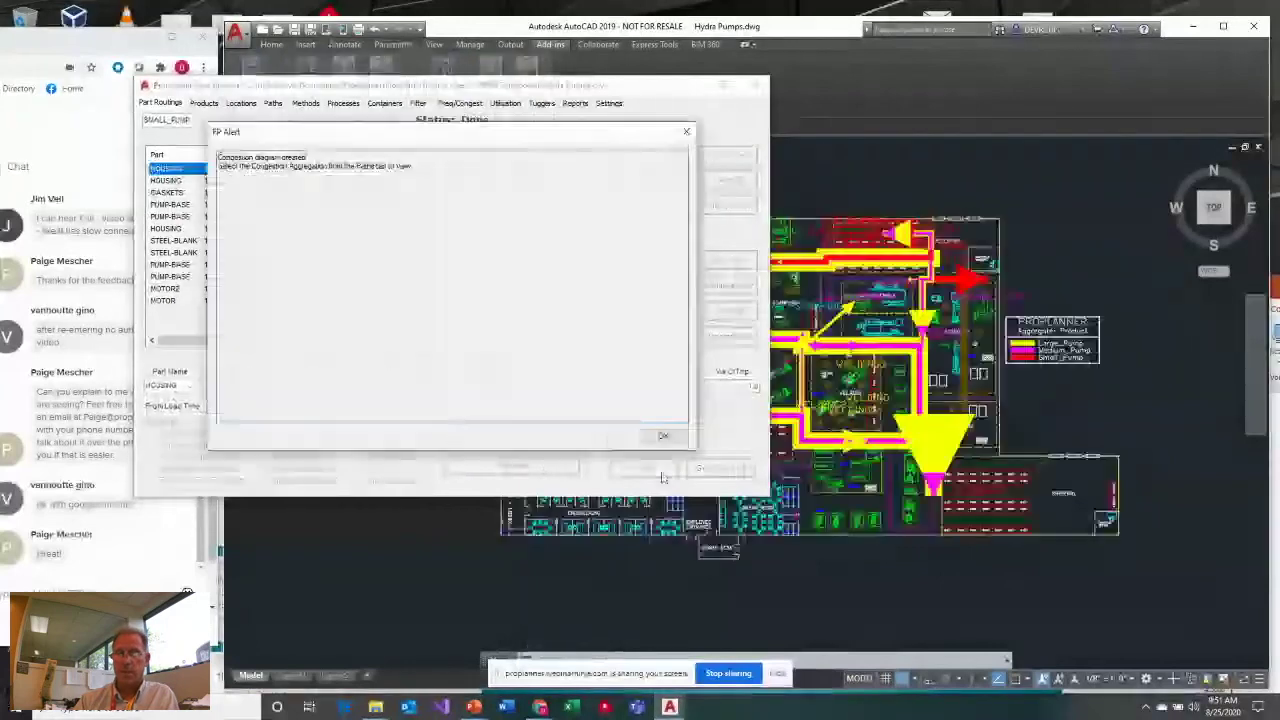
{"action": "left_click", "coordinate": [662, 436]}
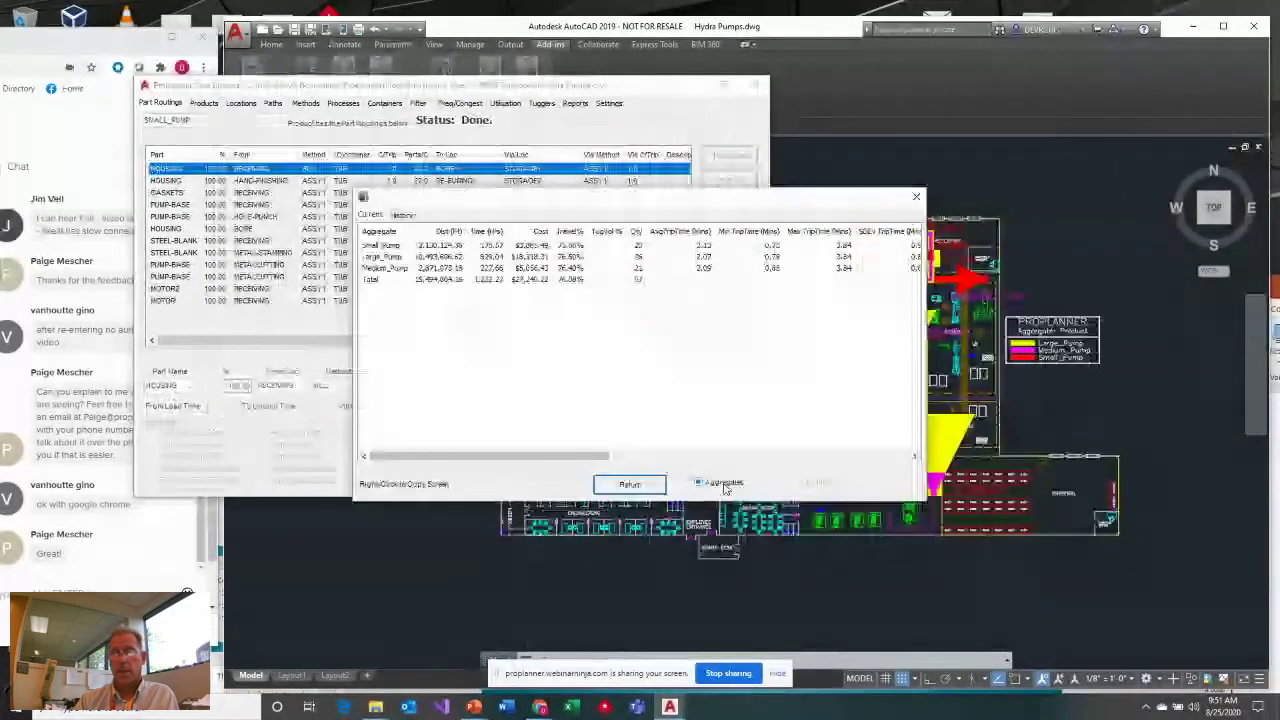
{"action": "left_click", "coordinate": [626, 487]}
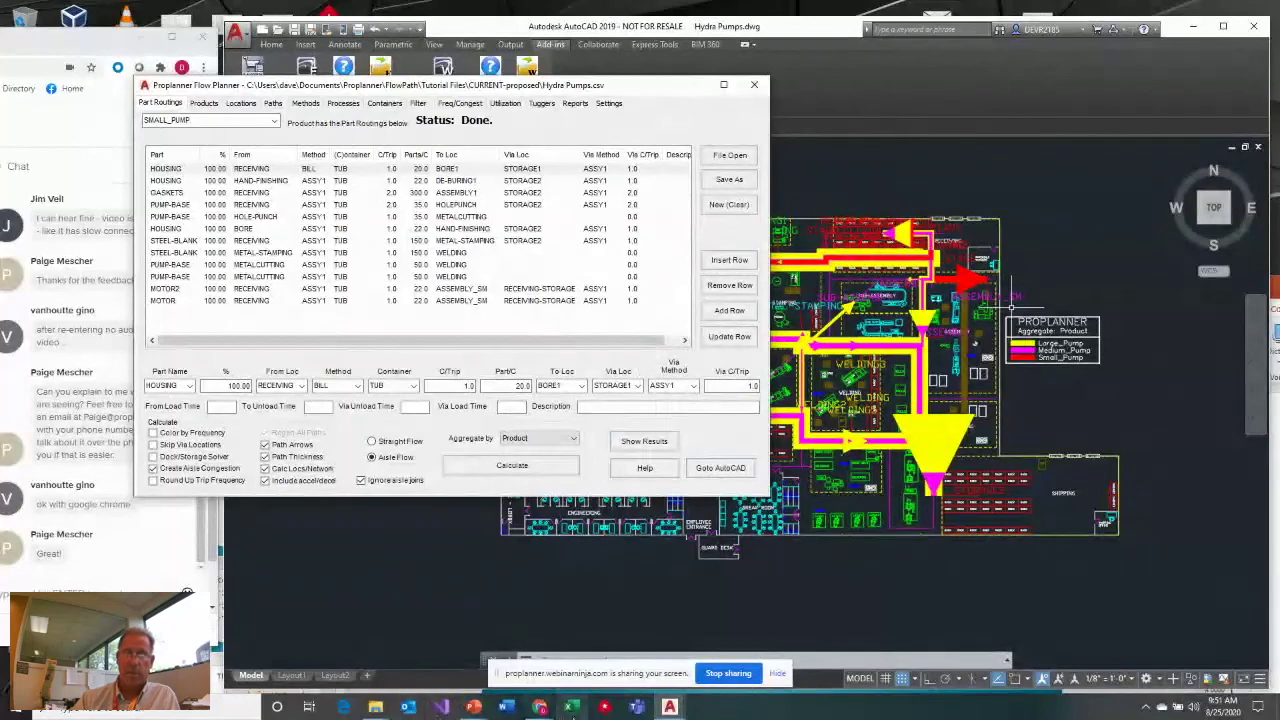
Start Excel and bring up the Proplanner documents folder in File Explorer
{"action": "left_click", "coordinate": [571, 707]}
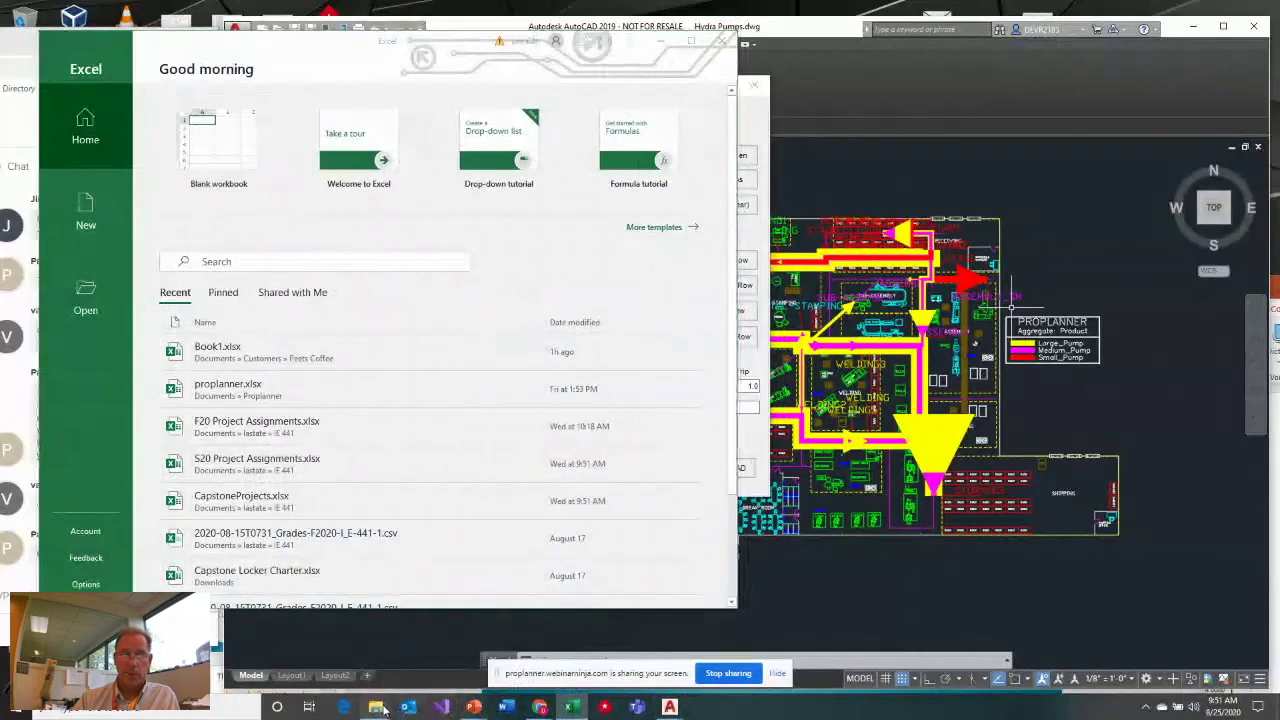
{"action": "mouse_move", "coordinate": [383, 707]}
{"action": "mouse_move", "coordinate": [407, 678]}
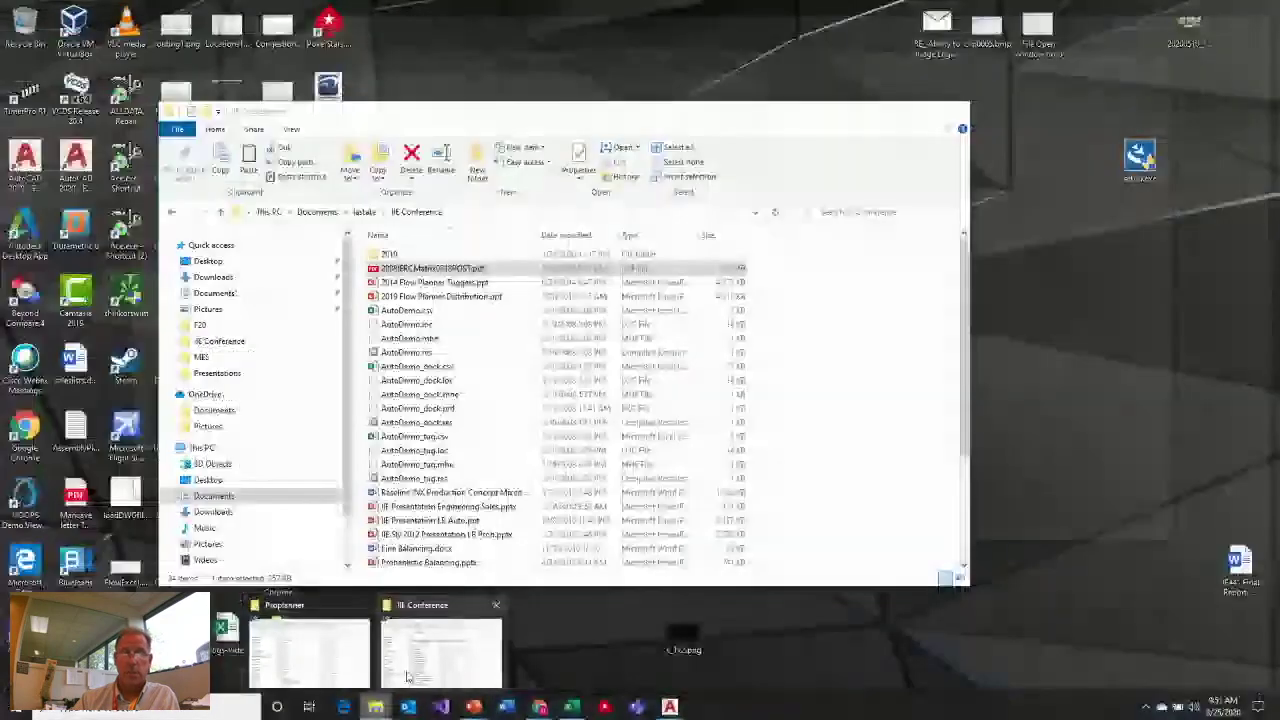
{"action": "left_click", "coordinate": [400, 656]}
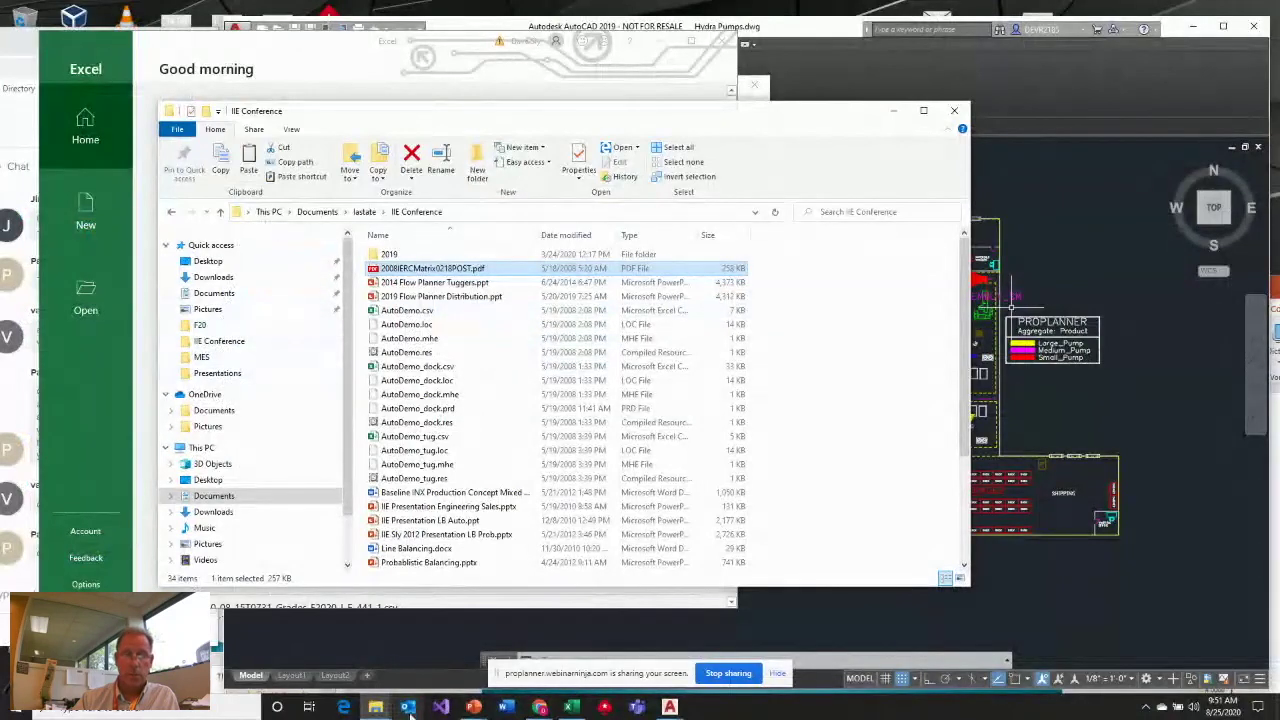
{"action": "mouse_move", "coordinate": [376, 708]}
{"action": "left_click", "coordinate": [435, 650]}
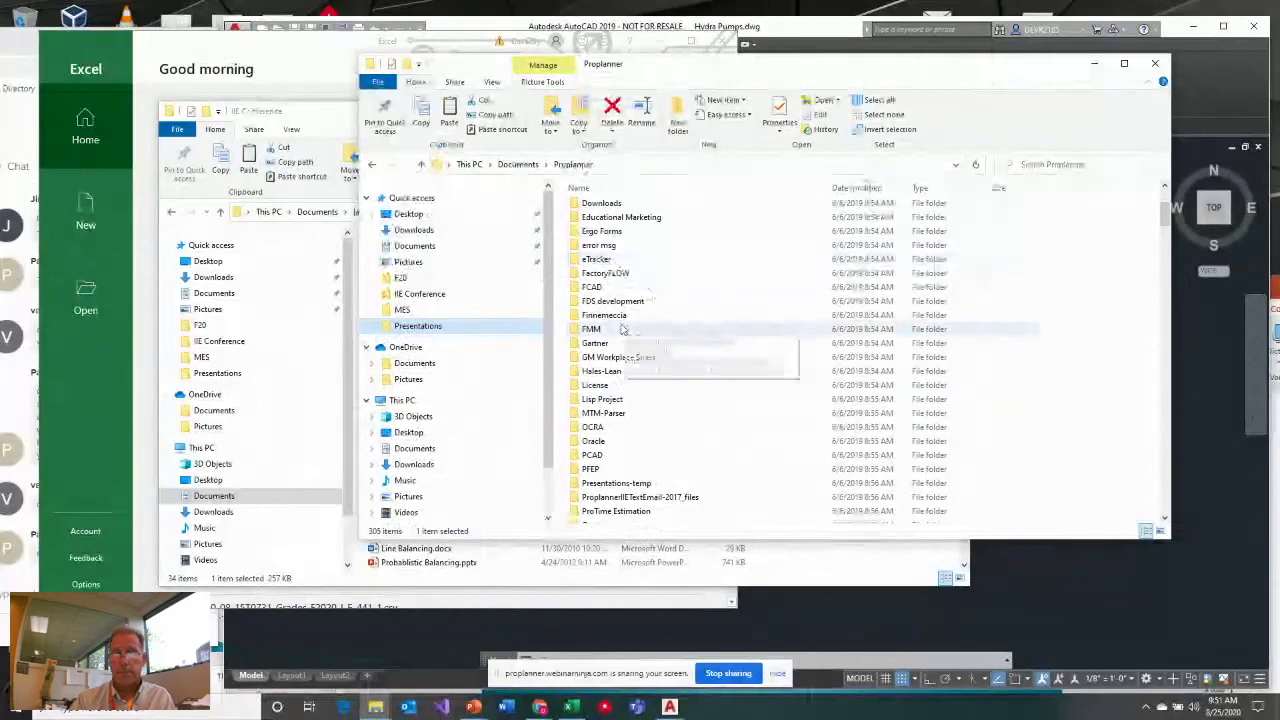
{"action": "scroll", "coordinate": [622, 334], "scroll_direction": "down", "scroll_amount": 1}
{"action": "scroll", "coordinate": [650, 397], "scroll_direction": "up", "scroll_amount": 5}
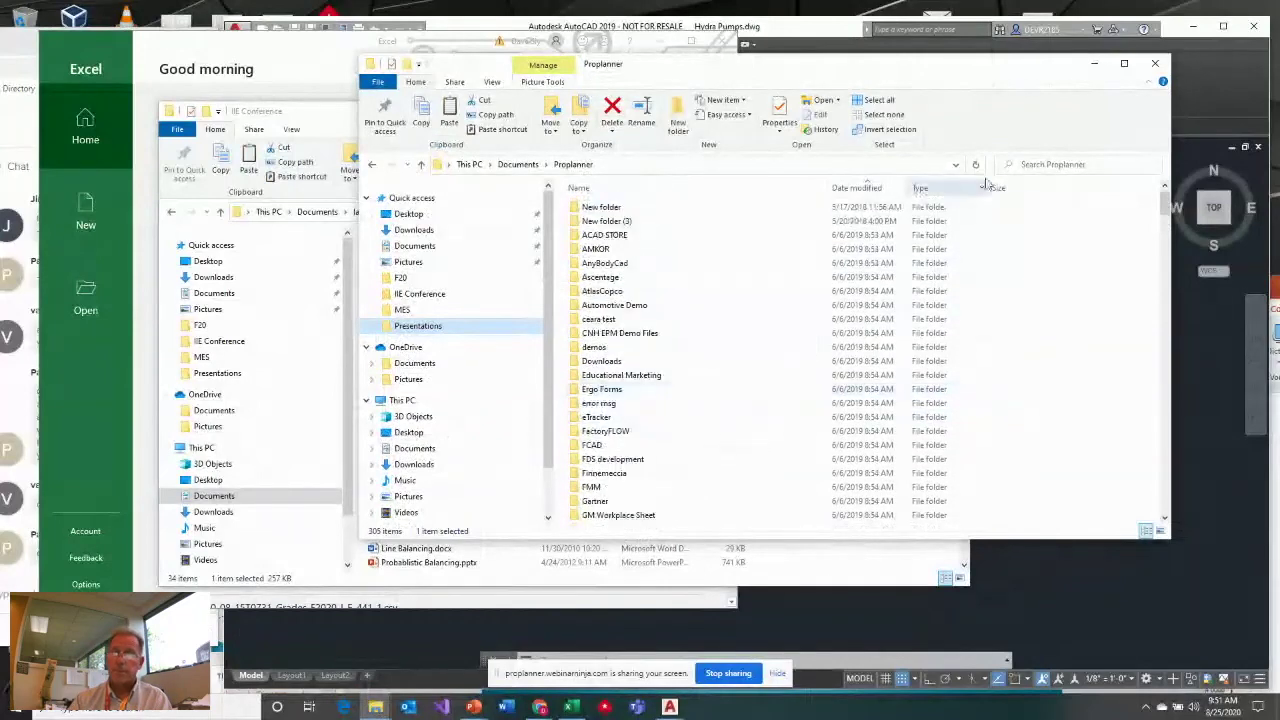
Search the Proplanner folder for "flow path" and look through the matching files
{"action": "left_click", "coordinate": [1075, 165]}
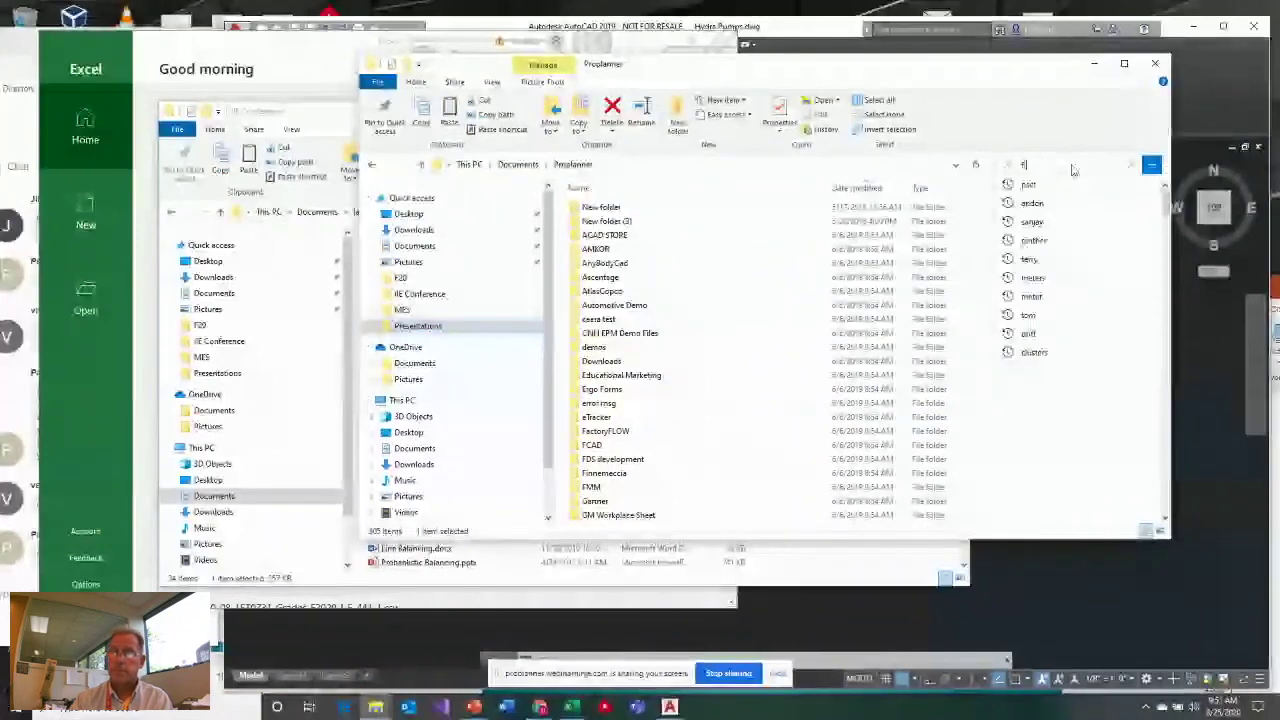
{"action": "type", "text": "flow"}
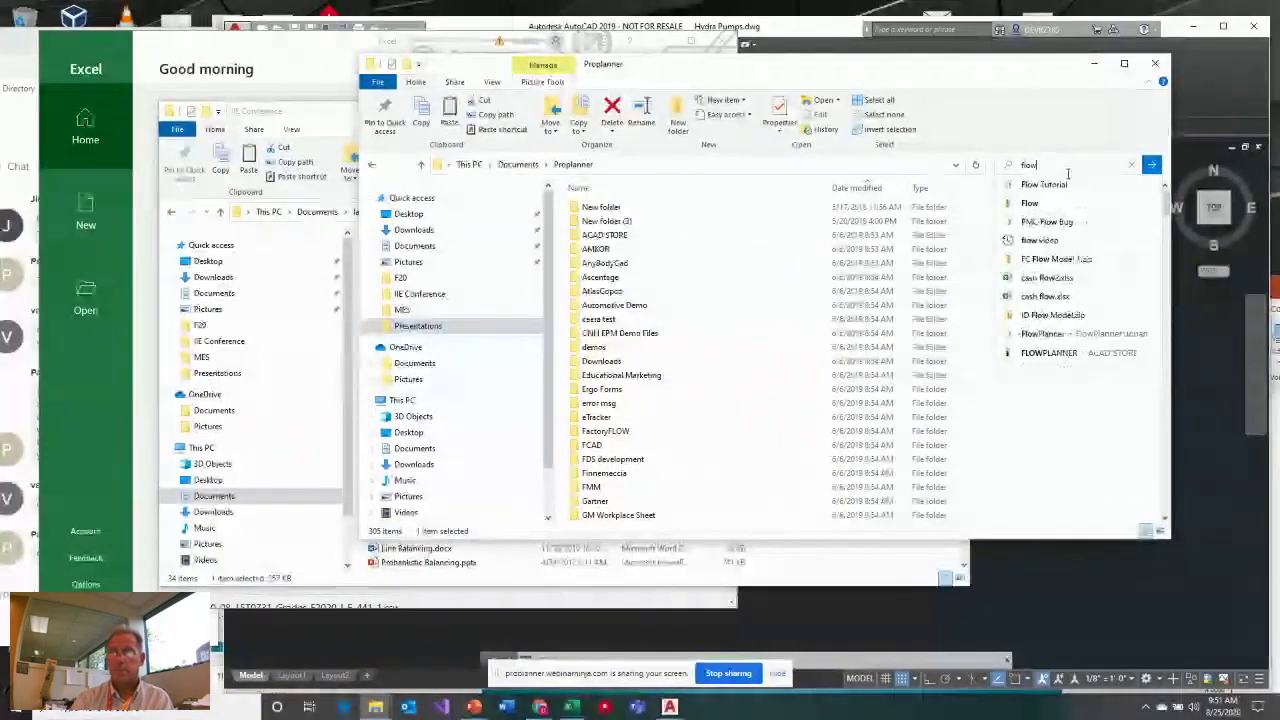
{"action": "type", "text": "path"}
{"action": "key", "text": "Return"}
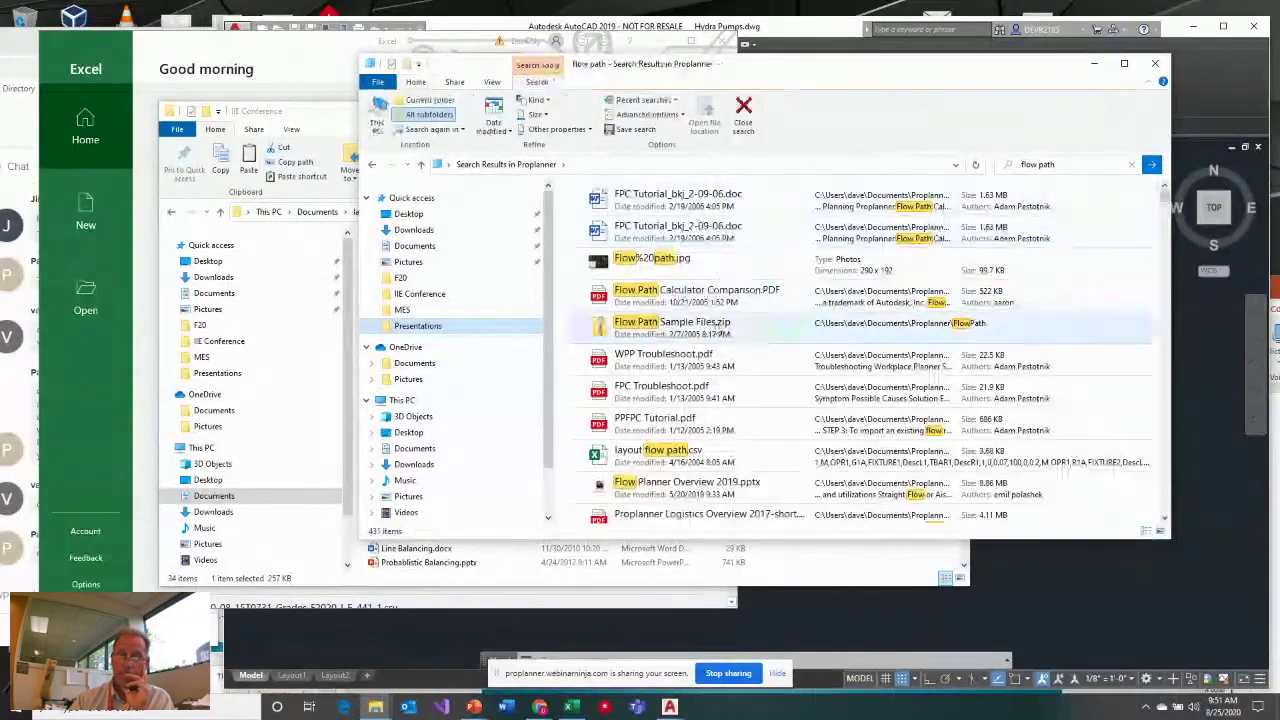
{"action": "scroll", "coordinate": [716, 420], "scroll_direction": "down", "scroll_amount": 3}
{"action": "scroll", "coordinate": [730, 455], "scroll_direction": "down", "scroll_amount": 5}
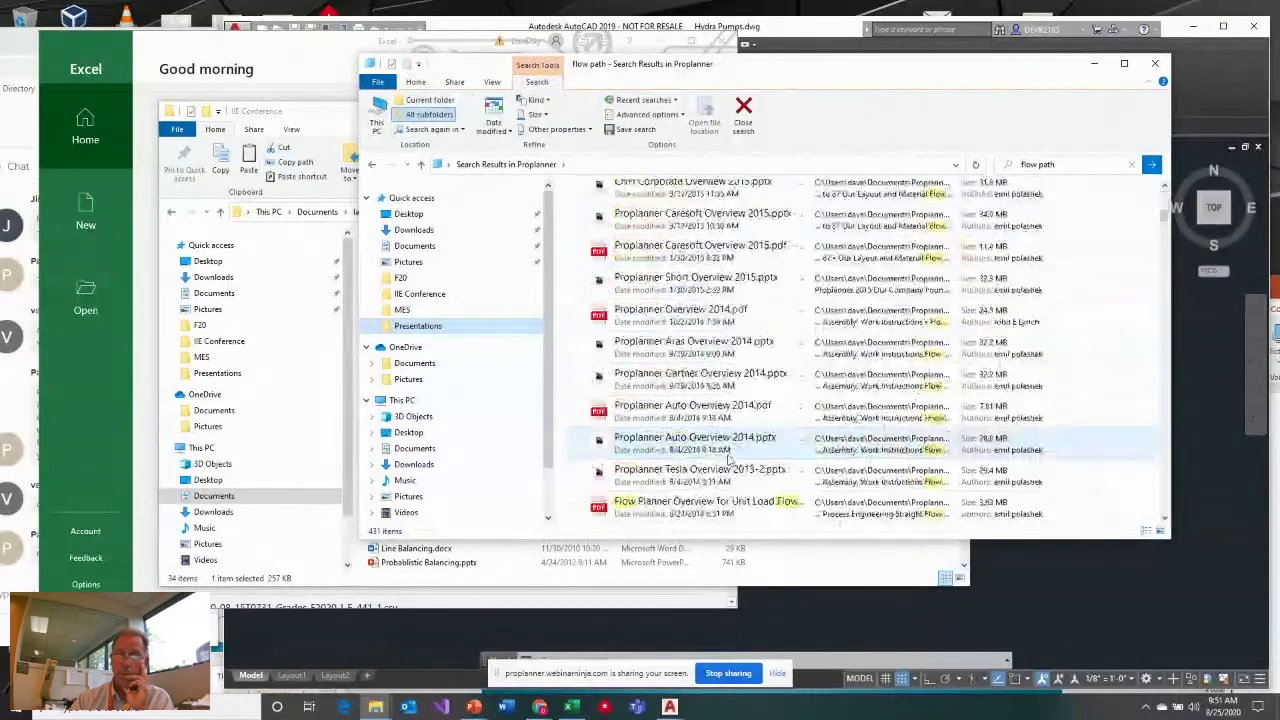
{"action": "scroll", "coordinate": [730, 455], "scroll_direction": "down", "scroll_amount": 10}
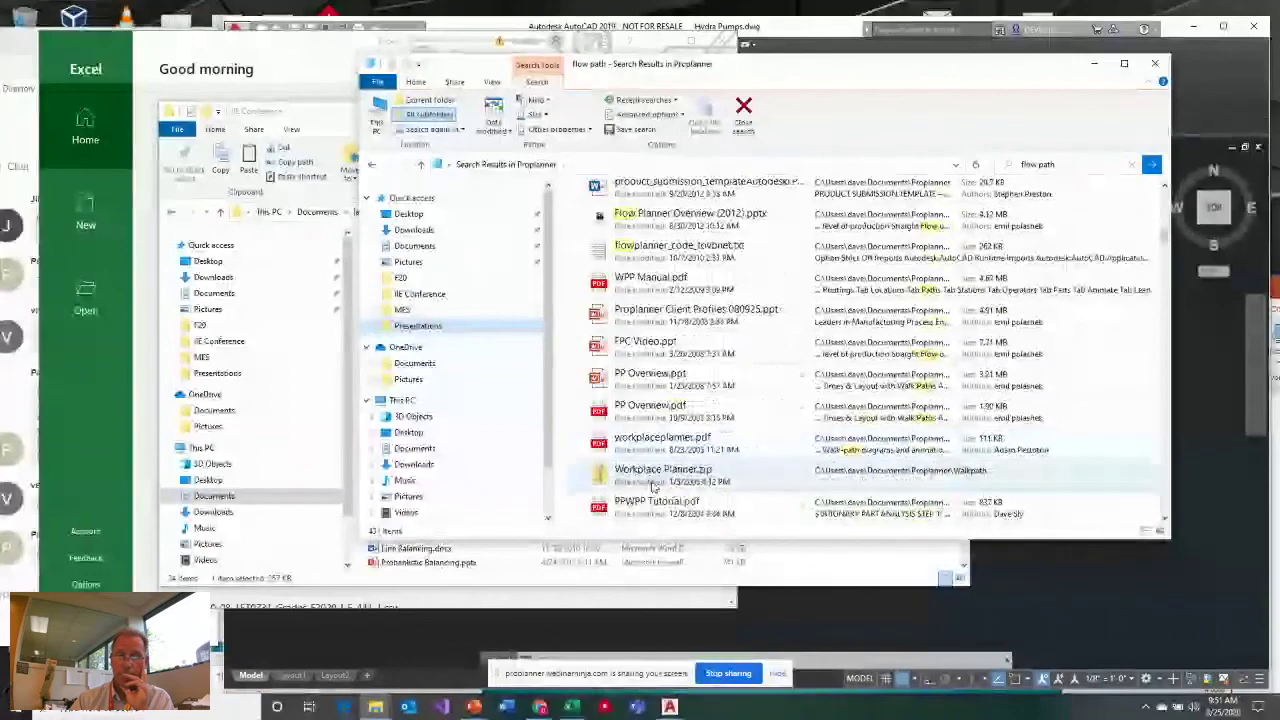
{"action": "scroll", "coordinate": [486, 443], "scroll_direction": "down", "scroll_amount": 3}
{"action": "scroll", "coordinate": [486, 443], "scroll_direction": "up", "scroll_amount": 3}
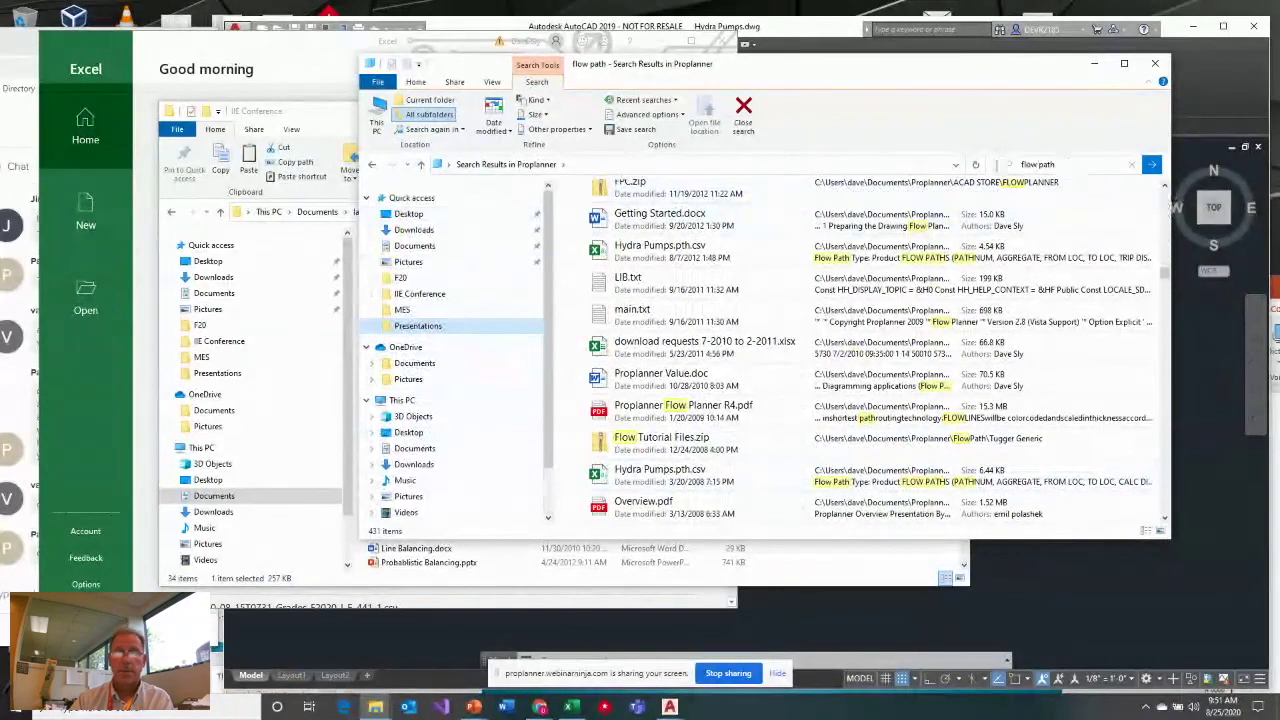
Leave the search results and look through the subfolders of the Proplanner folder
{"action": "left_click", "coordinate": [372, 166]}
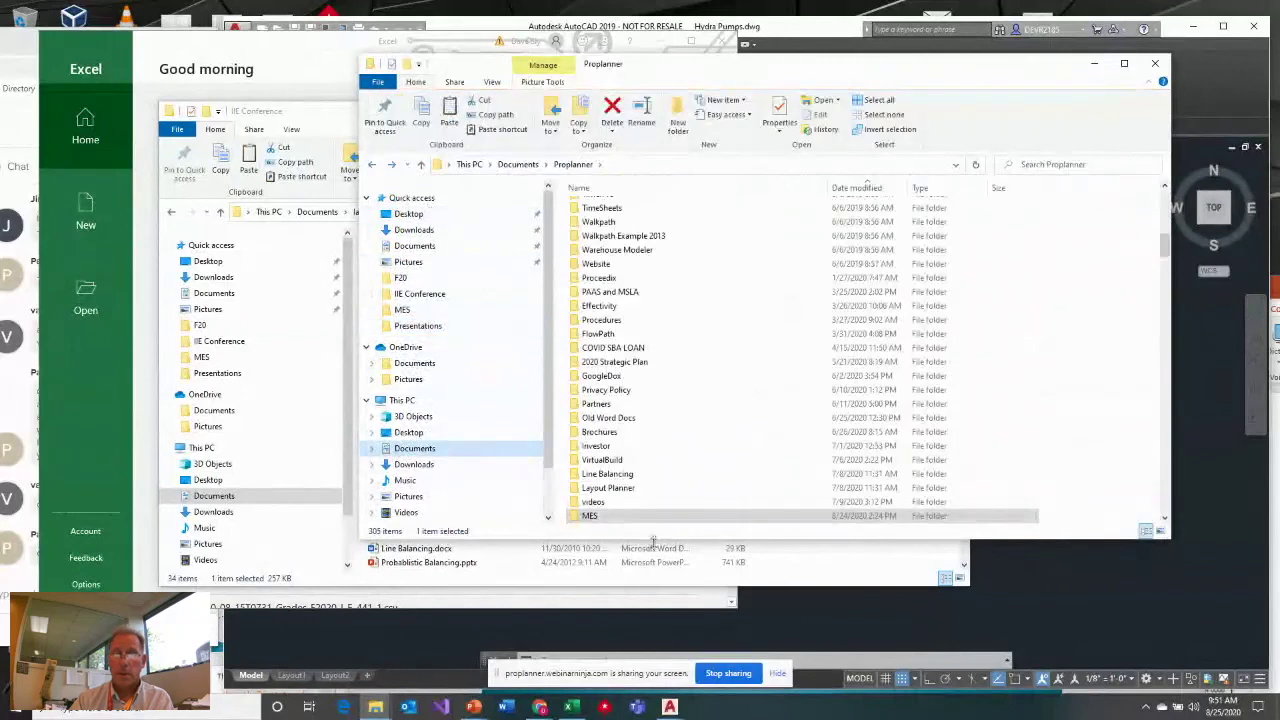
{"action": "scroll", "coordinate": [641, 458], "scroll_direction": "up", "scroll_amount": 5}
{"action": "scroll", "coordinate": [641, 458], "scroll_direction": "up", "scroll_amount": 5}
{"action": "scroll", "coordinate": [641, 458], "scroll_direction": "up", "scroll_amount": 3}
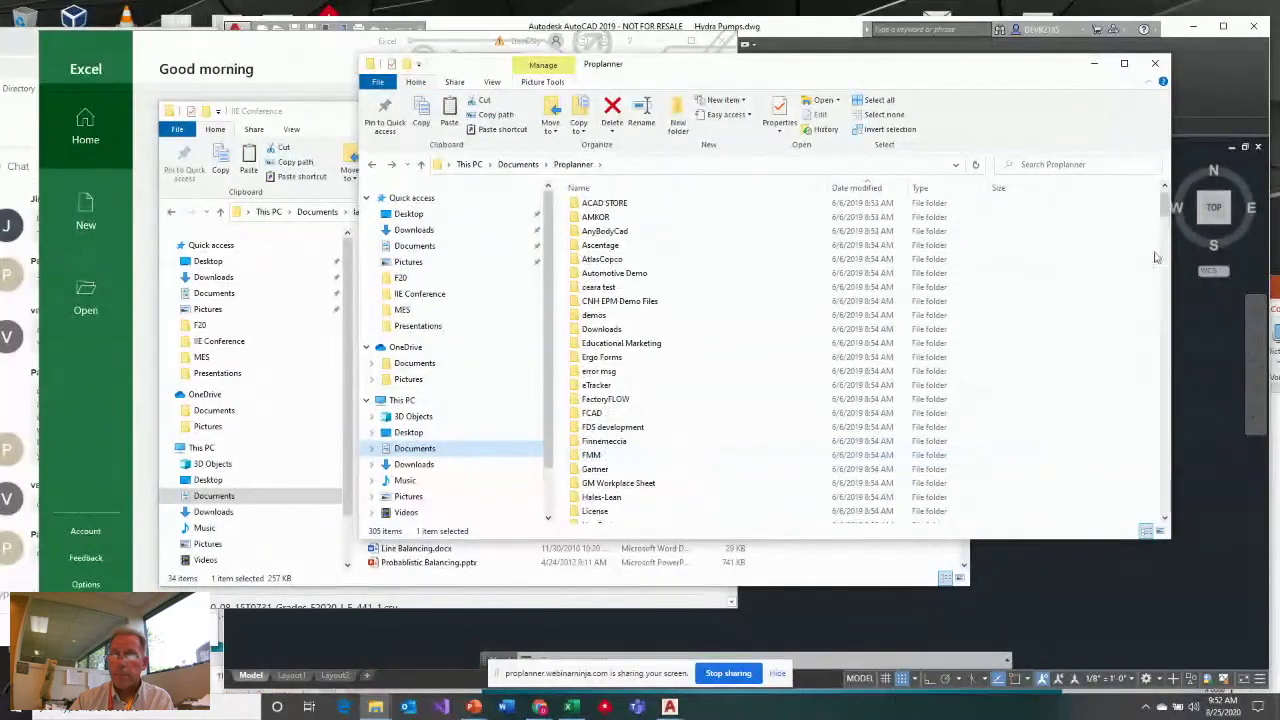
{"action": "scroll", "coordinate": [1165, 205], "scroll_direction": "up", "scroll_amount": 2}
{"action": "mouse_move", "coordinate": [1165, 197]}
{"action": "left_mouse_down"}
{"action": "mouse_move", "coordinate": [1176, 510]}
{"action": "mouse_move", "coordinate": [1166, 205]}
{"action": "left_mouse_up"}
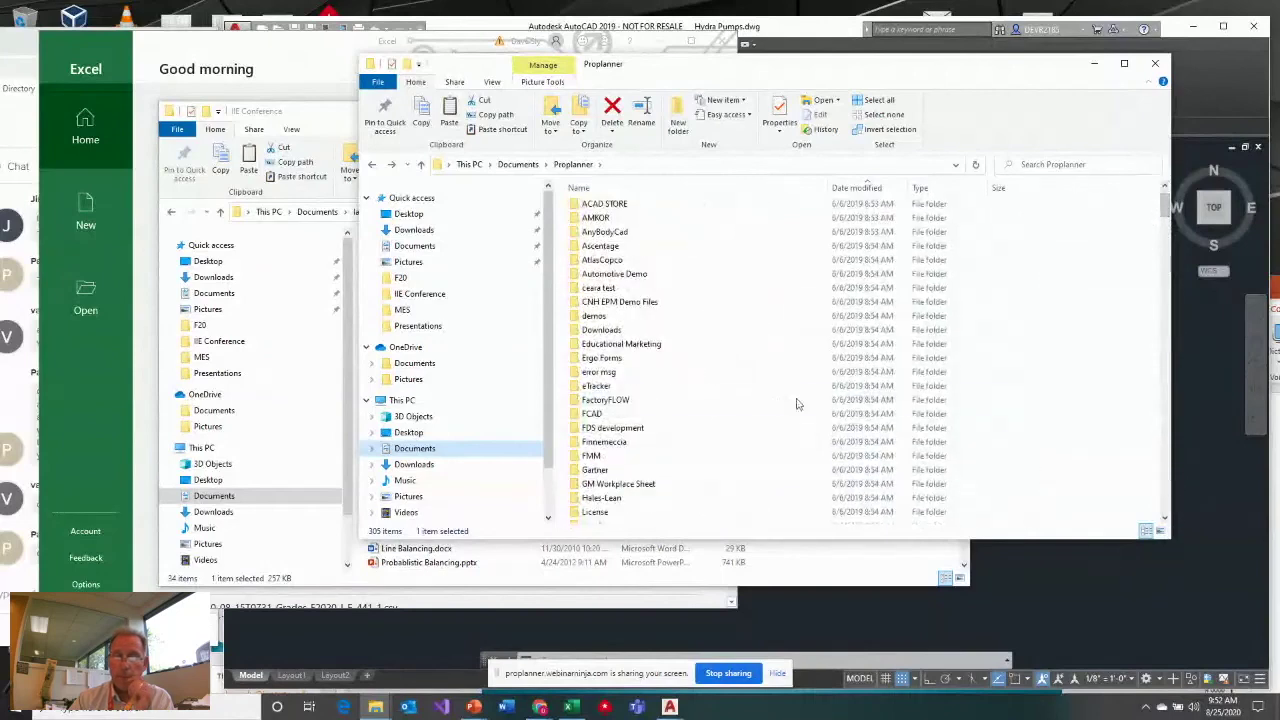
{"action": "scroll", "coordinate": [723, 411], "scroll_direction": "down", "scroll_amount": 1}
{"action": "scroll", "coordinate": [723, 412], "scroll_direction": "down", "scroll_amount": 11}
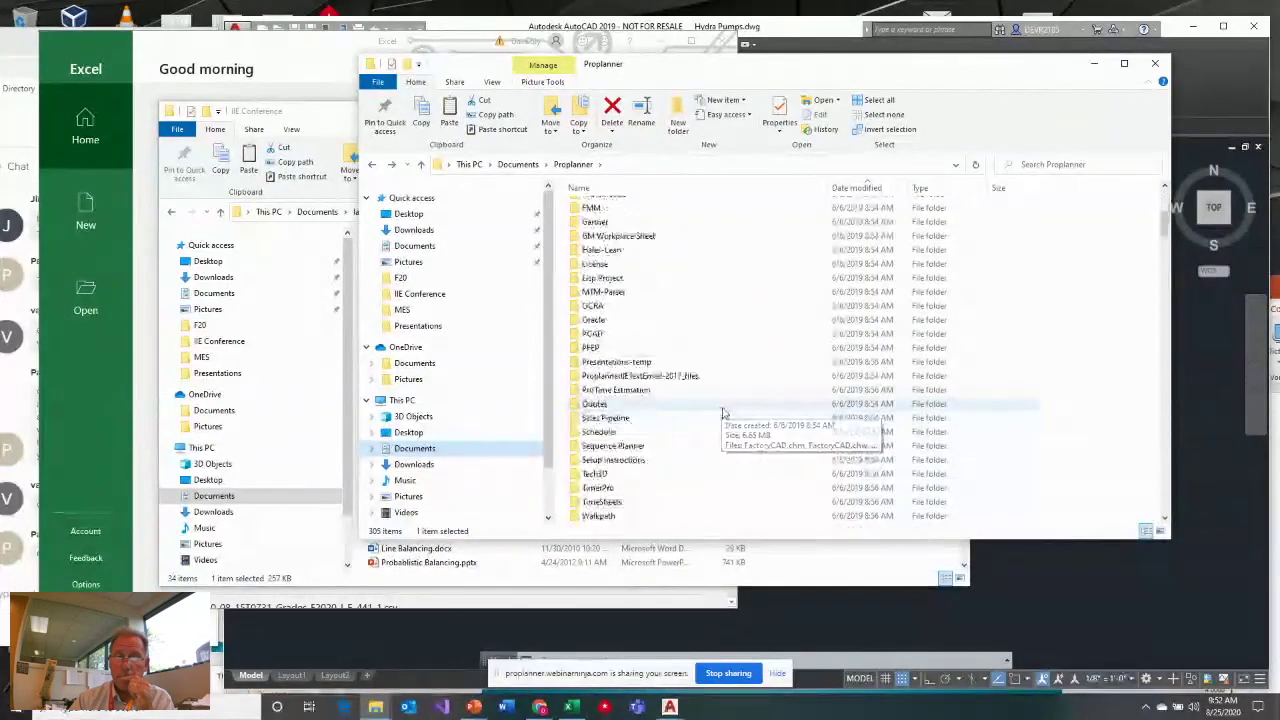
{"action": "scroll", "coordinate": [723, 414], "scroll_direction": "down", "scroll_amount": 4}
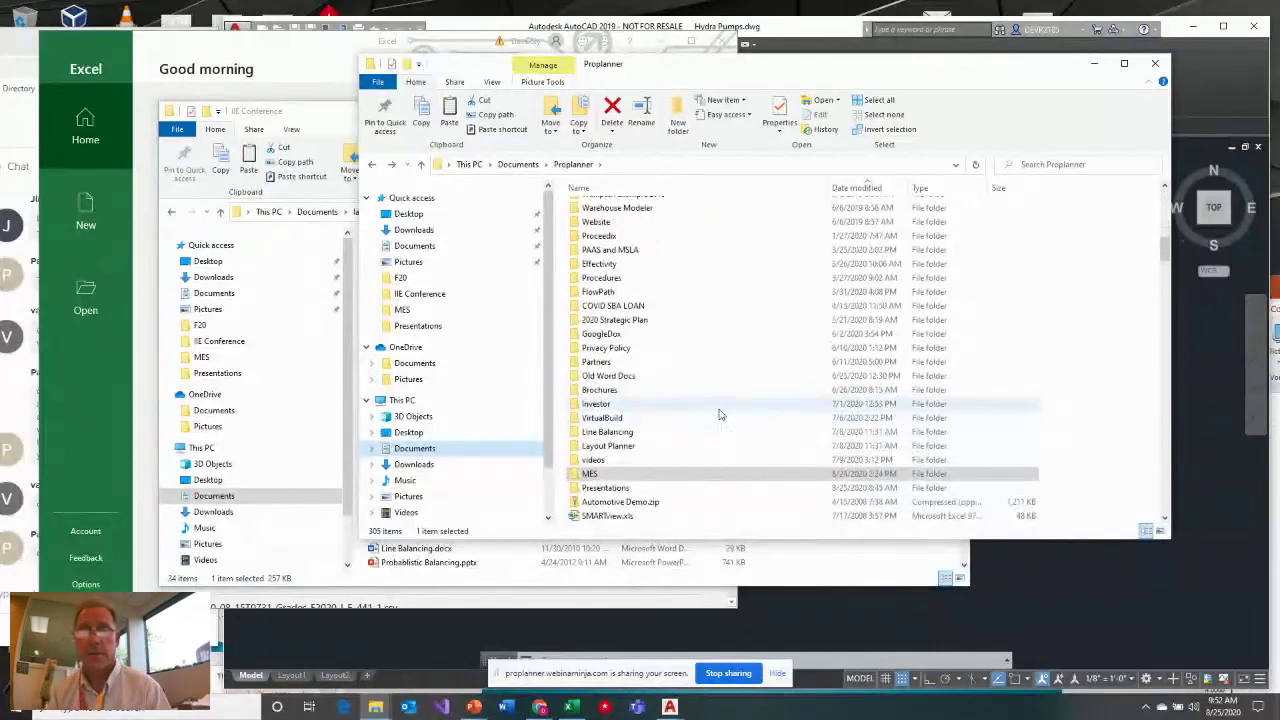
Close the Excel start window, return to the AutoCAD drawing and open the Flow Planner Tutorial Files folder
{"action": "left_click", "coordinate": [985, 606]}
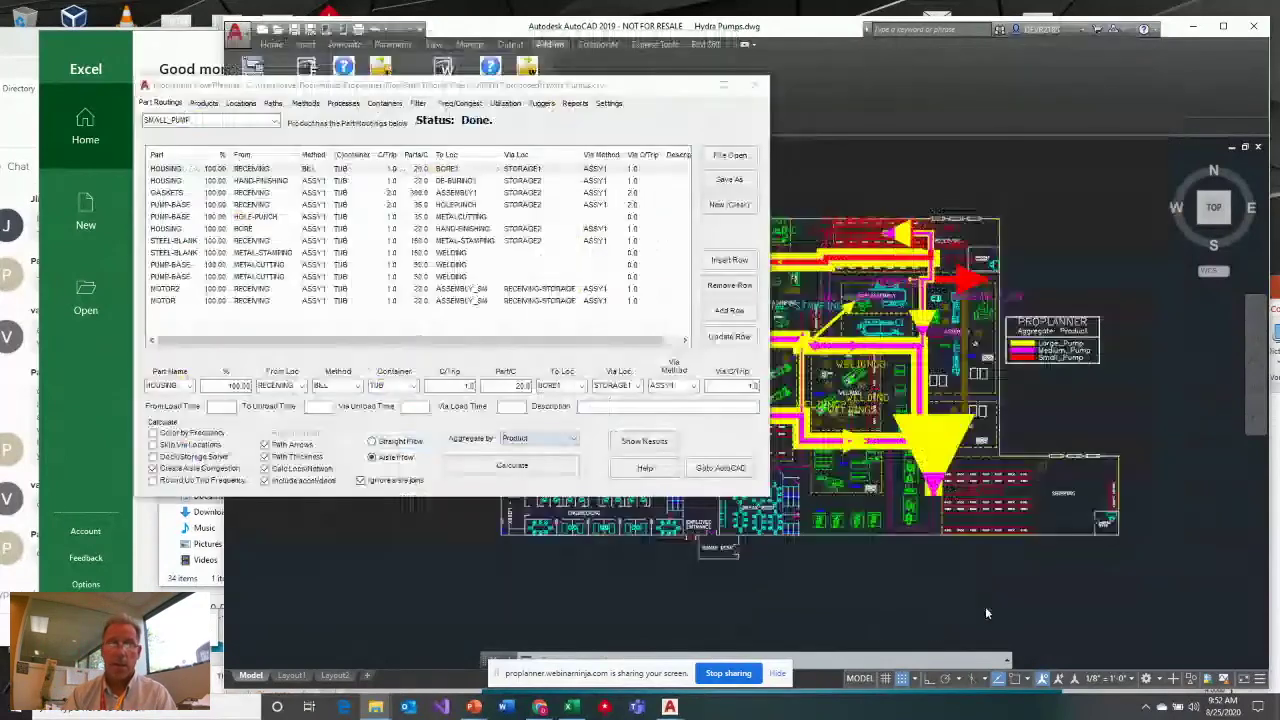
{"action": "left_click", "coordinate": [85, 90]}
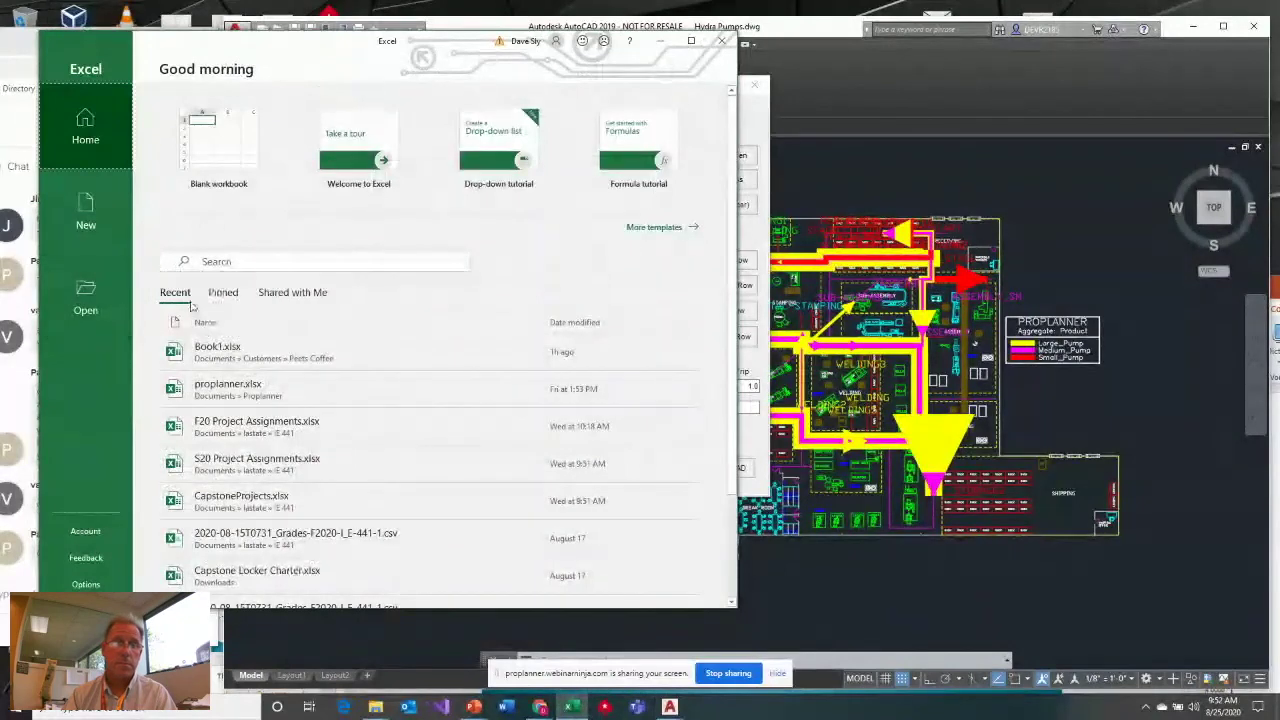
{"action": "left_click", "coordinate": [721, 40]}
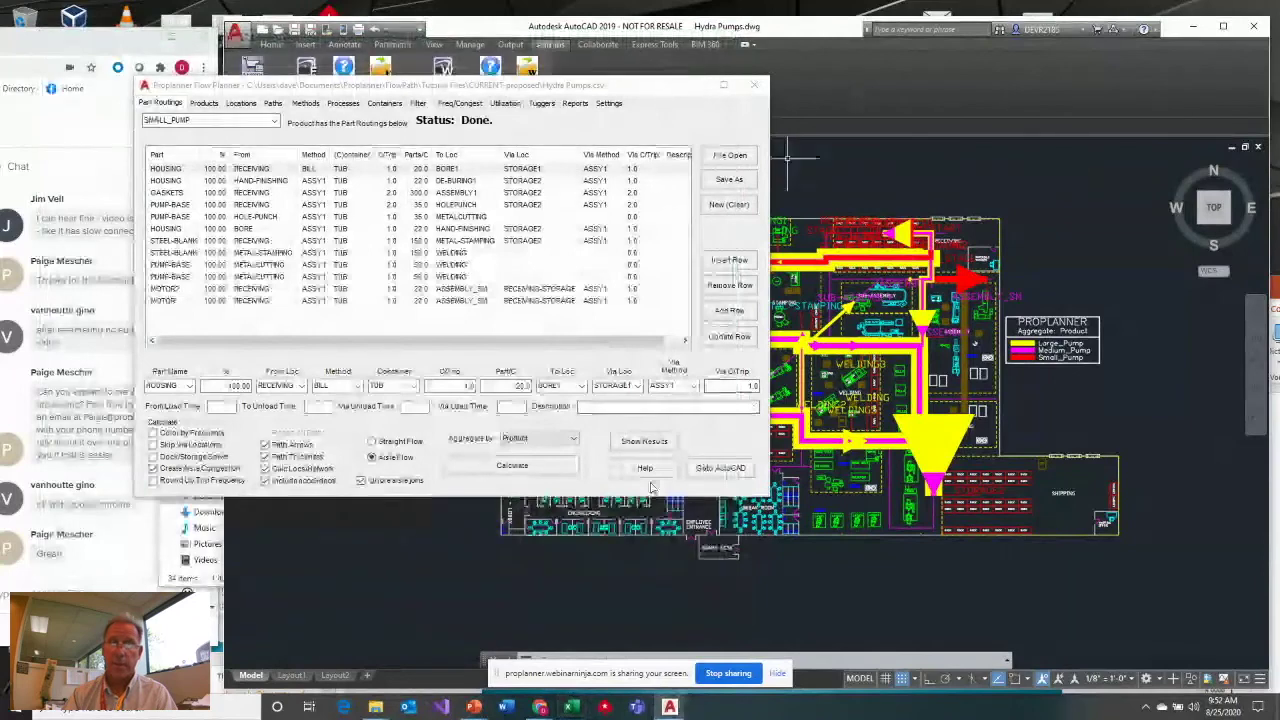
{"action": "left_click", "coordinate": [633, 442]}
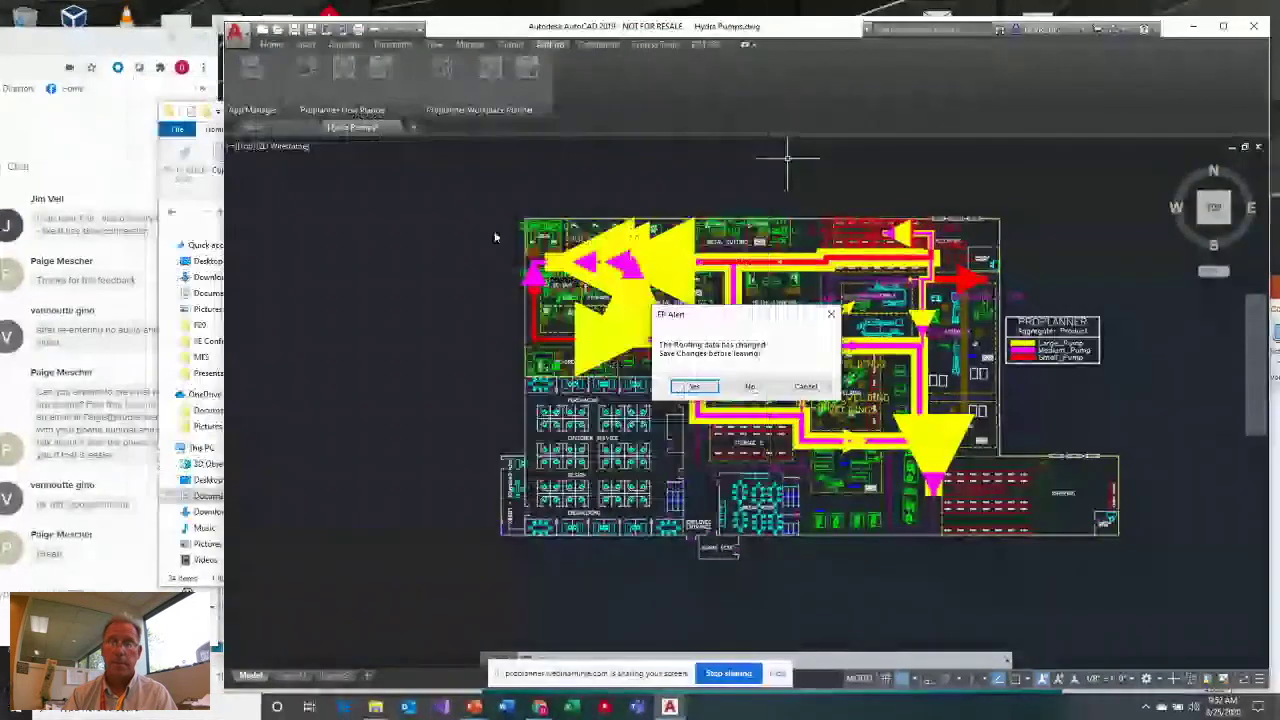
{"action": "key", "text": "Return"}
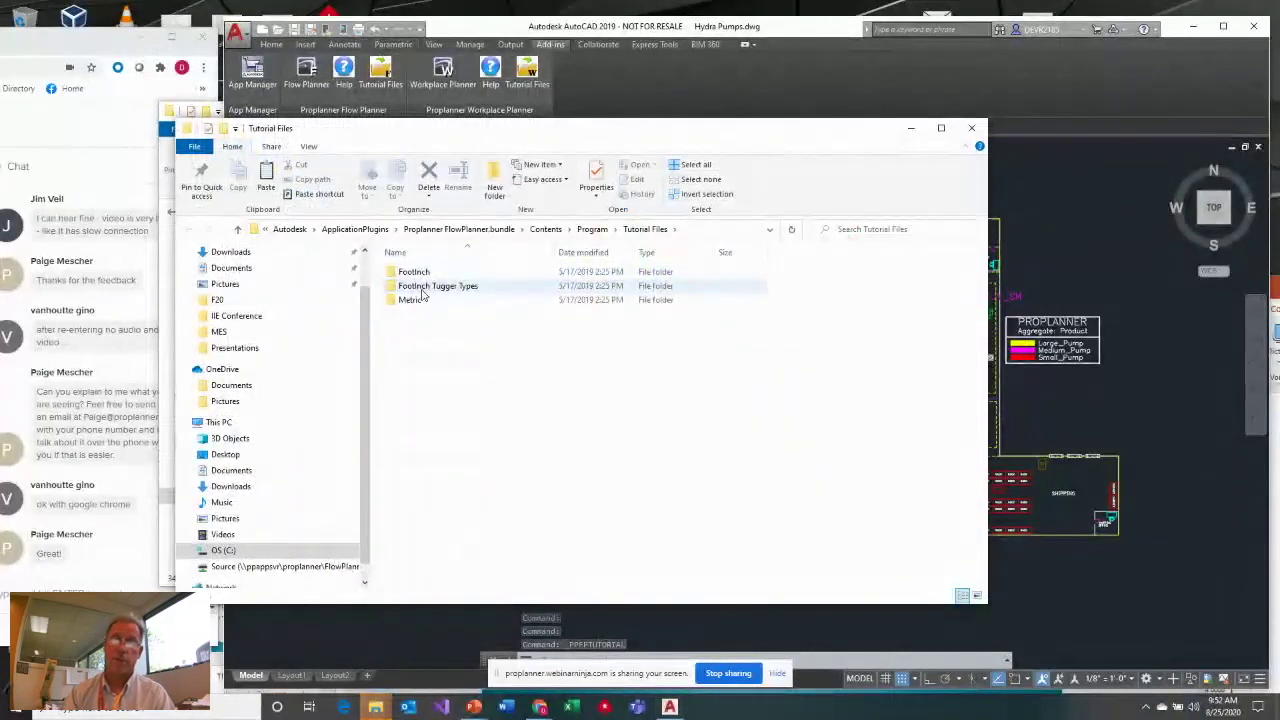
Open Hydra Pumps.csv from the FootInch Hydra Pump UNIT LOAD folder in Excel and widen its window to show more columns
{"action": "double_click", "coordinate": [413, 271]}
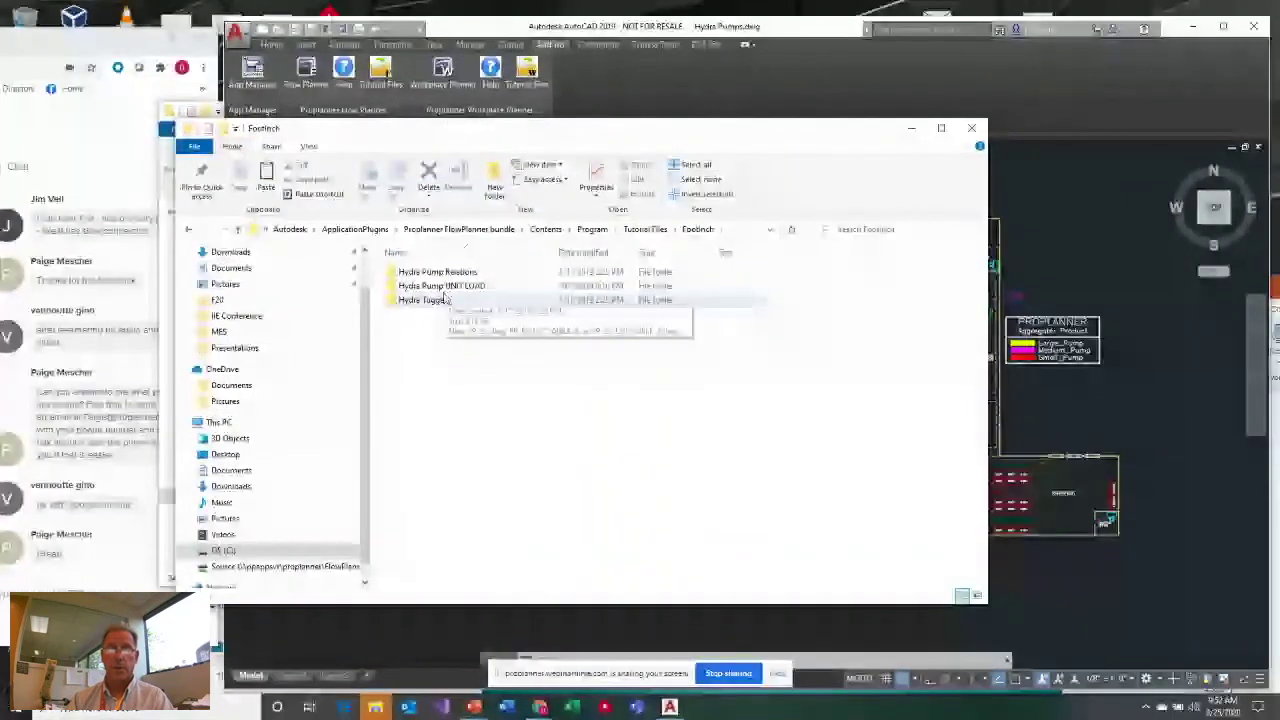
{"action": "double_click", "coordinate": [441, 286]}
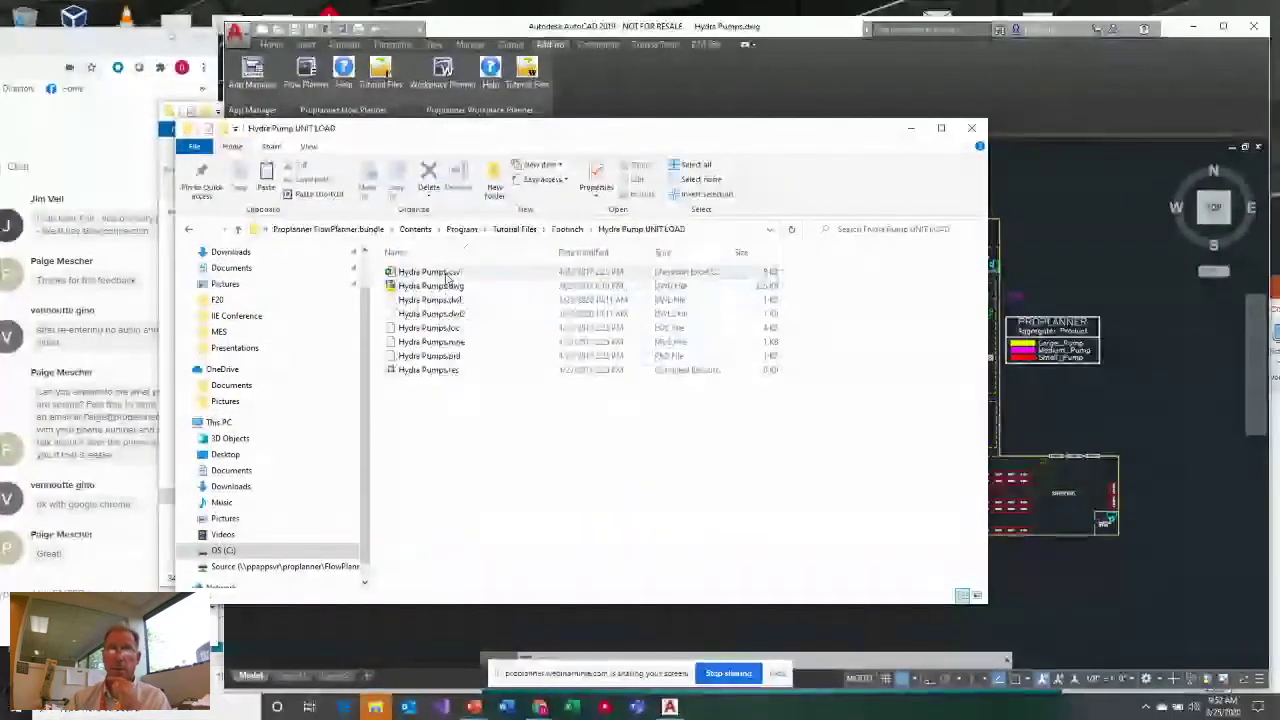
{"action": "double_click", "coordinate": [430, 272]}
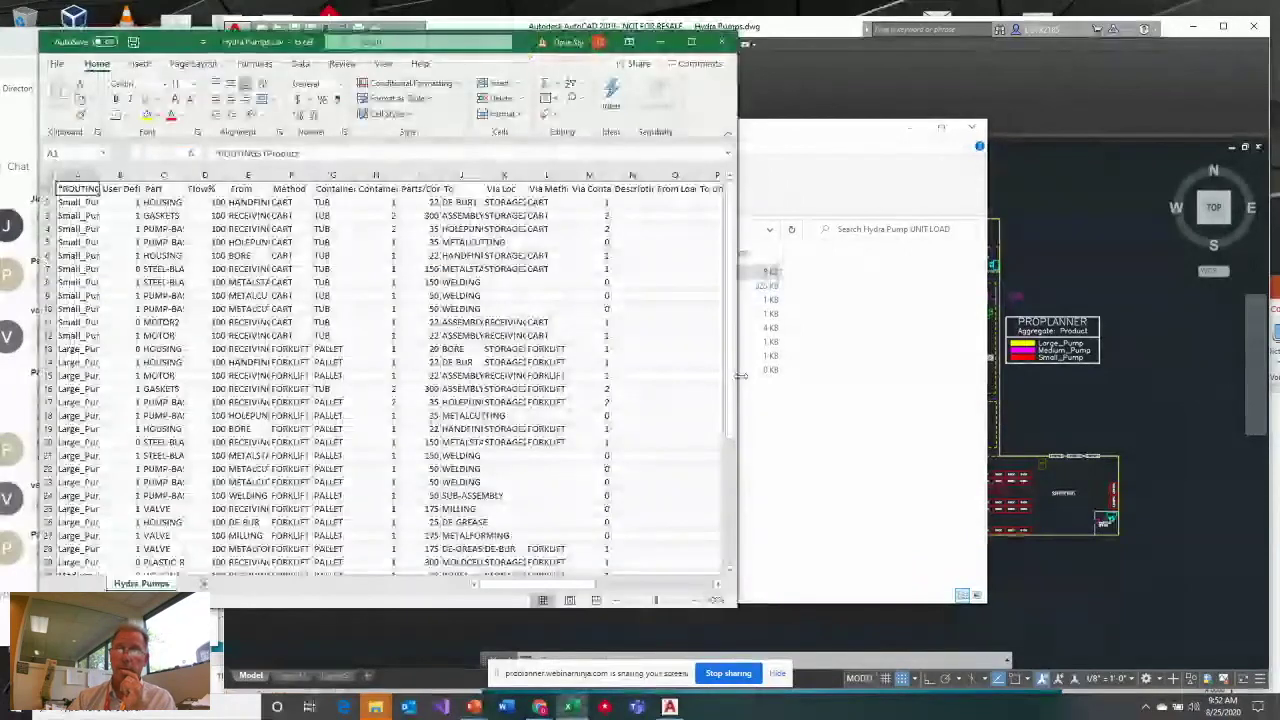
{"action": "left_click_drag", "start_coordinate": [740, 375], "coordinate": [1183, 405]}
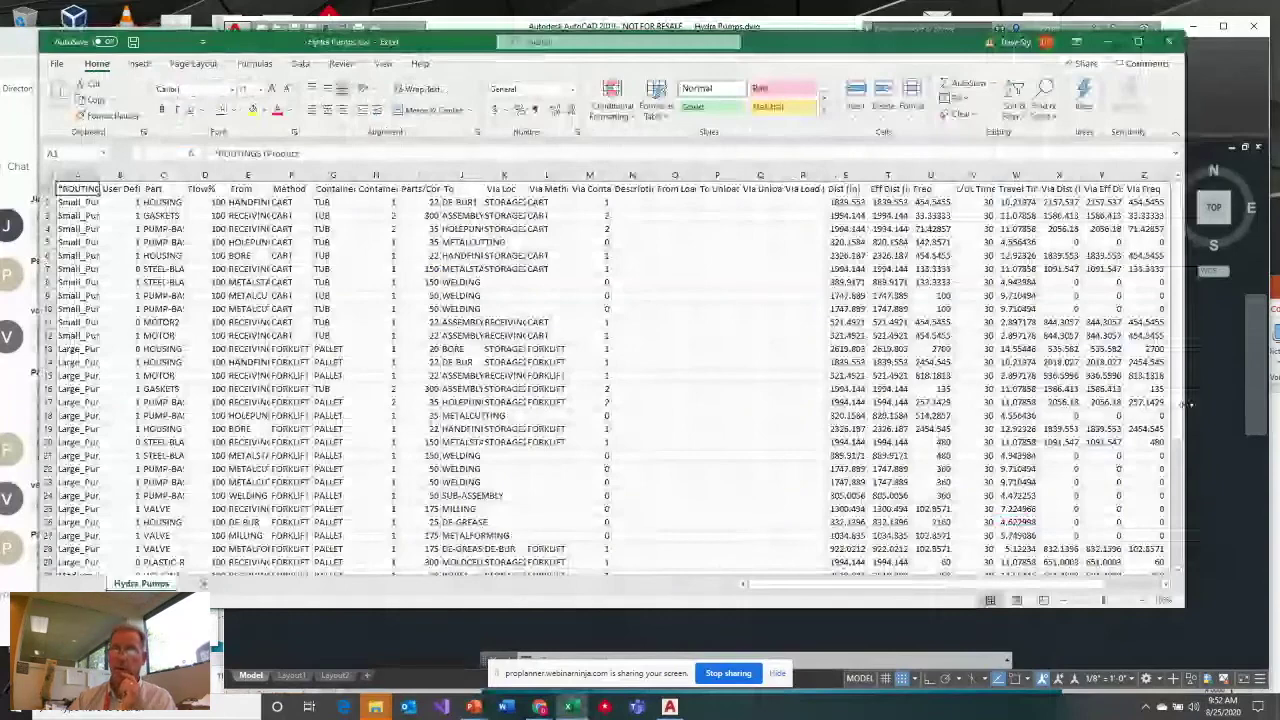
Highlight the routing input columns from the product column onward, and the calculated columns from Dist (in) to the process column
{"action": "left_click_drag", "start_coordinate": [66, 188], "coordinate": [804, 402]}
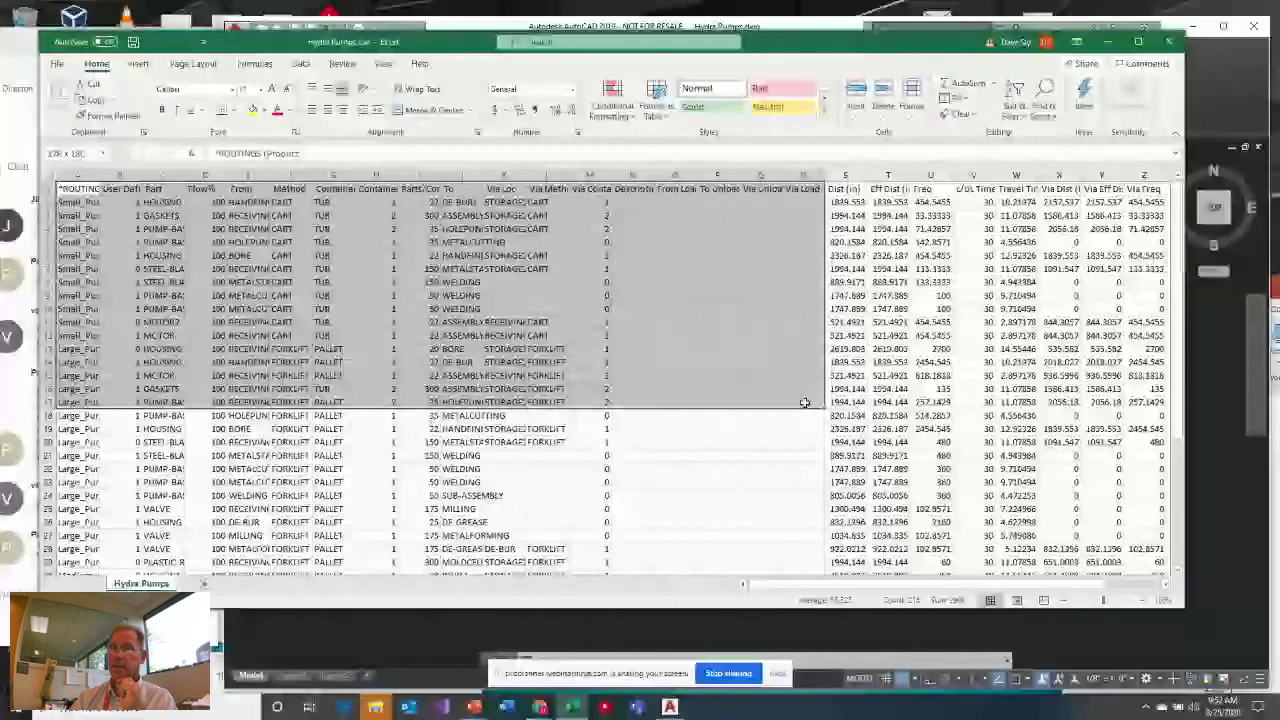
{"action": "left_click_drag", "start_coordinate": [845, 188], "coordinate": [1162, 358]}
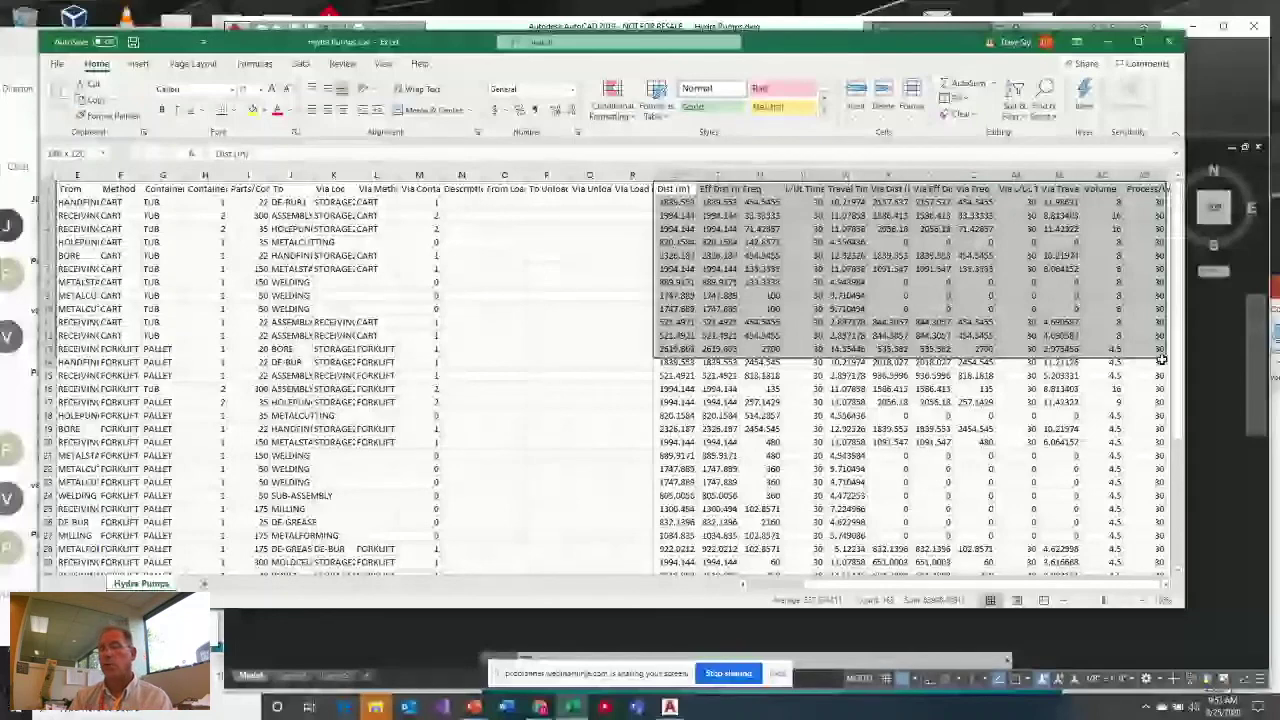
{"action": "left_click_drag", "start_coordinate": [1160, 358], "coordinate": [1160, 548]}
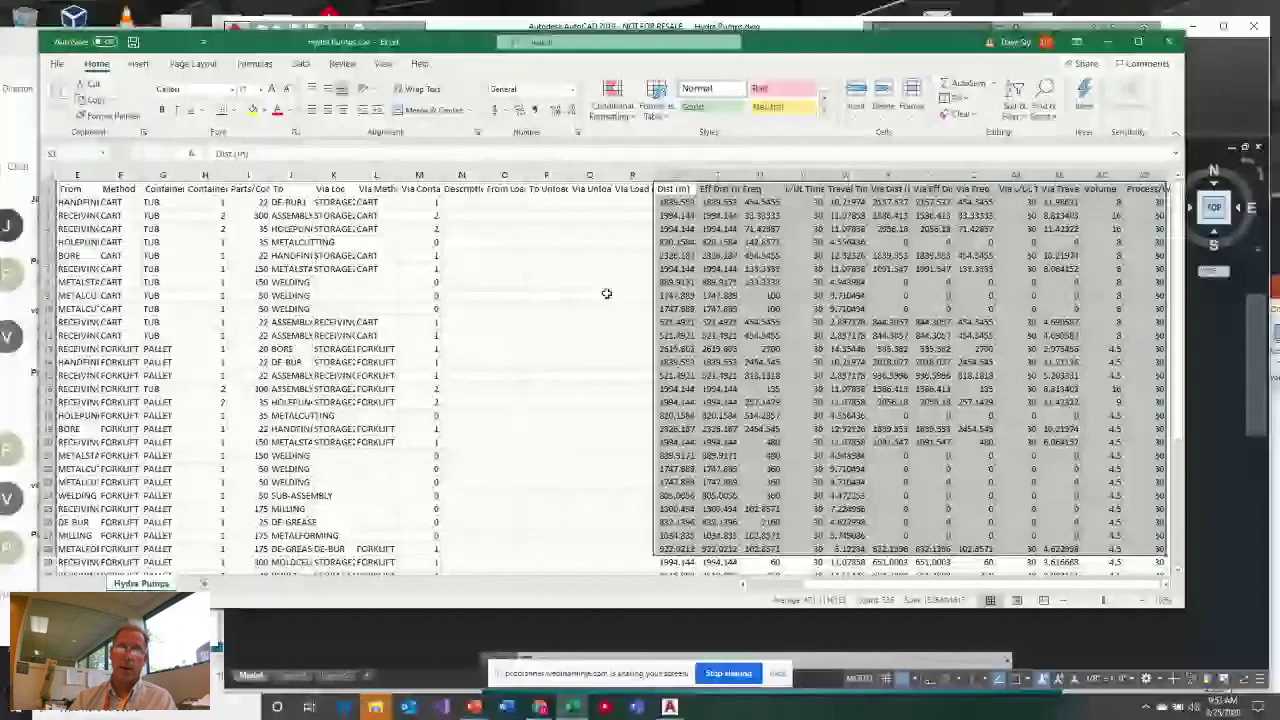
Select the routing data from the From column rightward, and the calculated values in the first data row starting at Dist (in)
{"action": "left_click_drag", "start_coordinate": [85, 202], "coordinate": [266, 285]}
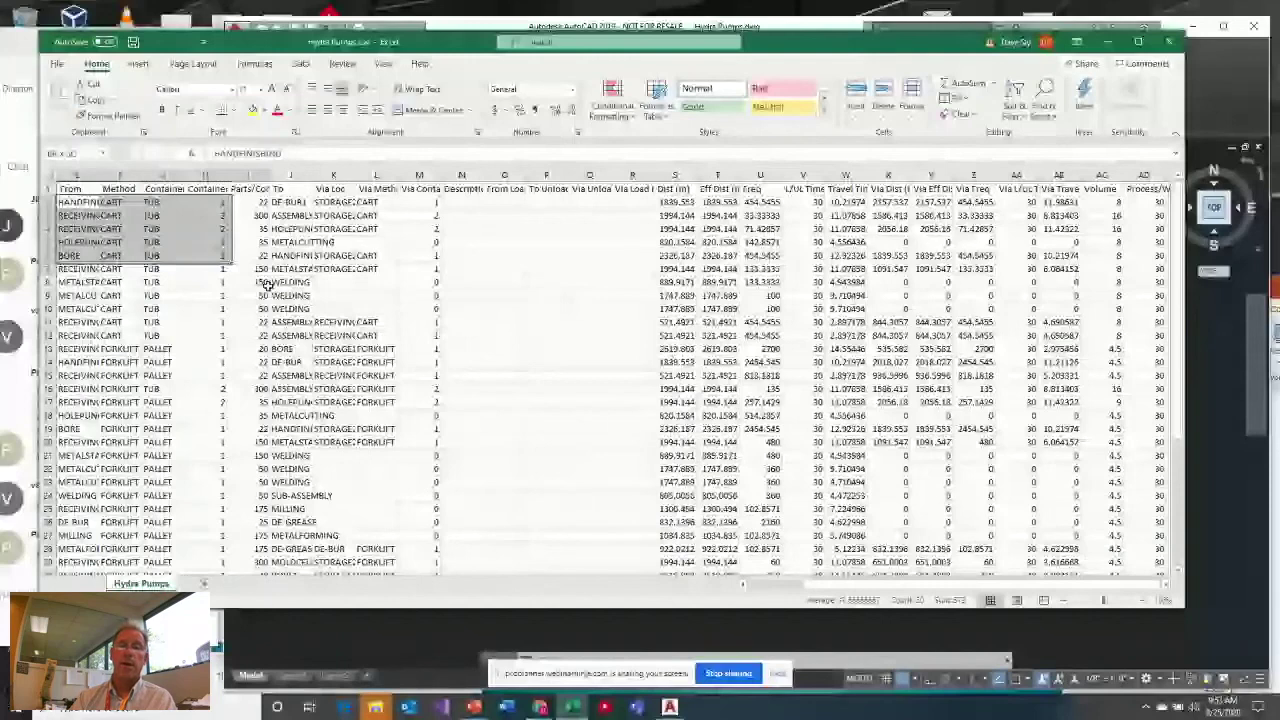
{"action": "key", "text": "ctrl+shift+Down"}
{"action": "key", "text": "ctrl+shift+Right"}
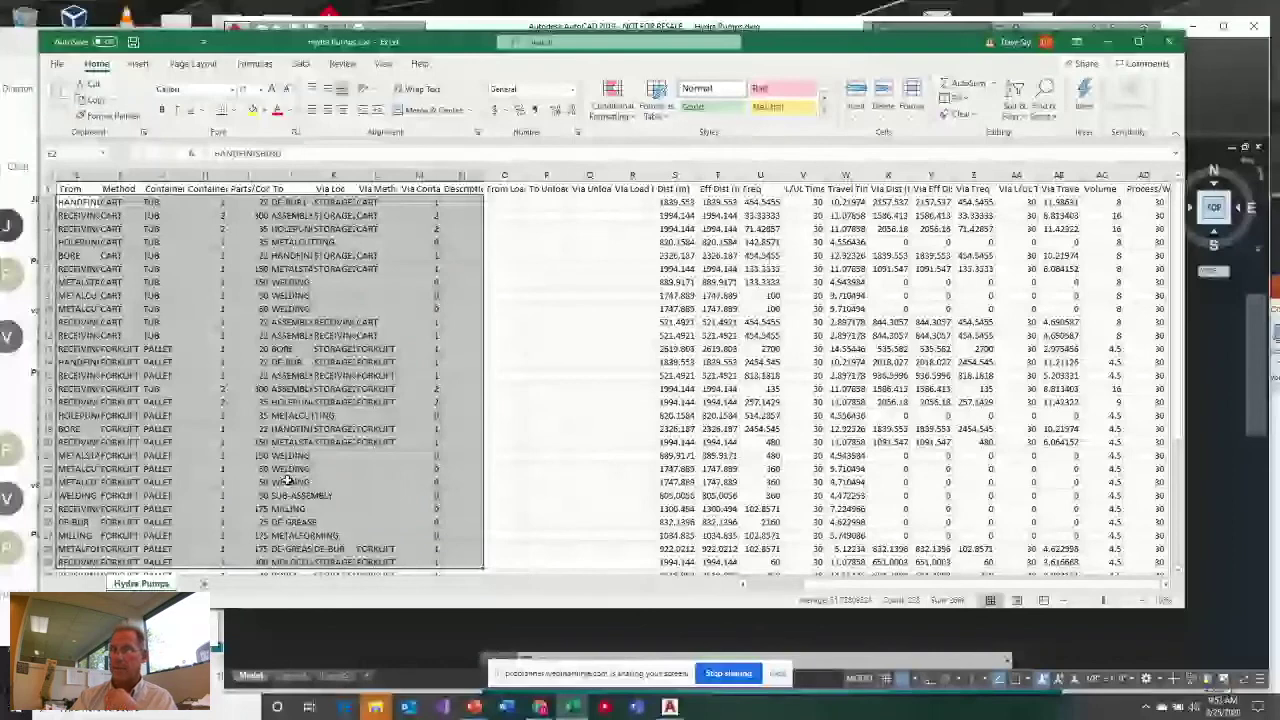
{"action": "key", "text": "ctrl+Right"}
{"action": "key", "text": "ctrl+Right"}
{"action": "key", "text": "ctrl+shift+Right"}
{"action": "key", "text": "ctrl+shift+Down"}
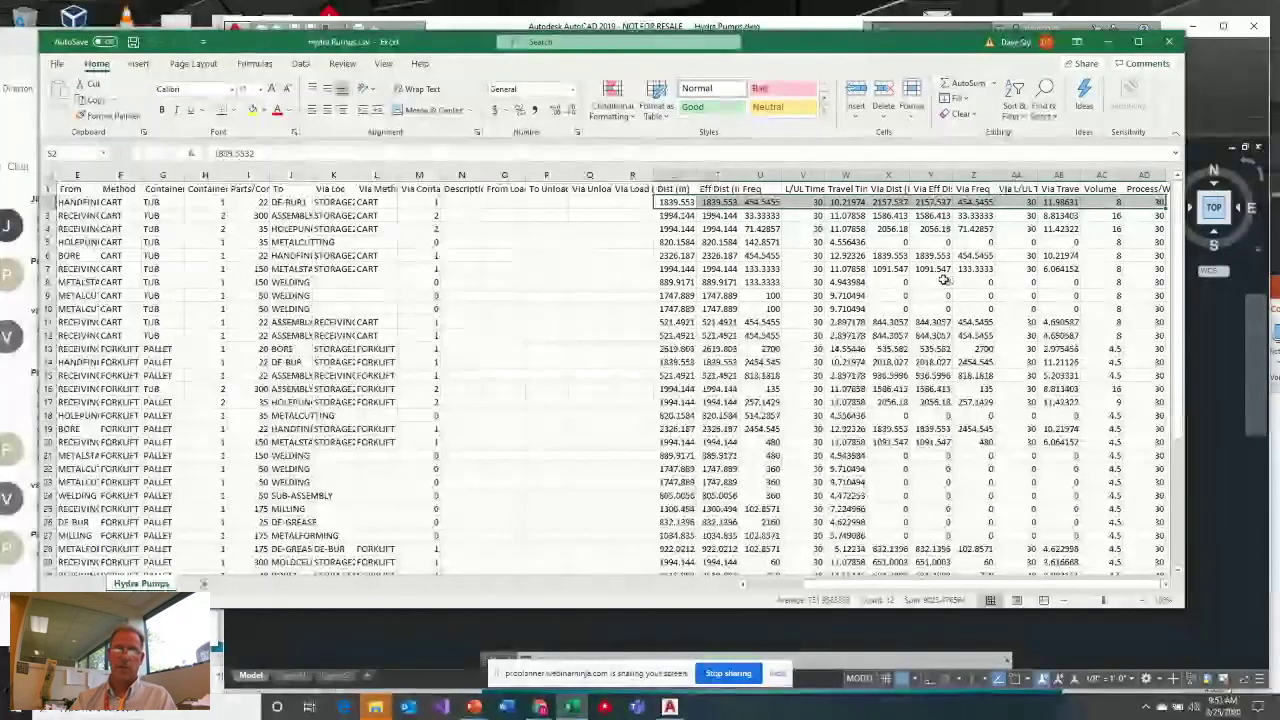
Return to the first column of the sheet and widen column A so the full product names fit
{"action": "left_click_drag", "start_coordinate": [795, 584], "coordinate": [728, 578]}
{"action": "left_click", "coordinate": [62, 203]}
{"action": "key", "text": "ctrl+shift+Down"}
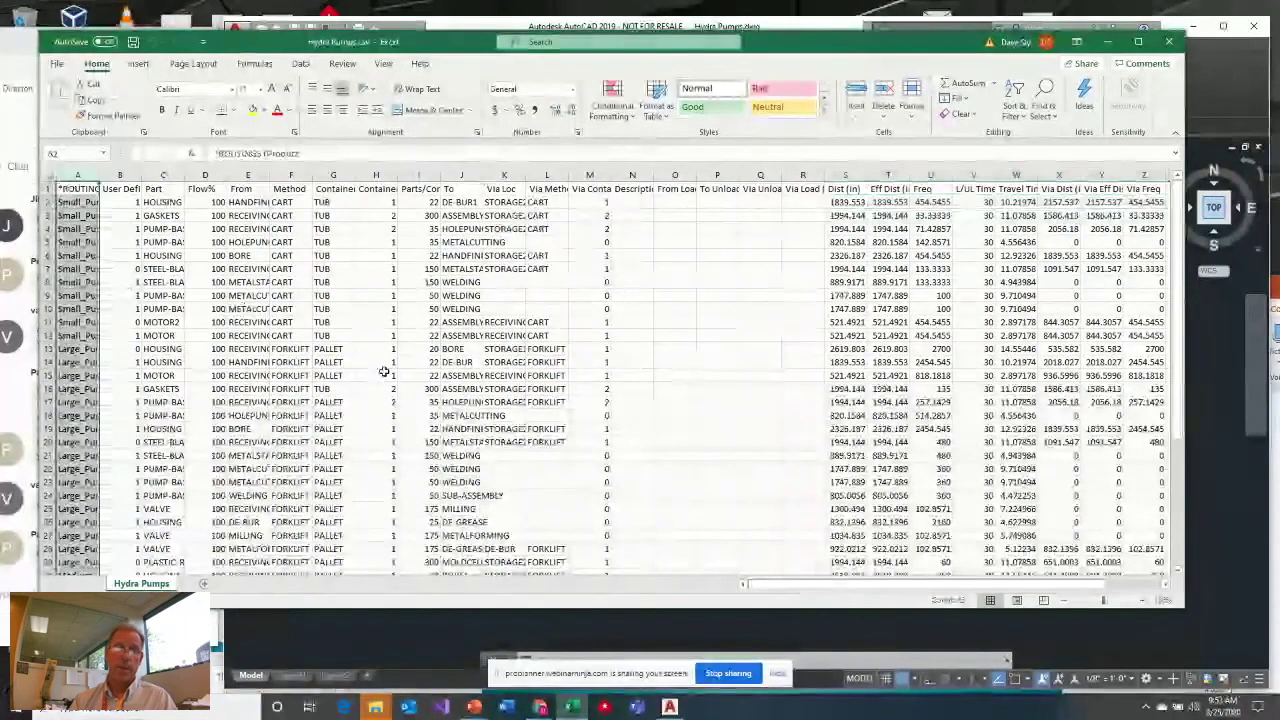
{"action": "left_click", "coordinate": [148, 322]}
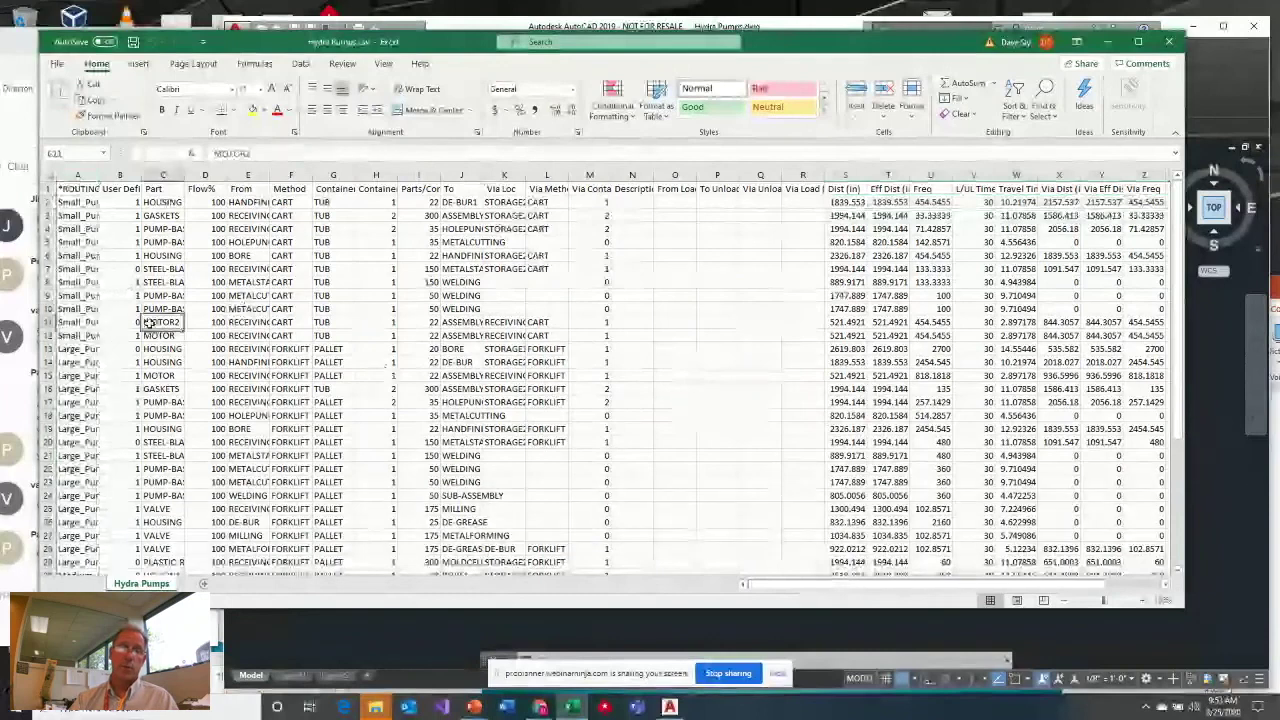
{"action": "left_click_drag", "start_coordinate": [98, 175], "coordinate": [148, 175]}
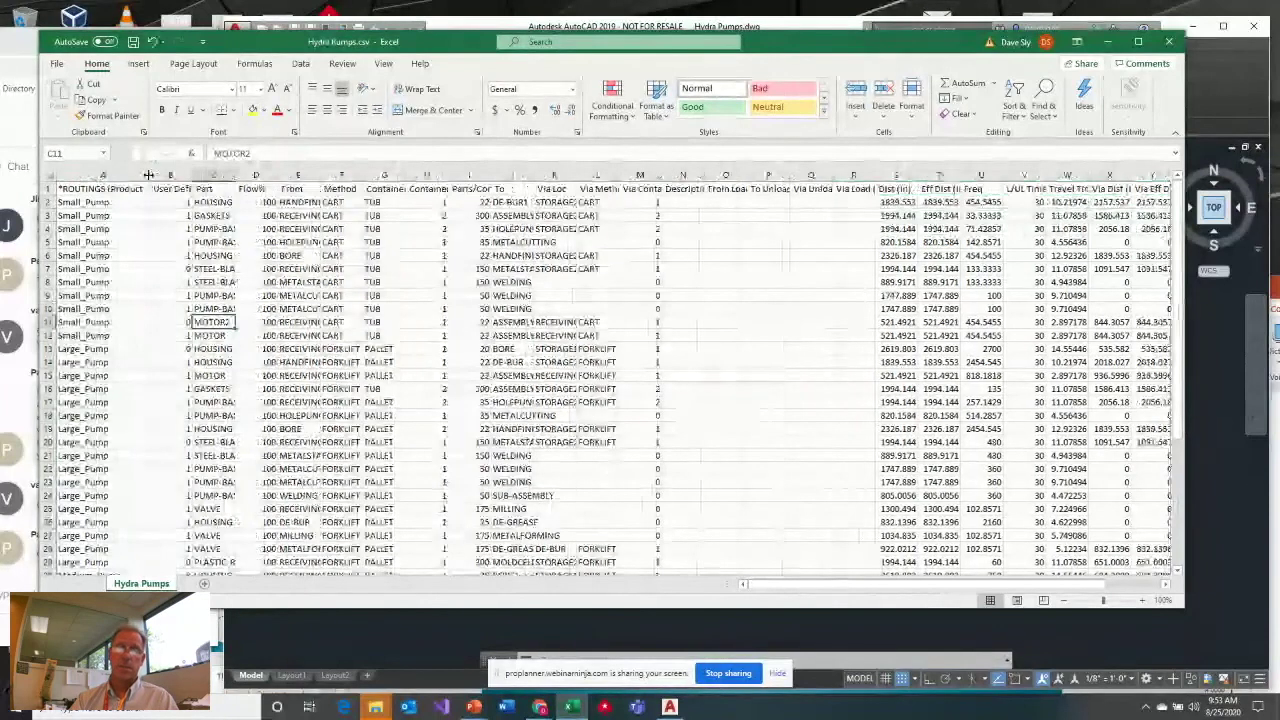
Examine the Small_Pump and Large_Pump routing rows by selecting each block, and highlight the Method column
{"action": "left_click", "coordinate": [89, 203]}
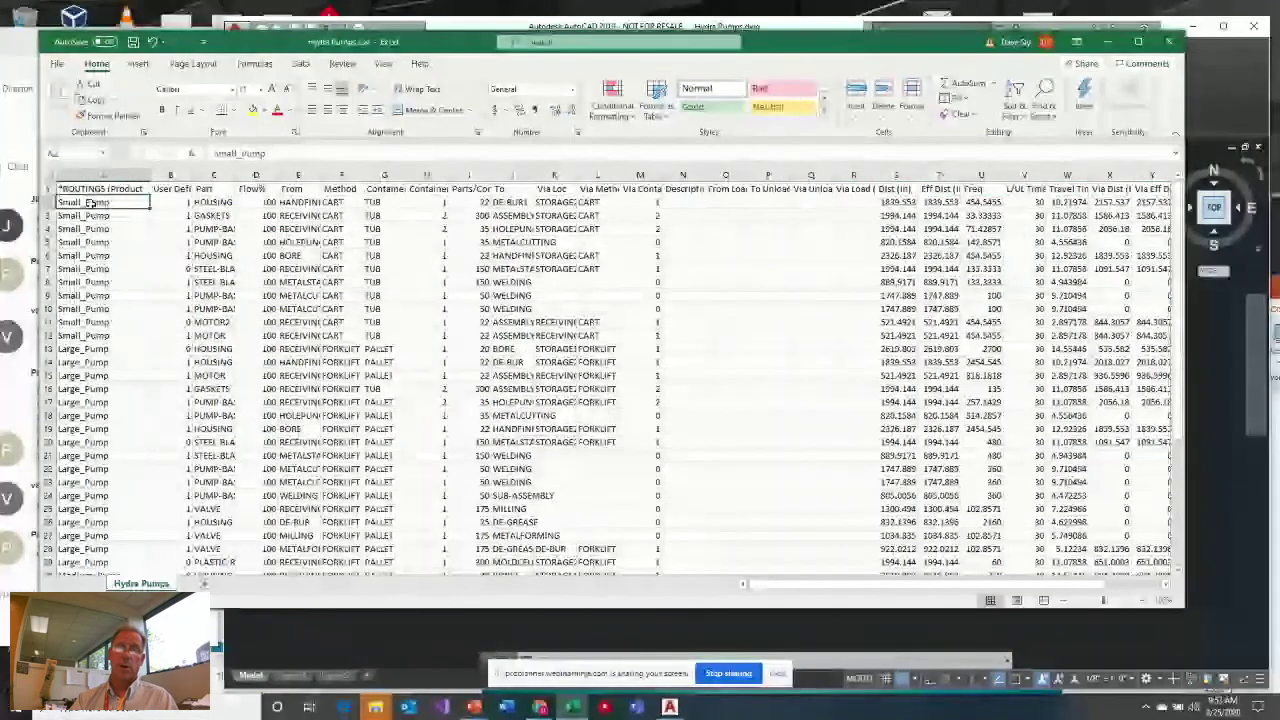
{"action": "left_click", "coordinate": [92, 349]}
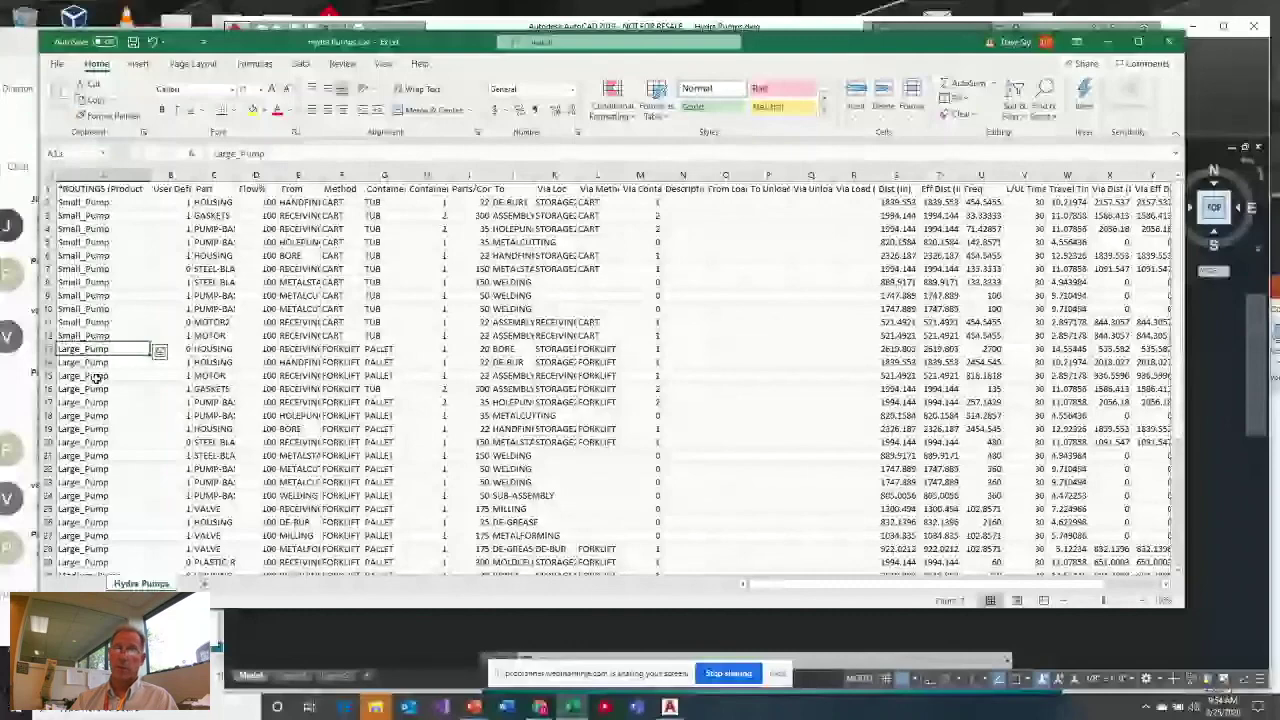
{"action": "left_click_drag", "start_coordinate": [92, 349], "coordinate": [92, 455]}
{"action": "scroll", "coordinate": [268, 305], "scroll_direction": "up", "scroll_amount": 3}
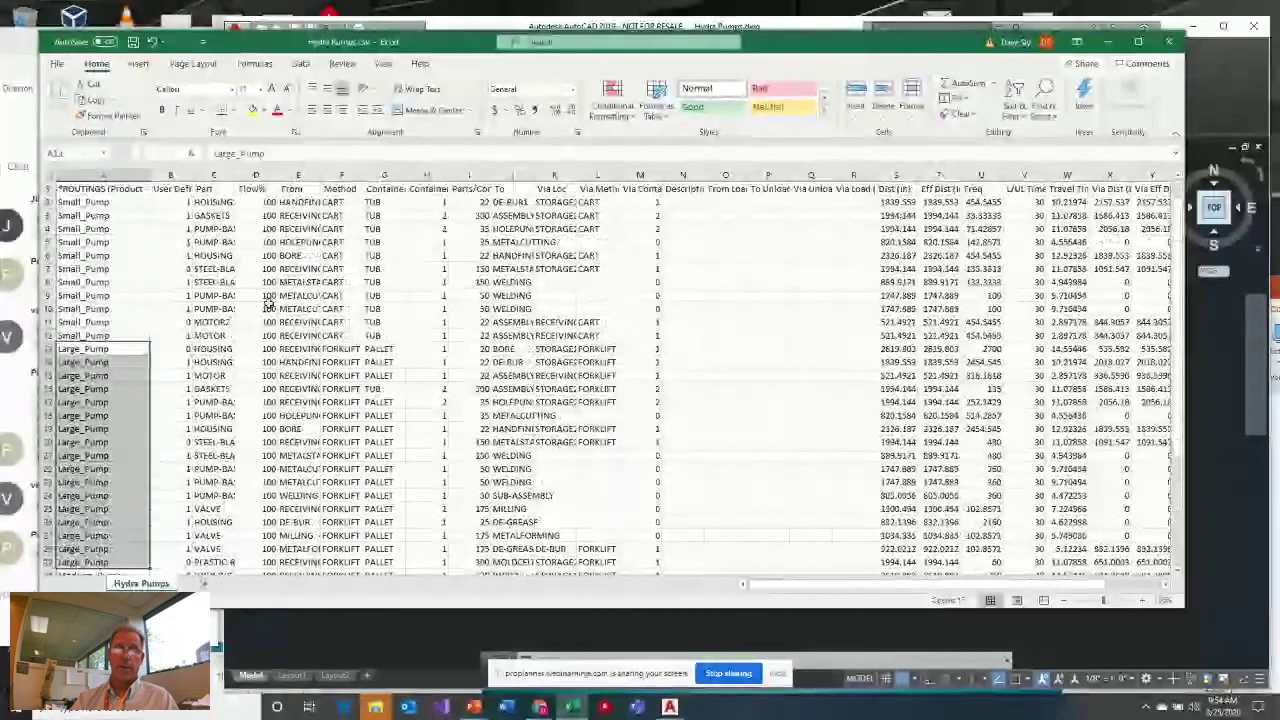
{"action": "left_click_drag", "start_coordinate": [97, 202], "coordinate": [684, 343]}
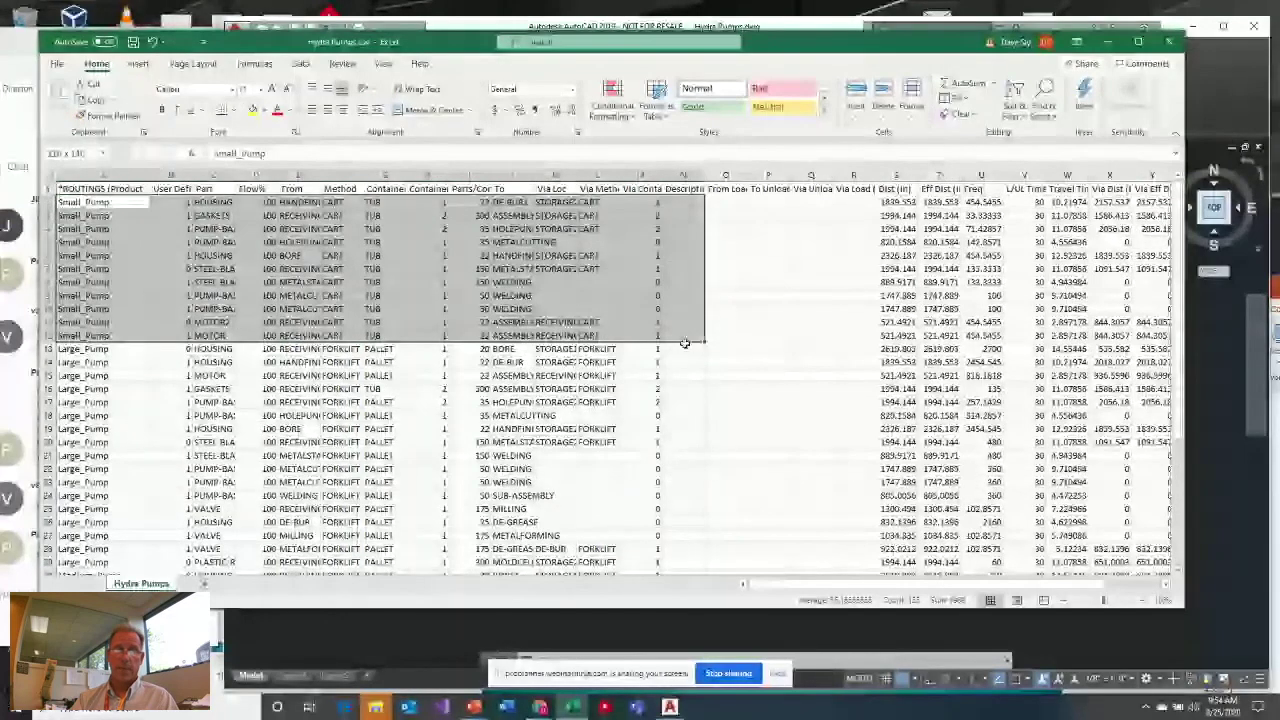
{"action": "left_click_drag", "start_coordinate": [685, 334], "coordinate": [685, 334]}
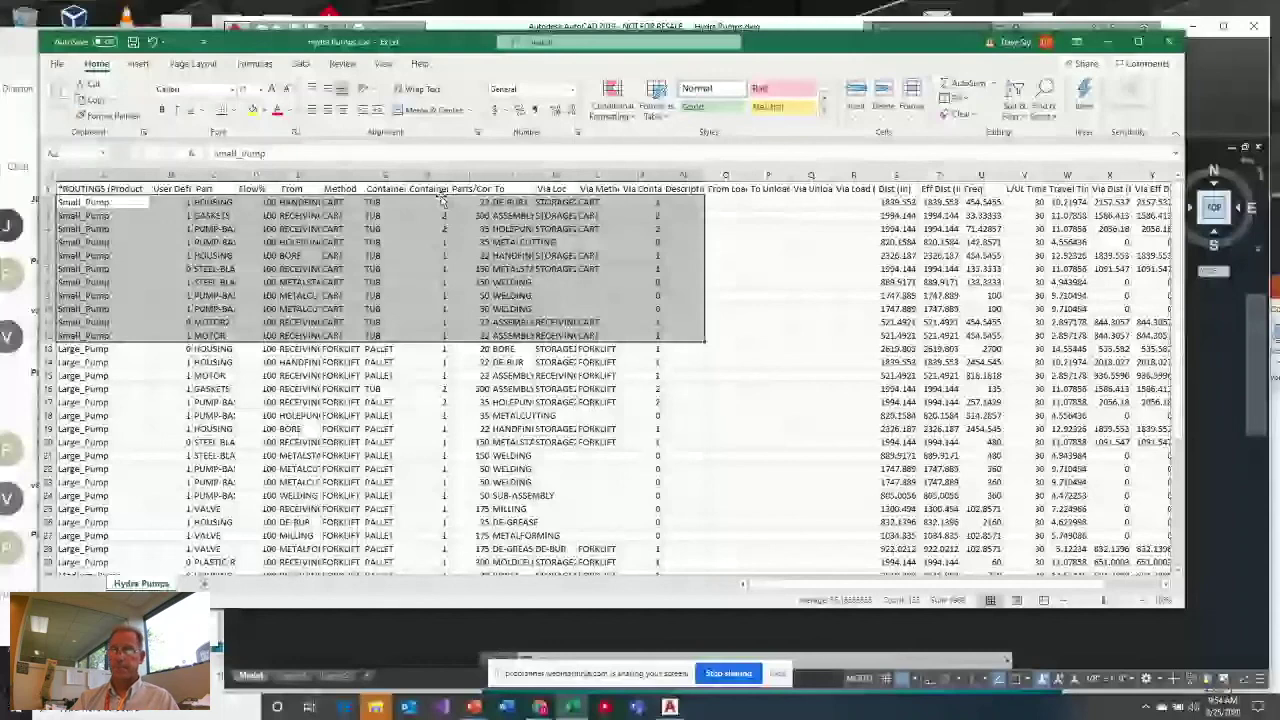
{"action": "left_click", "coordinate": [340, 175]}
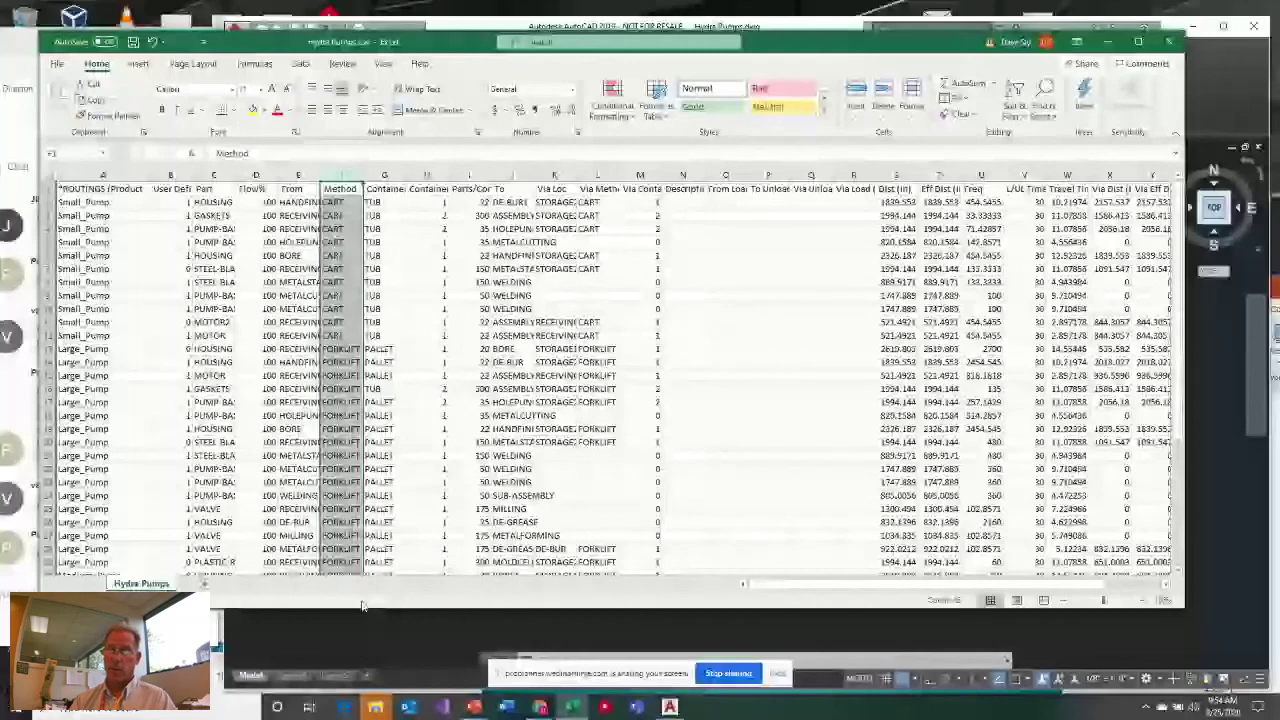
Switch to Flow Planner in AutoCAD and load Hydra Pumps.csv from the CURRENT-proposed folder with all its linked import files
{"action": "left_click", "coordinate": [362, 606]}
{"action": "left_click", "coordinate": [765, 497]}
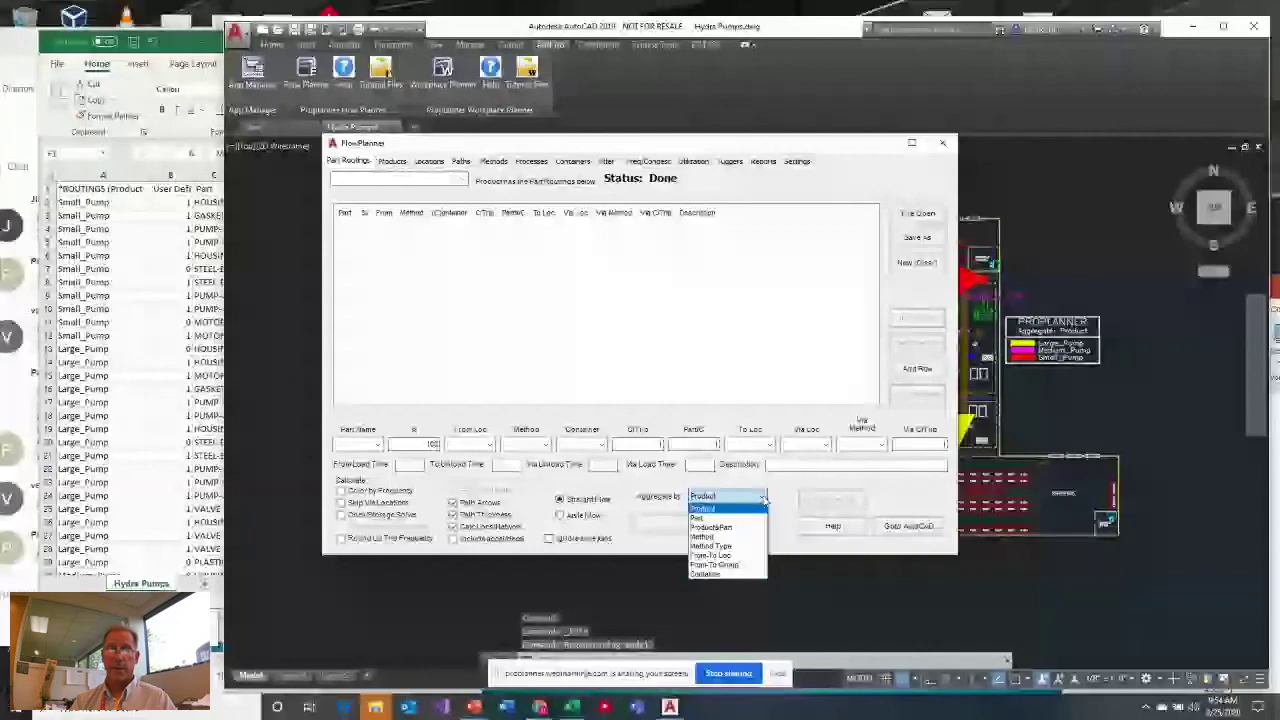
{"action": "left_click", "coordinate": [917, 213]}
{"action": "left_click", "coordinate": [600, 273]}
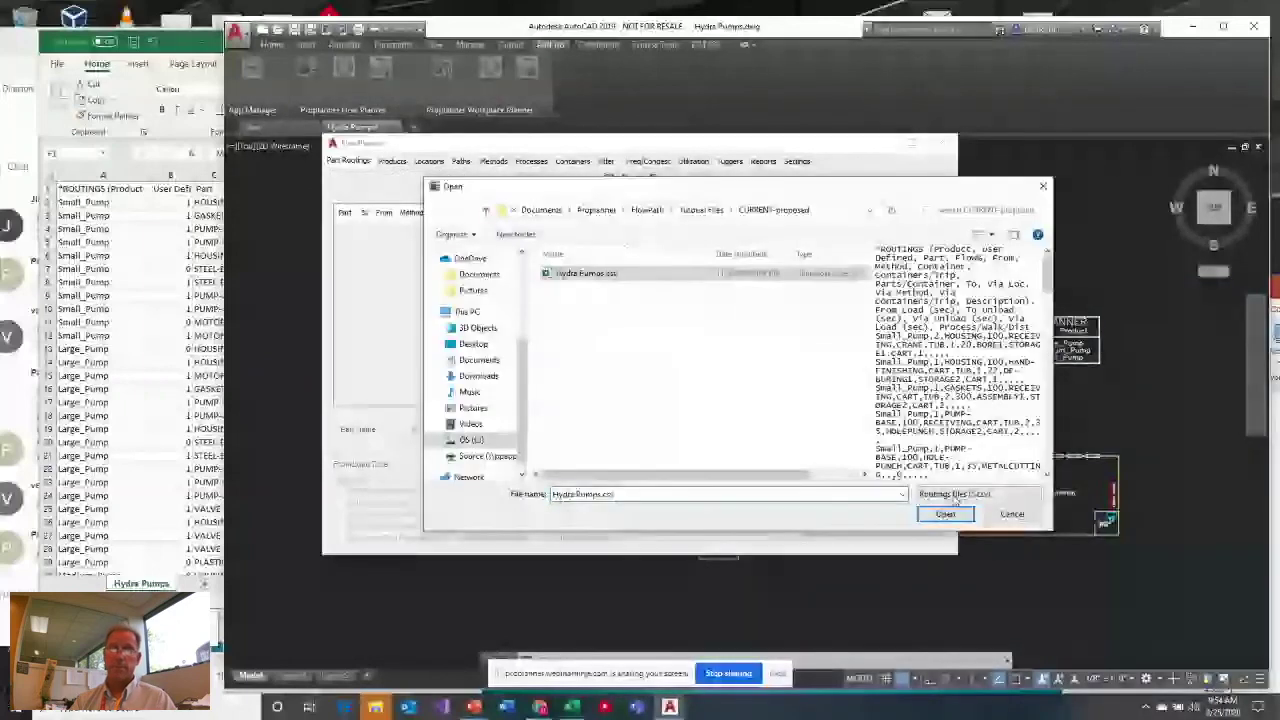
{"action": "left_click", "coordinate": [947, 513]}
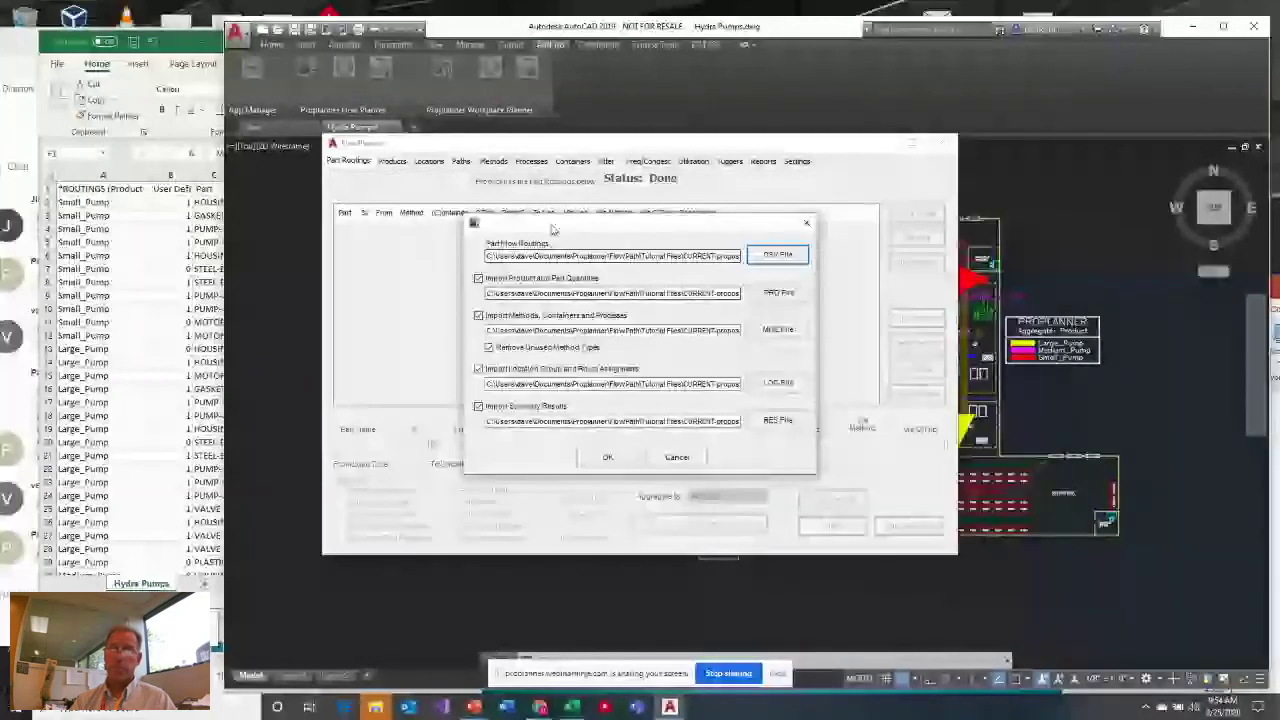
{"action": "left_click", "coordinate": [607, 457]}
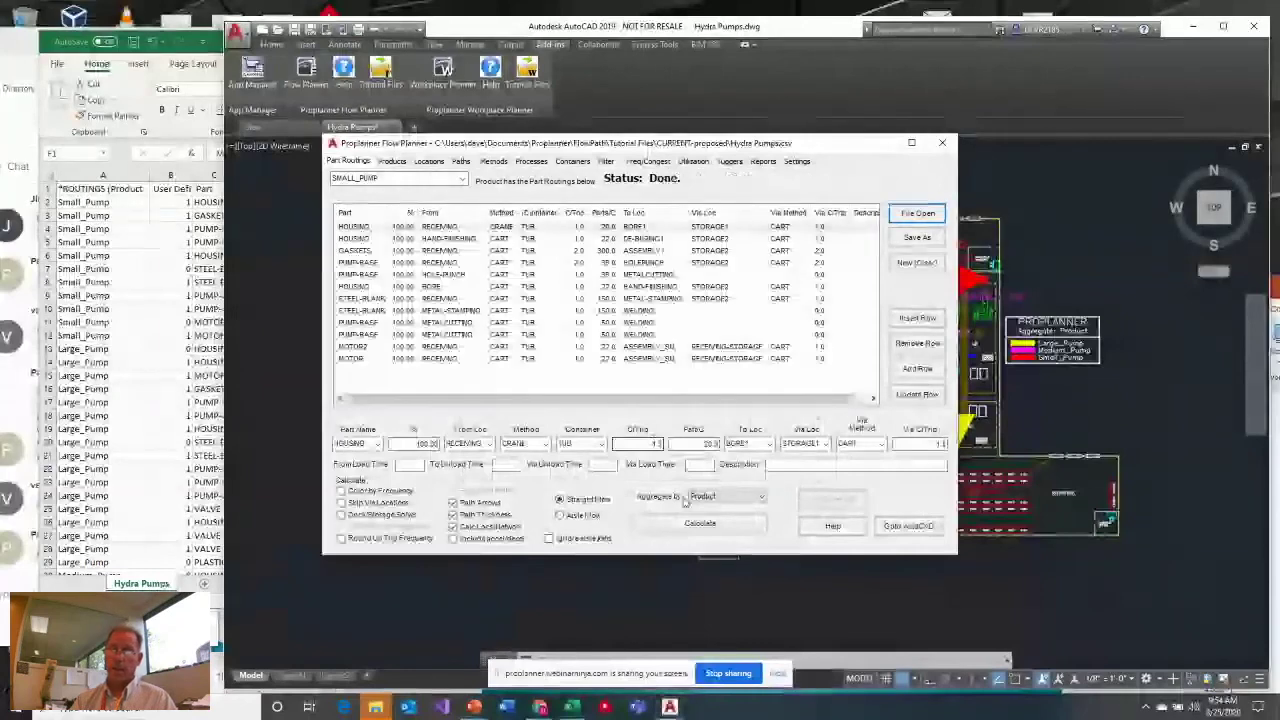
Calculate the flows aggregated by Method, close the results table and move the Flow Planner window off the flow lines
{"action": "left_click", "coordinate": [740, 496]}
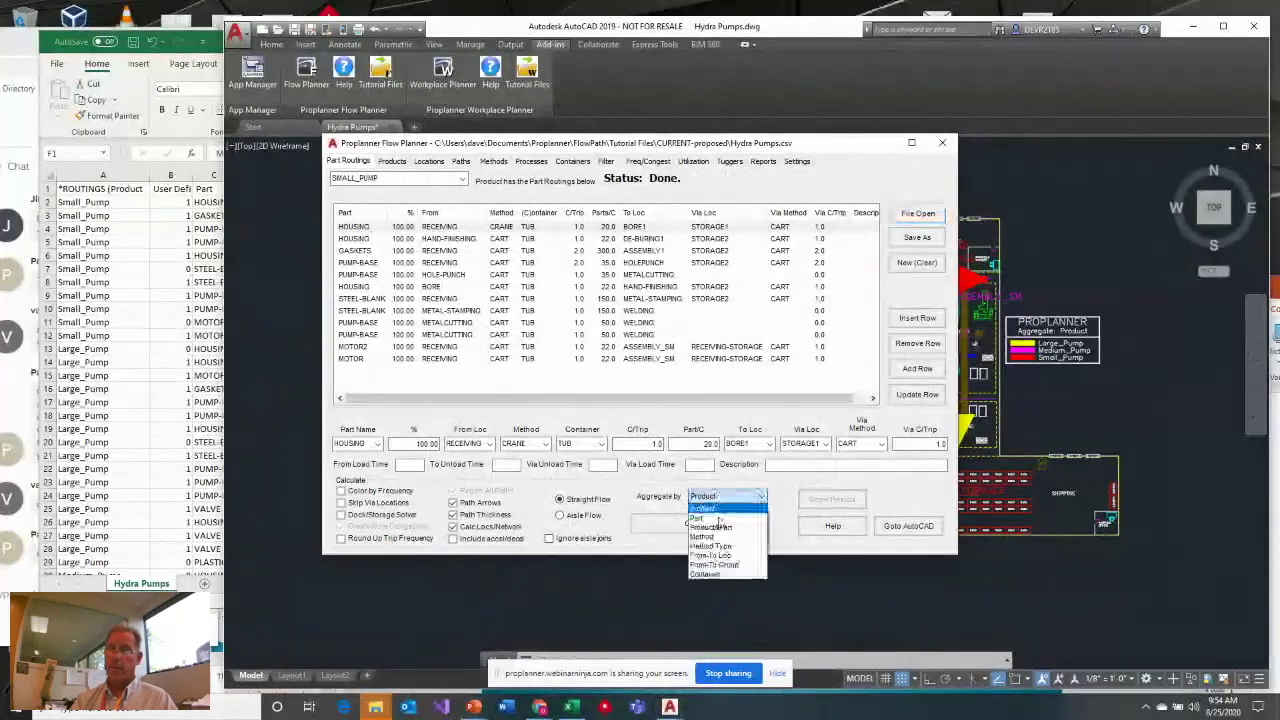
{"action": "left_click", "coordinate": [720, 538]}
{"action": "left_click", "coordinate": [698, 523]}
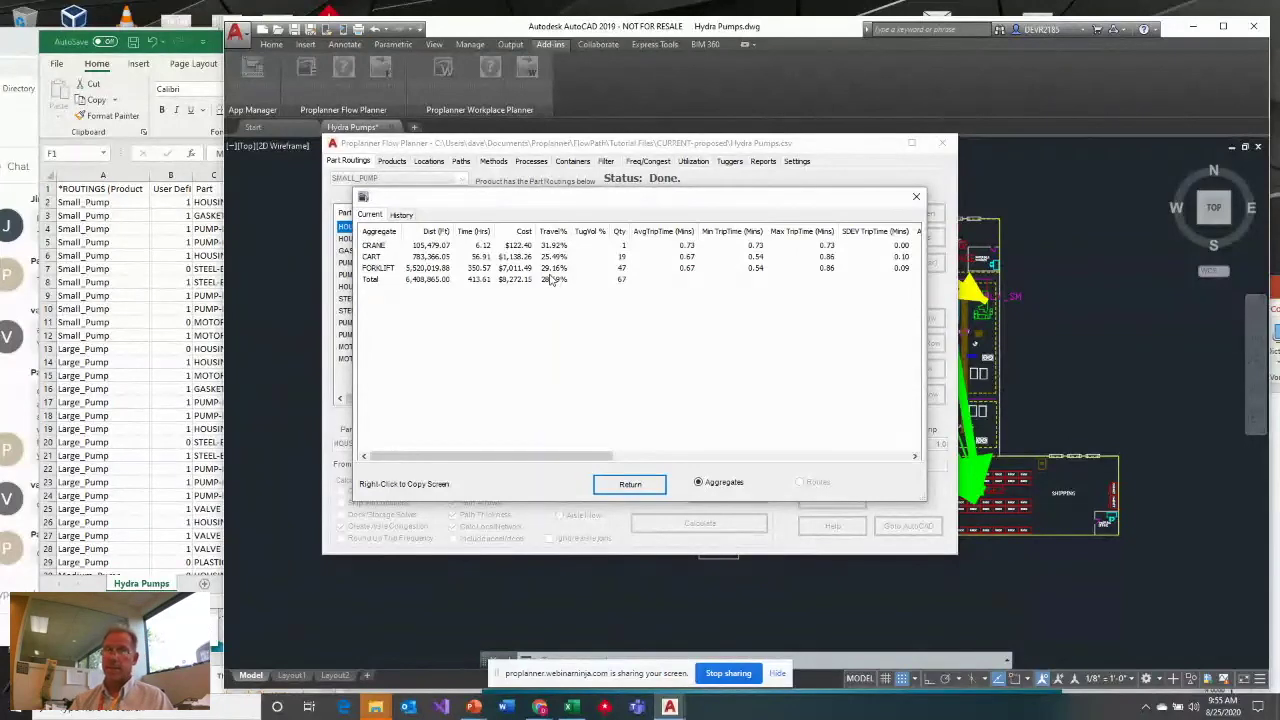
{"action": "left_click", "coordinate": [631, 488]}
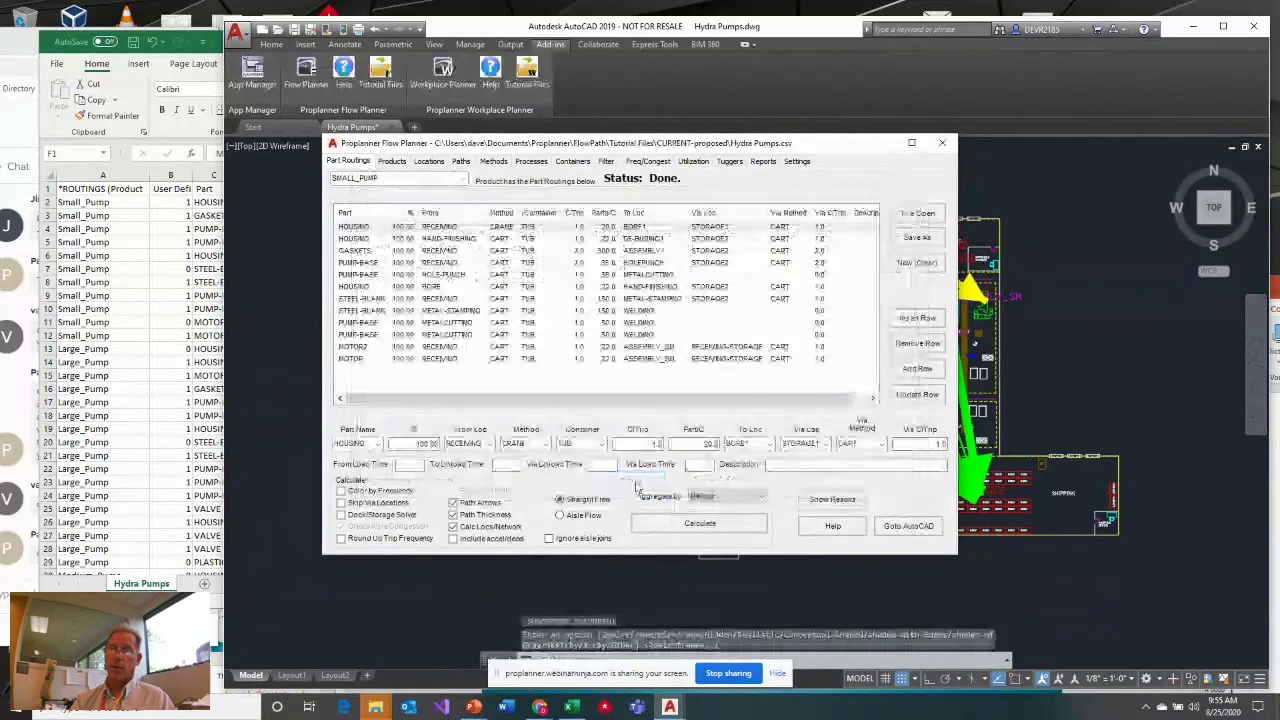
{"action": "left_click_drag", "start_coordinate": [716, 149], "coordinate": [678, 428]}
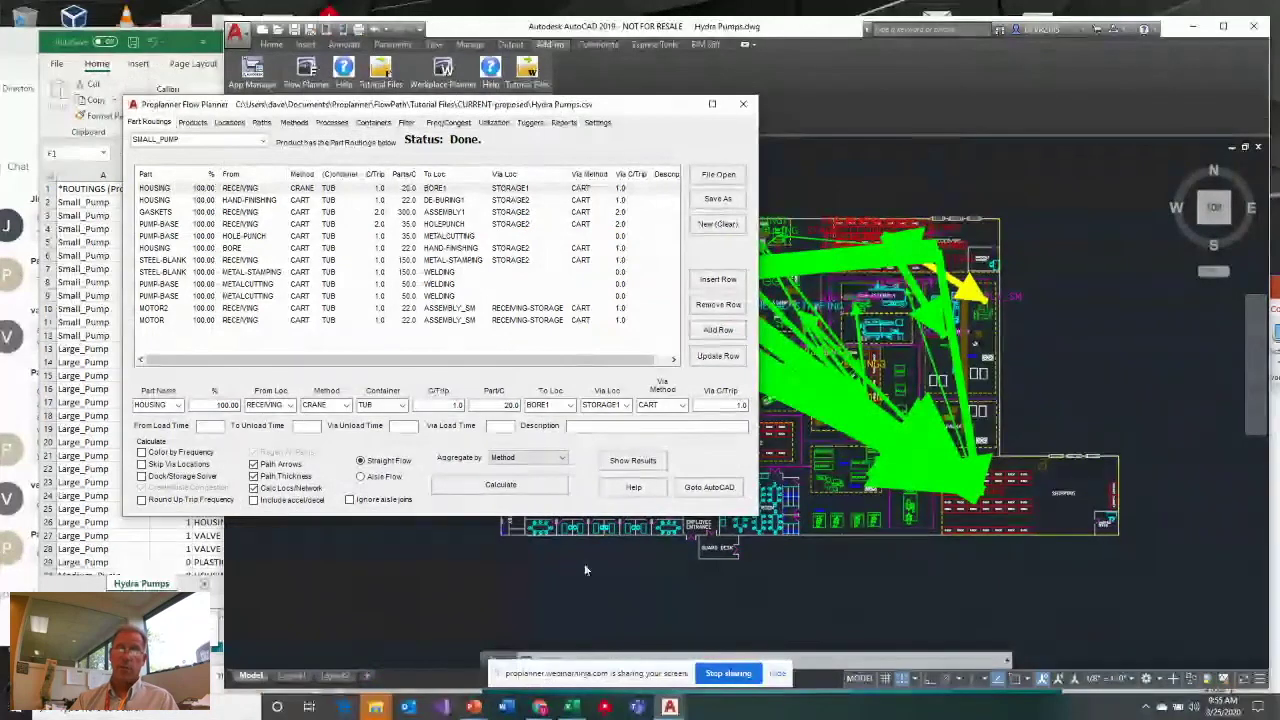
Open Hydra Pumps.mhe from the Hydra Pump UNIT LOAD folder with Notepad as the default app for .mhe files, and close it
{"action": "left_click", "coordinate": [377, 707]}
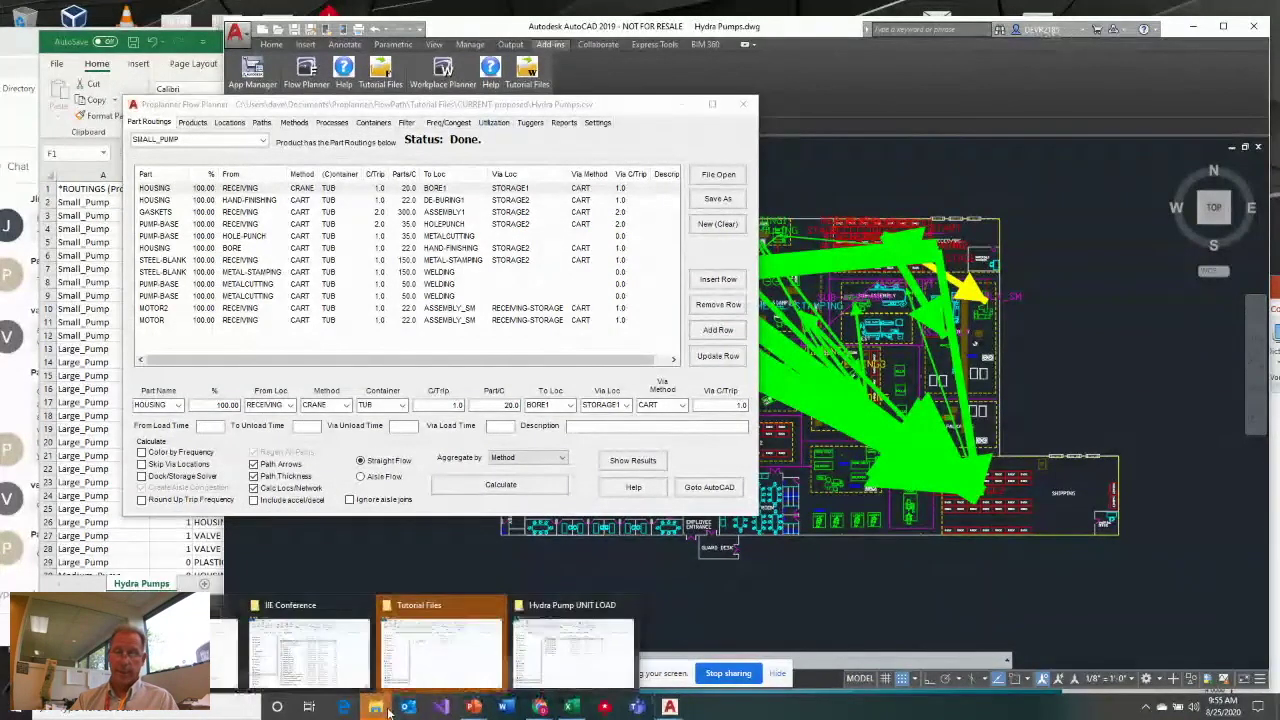
{"action": "left_click", "coordinate": [573, 650]}
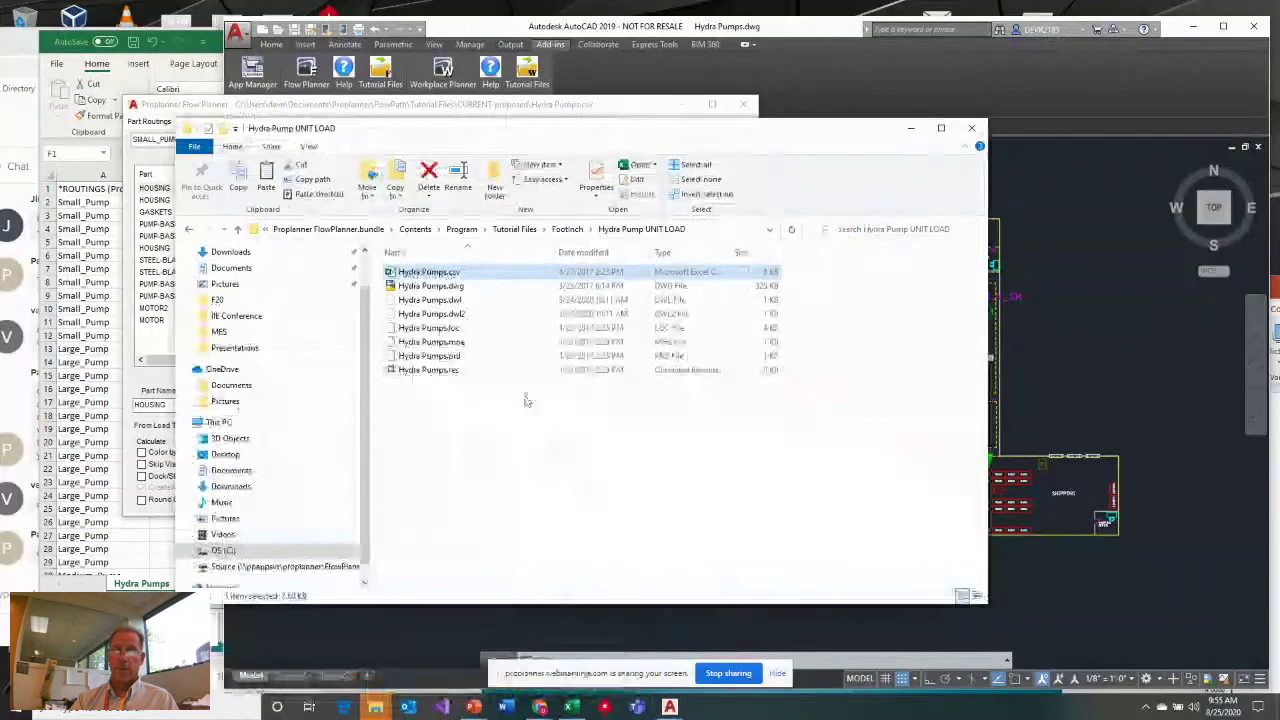
{"action": "left_click", "coordinate": [465, 346]}
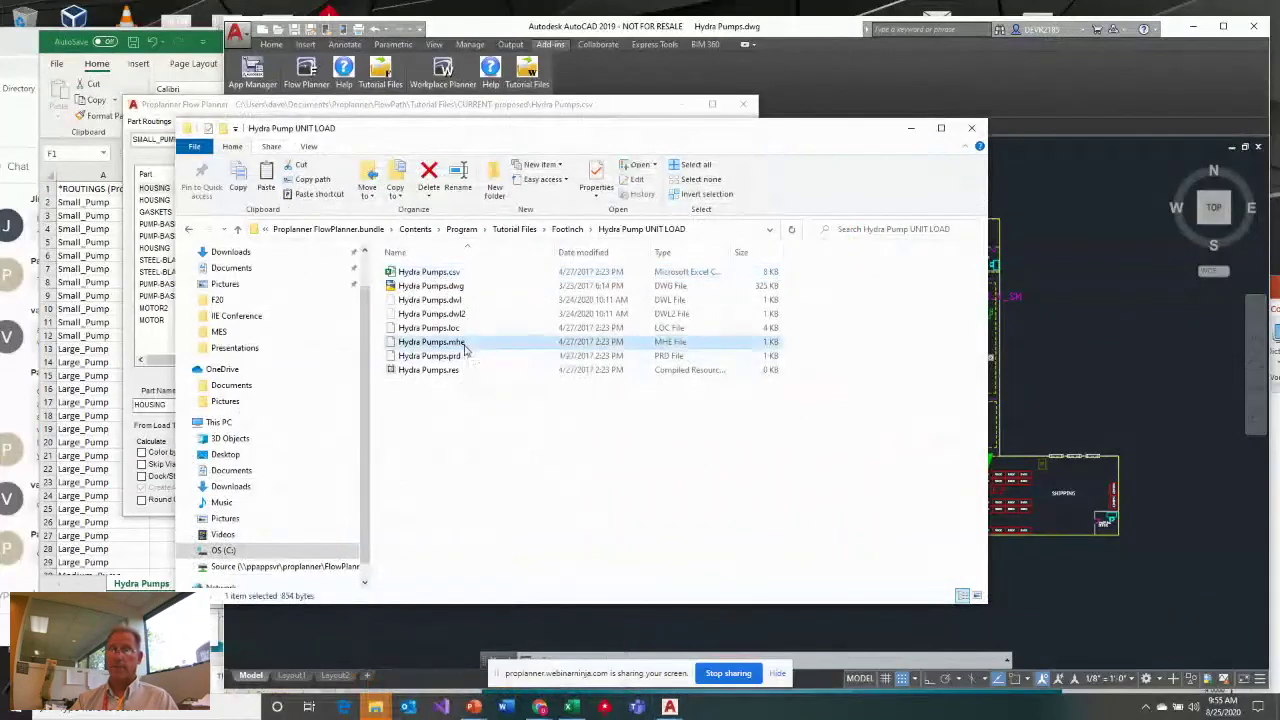
{"action": "double_click", "coordinate": [465, 346]}
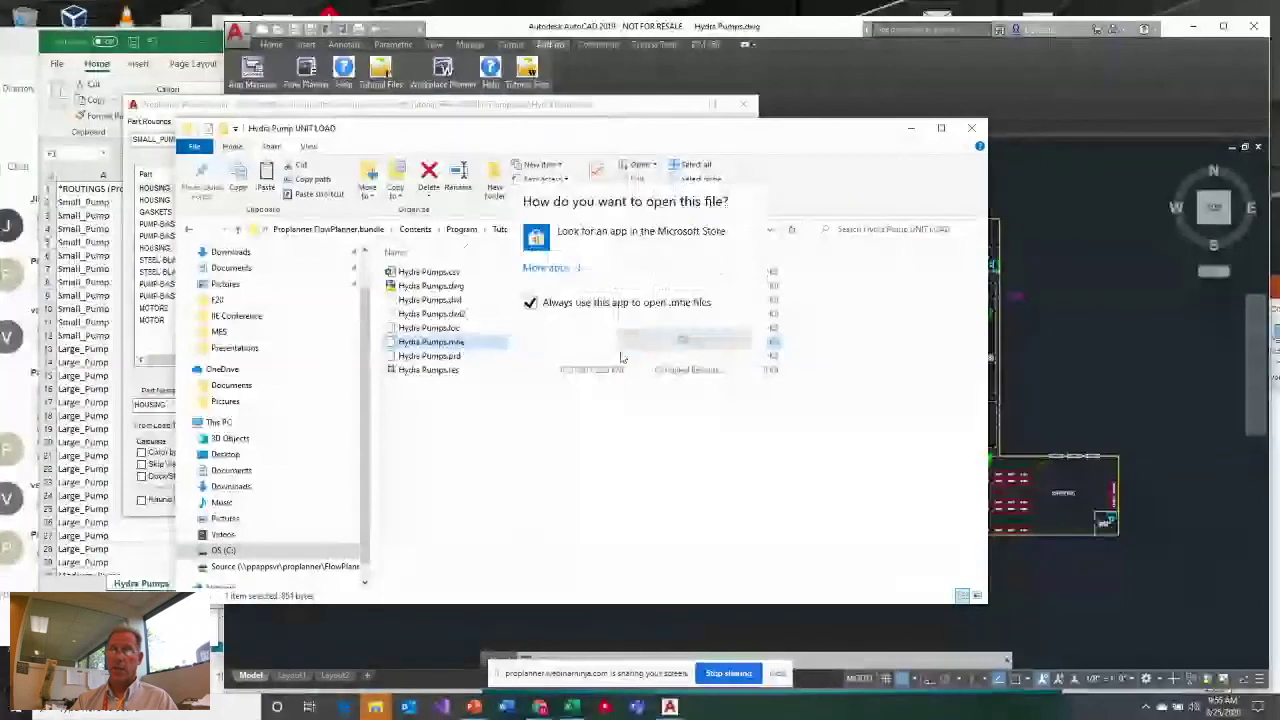
{"action": "left_click", "coordinate": [548, 268]}
{"action": "left_click", "coordinate": [546, 340]}
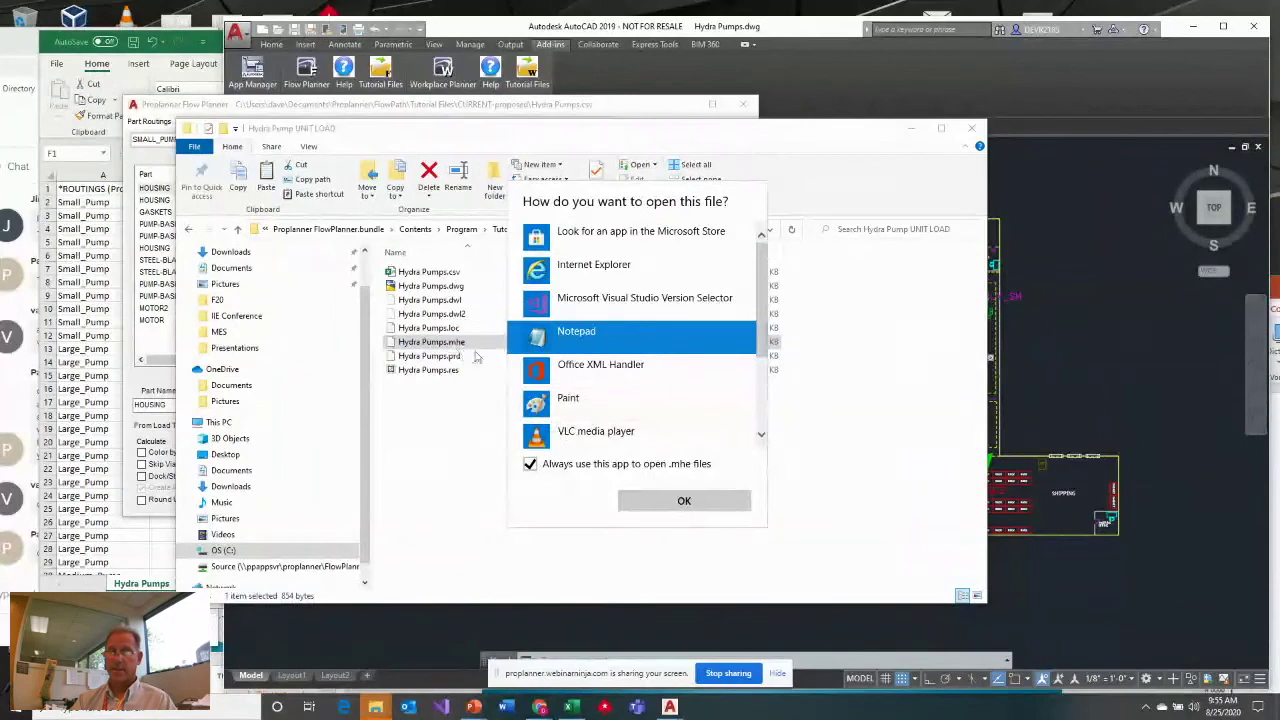
{"action": "left_click", "coordinate": [683, 500]}
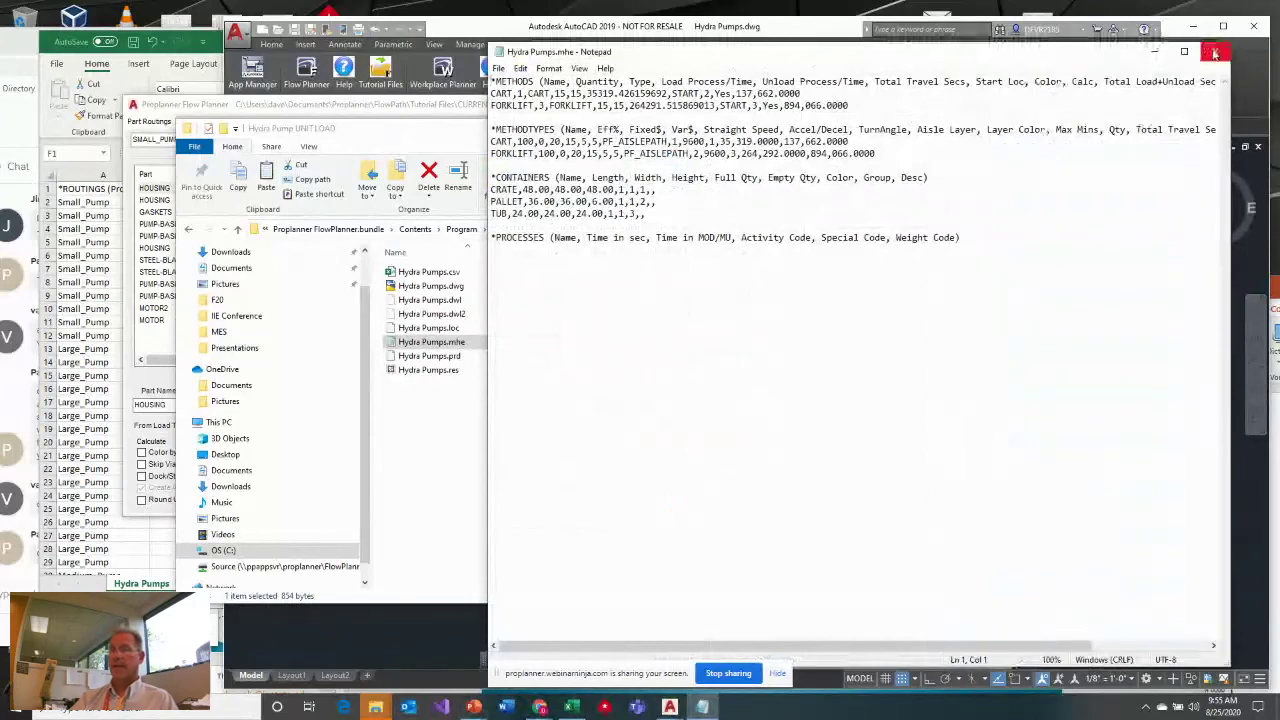
{"action": "left_click", "coordinate": [1214, 53]}
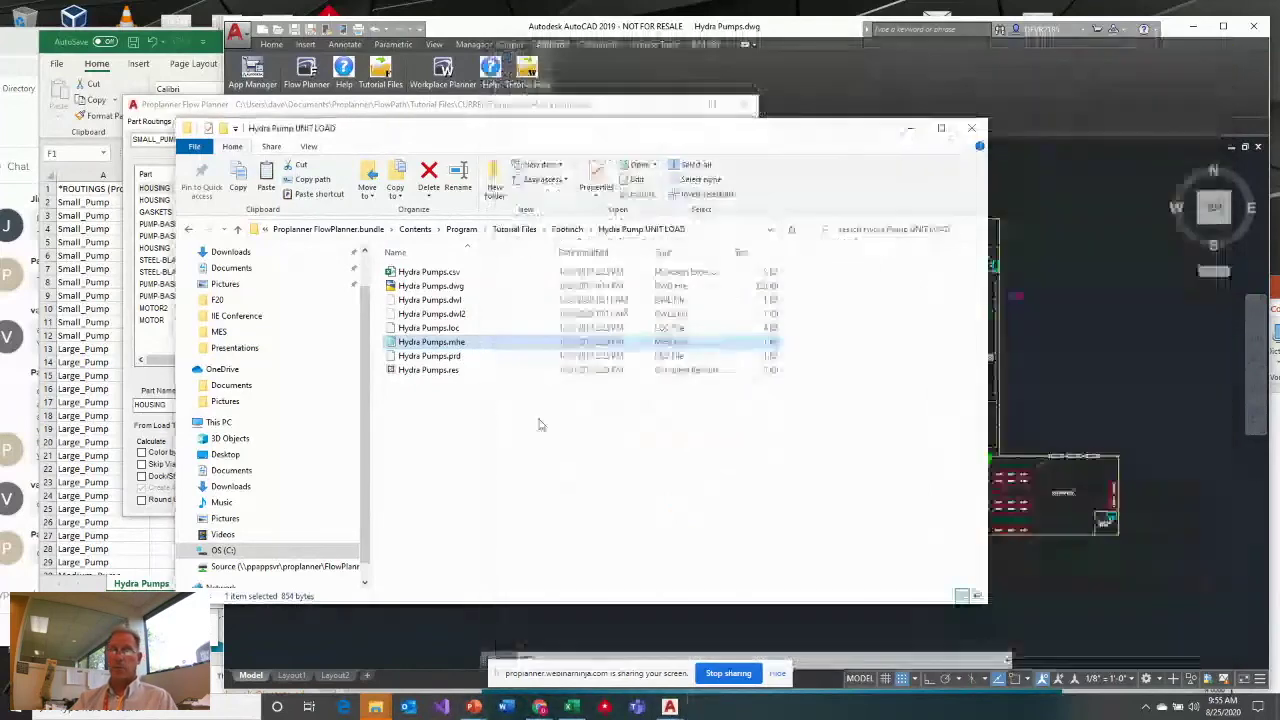
Open Hydra Pumps.prd with Notepad as the default app for .prd files, highlight its three product rows, and close it
{"action": "double_click", "coordinate": [455, 357]}
{"action": "left_click", "coordinate": [560, 310]}
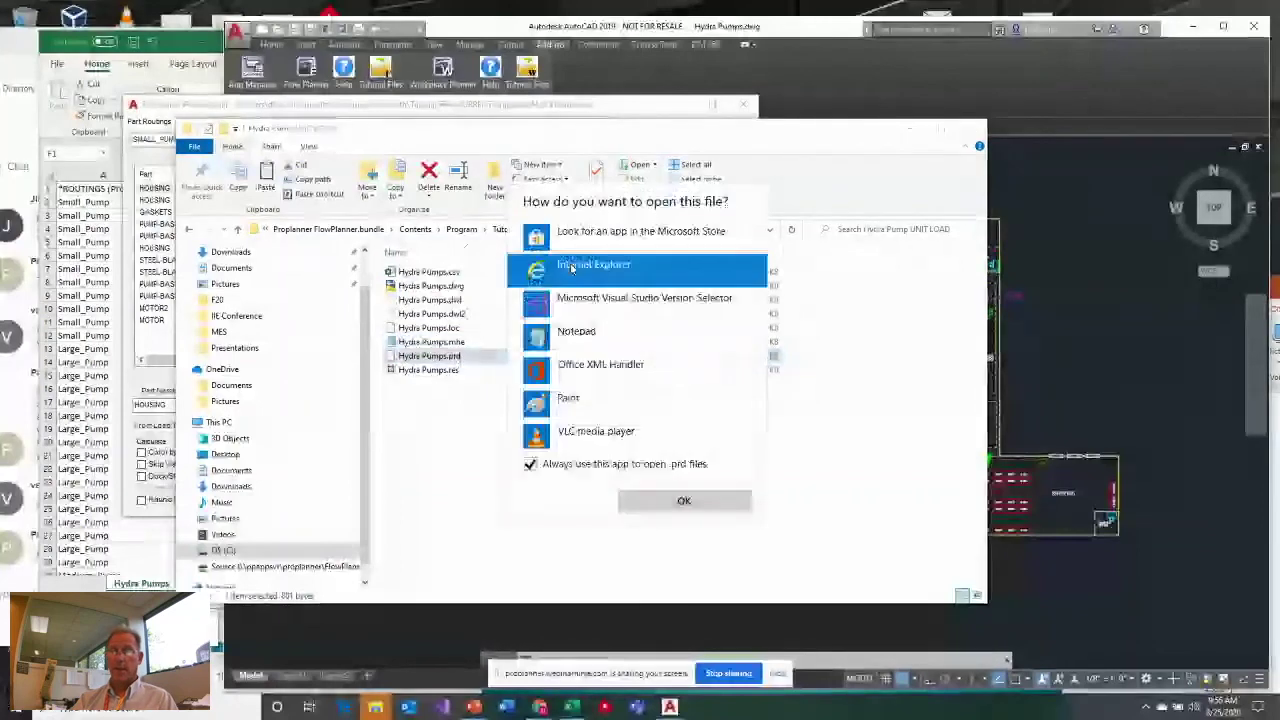
{"action": "left_click", "coordinate": [570, 338]}
{"action": "left_click", "coordinate": [684, 500]}
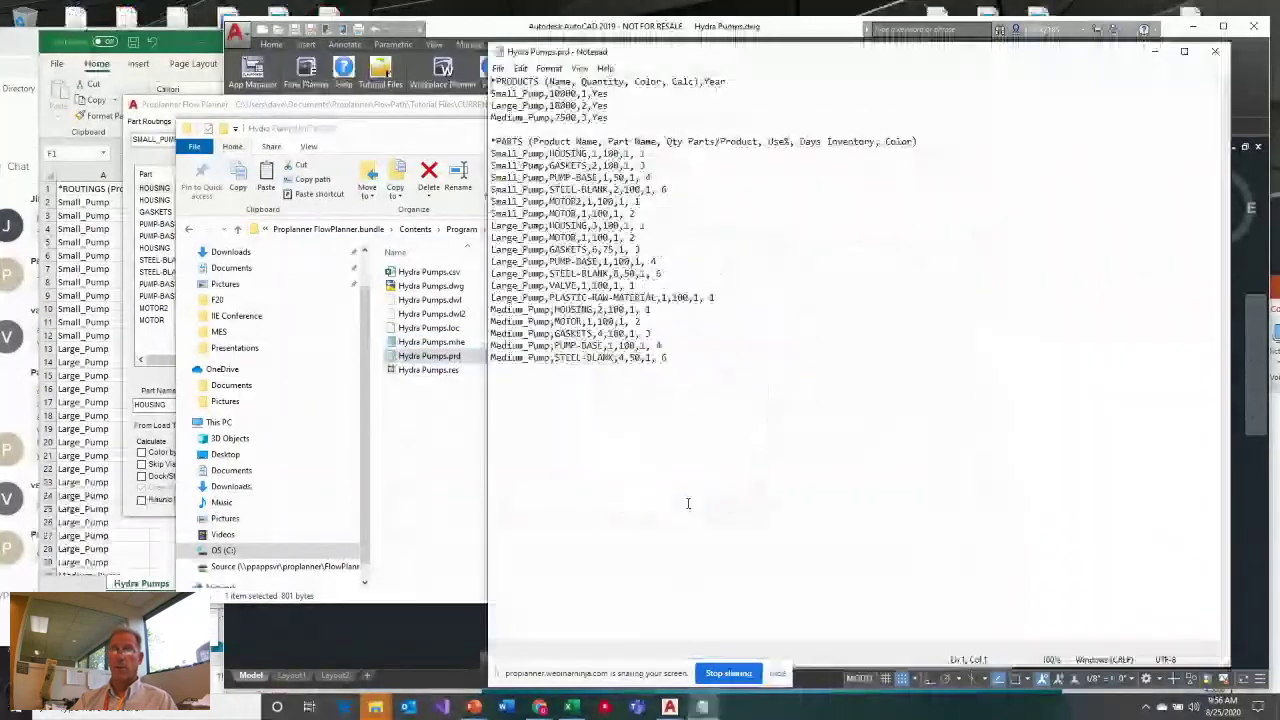
{"action": "left_click_drag", "start_coordinate": [491, 93], "coordinate": [636, 113]}
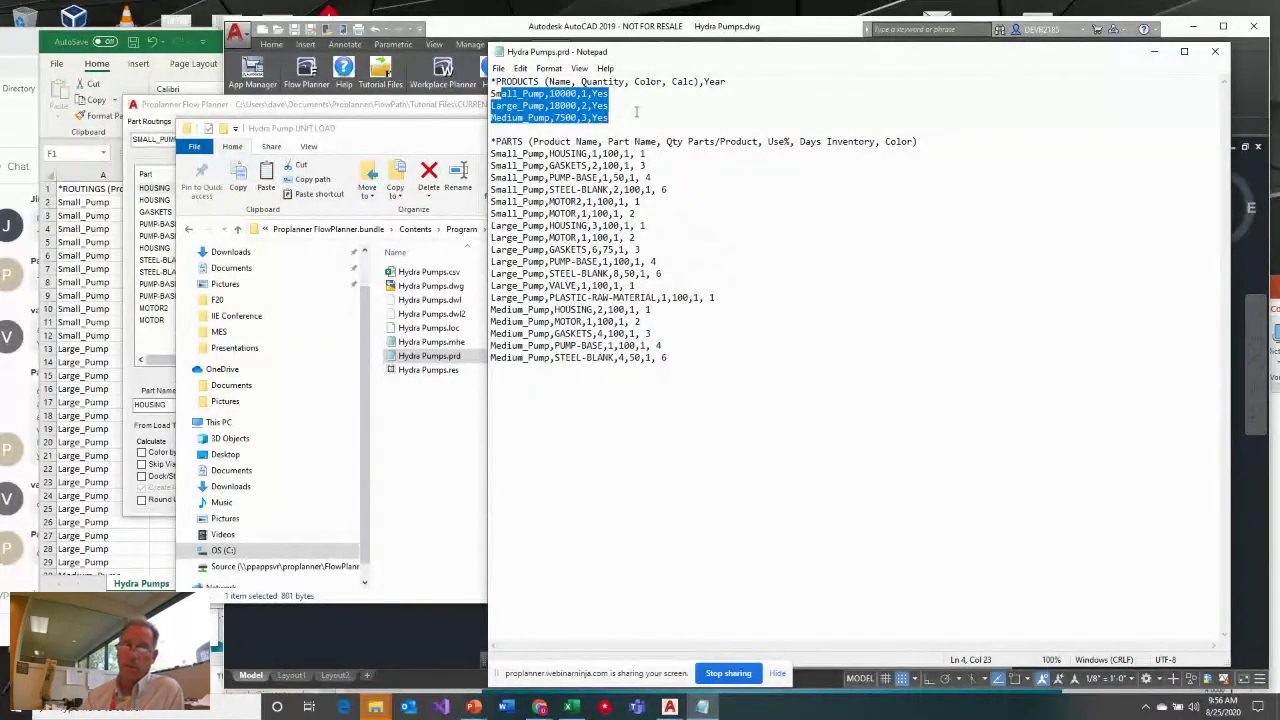
{"action": "left_click", "coordinate": [1215, 51]}
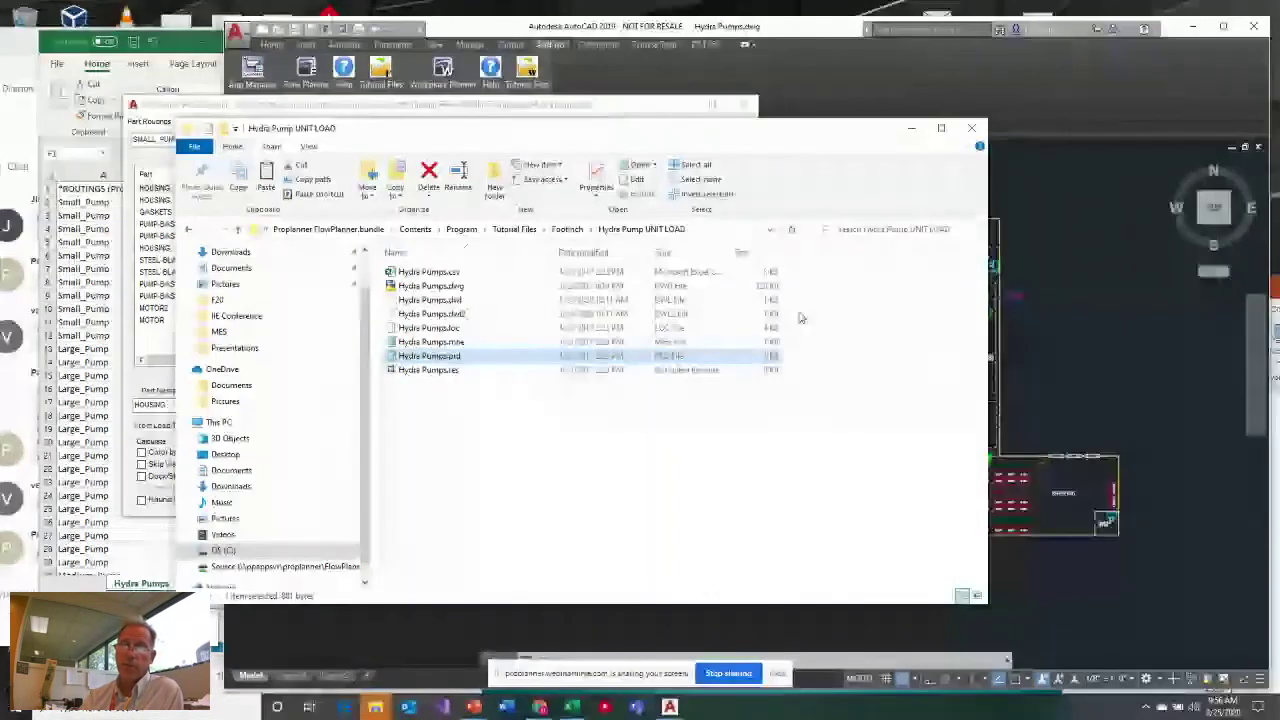
Return to Flow Planner, show the calculated results aggregated by Method, and close the results table
{"action": "mouse_move", "coordinate": [437, 373]}
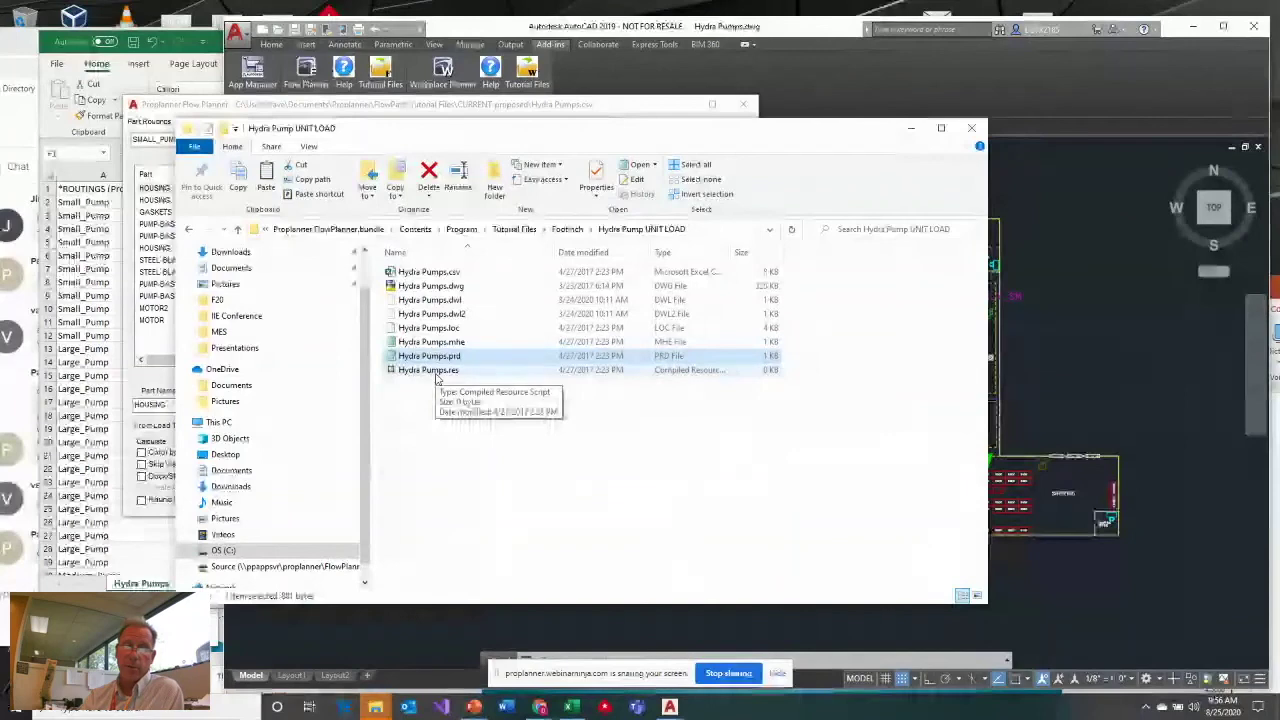
{"action": "left_click", "coordinate": [164, 106]}
{"action": "left_click", "coordinate": [633, 460]}
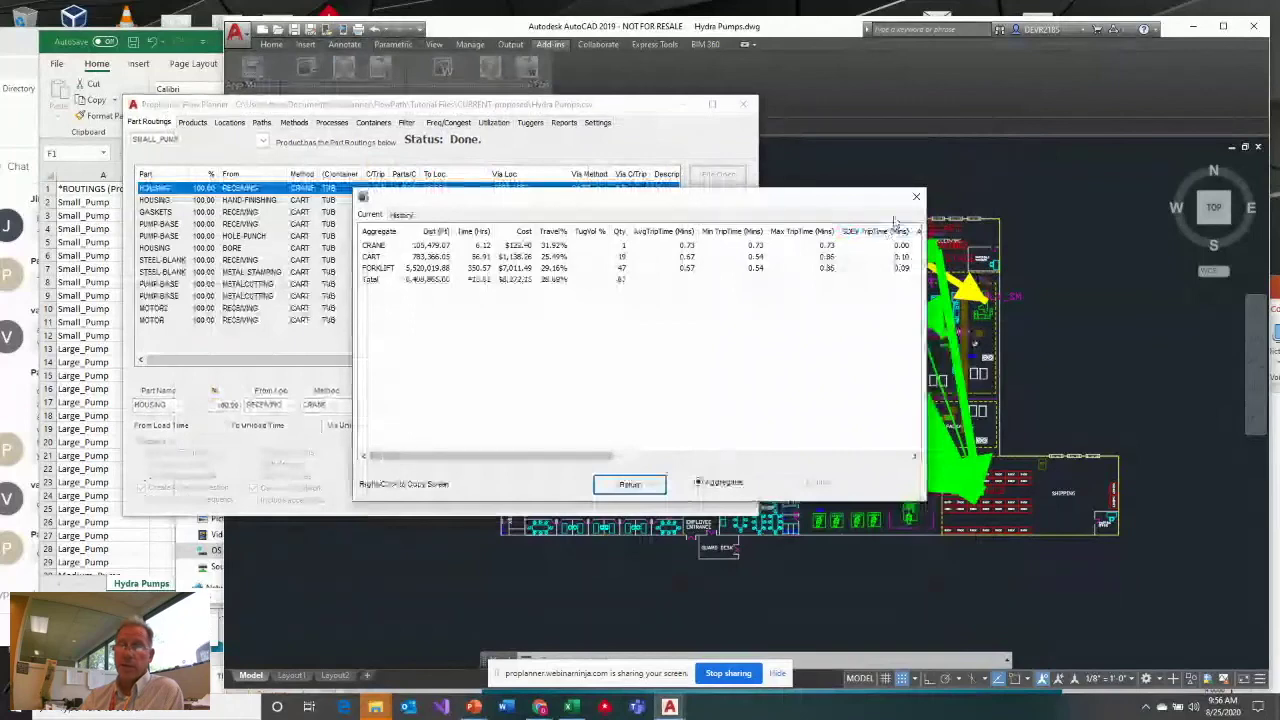
{"action": "left_click", "coordinate": [629, 484]}
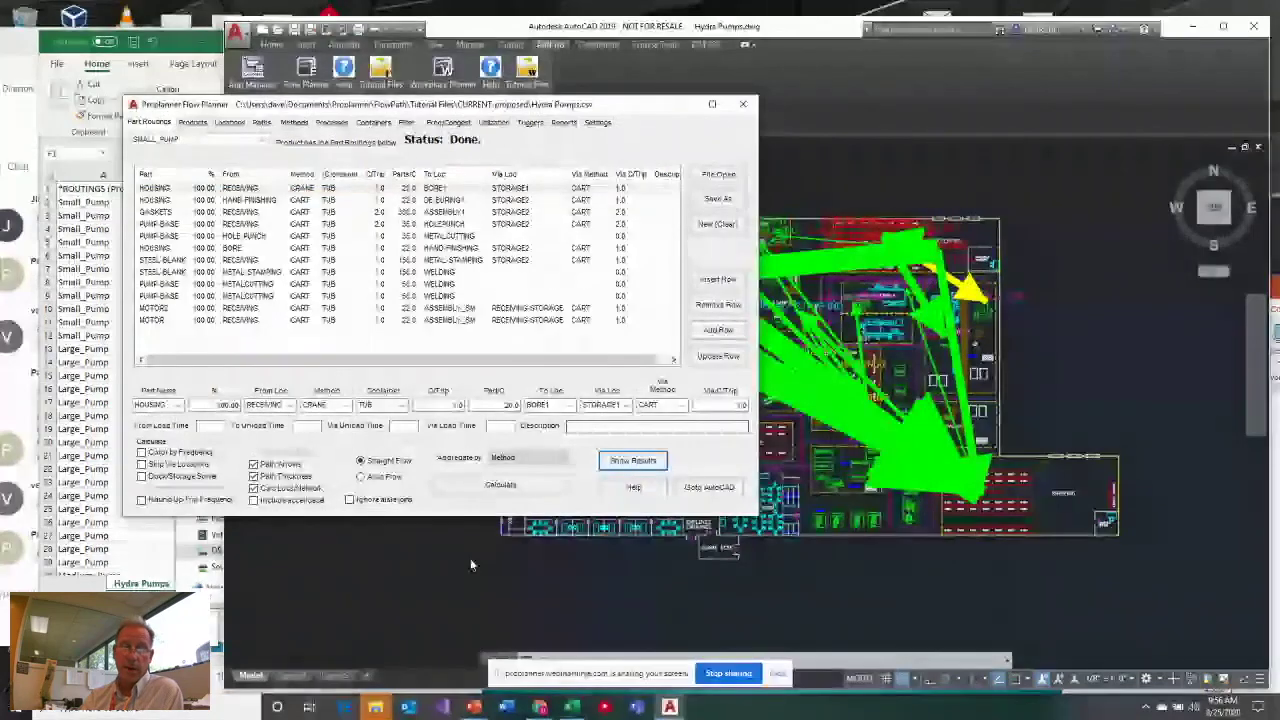
Open Hydra Pumps.res from the Hydra Pump UNIT LOAD folder in Notepad and close it
{"action": "key", "text": "alt+Tab"}
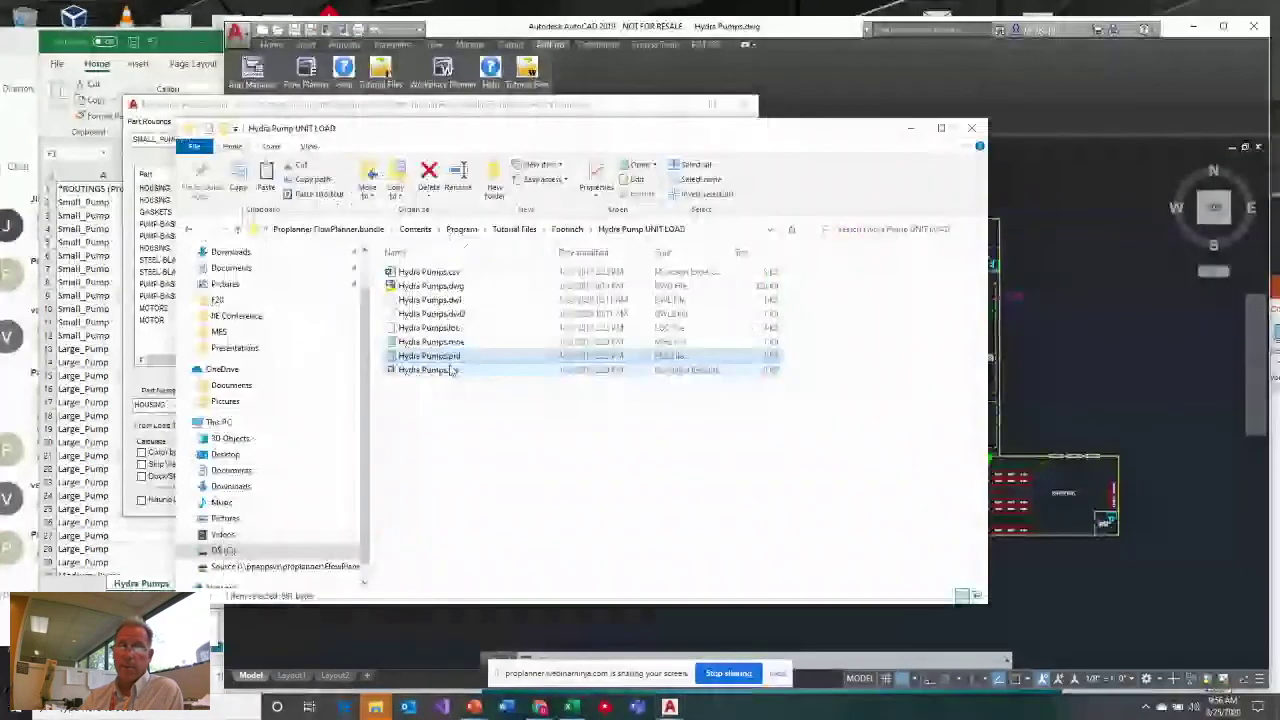
{"action": "double_click", "coordinate": [430, 370]}
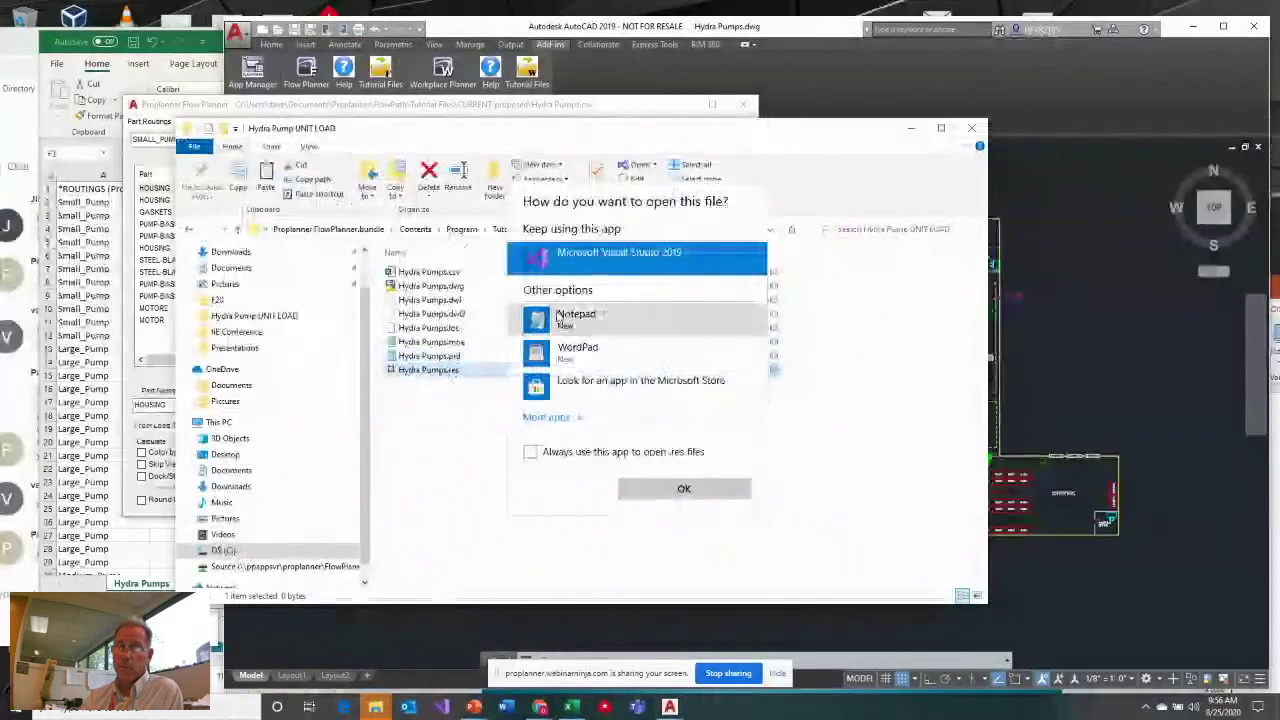
{"action": "left_click", "coordinate": [560, 316]}
{"action": "left_click", "coordinate": [690, 489]}
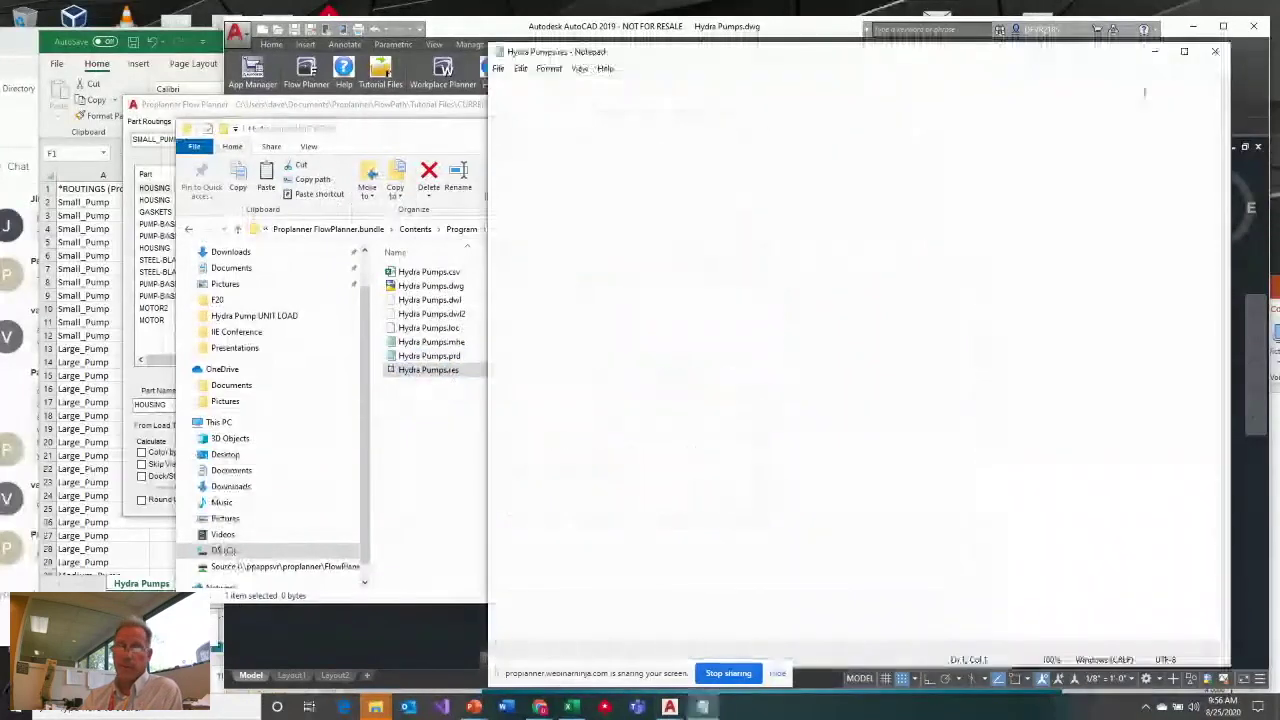
{"action": "left_click", "coordinate": [1215, 51]}
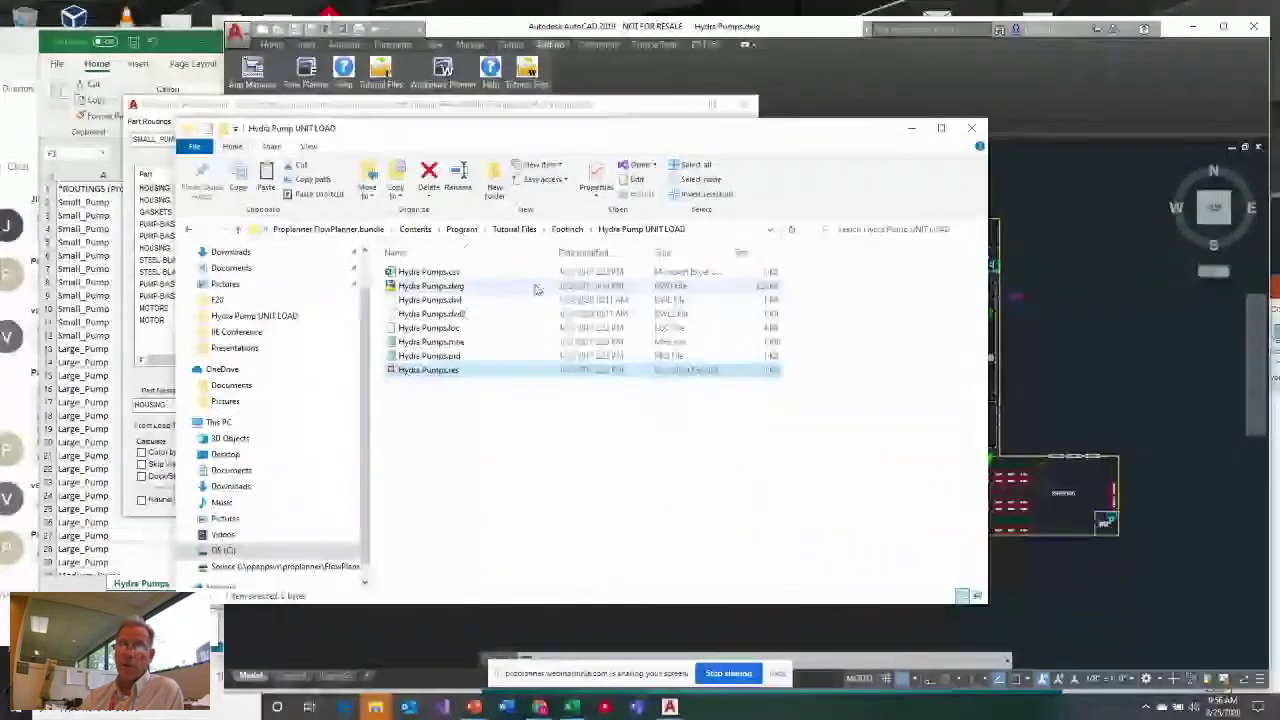
Open Hydra Pumps.loc with Notepad as the default app for .loc files, view the location list, and close it
{"action": "double_click", "coordinate": [495, 331]}
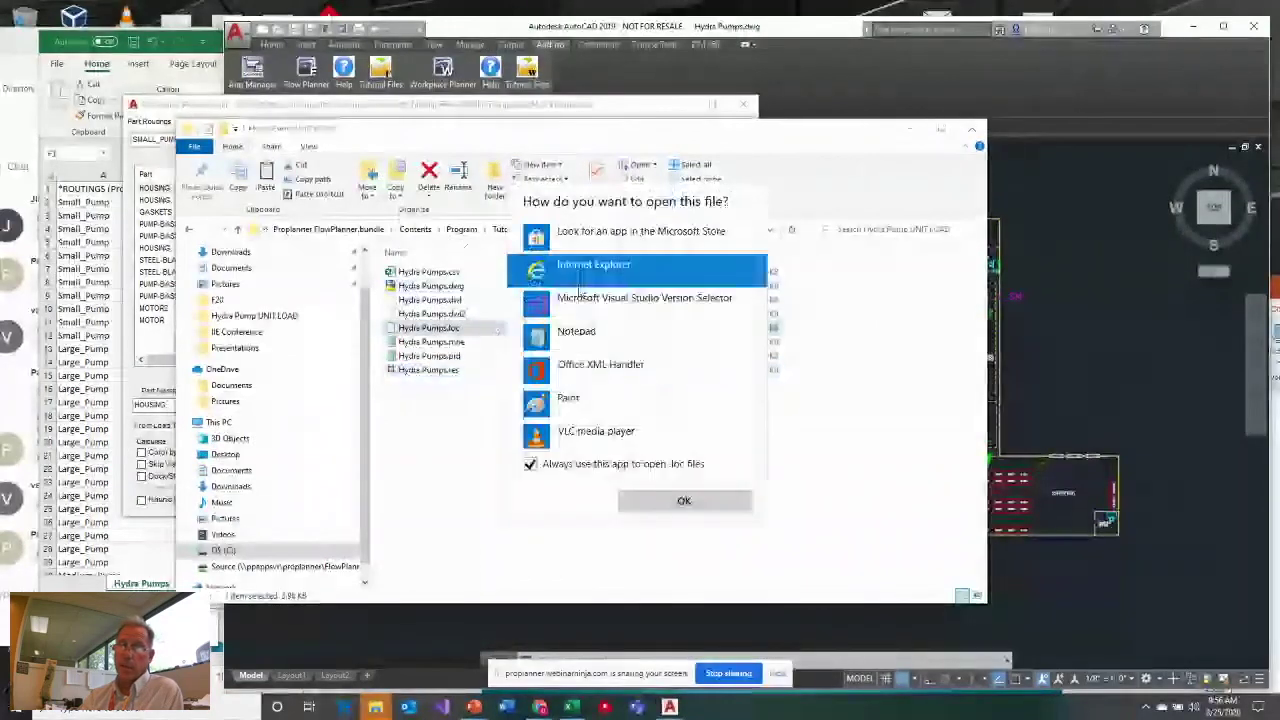
{"action": "left_click", "coordinate": [676, 500]}
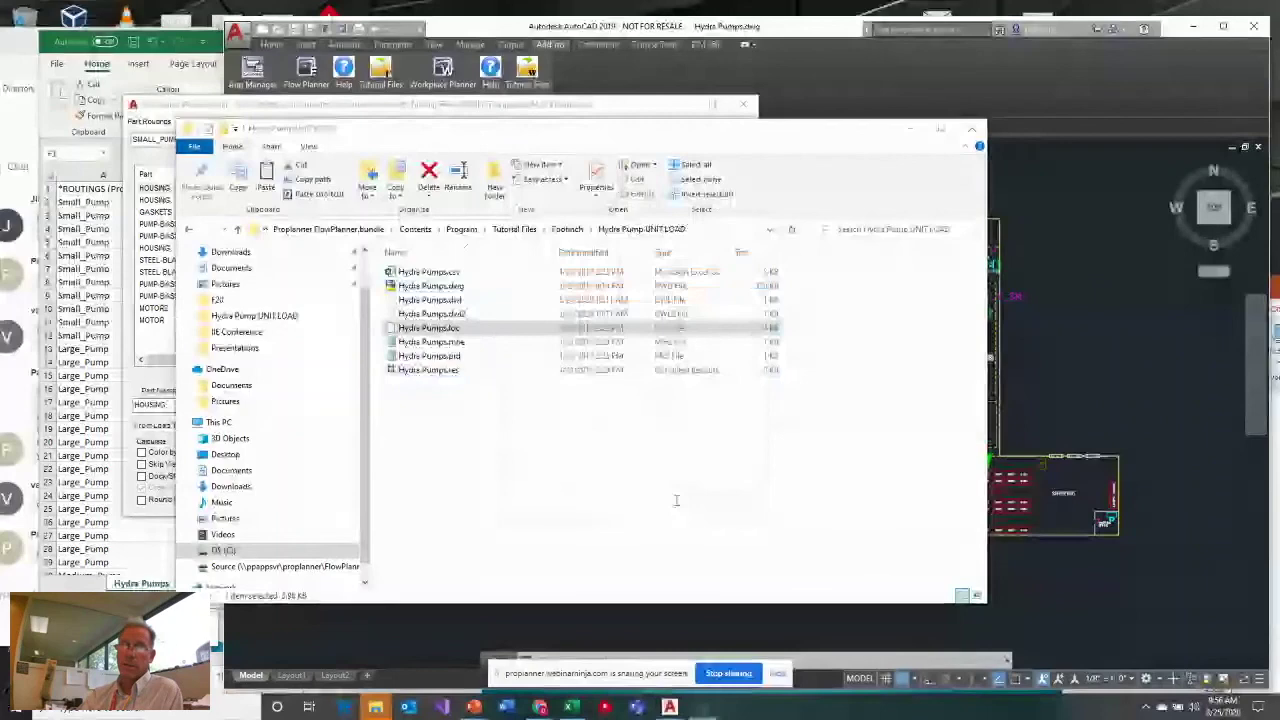
{"action": "key", "text": "Return"}
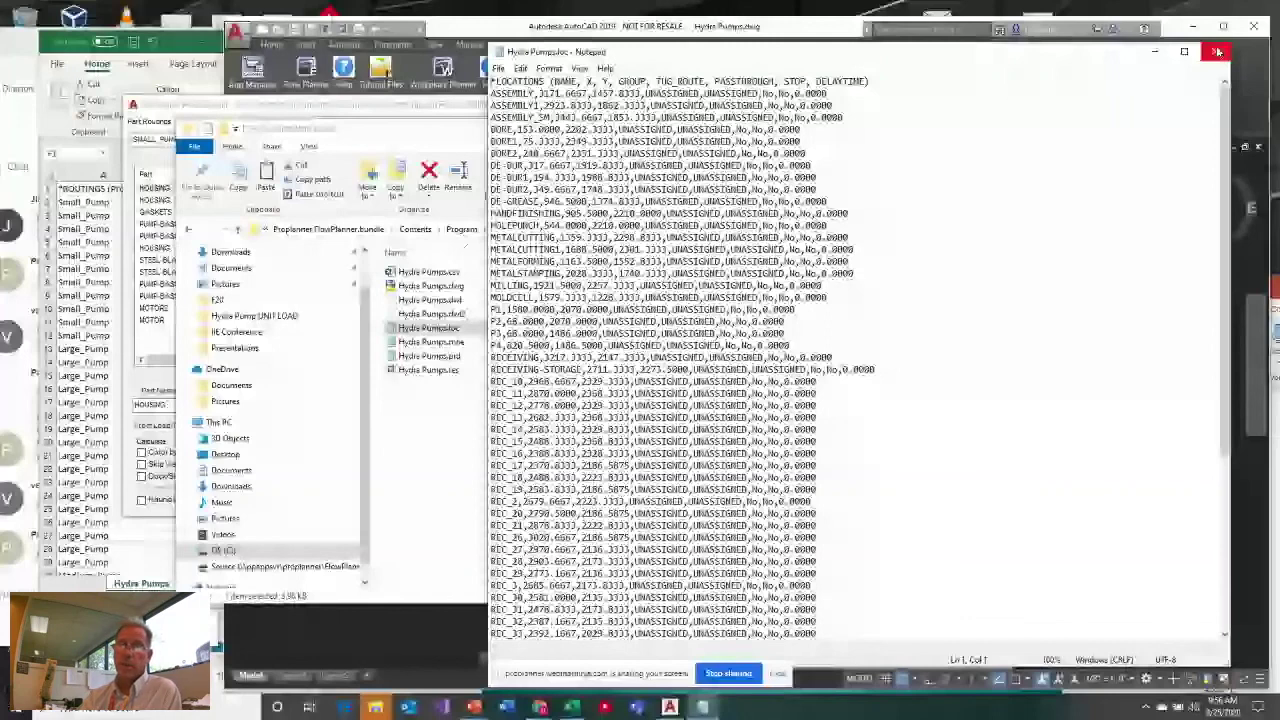
{"action": "left_click", "coordinate": [1217, 51]}
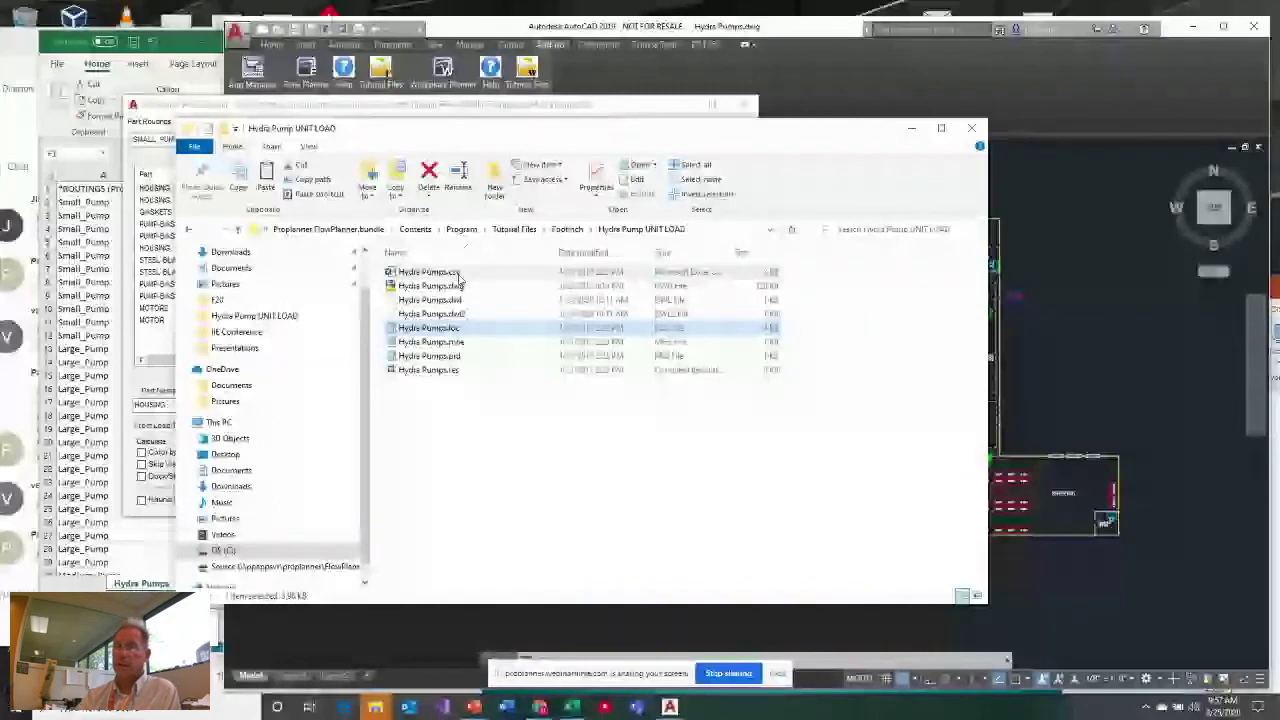
Open Hydra Pumps.csv in Excel and highlight the columns from Dist (in) onward through the process column
{"action": "double_click", "coordinate": [458, 276]}
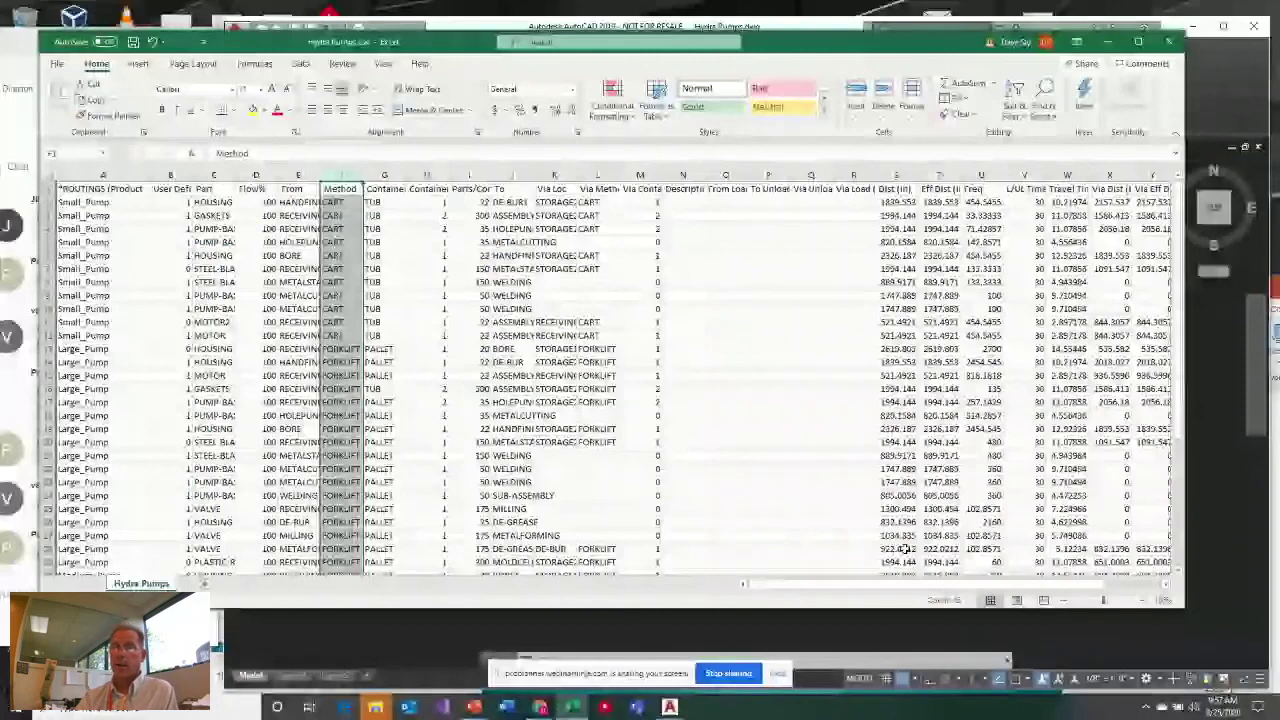
{"action": "left_click_drag", "start_coordinate": [896, 188], "coordinate": [1141, 551]}
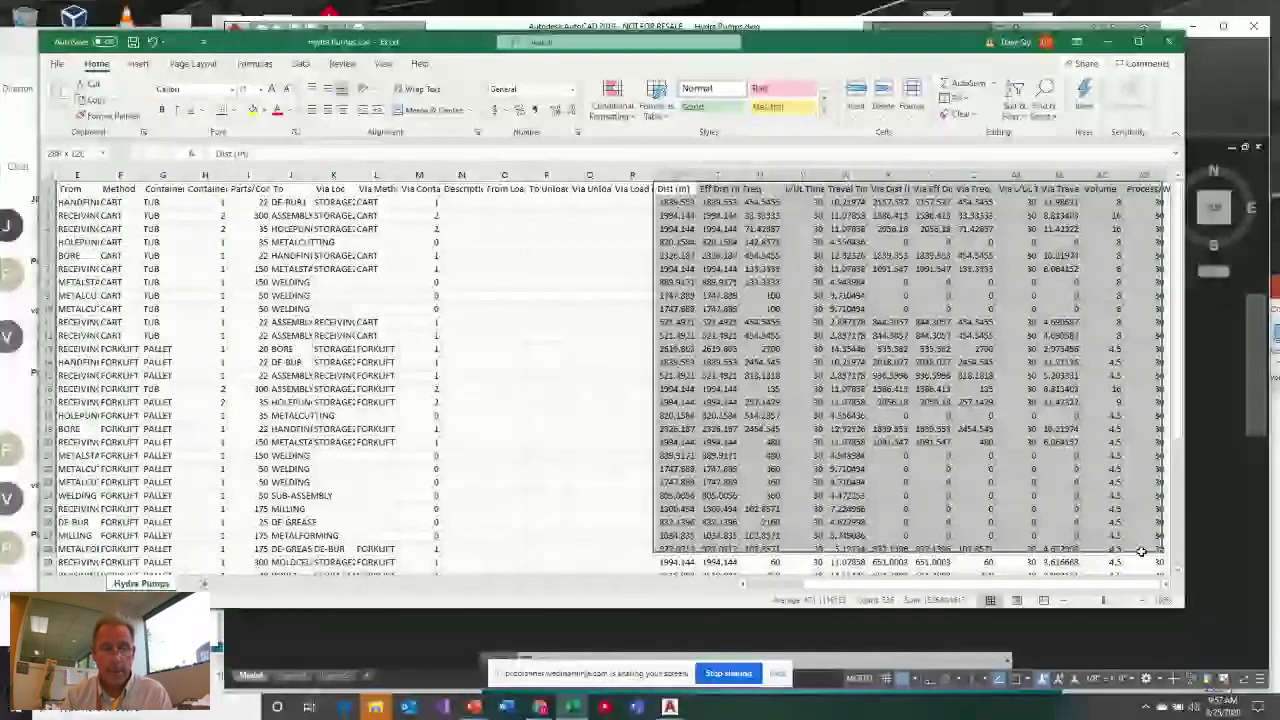
{"action": "left_click_drag", "start_coordinate": [1141, 551], "coordinate": [1141, 563]}
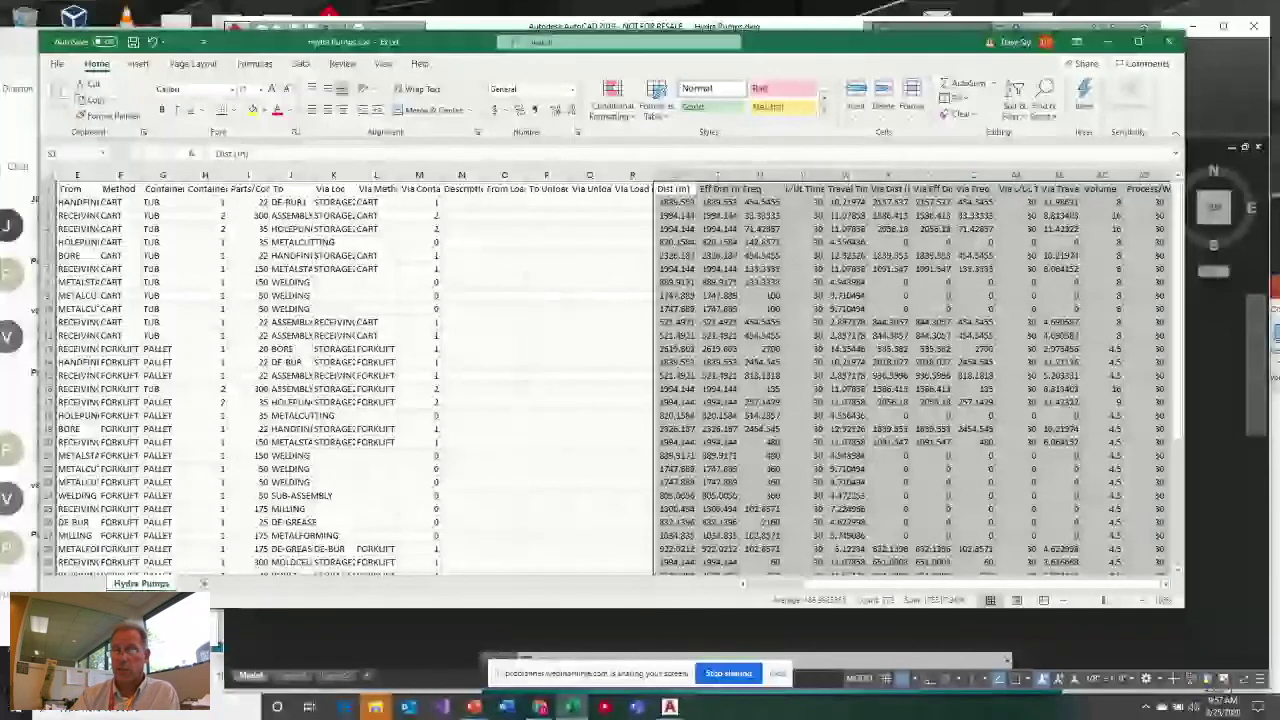
Switch to the webinar page in Chrome and move its window aside to check the open questions and chat
{"action": "key", "text": "alt+Tab"}
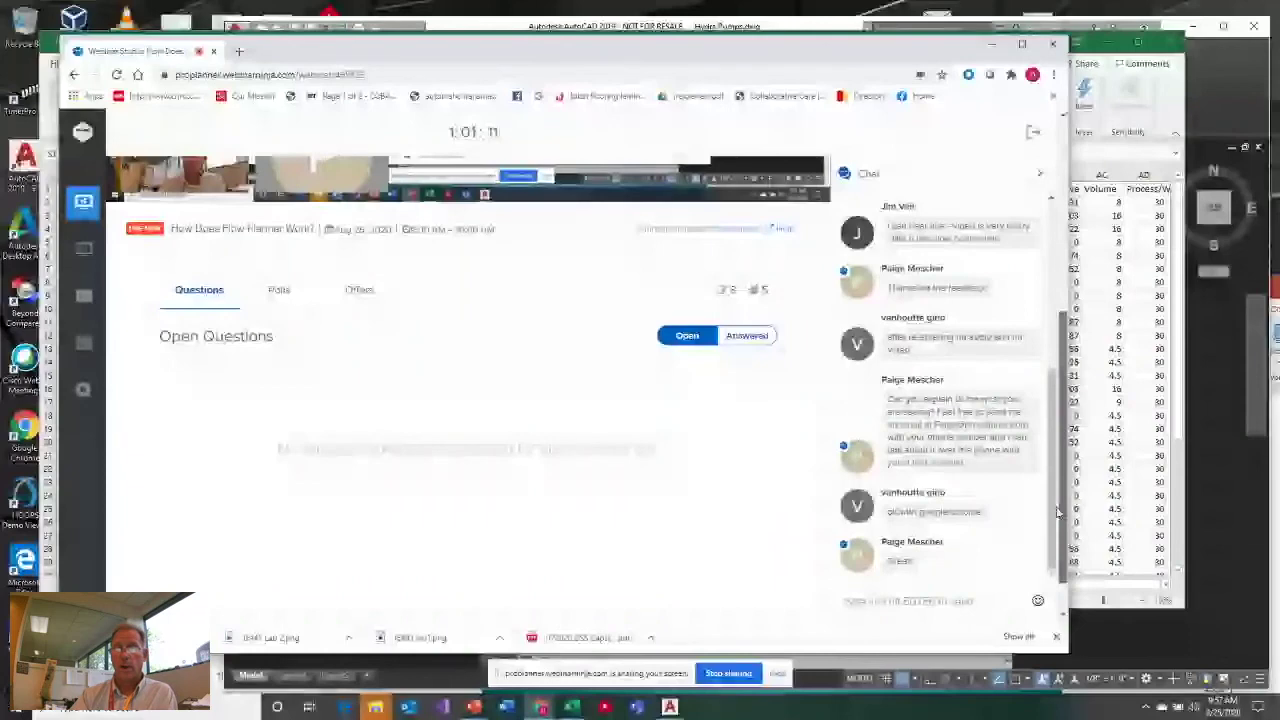
{"action": "left_click_drag", "start_coordinate": [955, 53], "coordinate": [872, 50]}
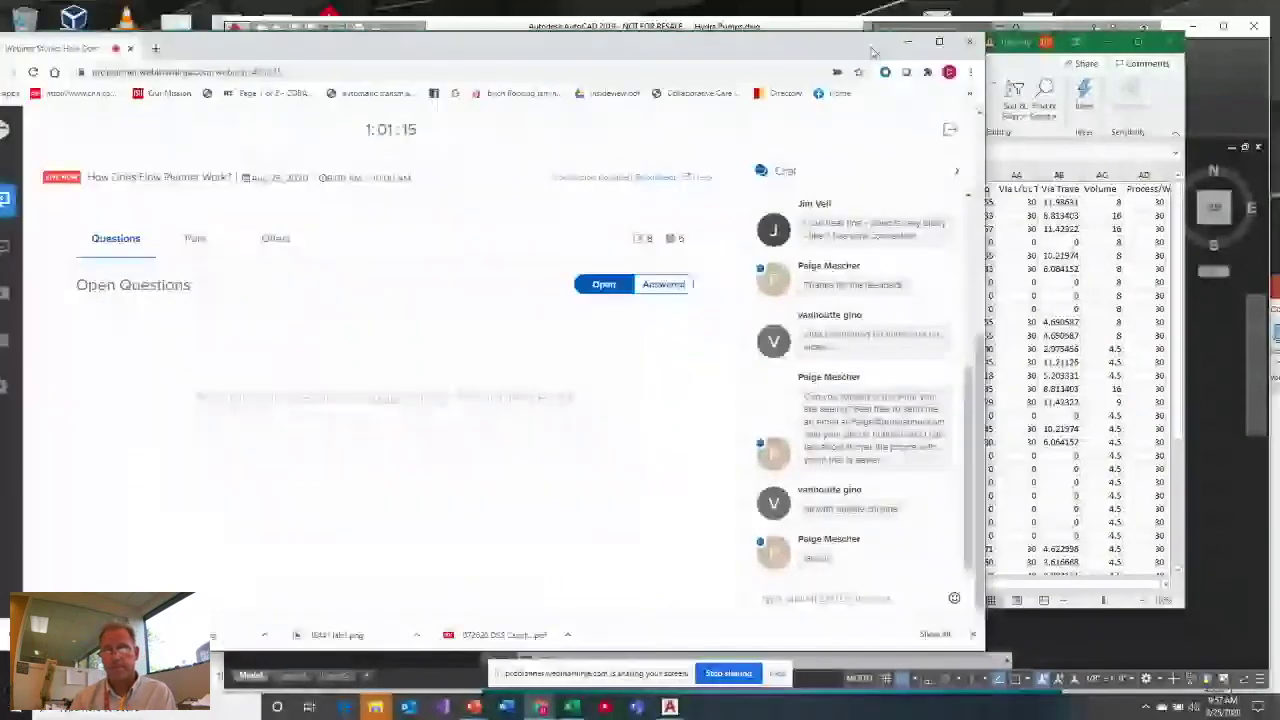